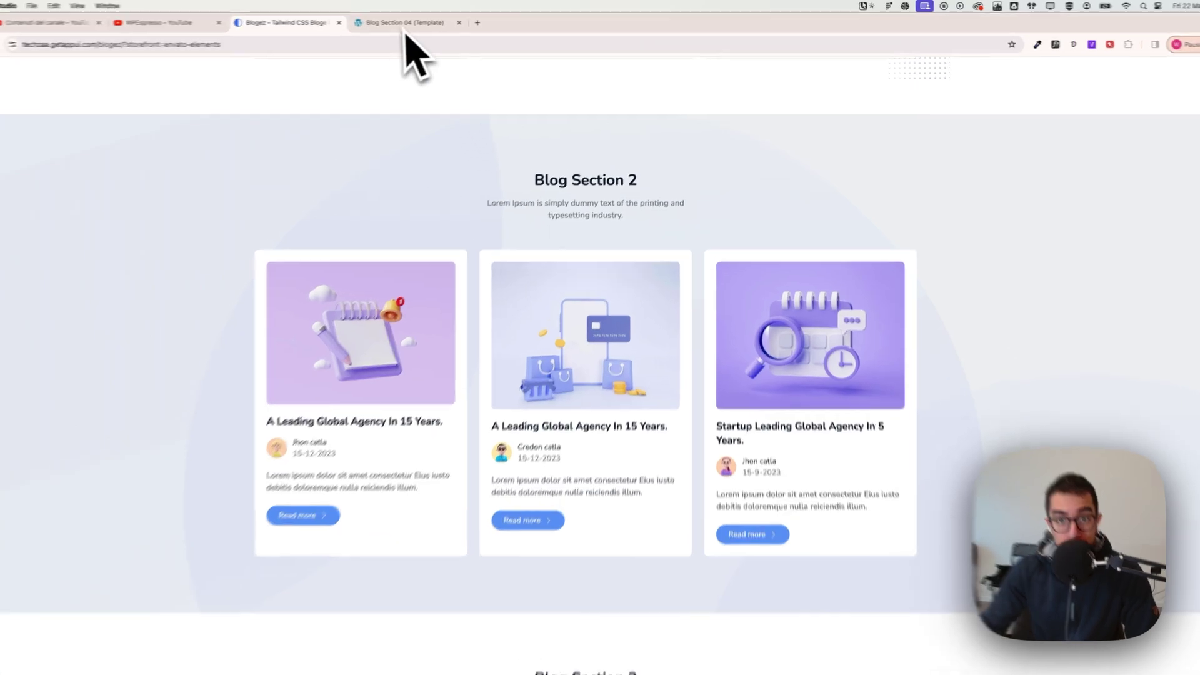
Switch to the Blog Section 04 template in the Bricks builder, add a new section and select its container.
click(420, 22)
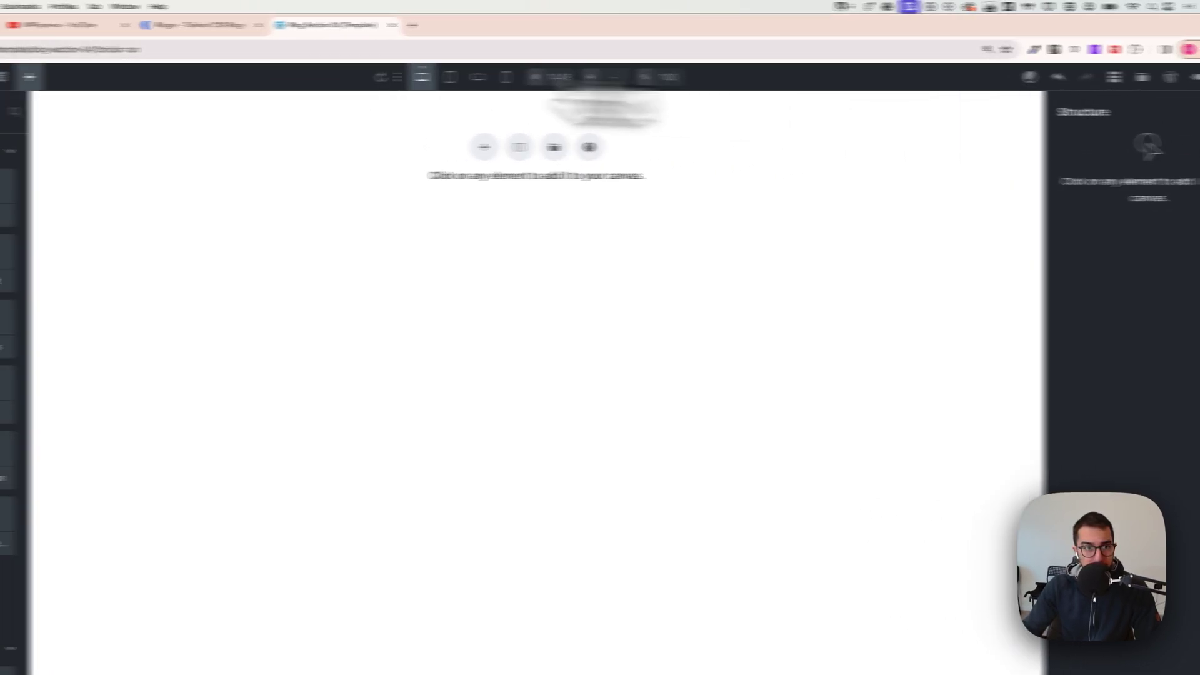
click(39, 51)
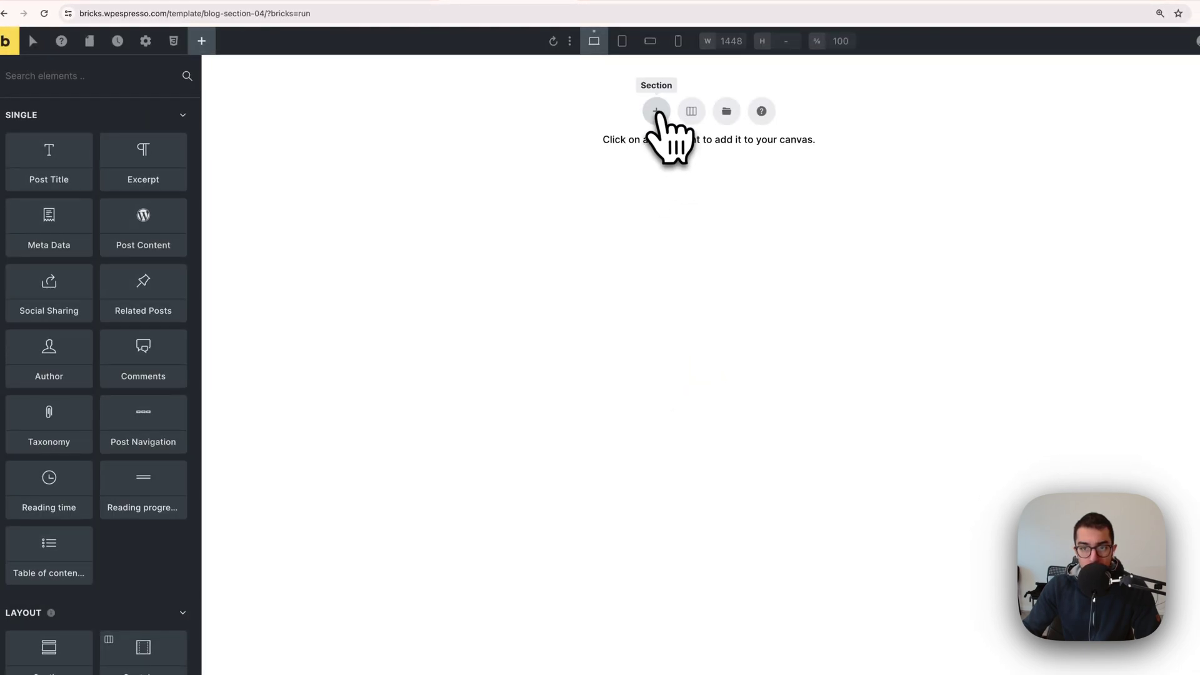
click(656, 112)
click(454, 172)
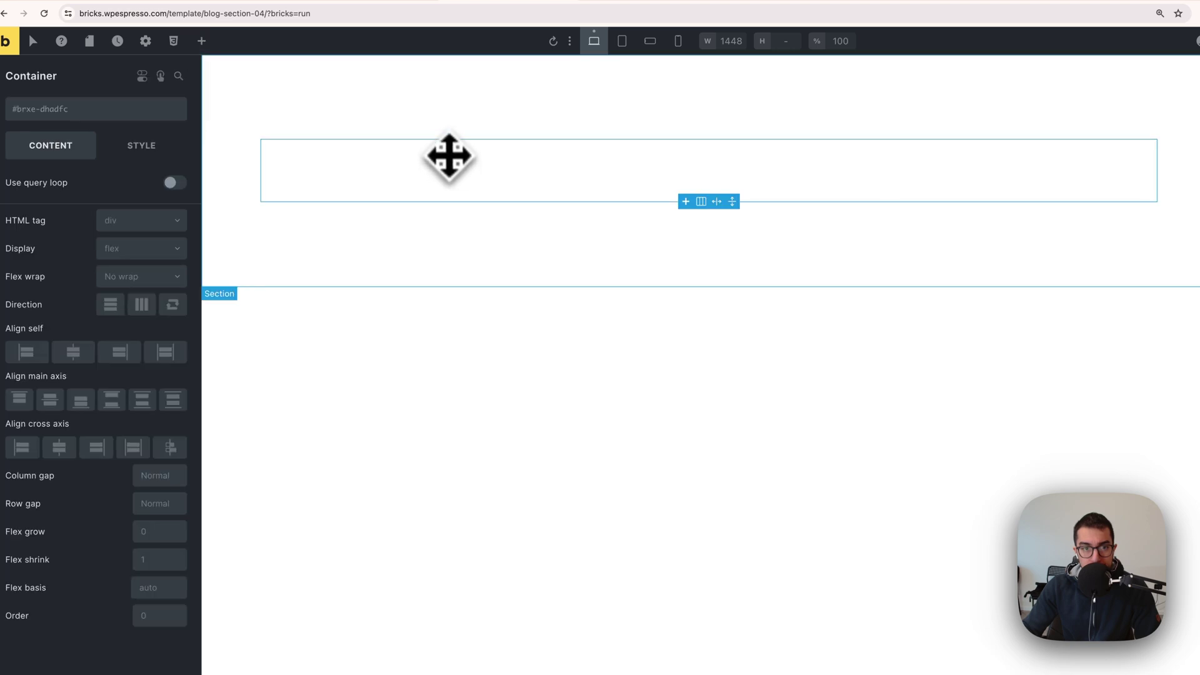
Add a Heading element and a Basic Text element inside the container.
click(201, 41)
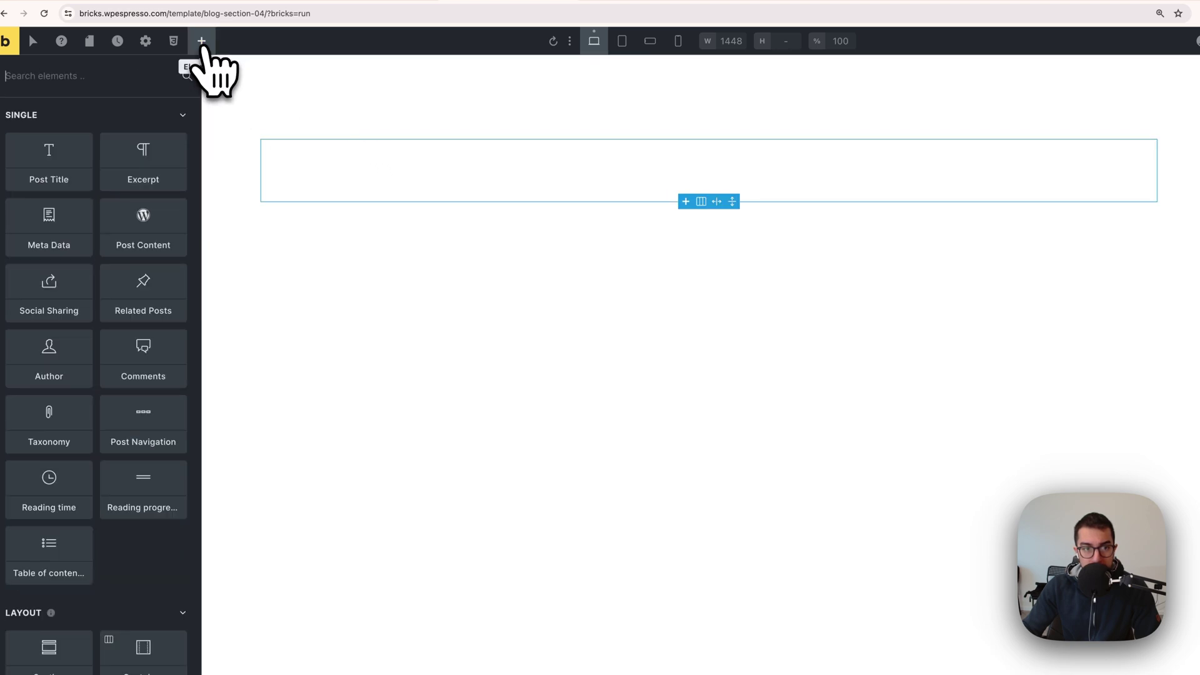
scroll(94, 400, down, 5)
click(59, 572)
click(148, 572)
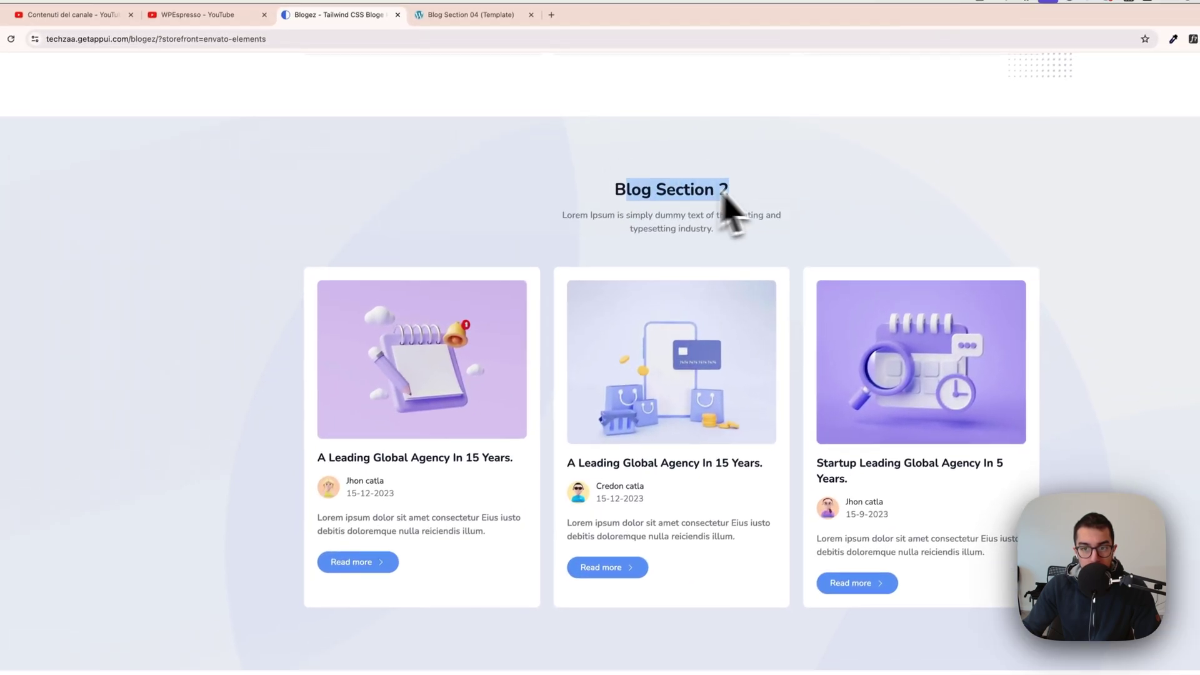
Replace the placeholder heading text with the reference page's section title, "Blog Section 2".
drag(745, 197, 617, 190)
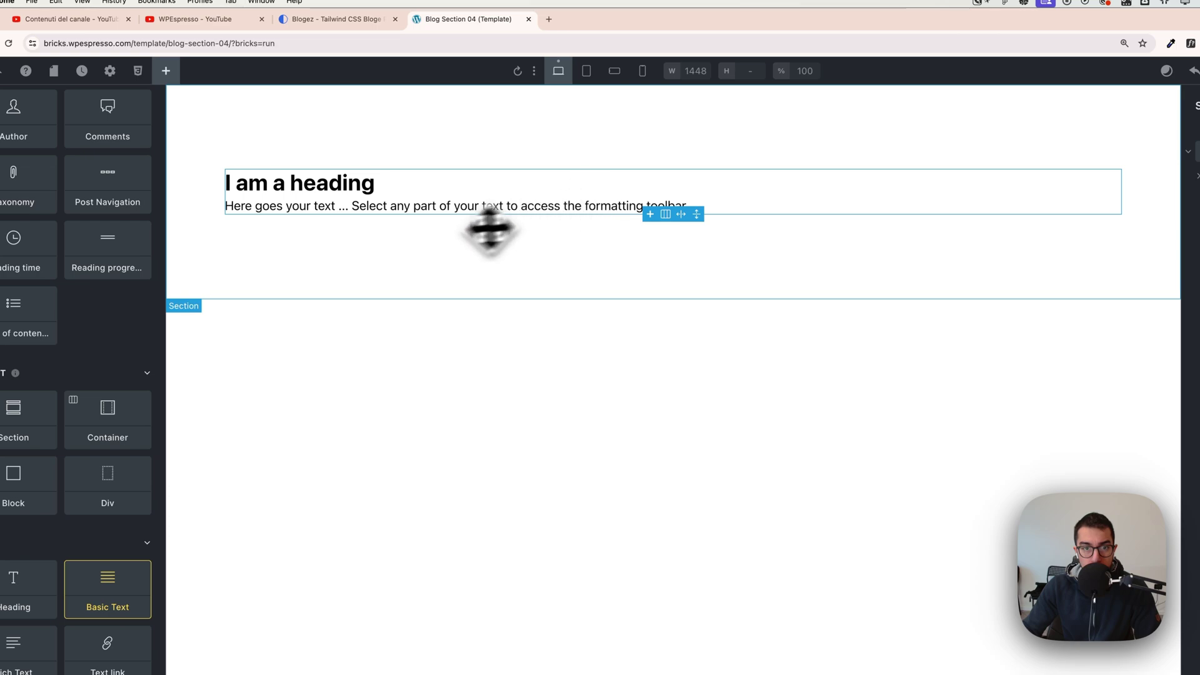
click(302, 188)
drag(75, 201, 13, 202)
text(Blog Section 2)
Style the heading with font size var(--text-xxl) and centred text alignment, and change its text to "Blog Section 04".
click(149, 168)
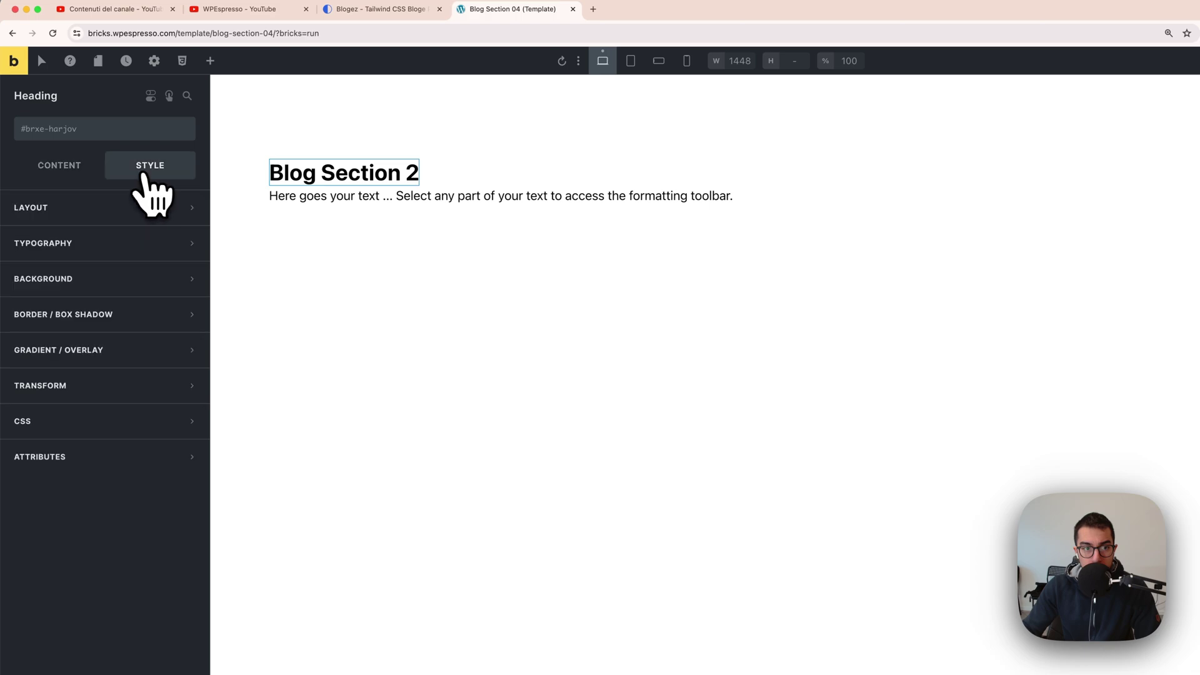
click(119, 249)
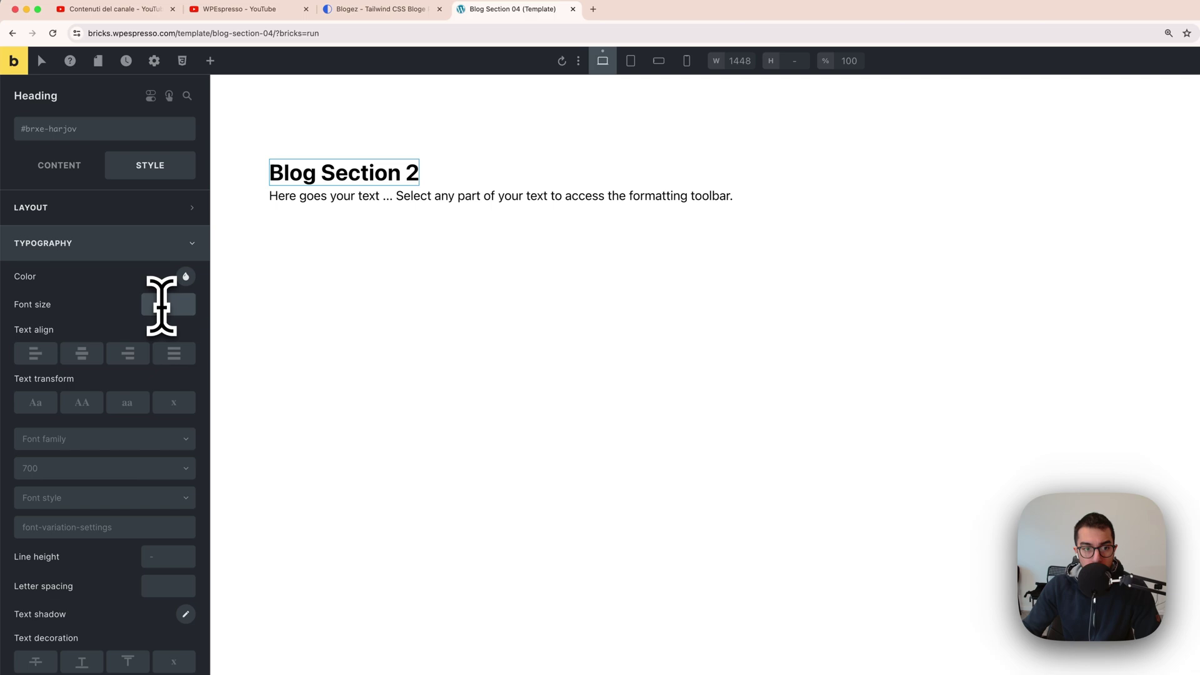
right_click(161, 304)
click(164, 304)
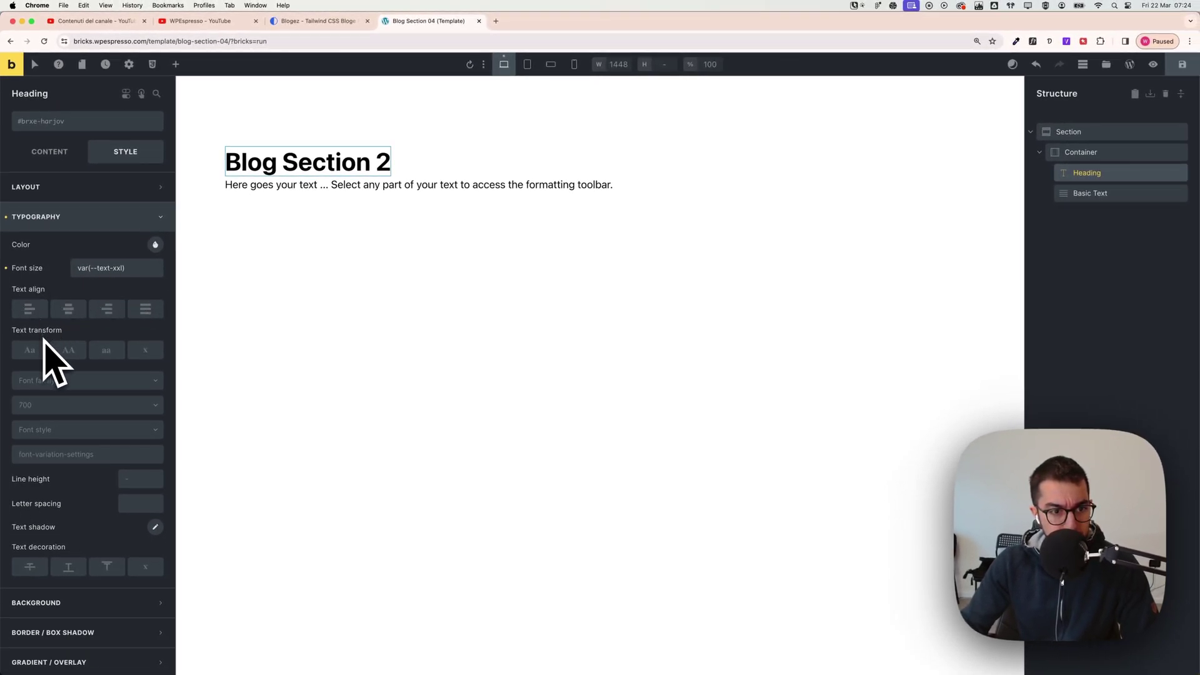
click(68, 309)
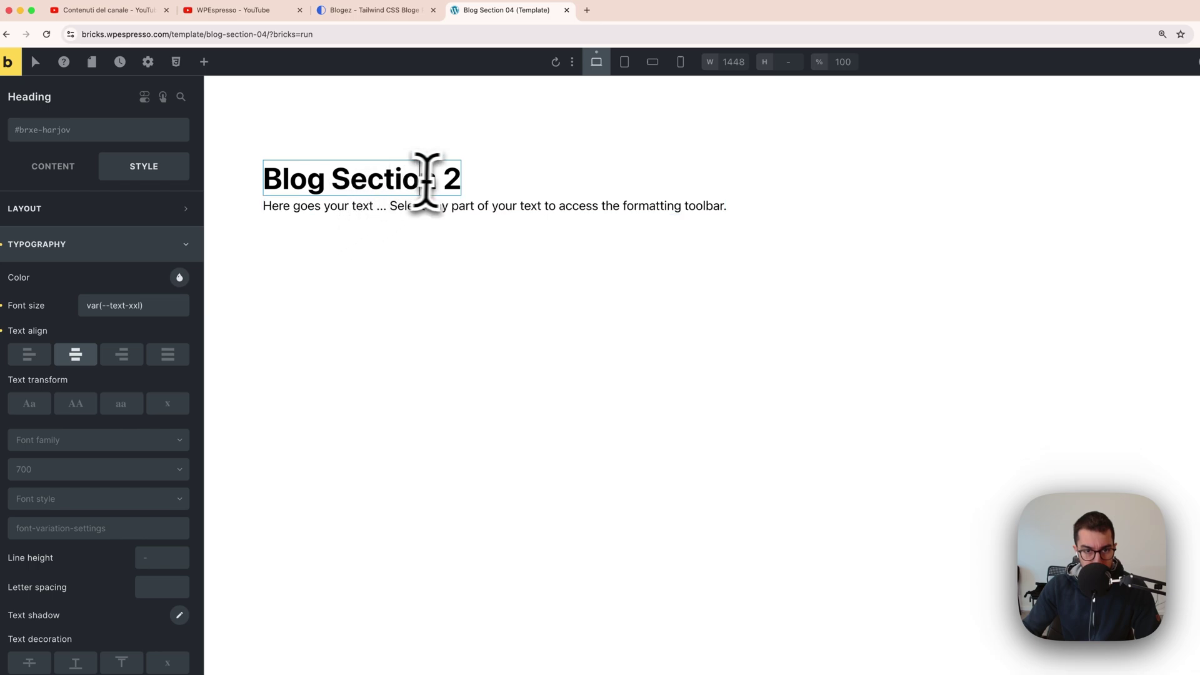
text(4)
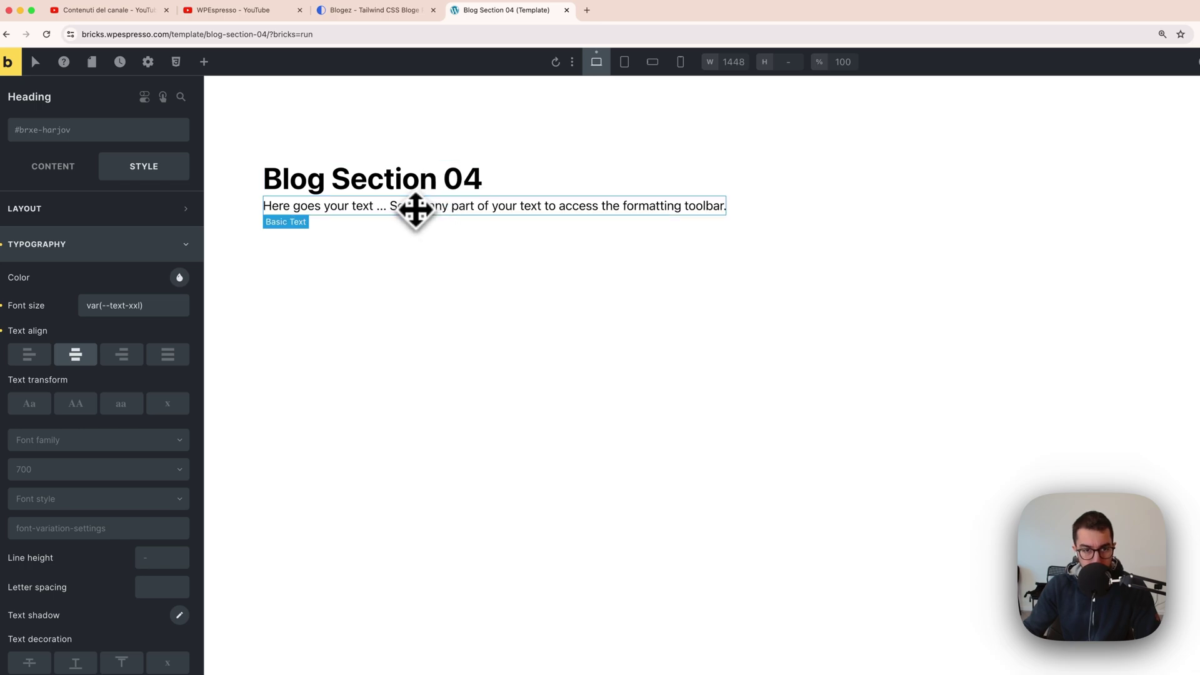
Replace the basic text with "Lorem Ipsum is simply dummy text of the printing and typesetting industry." copied from the Blogez reference page.
click(414, 210)
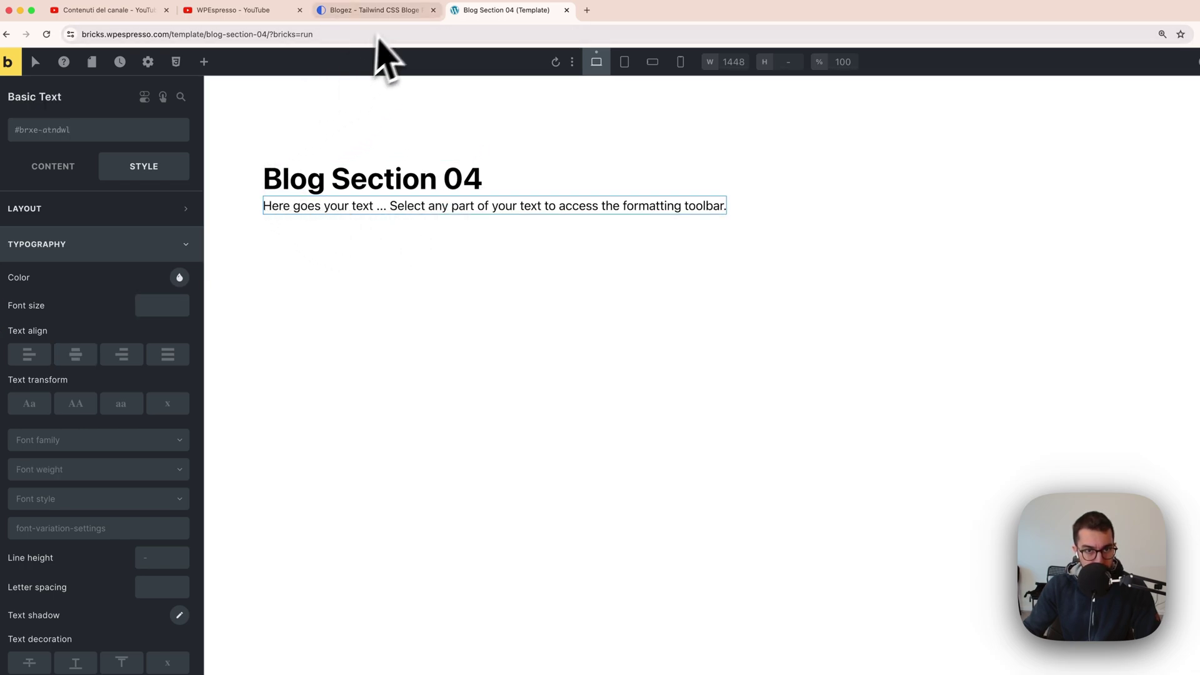
click(370, 10)
drag(597, 210, 739, 250)
key(super+c)
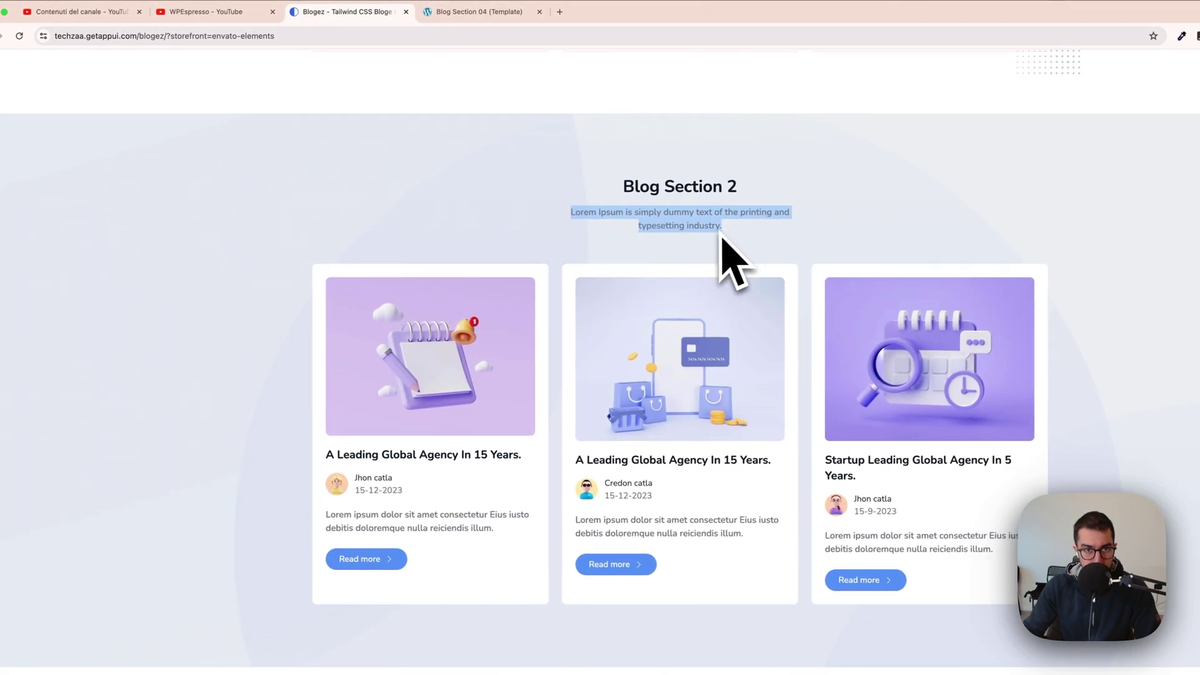
key(ctrl+Tab)
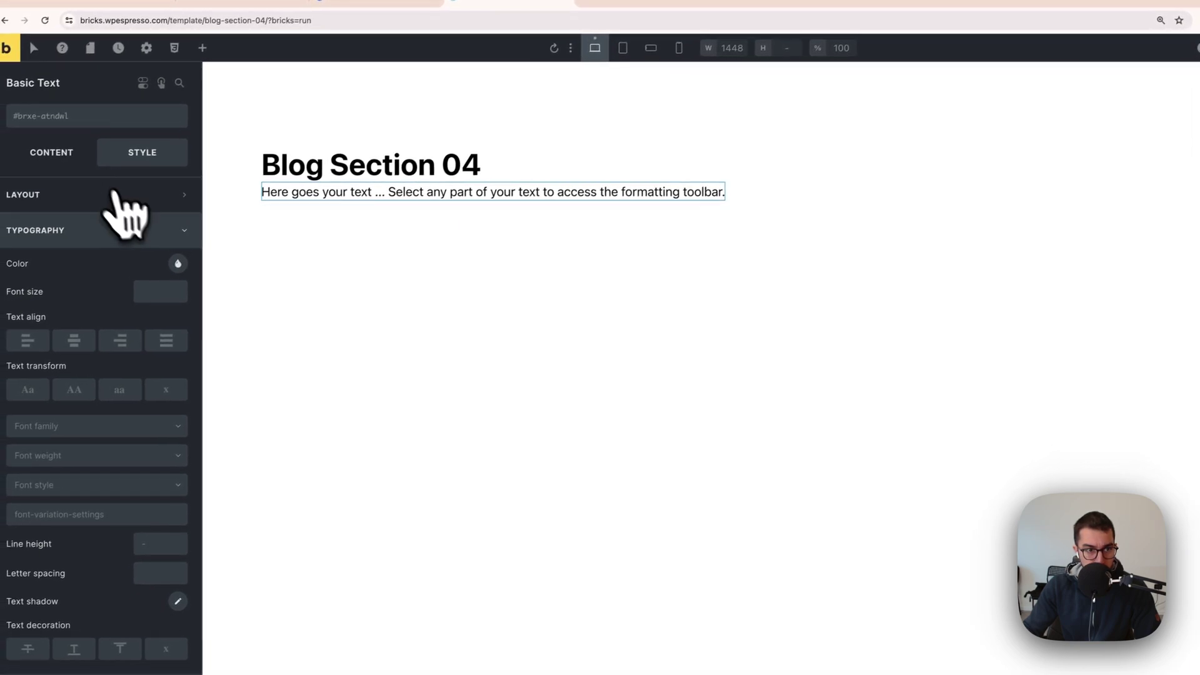
click(38, 168)
drag(64, 219, 38, 187)
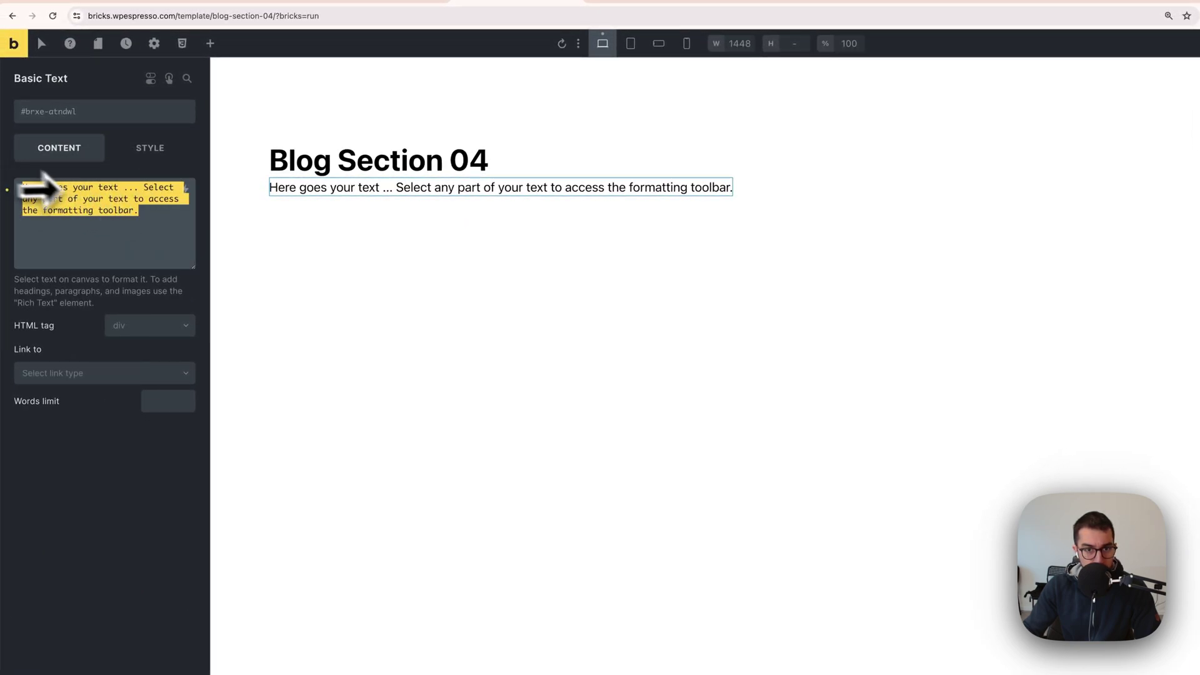
key(super+v)
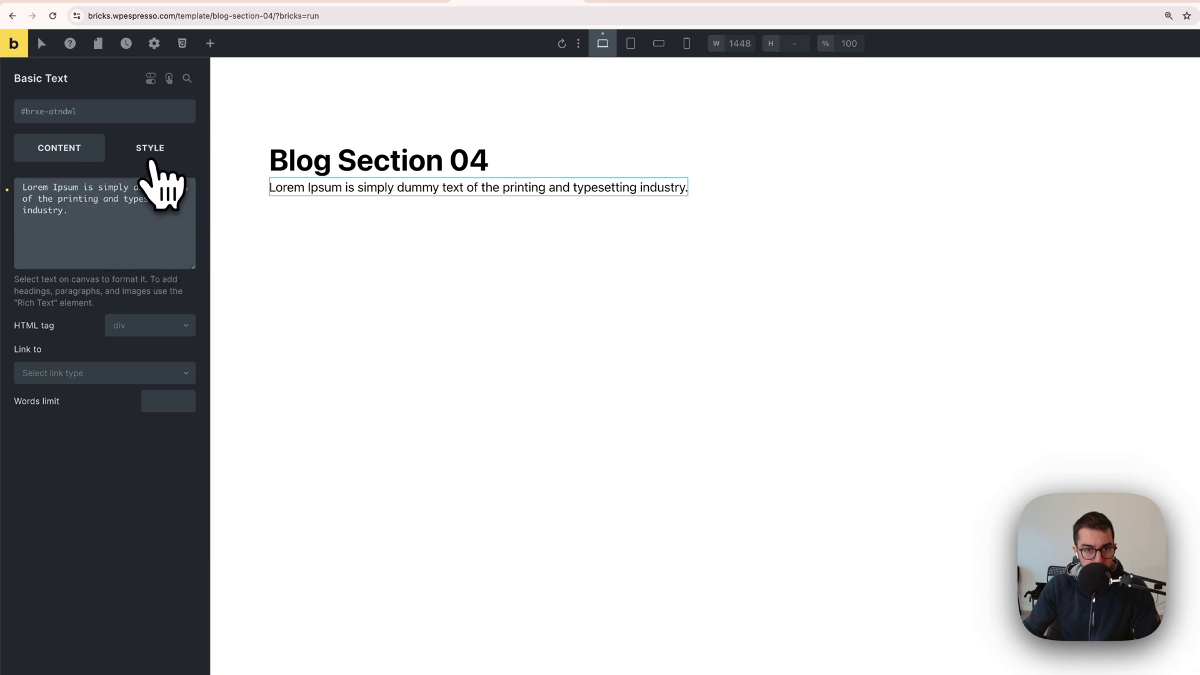
Centre the heading container's contents along the cross axis.
click(153, 150)
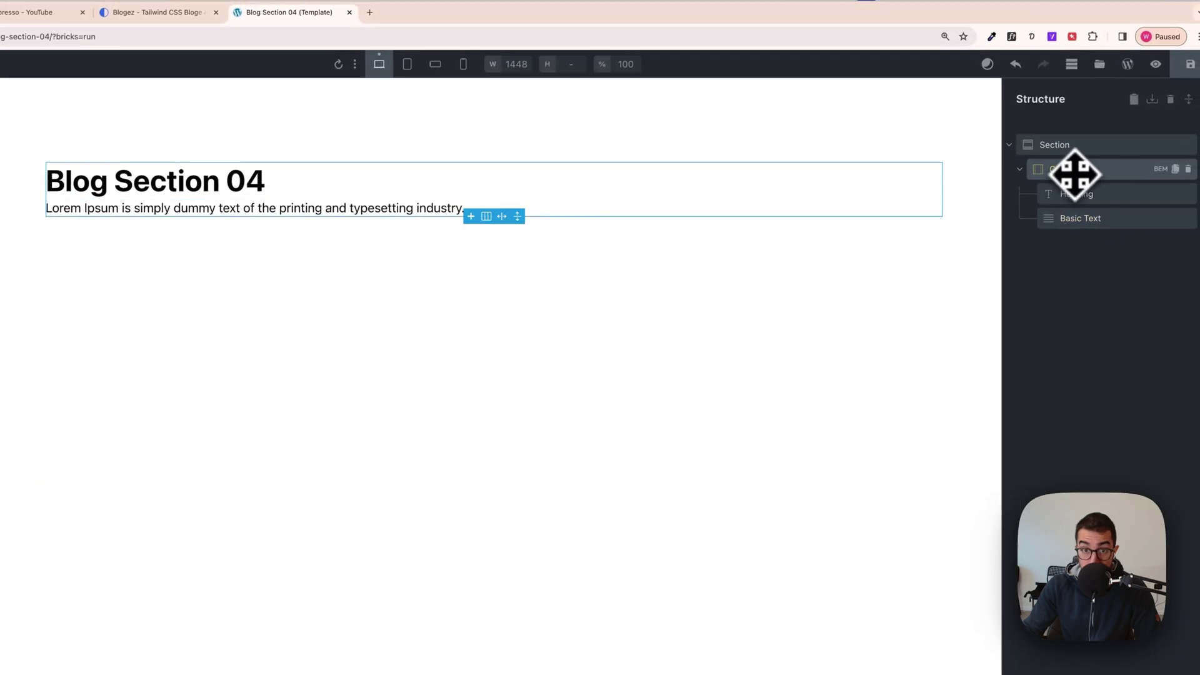
click(1074, 174)
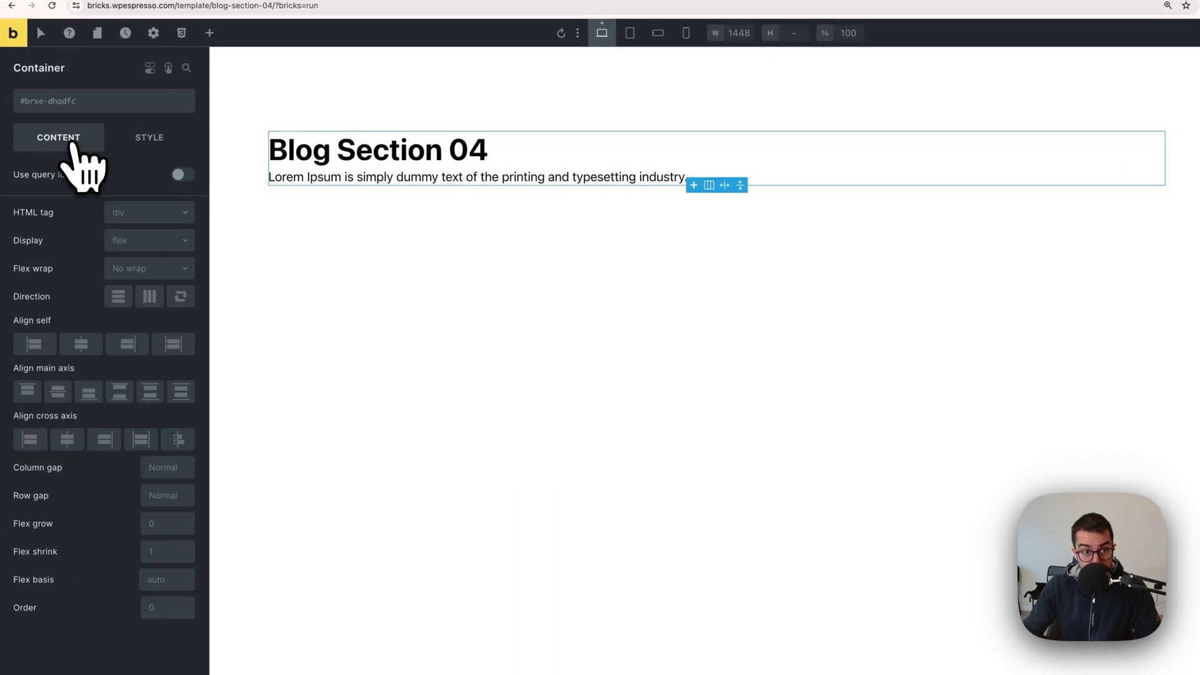
click(68, 439)
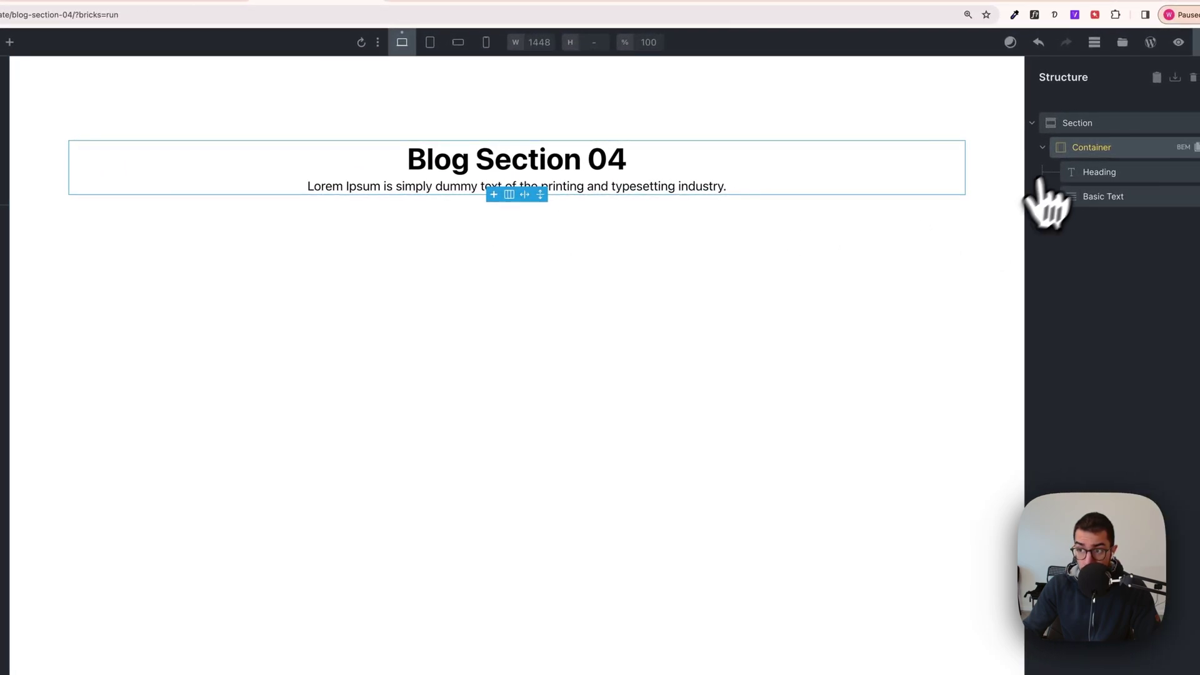
Add a second container and nest it in the Section, directly below the heading container.
click(1088, 125)
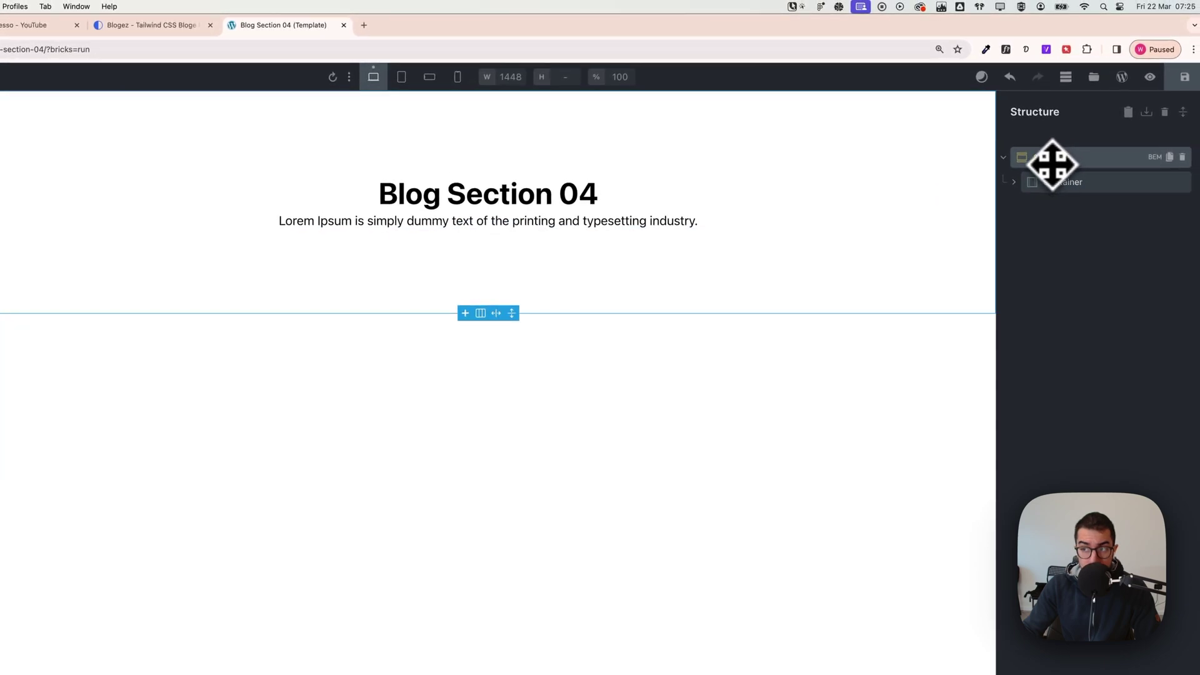
click(202, 47)
scroll(94, 313, down, 3)
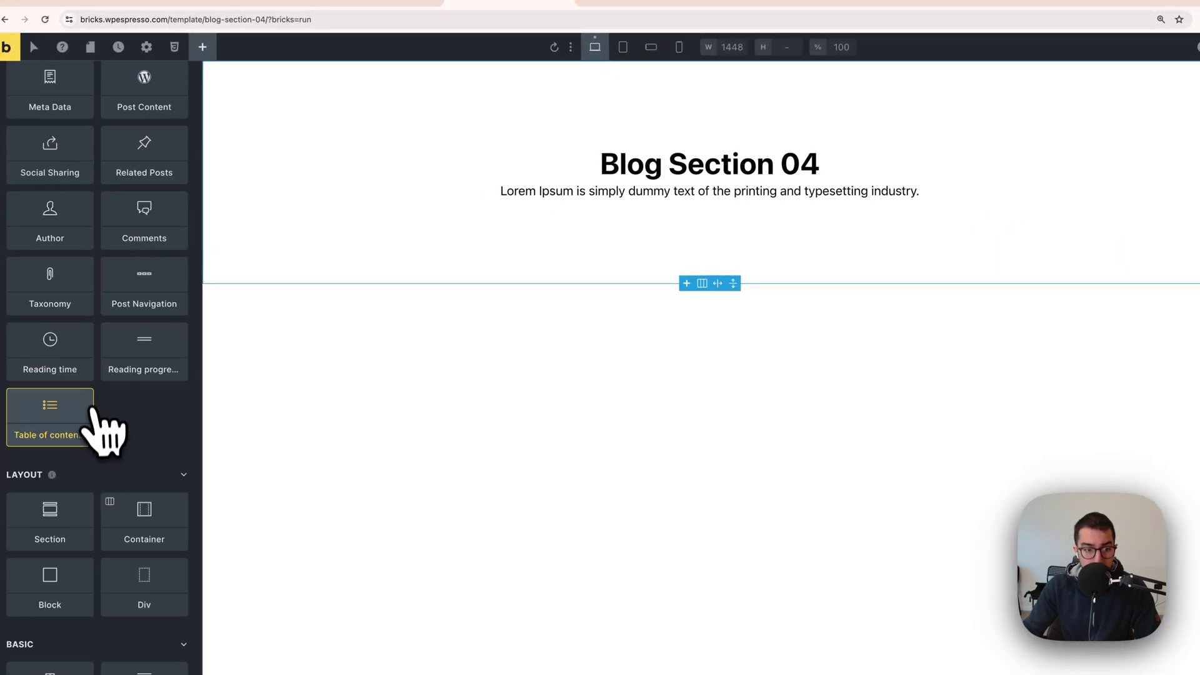
scroll(97, 419, down, 2)
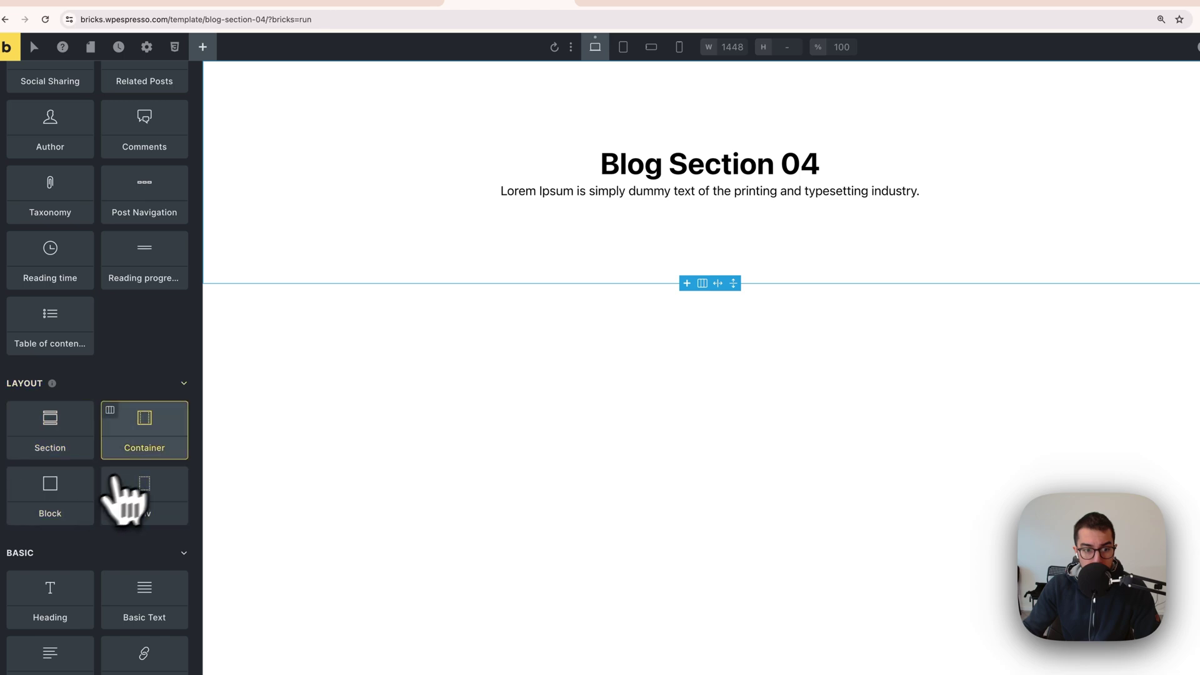
drag(160, 462, 625, 525)
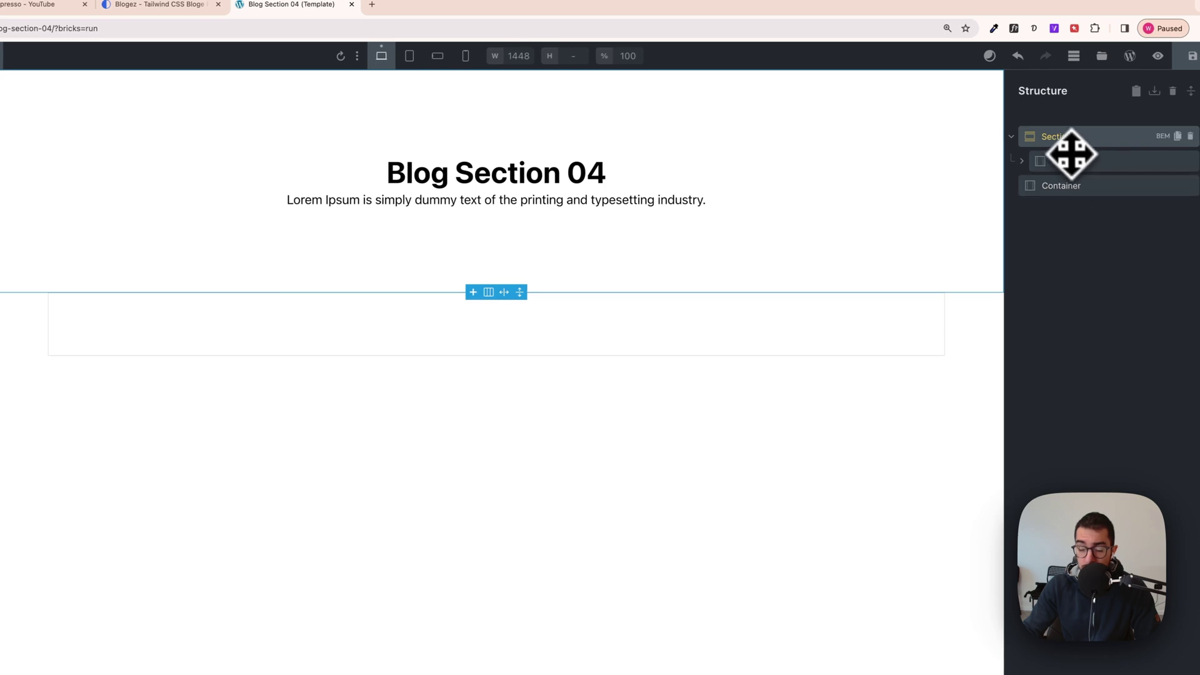
click(1055, 187)
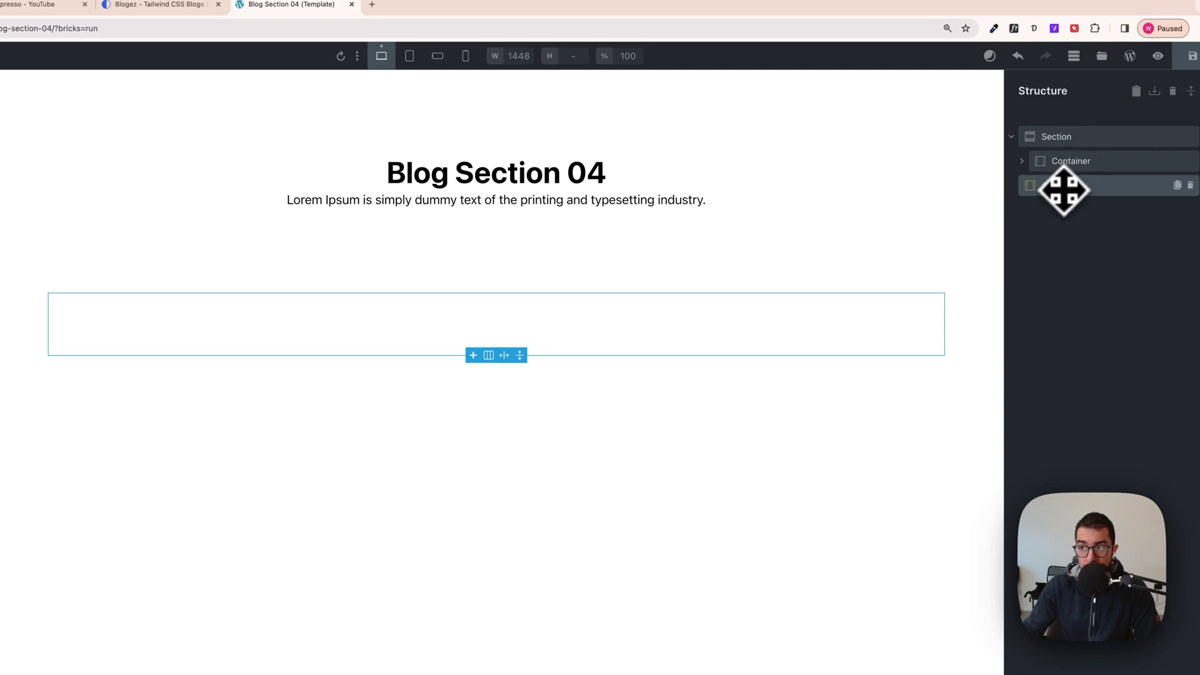
drag(1065, 176, 1065, 182)
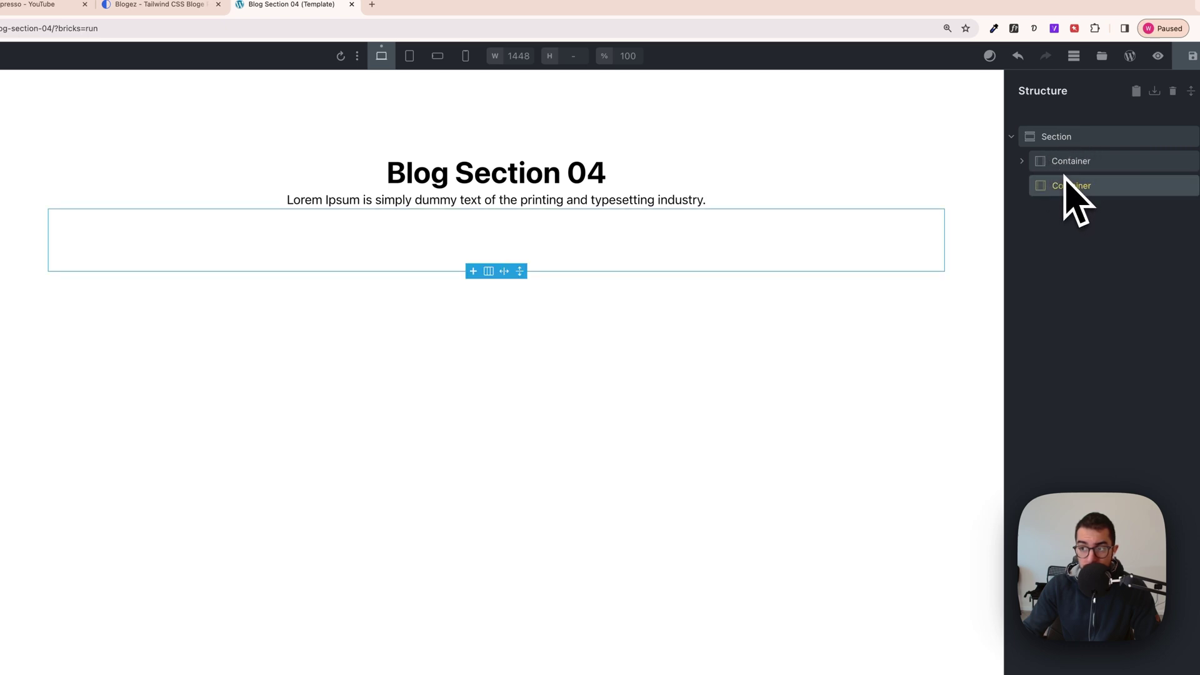
Save the template and reload the builder page.
click(1192, 56)
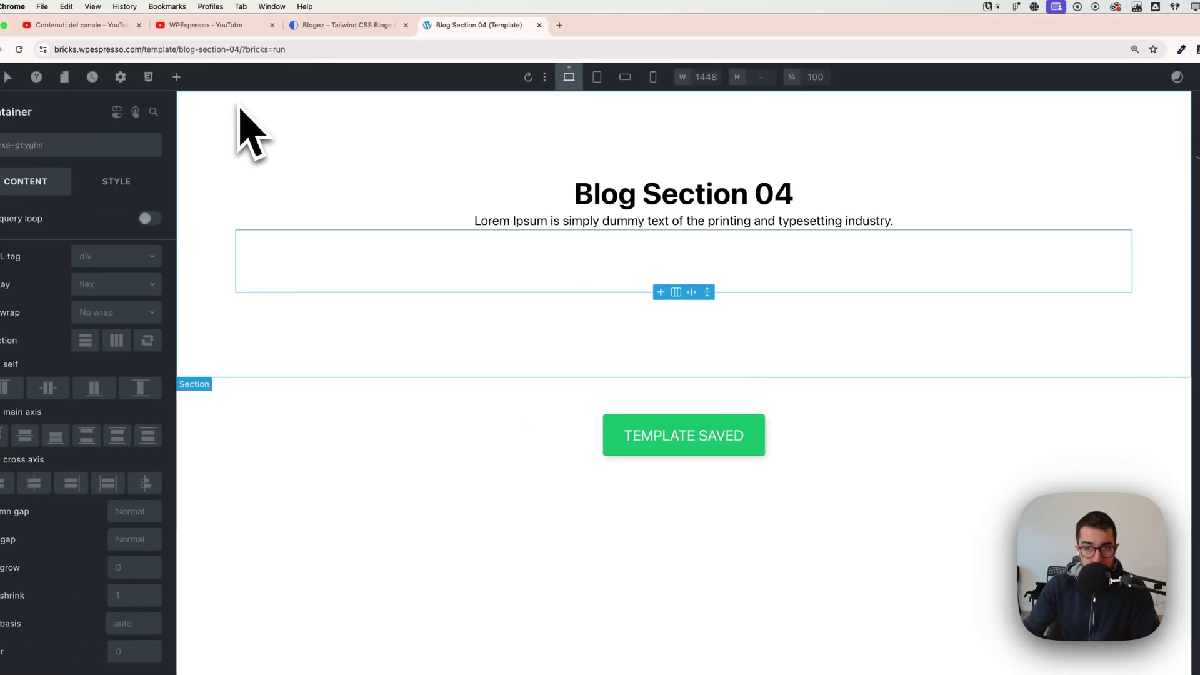
key(super+r)
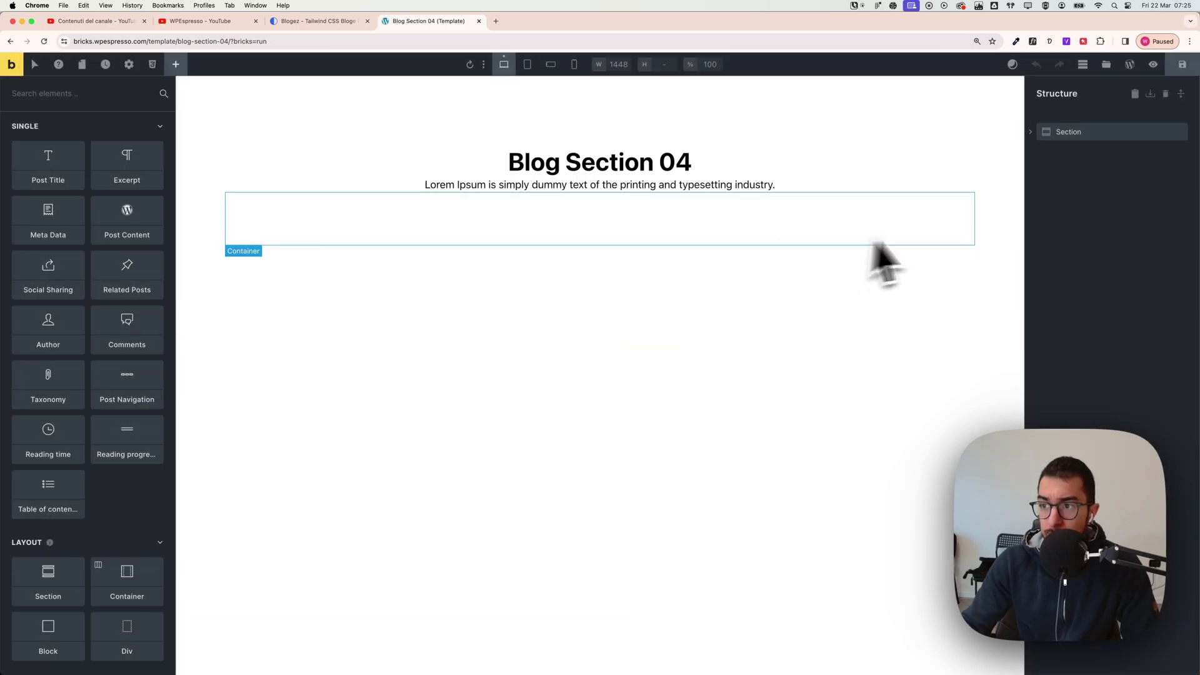
Set the Section's row gap to the Automatic.css variable var(--container-gap).
click(1043, 134)
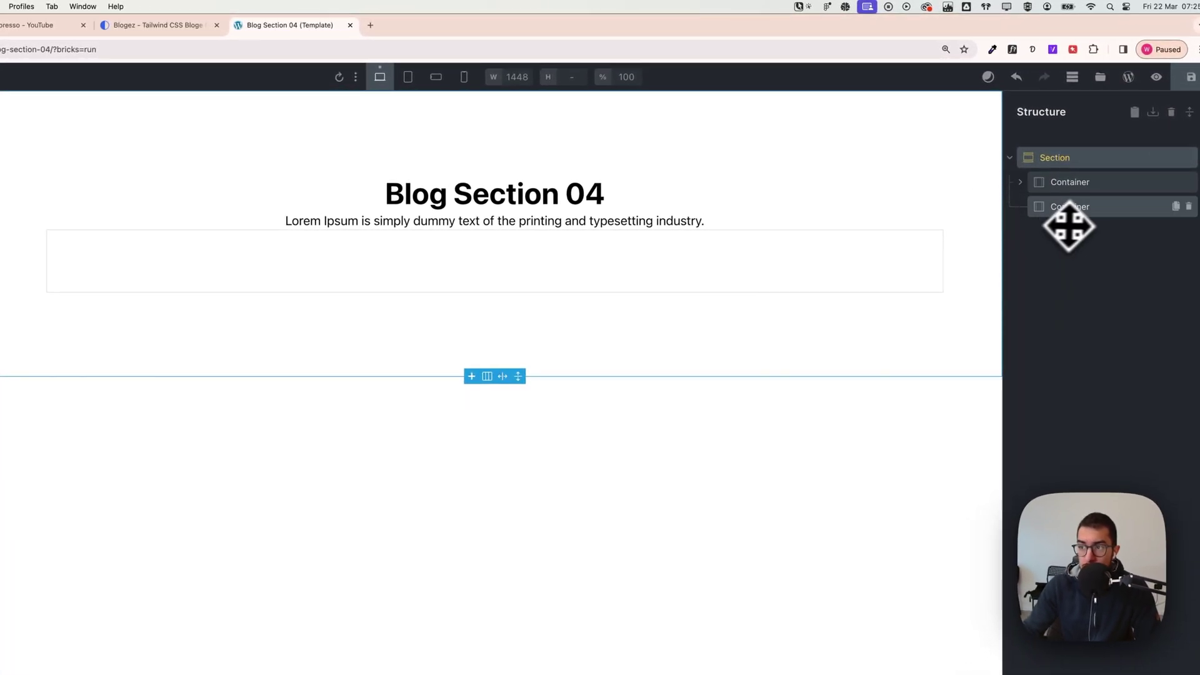
click(1085, 216)
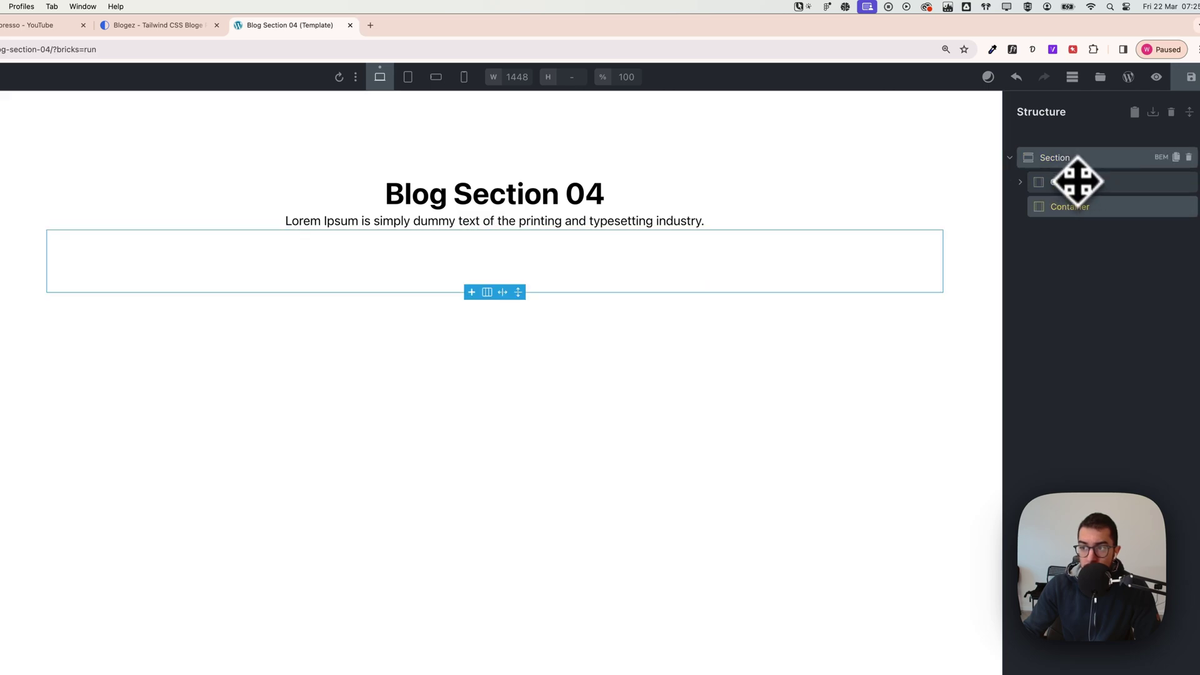
click(1062, 158)
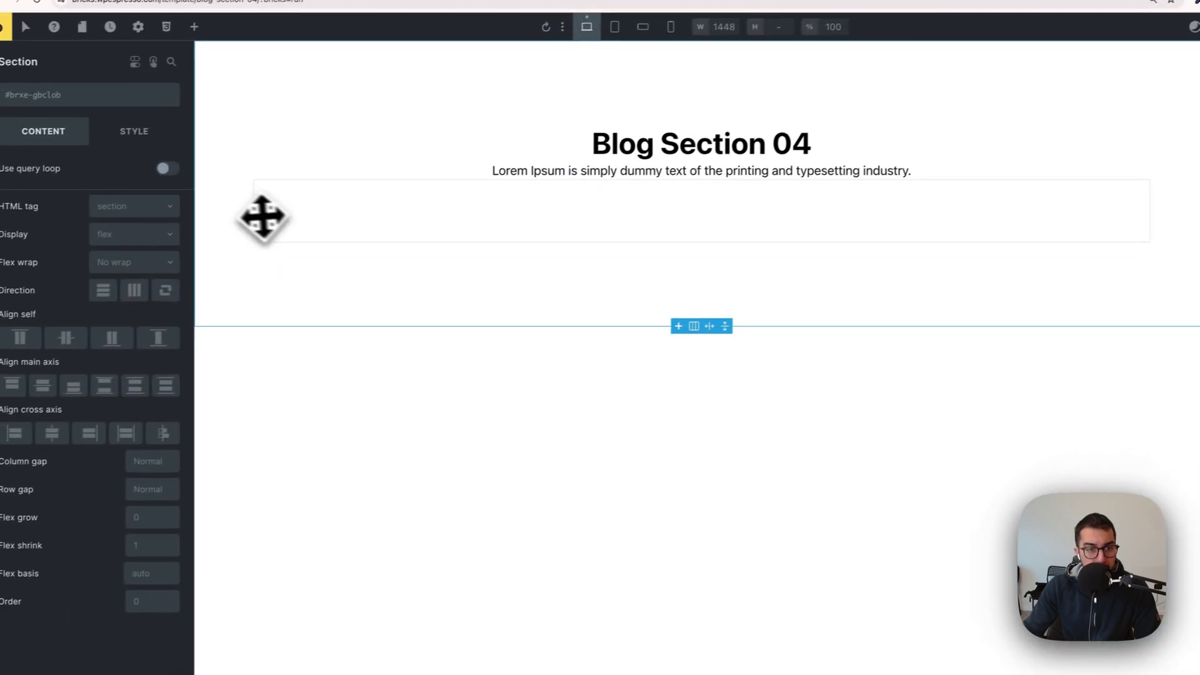
right_click(161, 486)
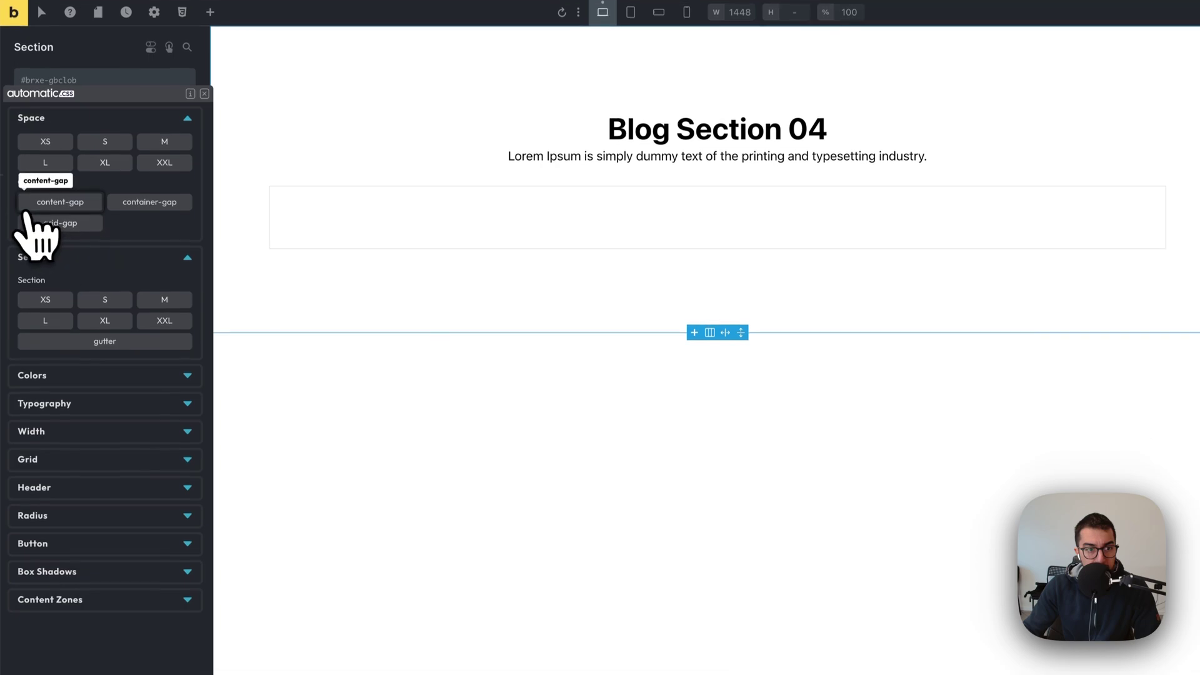
click(134, 200)
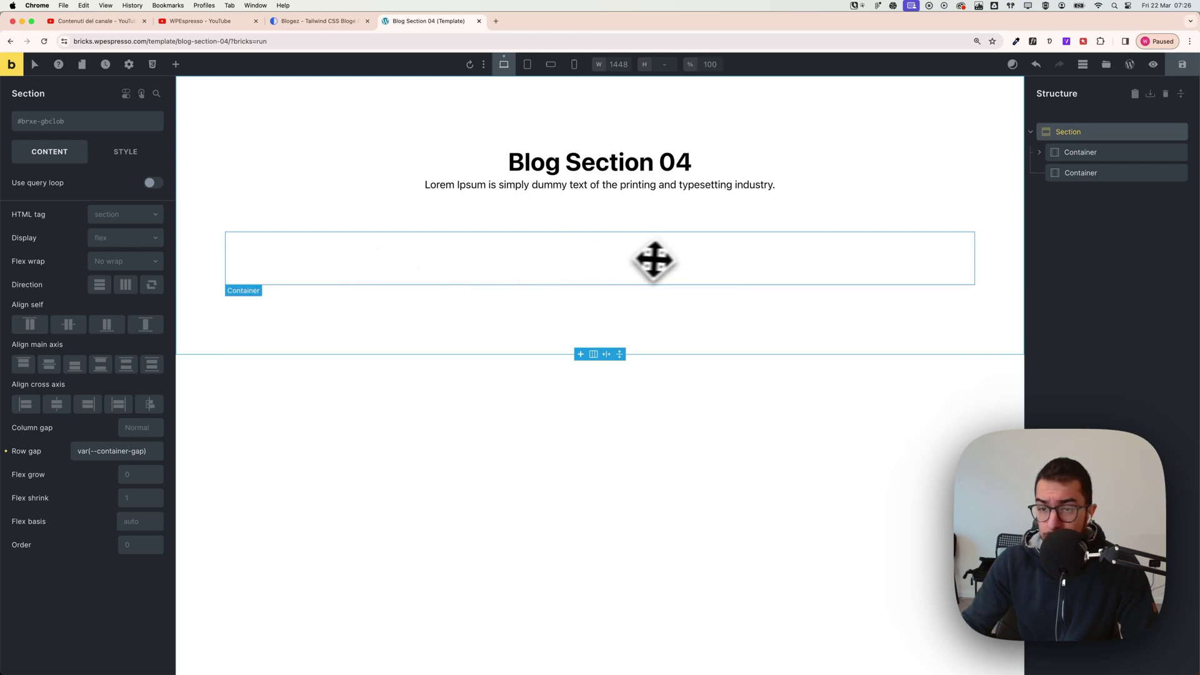
Set the display of the empty second container to grid.
click(483, 266)
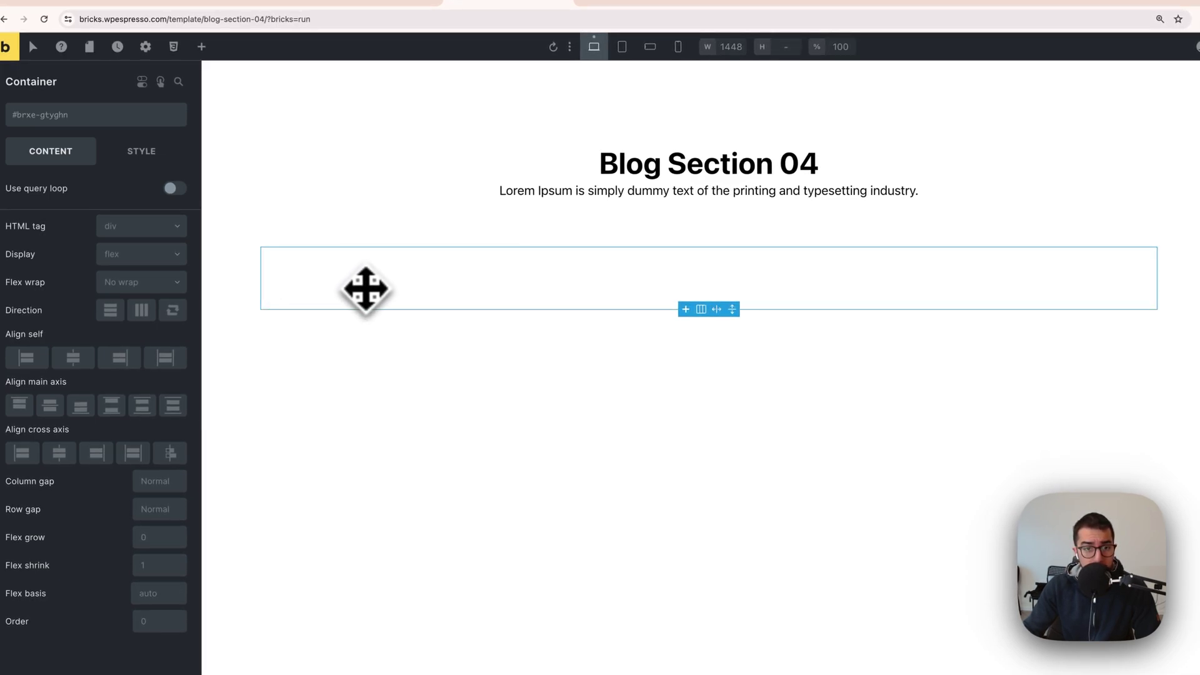
click(150, 254)
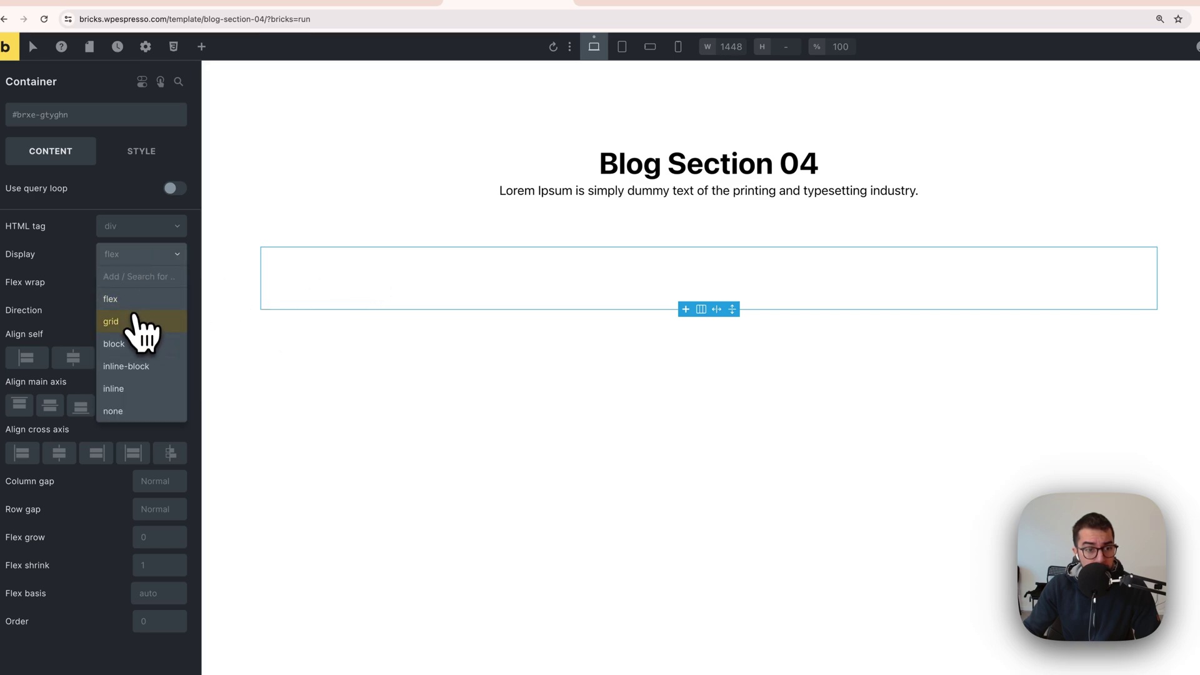
click(133, 322)
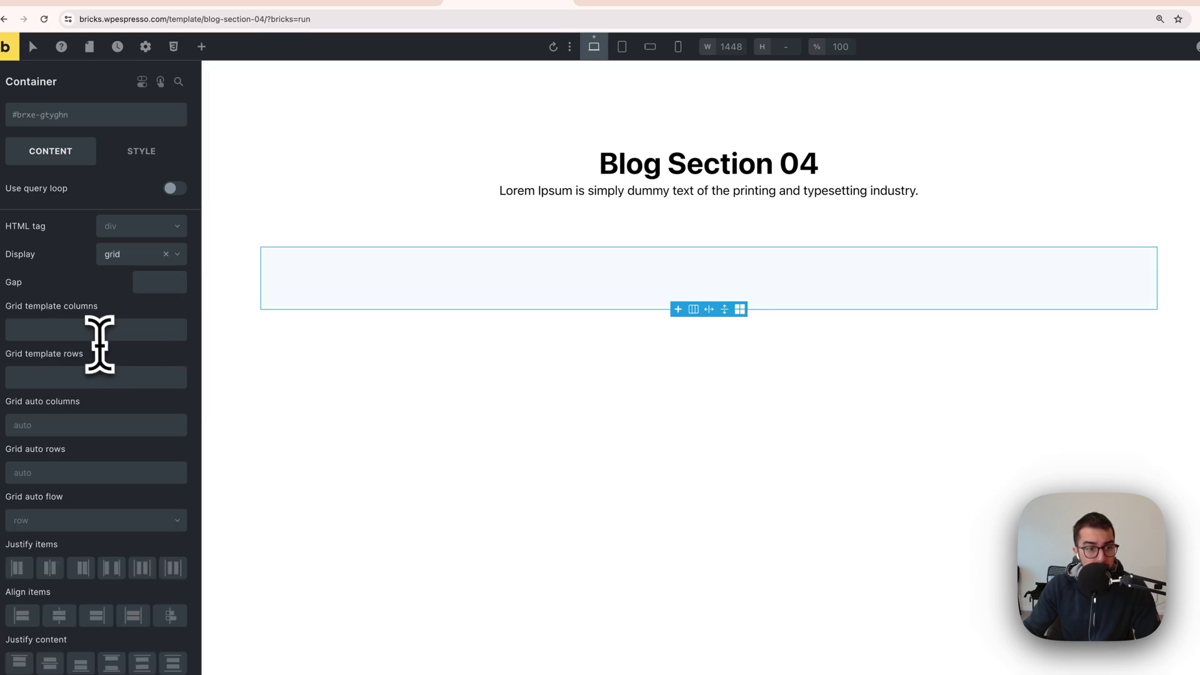
Set the second container's grid template columns to var(--grid-3) and its gap to var(--space-m).
click(95, 330)
right_click(91, 337)
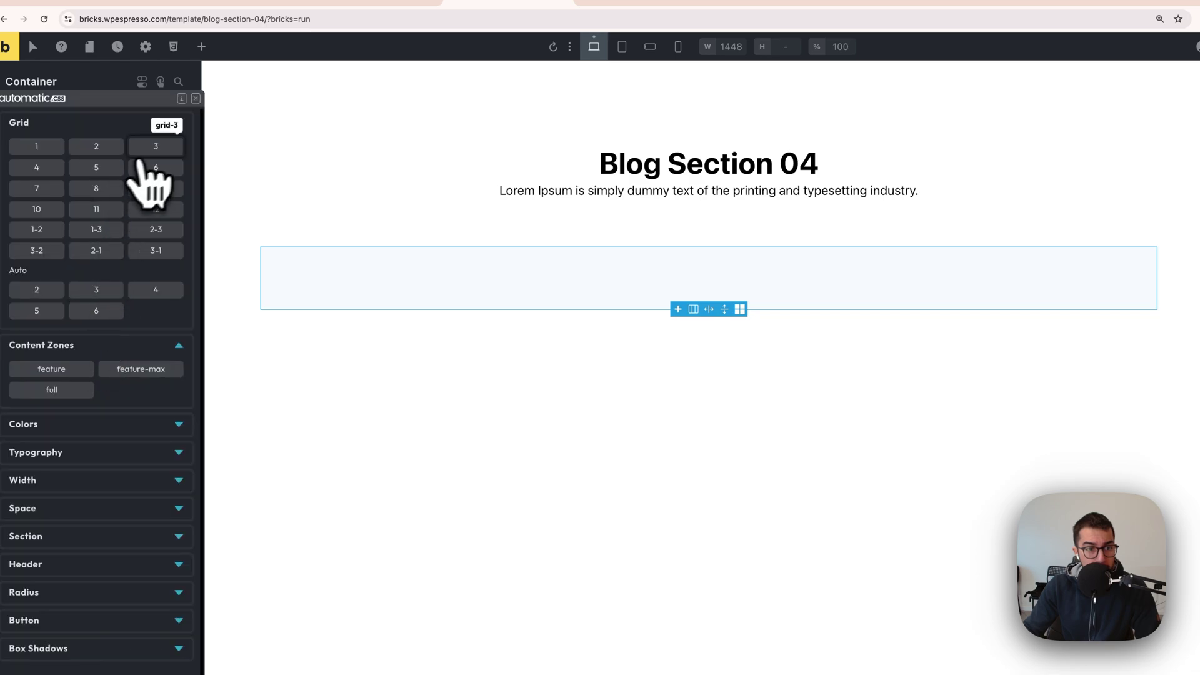
click(156, 150)
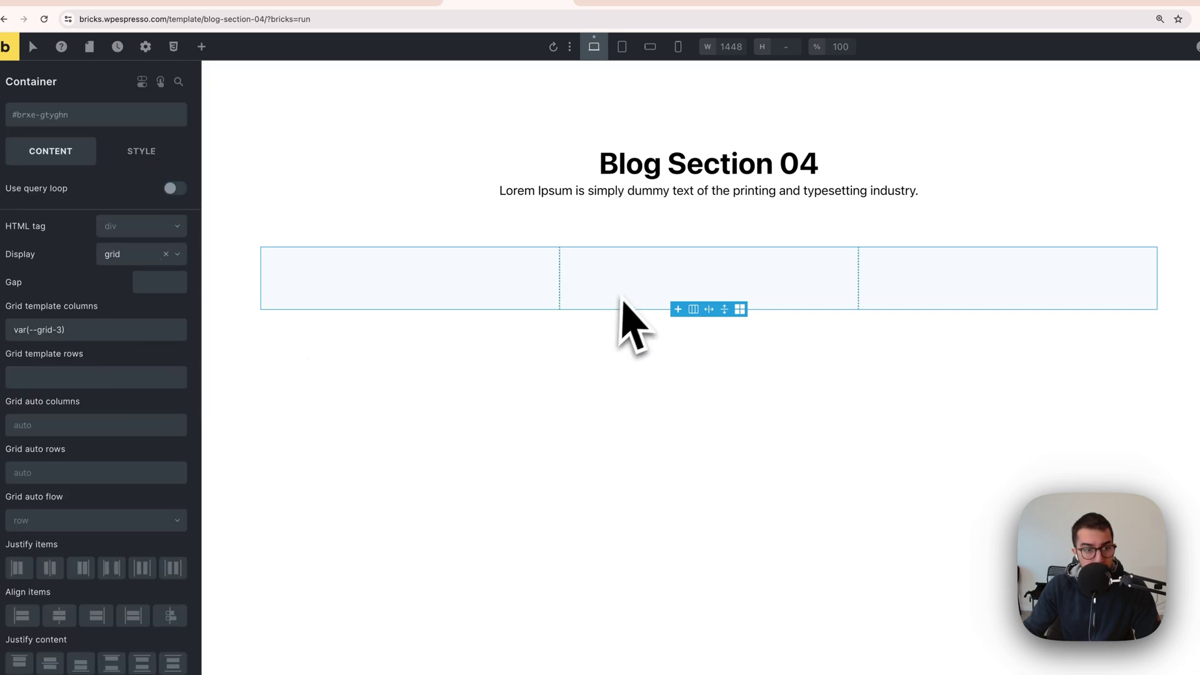
right_click(147, 286)
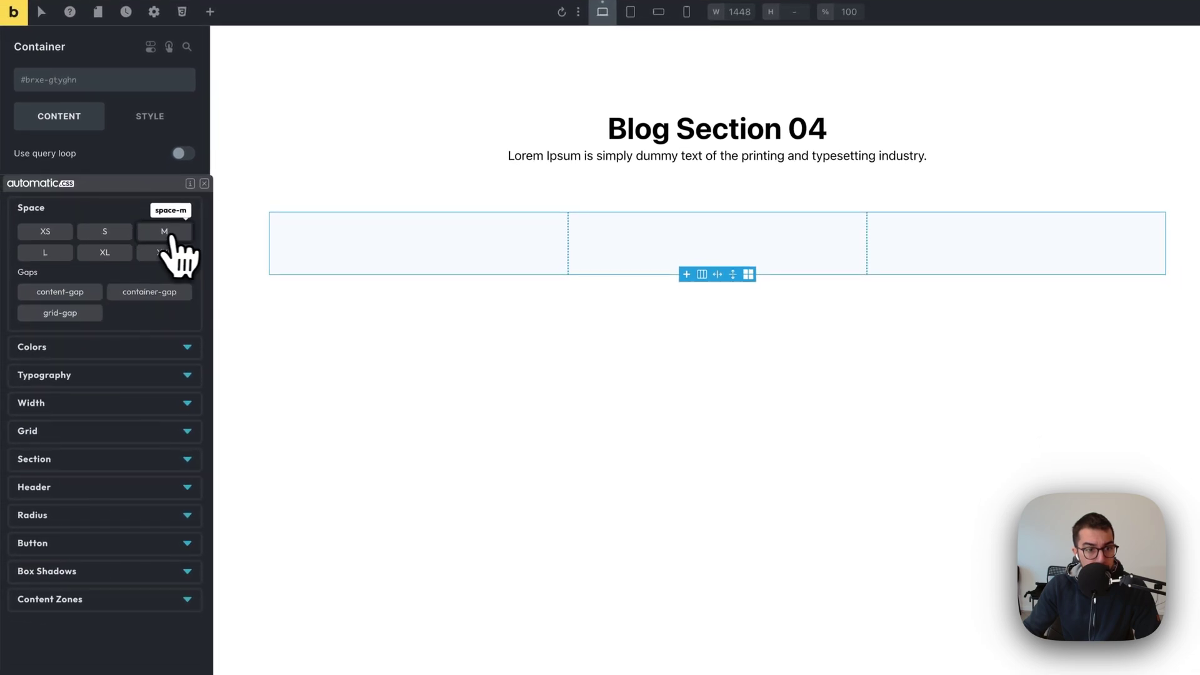
click(166, 234)
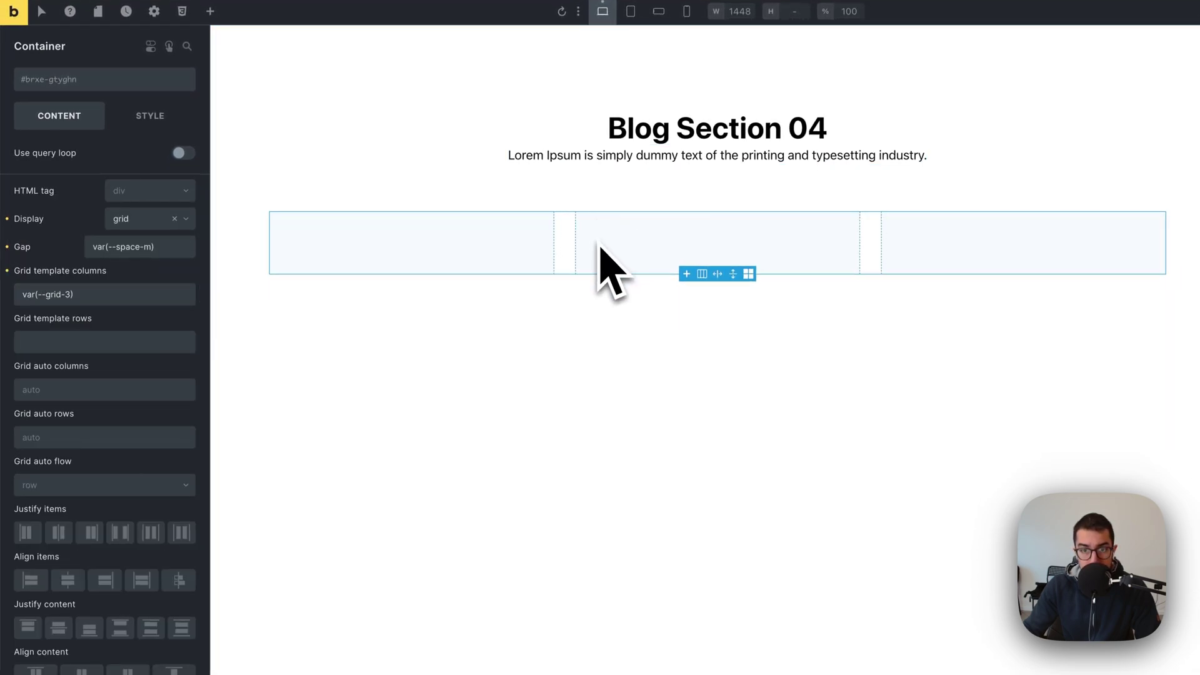
Switch to the reference page and examine the first blog card's image, title, author details, excerpt and button.
key(super+Tab)
click(362, 335)
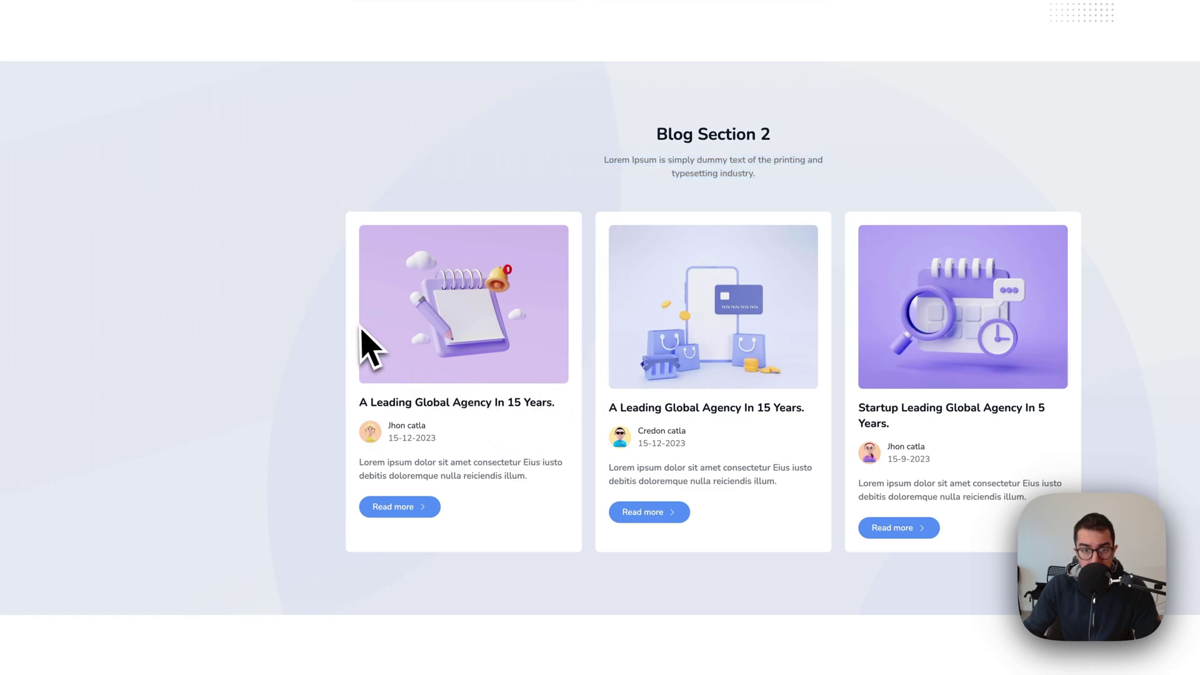
drag(471, 456, 337, 404)
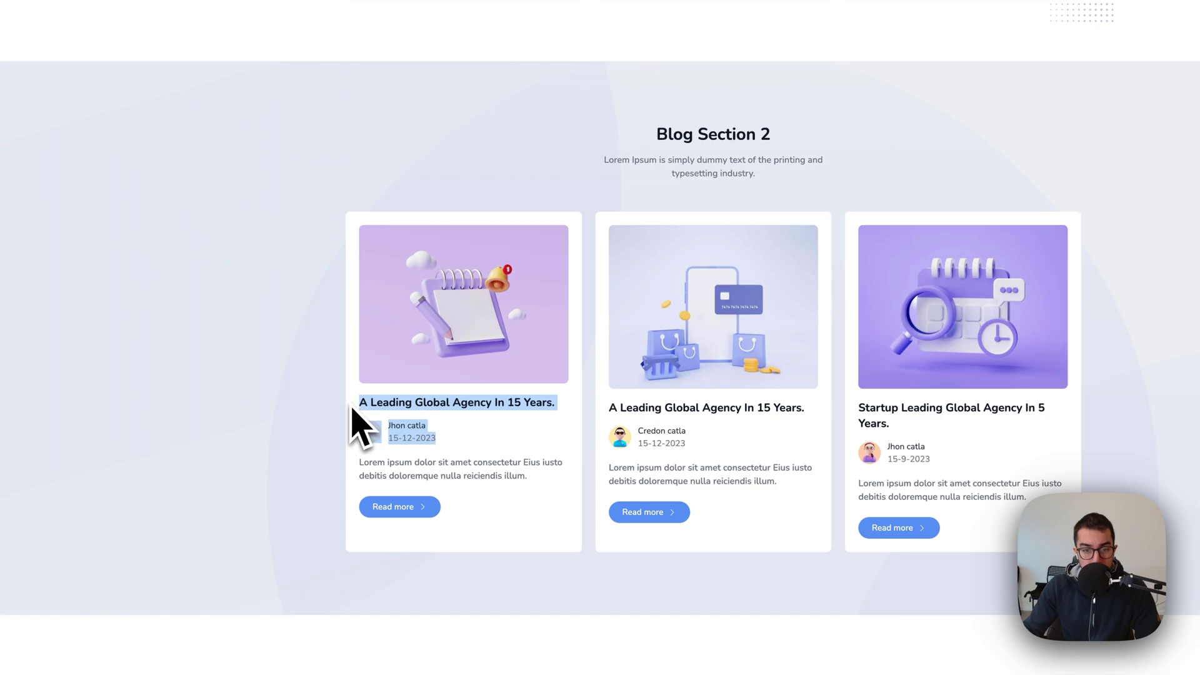
drag(445, 476, 361, 455)
click(491, 539)
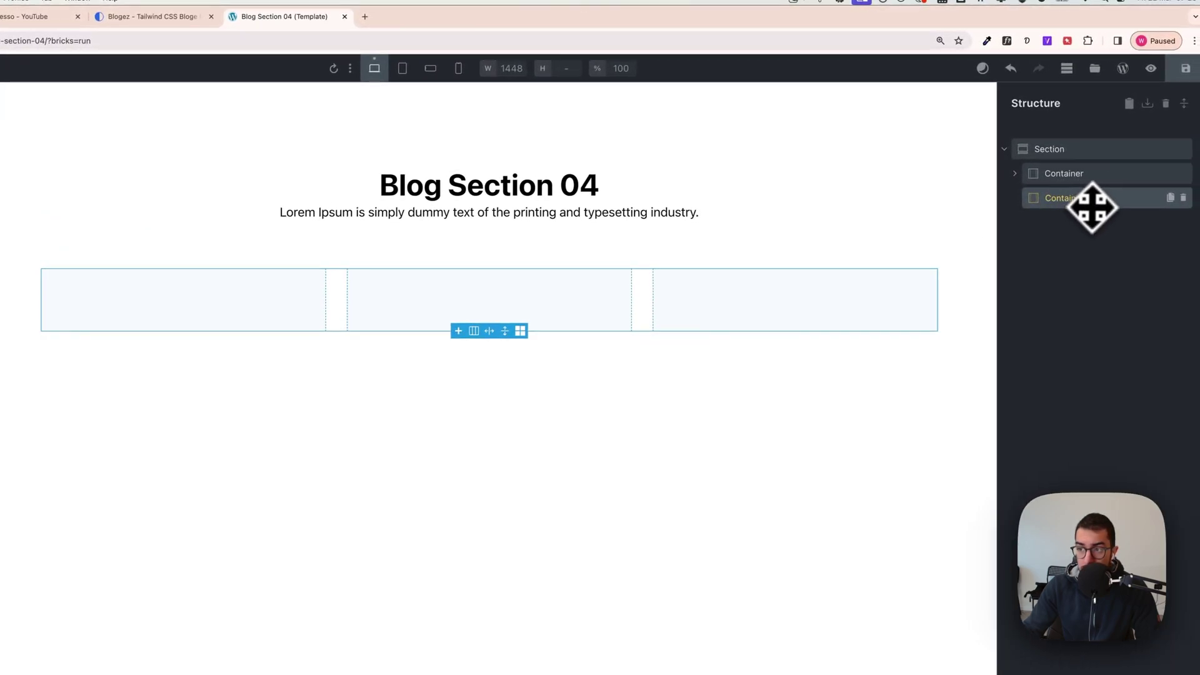
Add a Block inside the grid container and rename it "Post card four".
drag(1092, 206, 1042, 193)
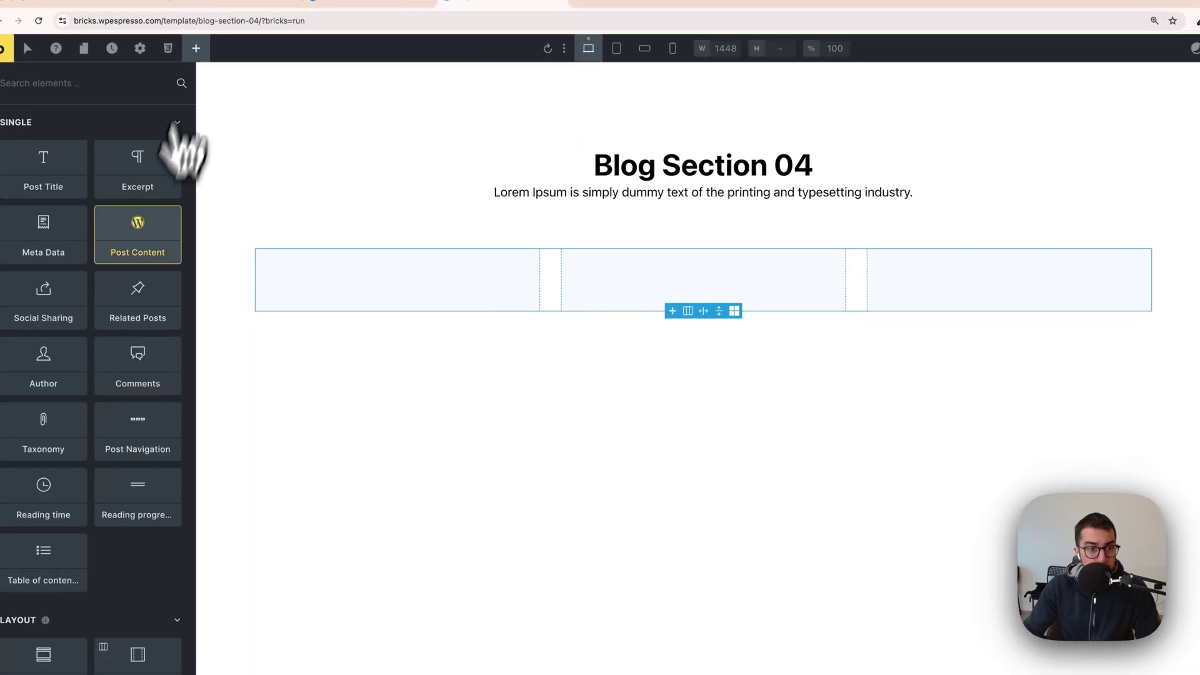
scroll(129, 428, down, 3)
drag(48, 566, 130, 579)
drag(147, 493, 1074, 190)
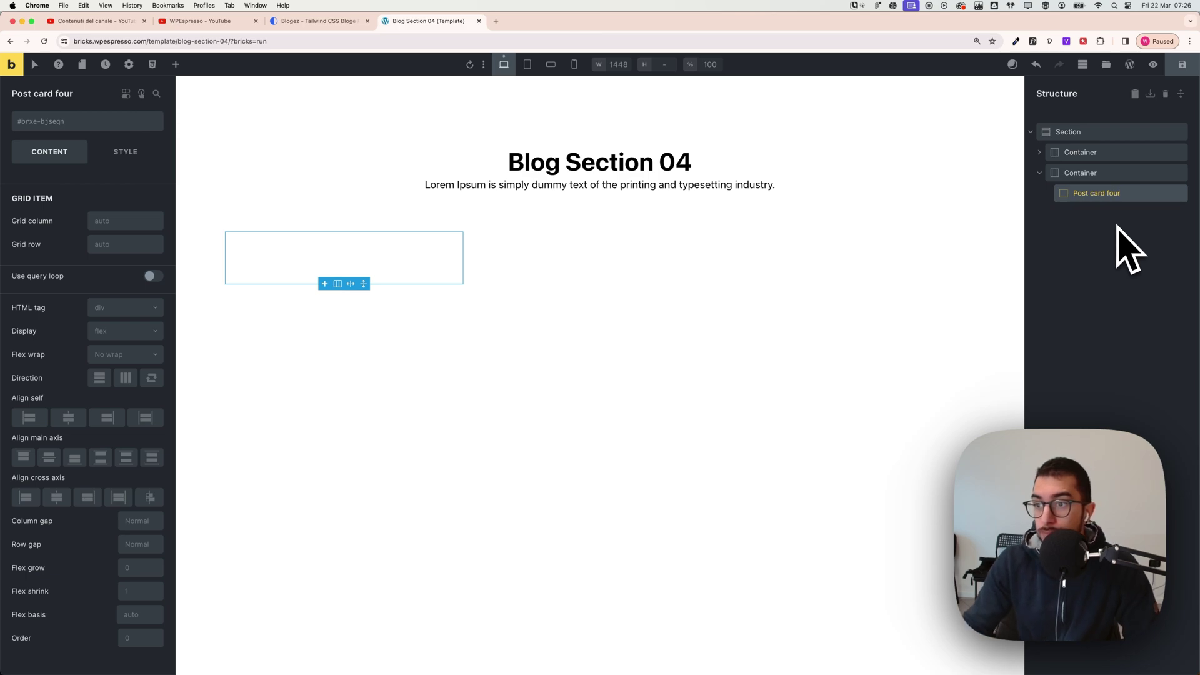
key(Return)
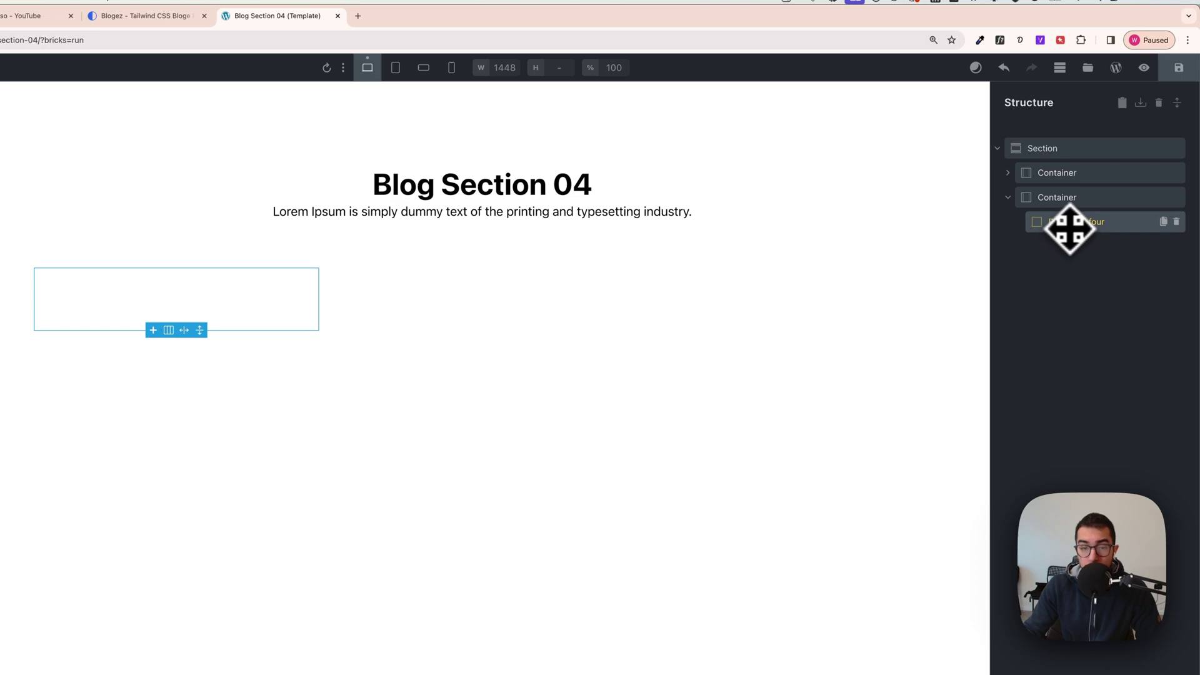
Add an Image element inside the Post card four block.
click(200, 68)
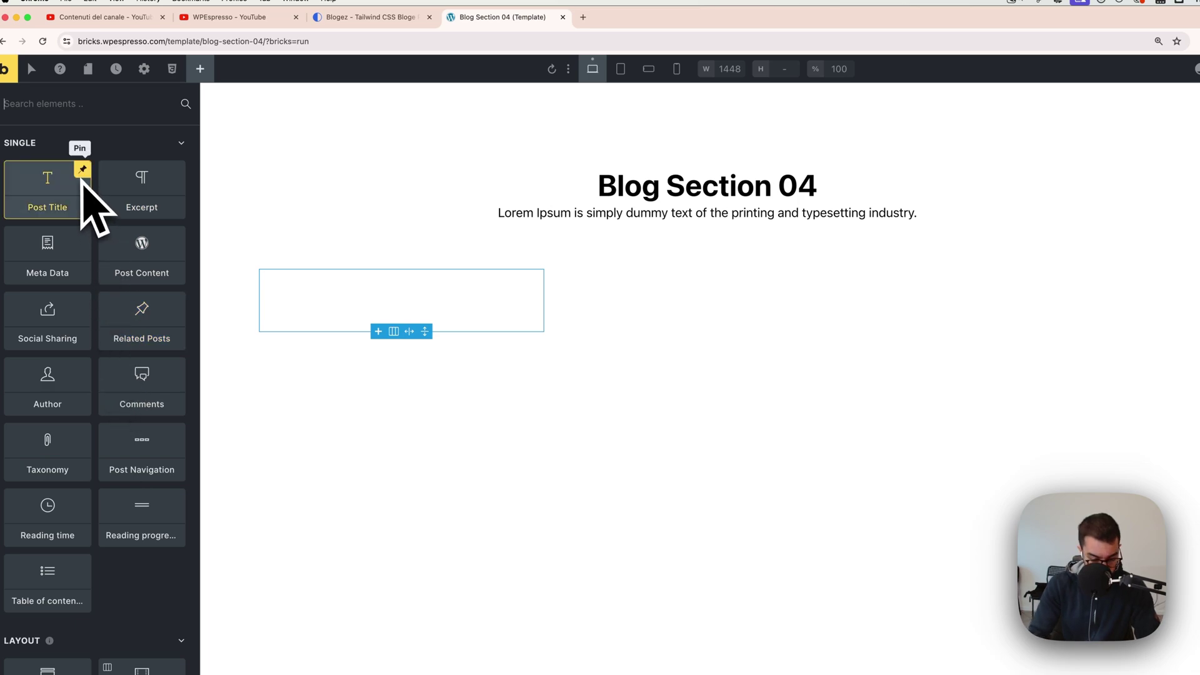
text(image)
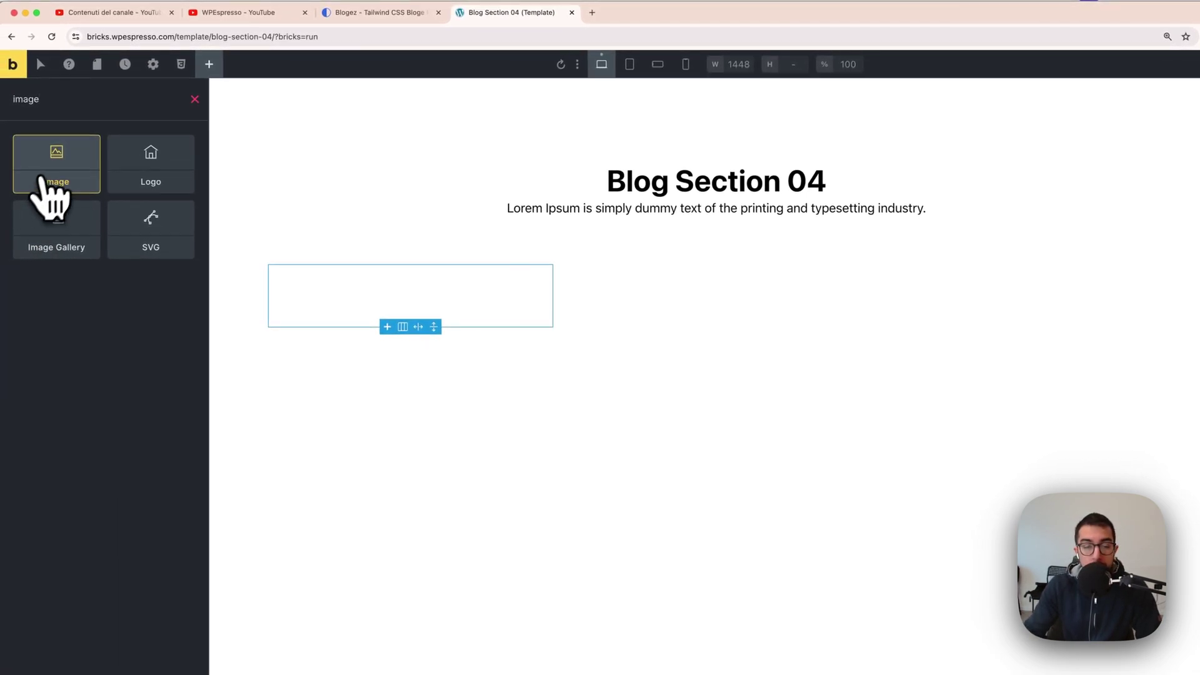
drag(41, 178, 237, 277)
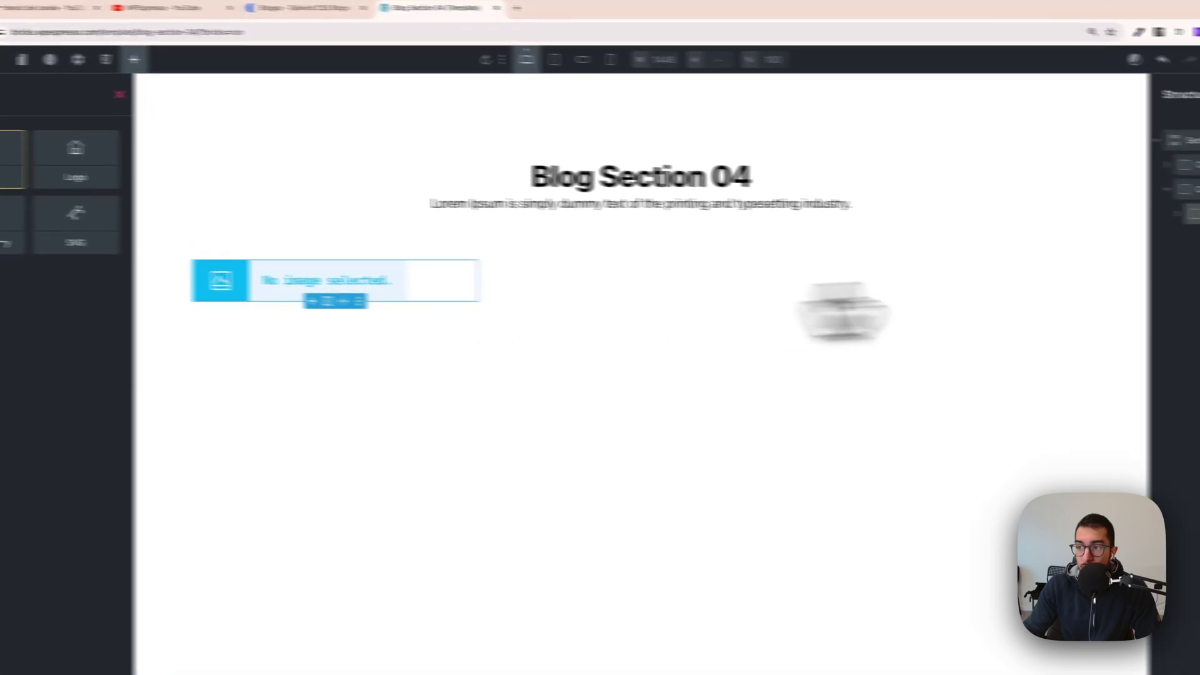
Add a Div inside Post card four, below the image, and rename it "author wrapper".
click(1065, 218)
mouse_move(1081, 242)
mouse_down()
mouse_move(1111, 225)
mouse_move(1091, 241)
mouse_up()
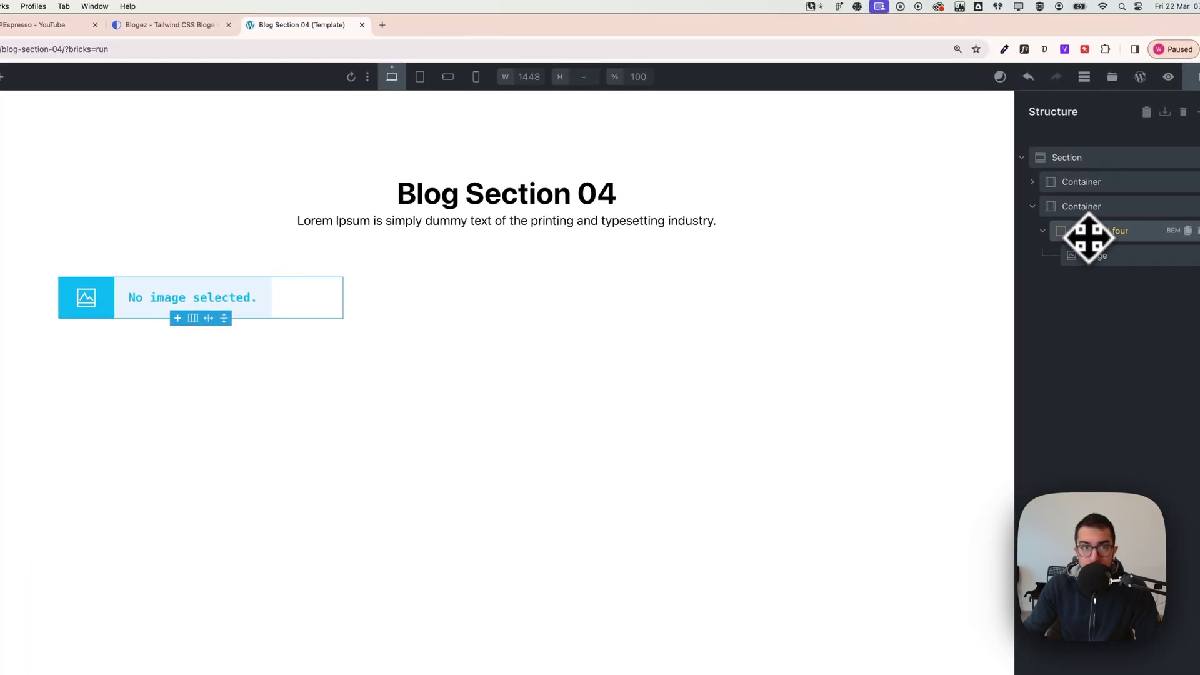
click(1, 76)
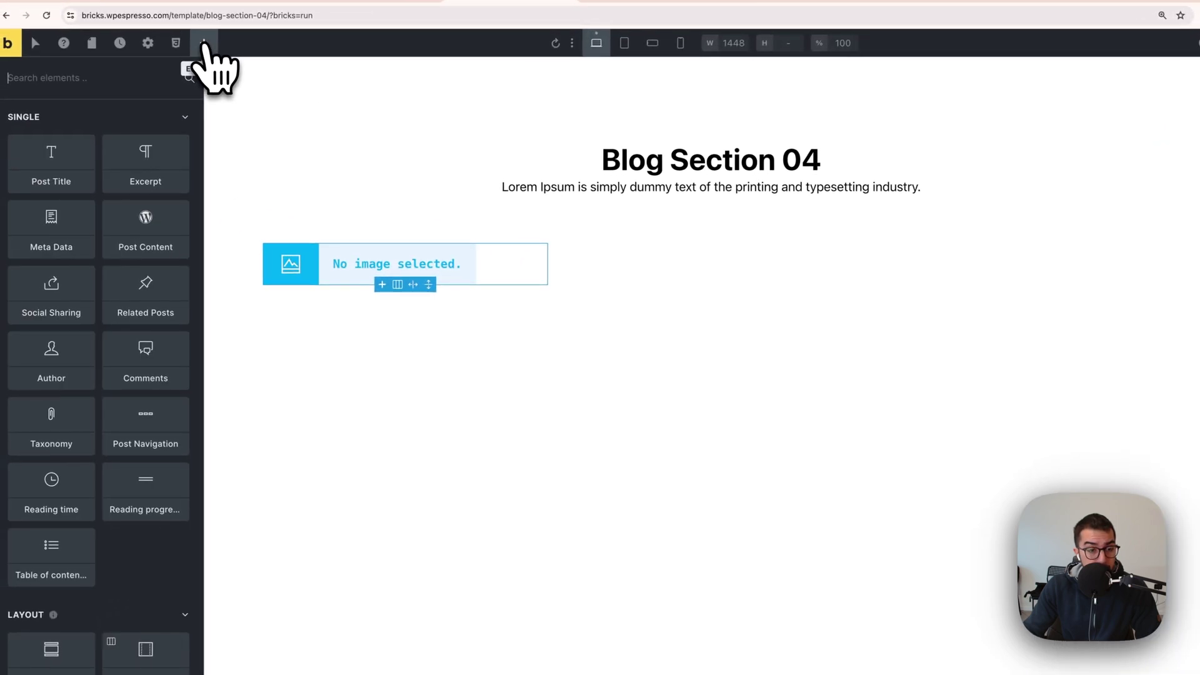
scroll(150, 430, down, 4)
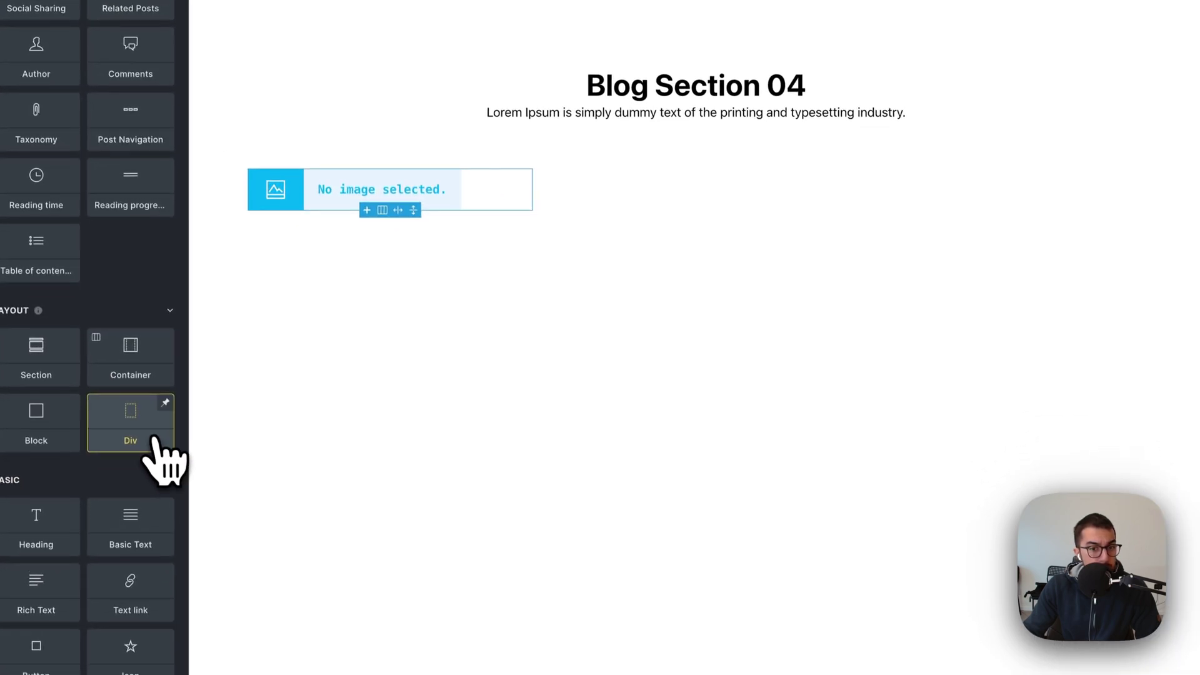
click(154, 447)
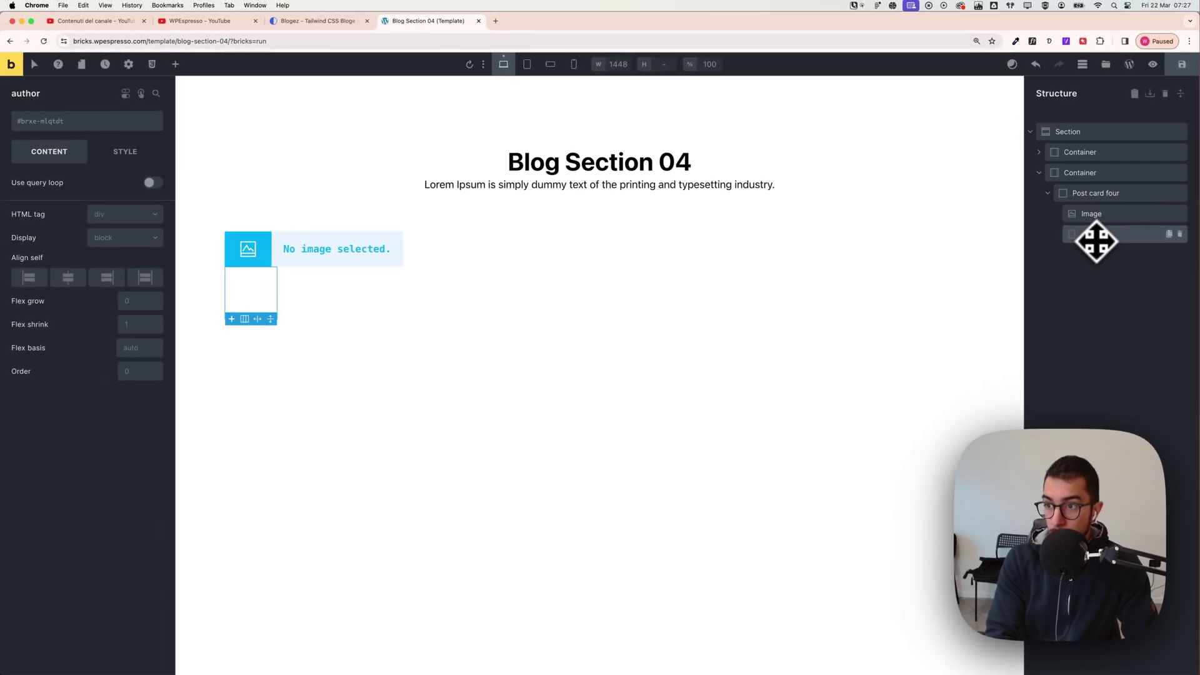
text(w)
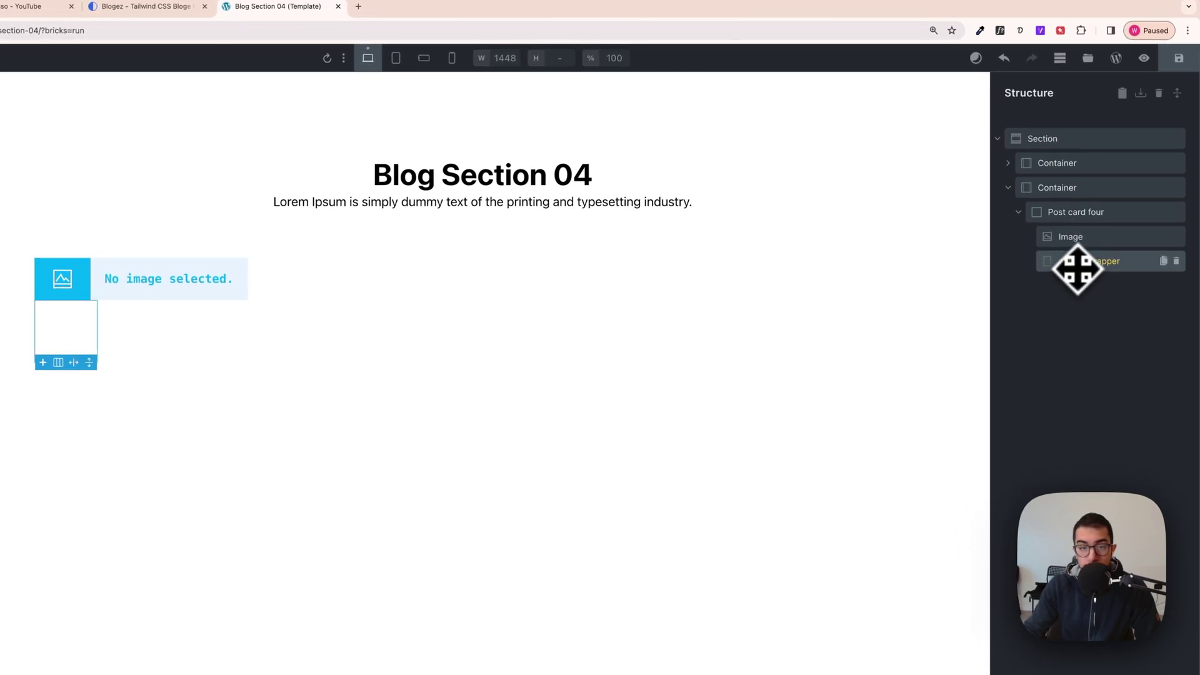
key(Return)
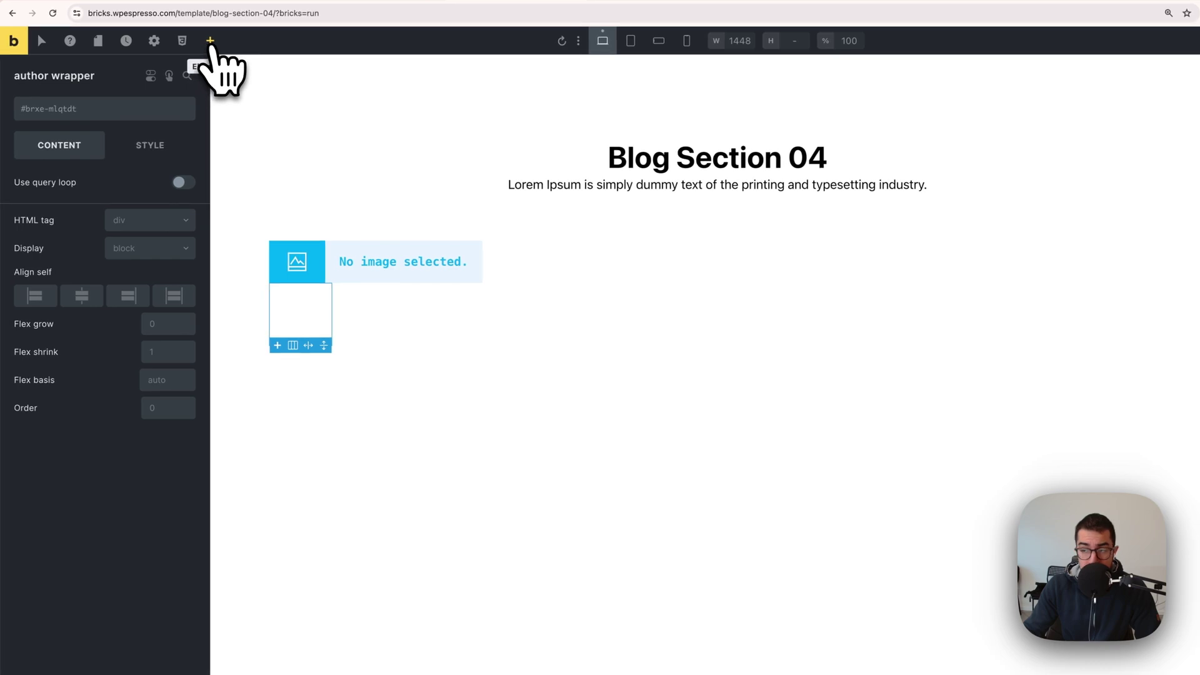
Create two Divs inside the author wrapper, named "avatar wrapper" and "author info wrapper".
click(210, 41)
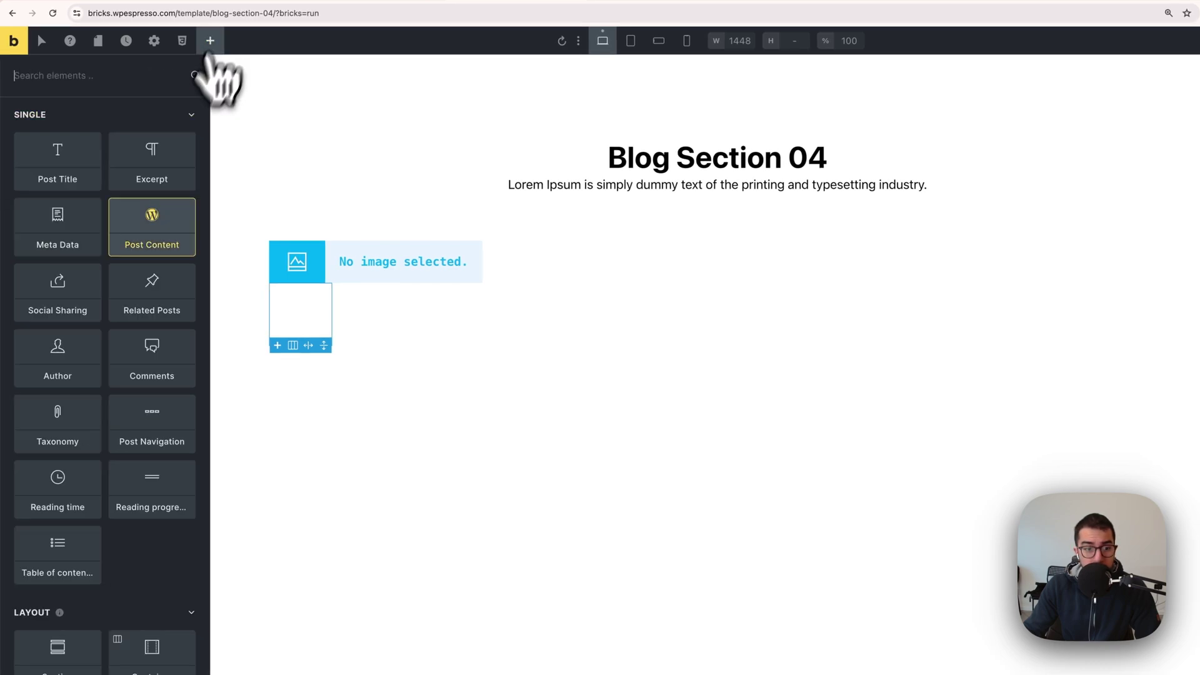
scroll(102, 403, down, 3)
click(178, 470)
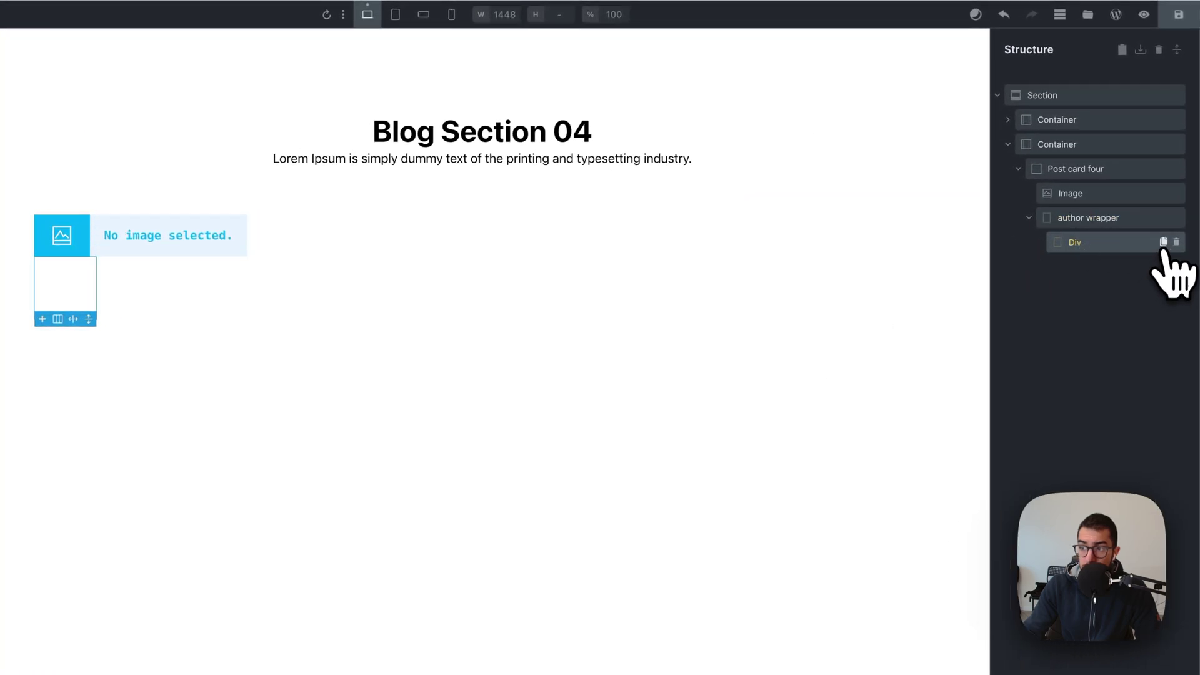
click(1163, 242)
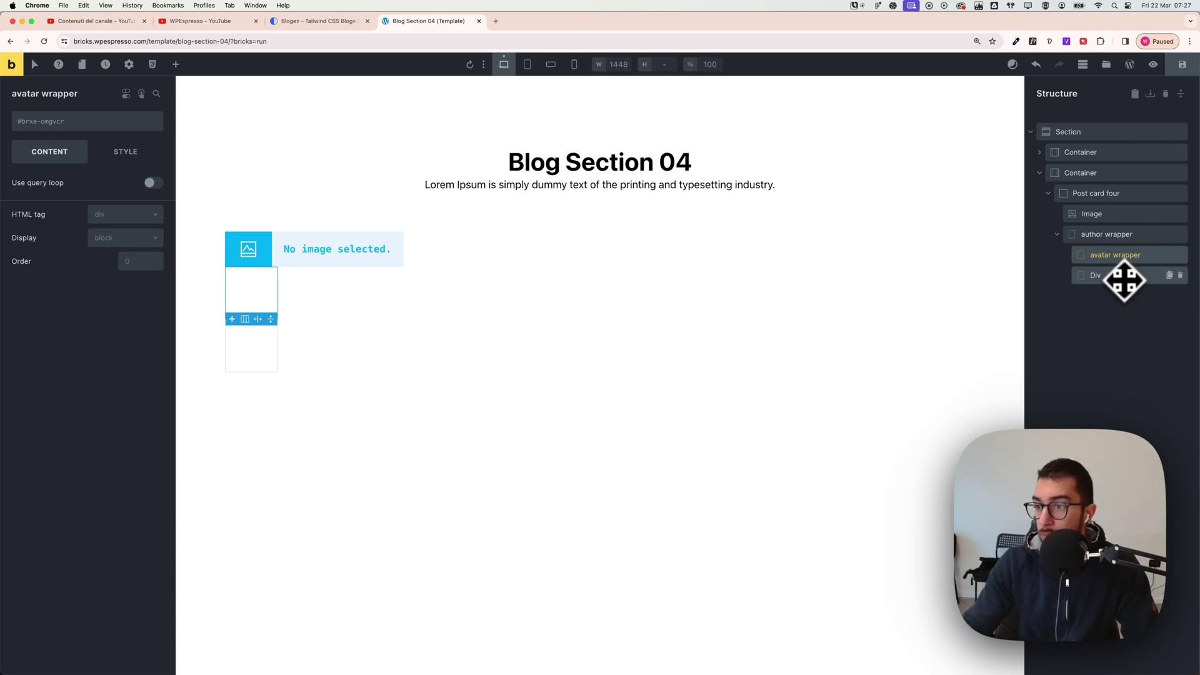
click(1123, 278)
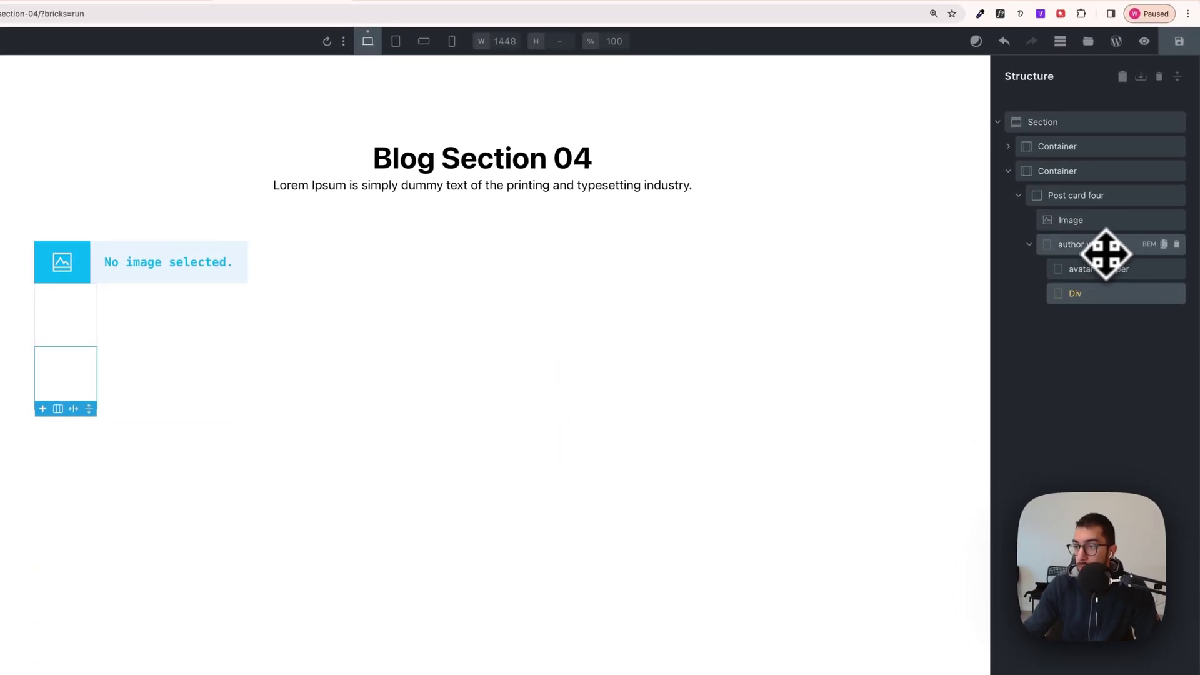
double_click(1101, 297)
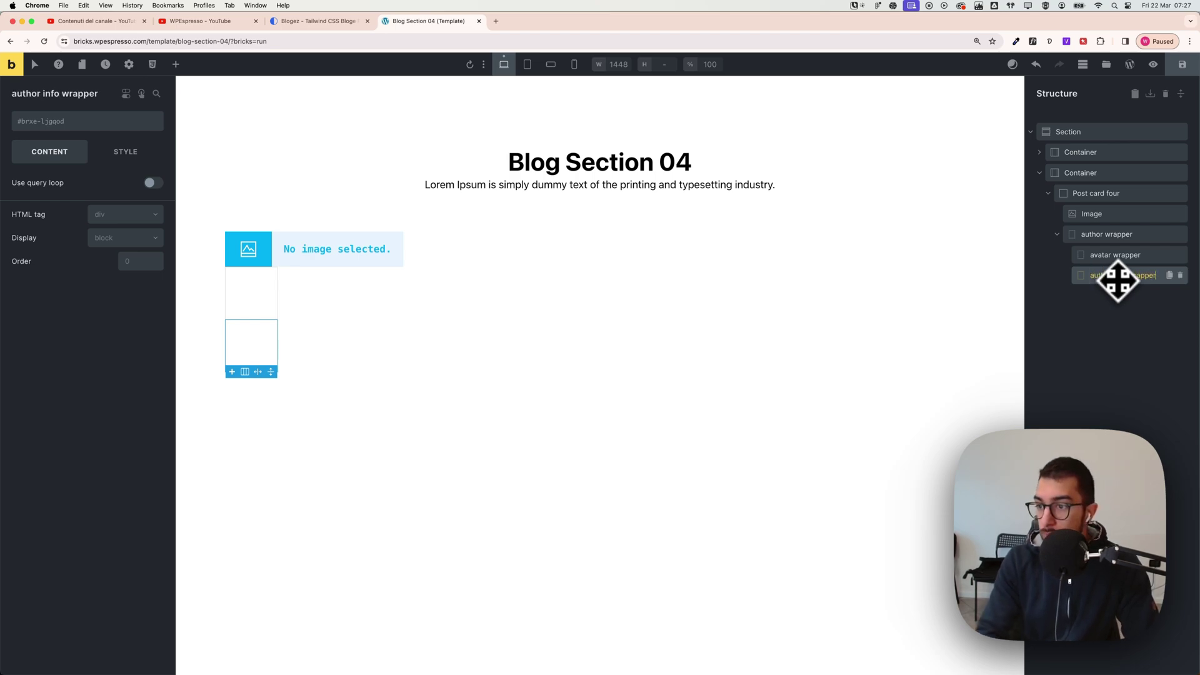
click(1106, 241)
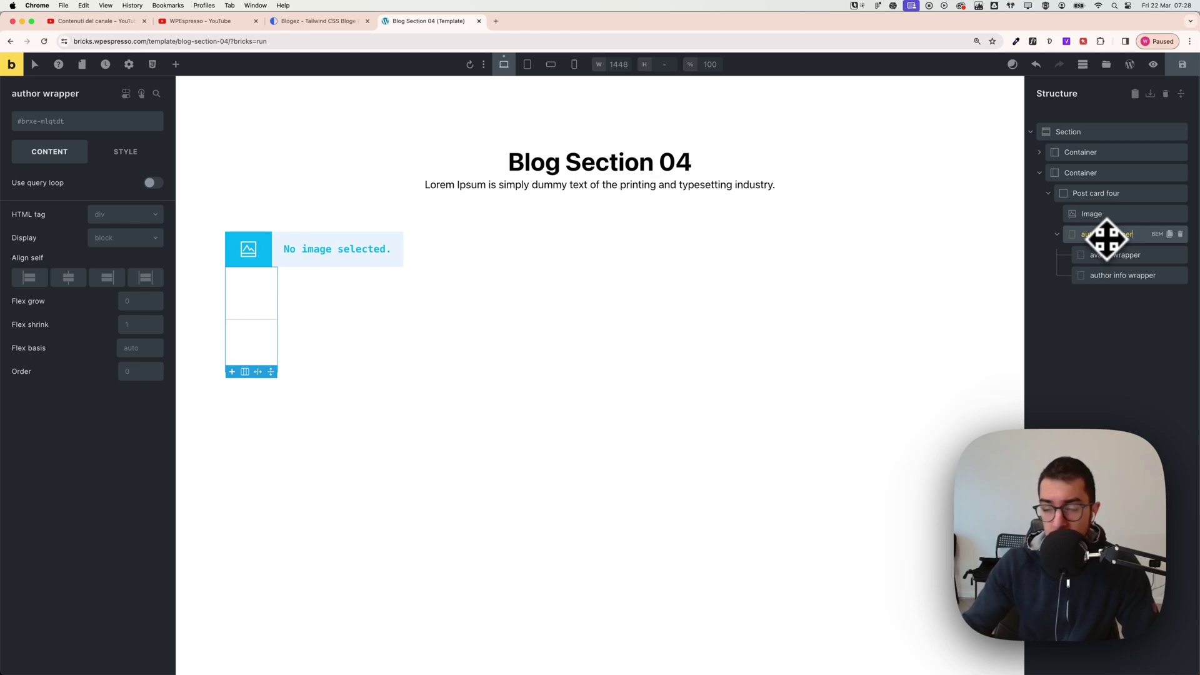
Add an Image element inside the avatar wrapper and select it in the structure.
click(1116, 261)
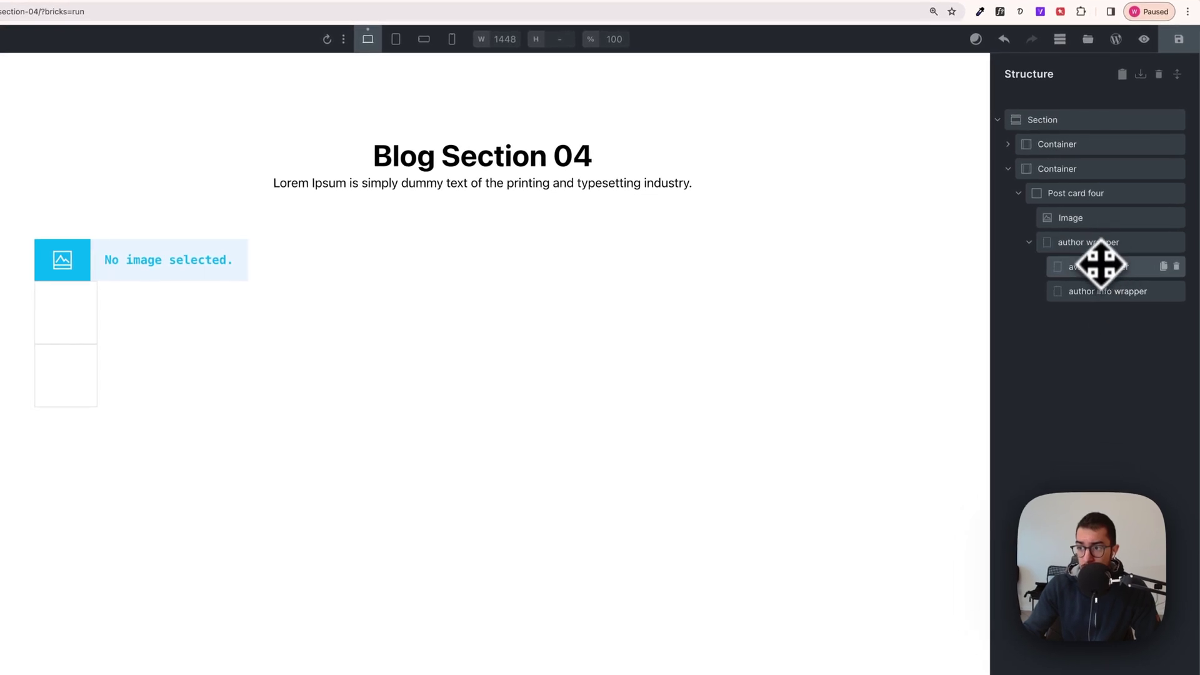
click(1096, 297)
click(1092, 275)
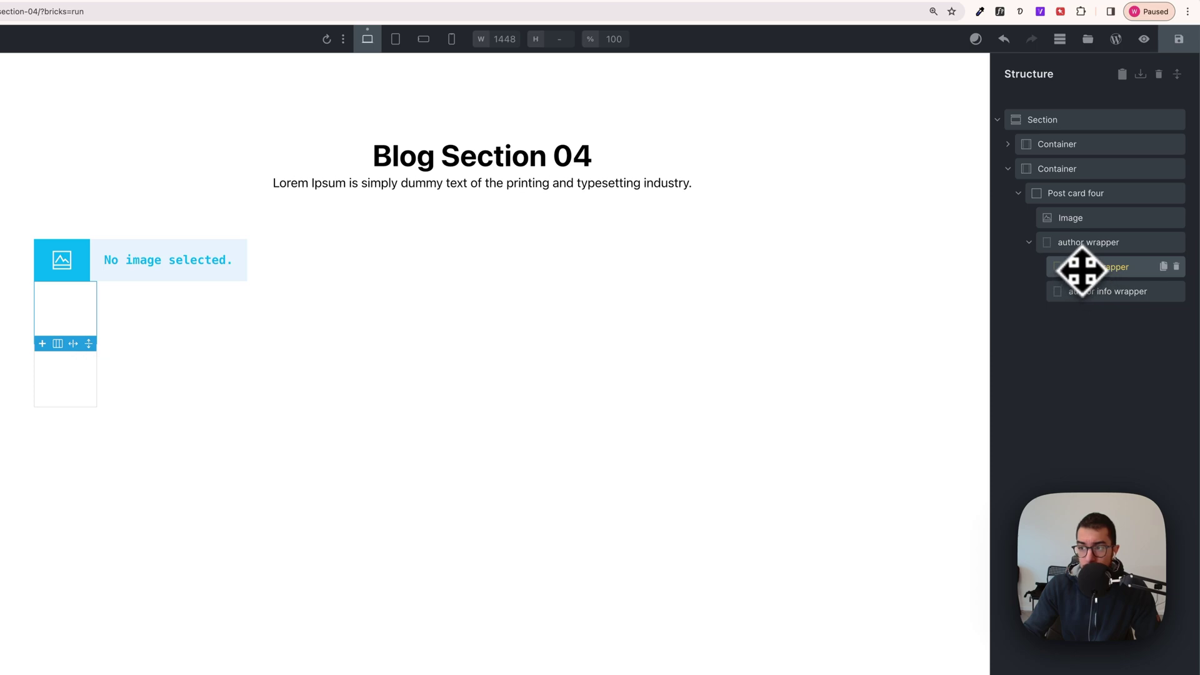
click(0, 39)
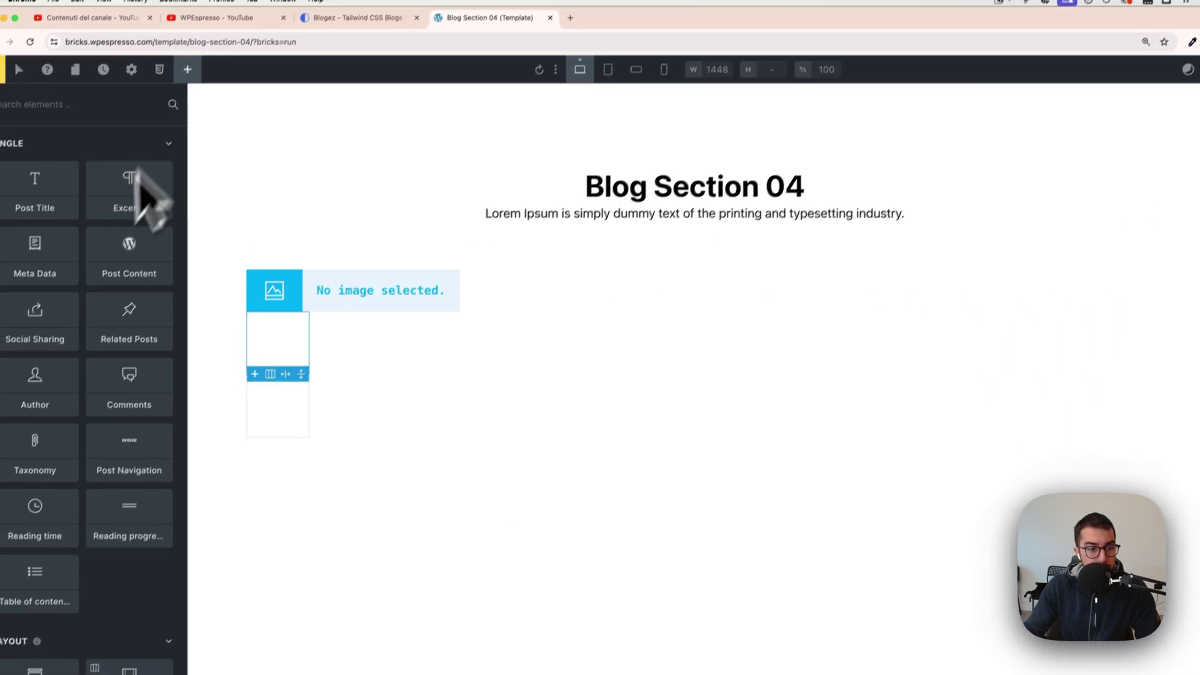
scroll(100, 406, down, 5)
scroll(125, 550, down, 5)
scroll(153, 509, down, 3)
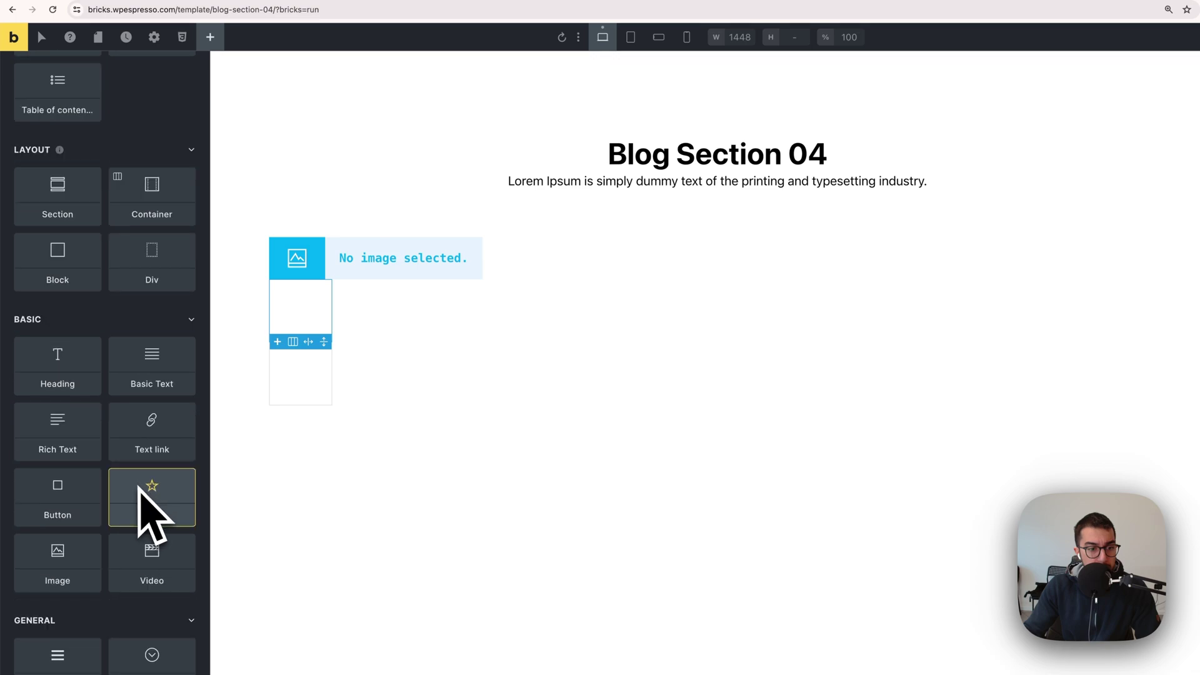
scroll(102, 453, up, 10)
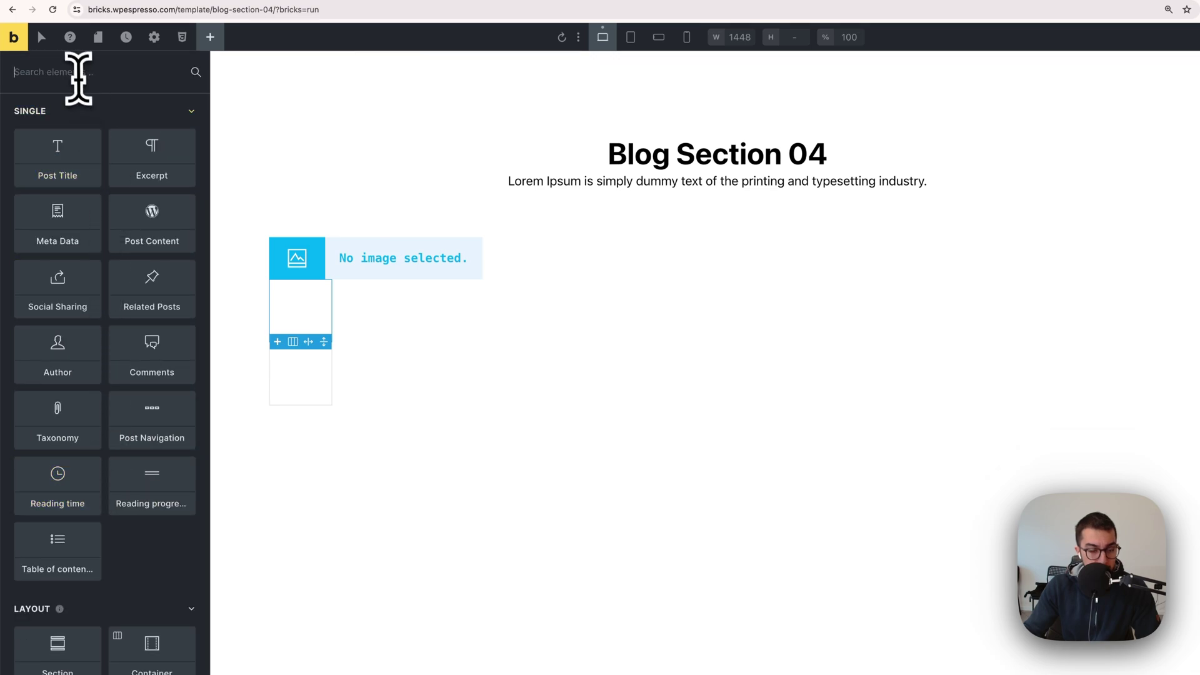
click(76, 73)
text(image)
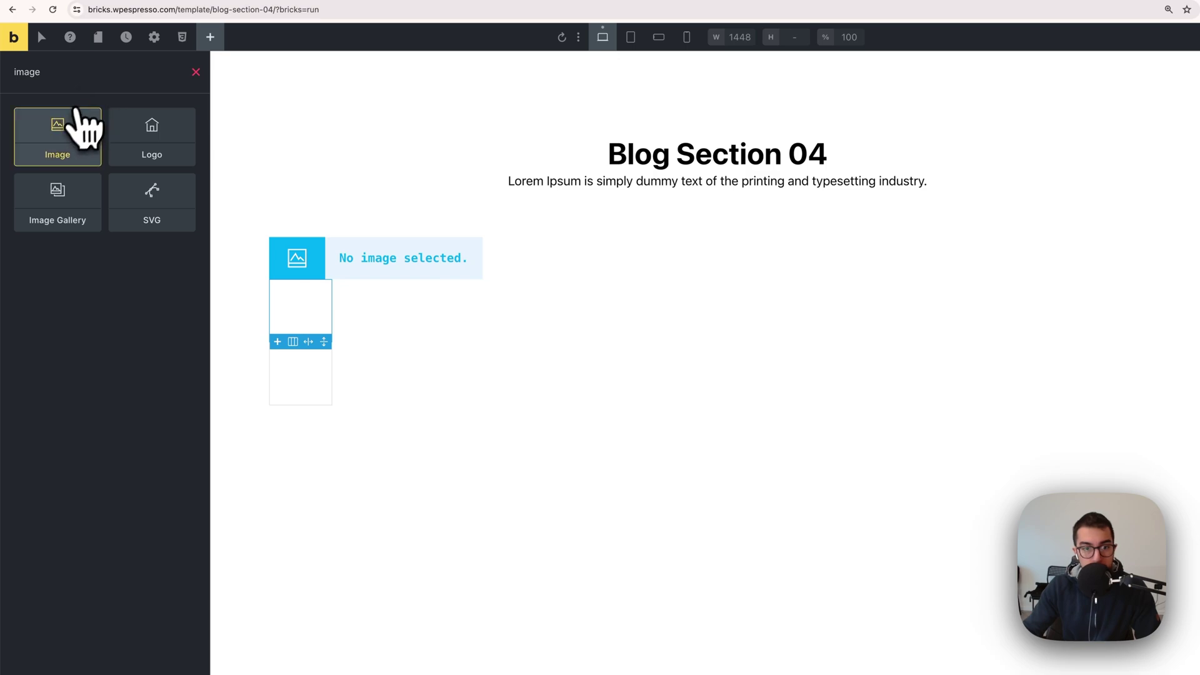
drag(85, 126, 249, 188)
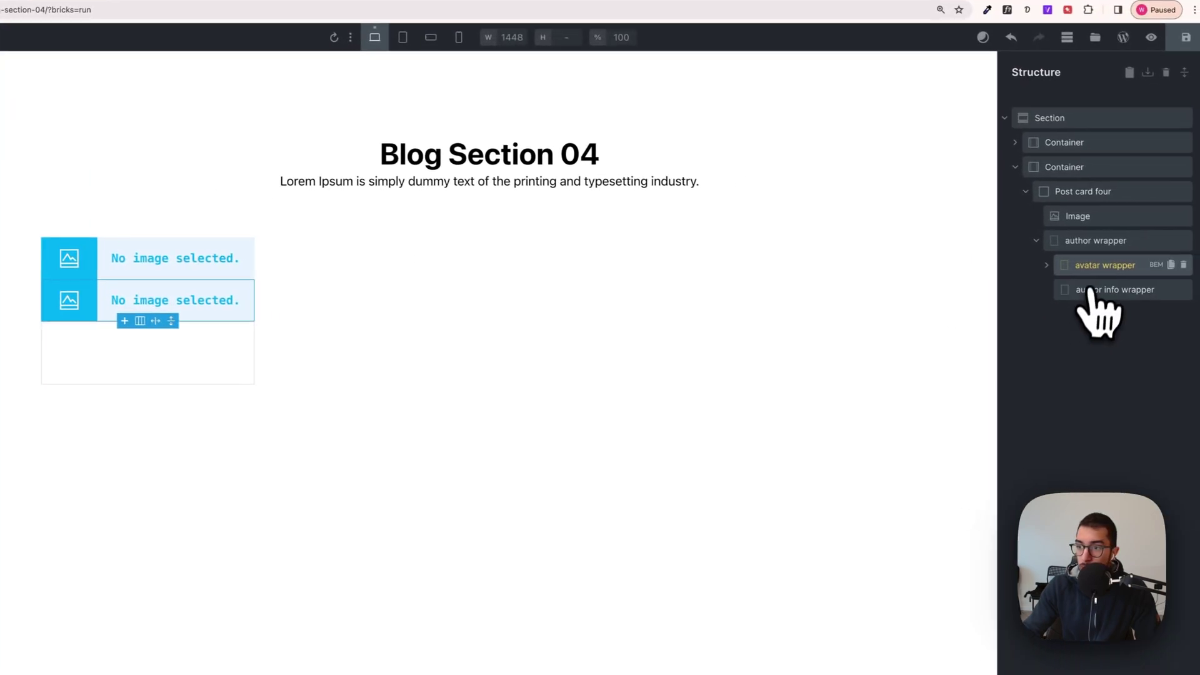
click(1098, 271)
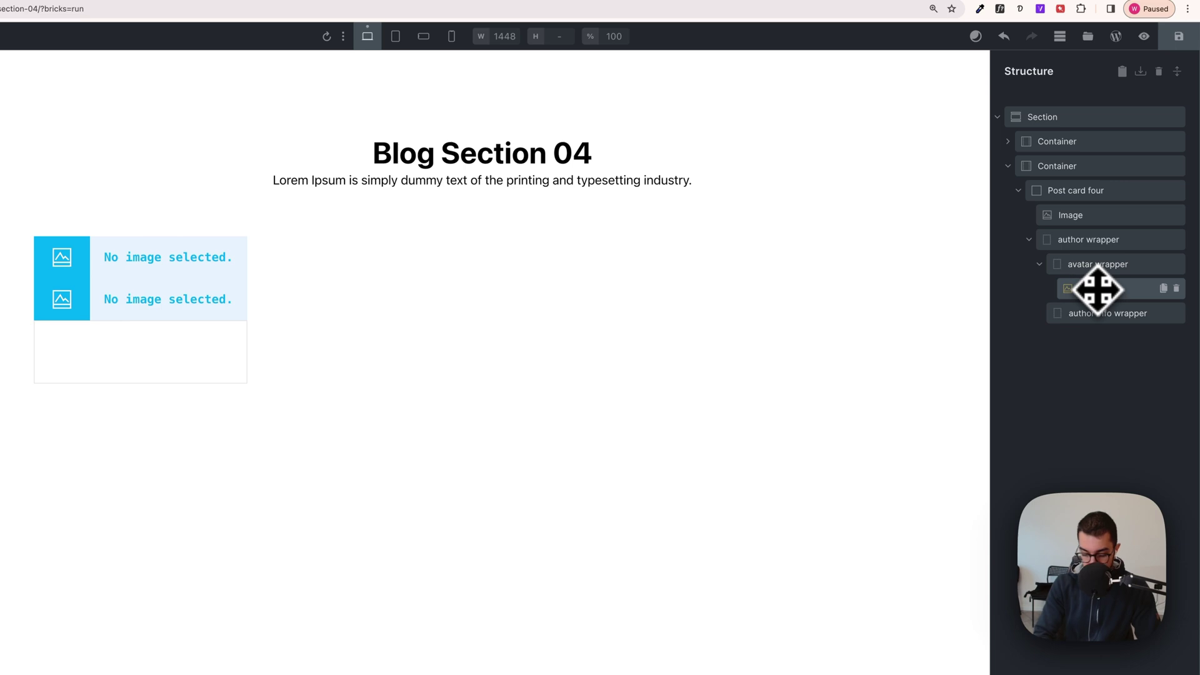
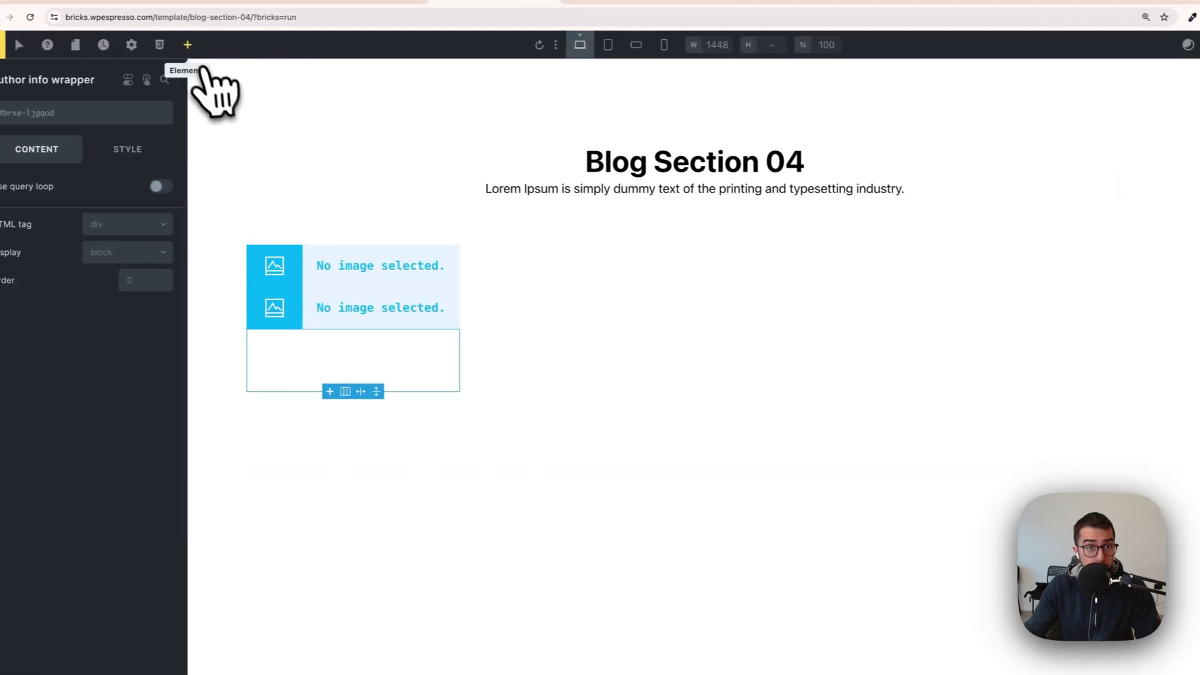
Add two Basic Text elements inside the author info wrapper and rename them "author name" and "author desc".
click(191, 50)
scroll(138, 406, down, 6)
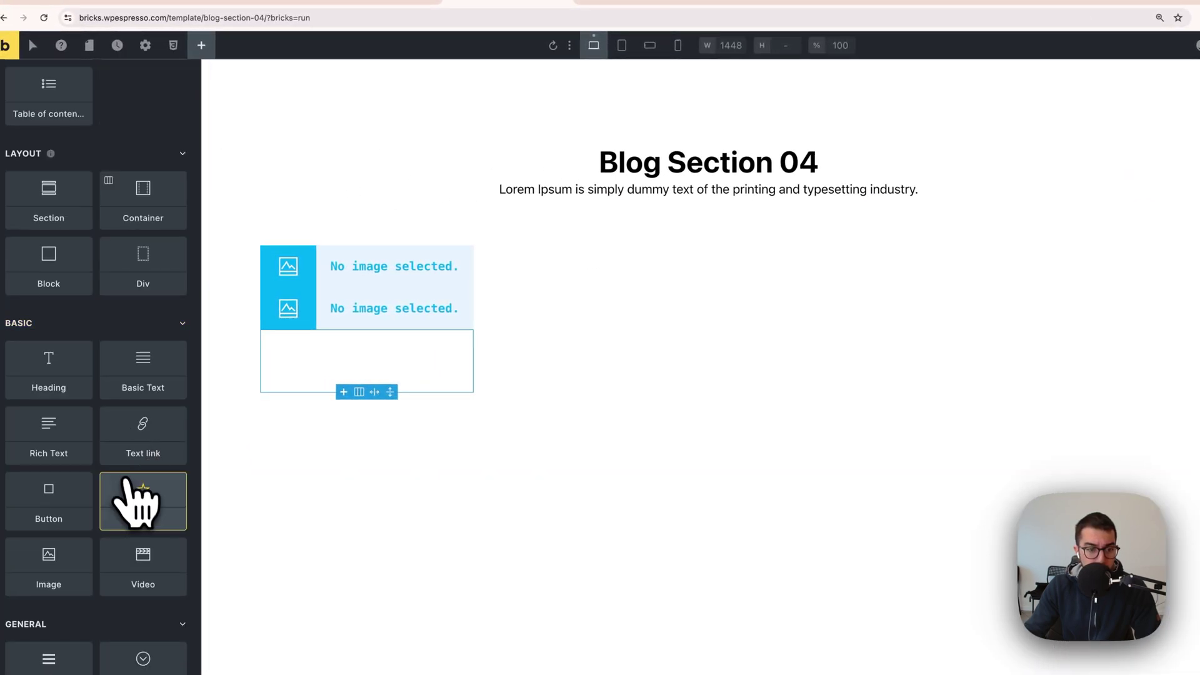
click(144, 363)
click(143, 369)
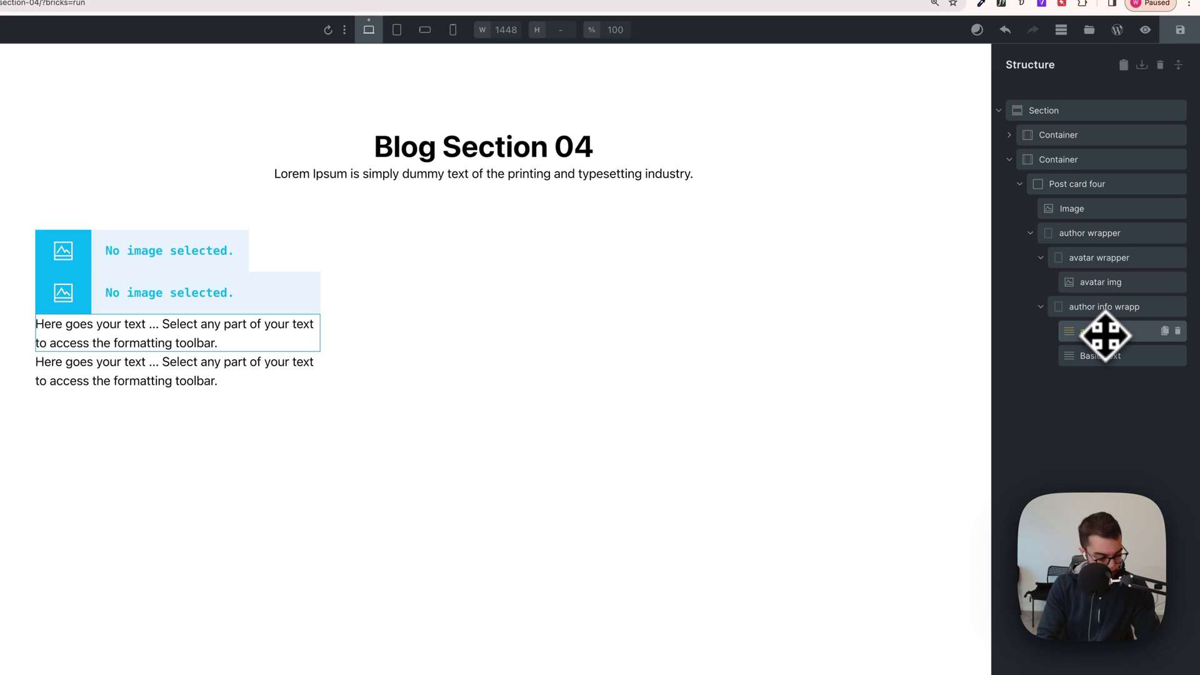
click(1117, 354)
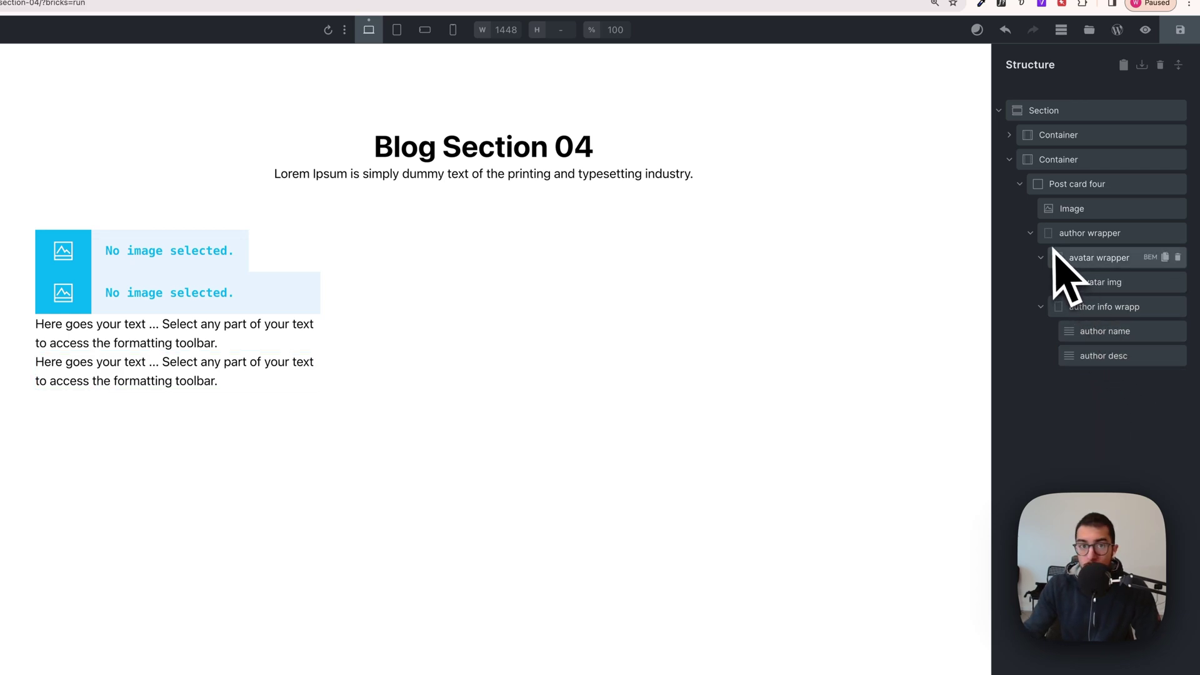
Check the title position in the reference card, and add a Heading between the image and the author wrapper in Post card four.
click(293, 5)
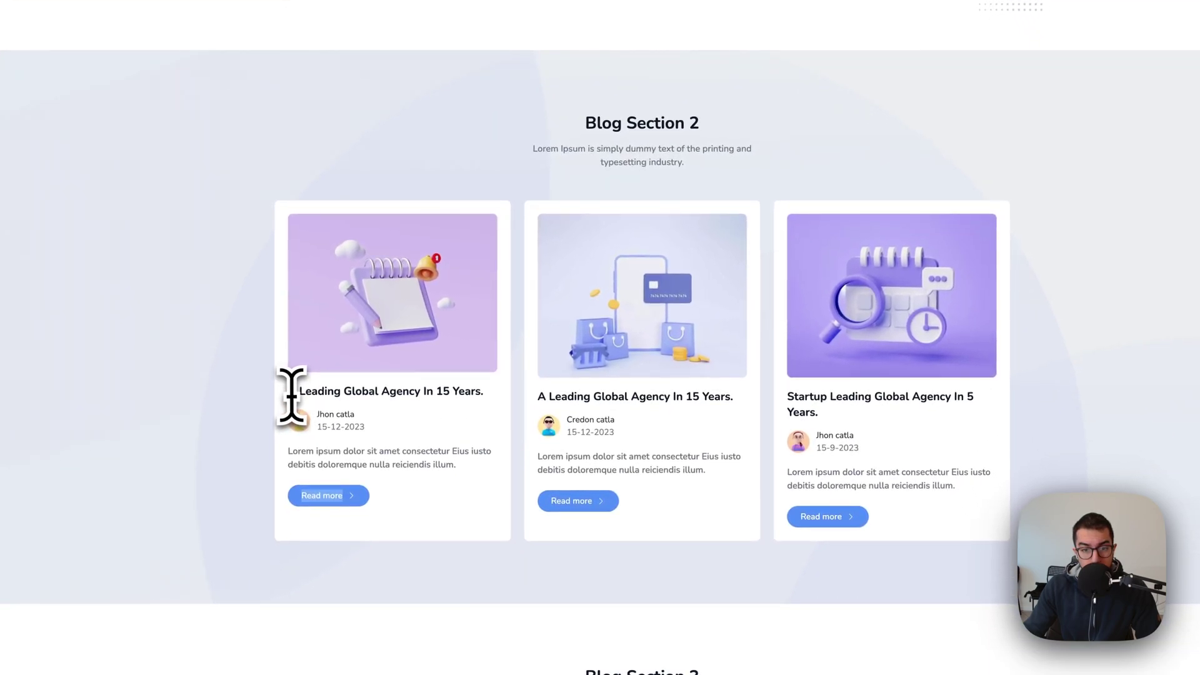
drag(290, 392, 425, 394)
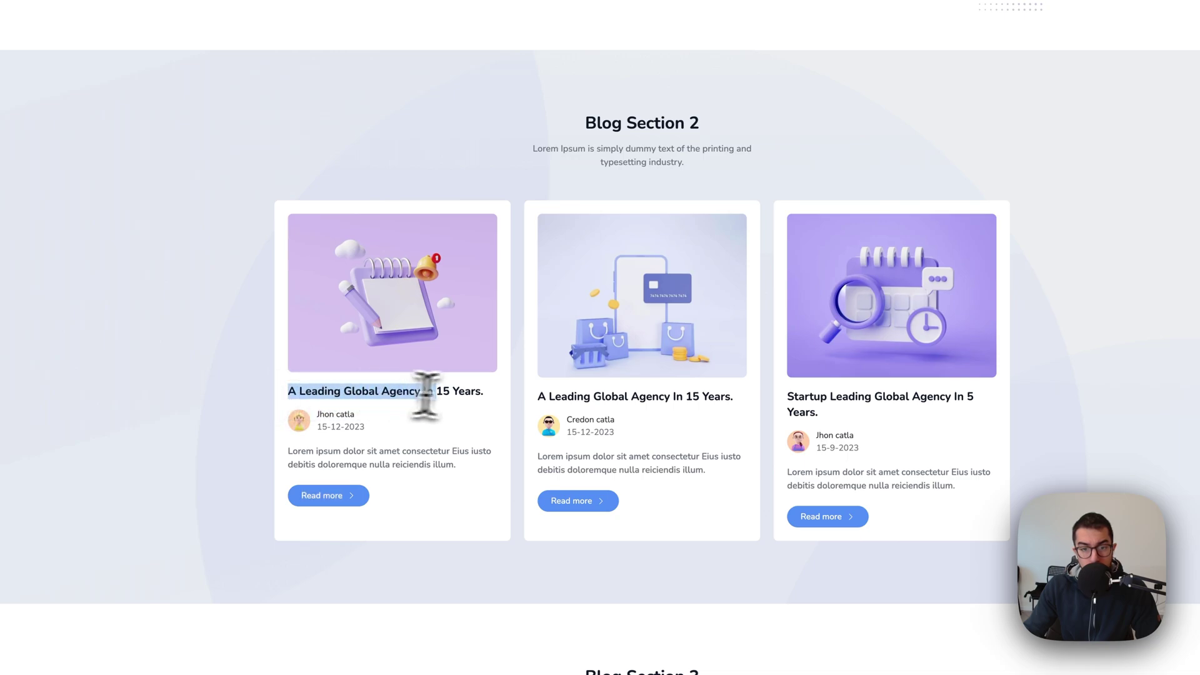
triple_click(406, 464)
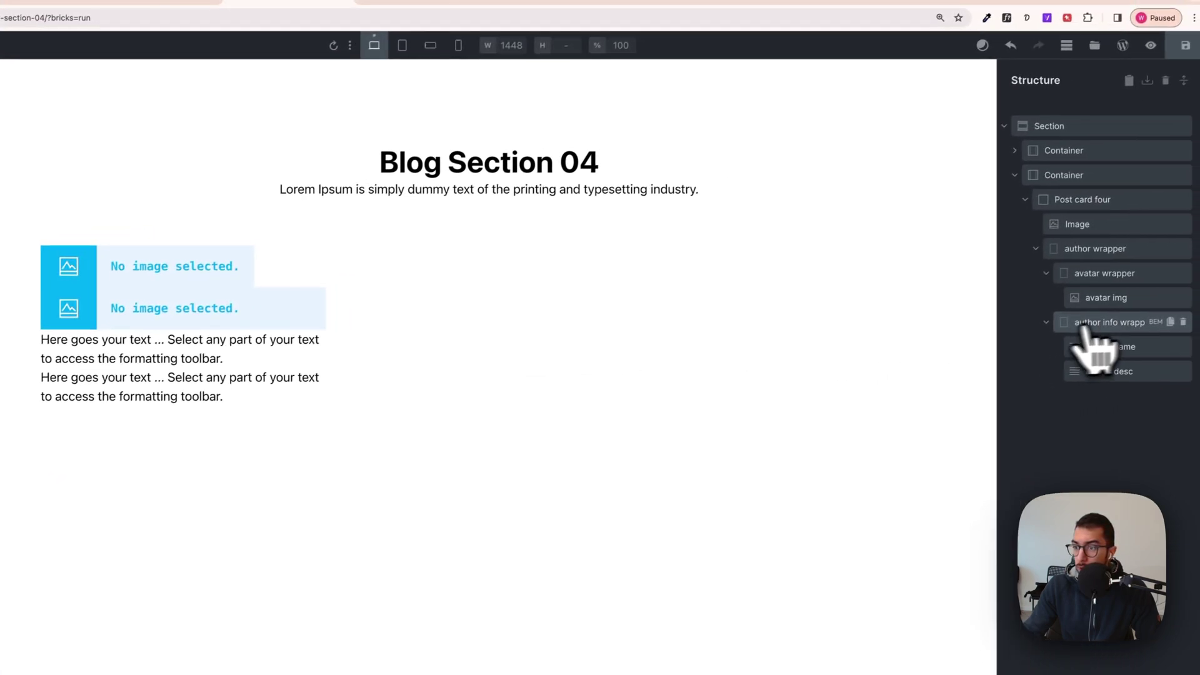
click(1040, 323)
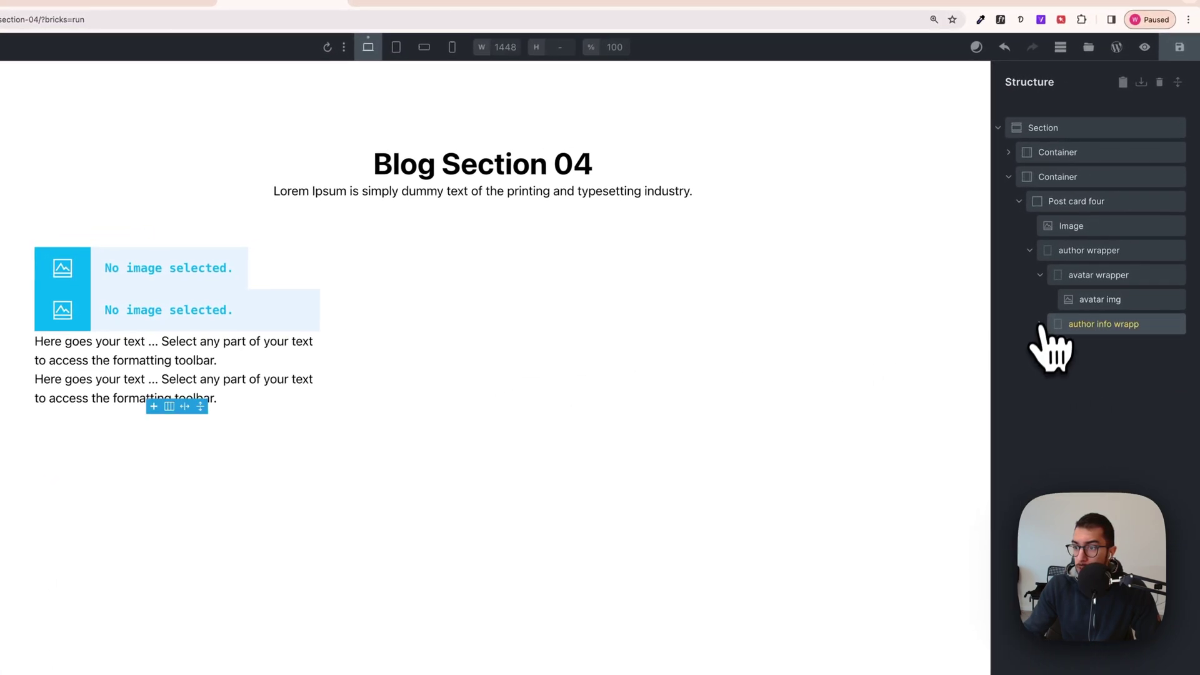
click(1029, 250)
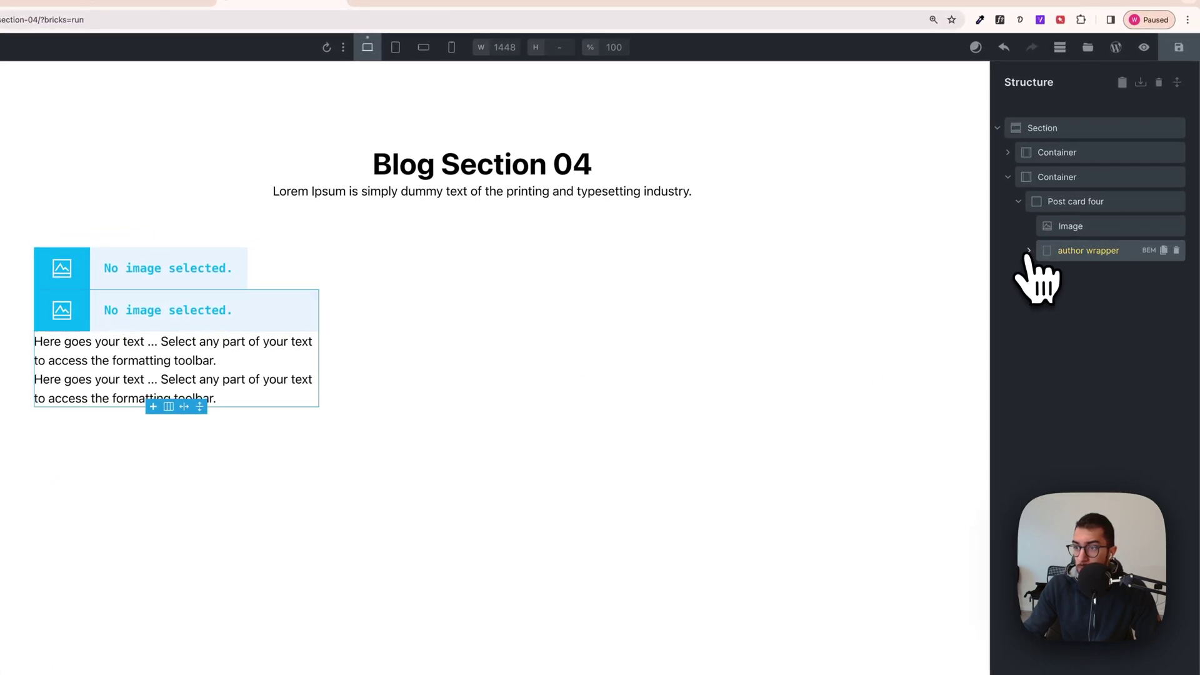
click(1085, 230)
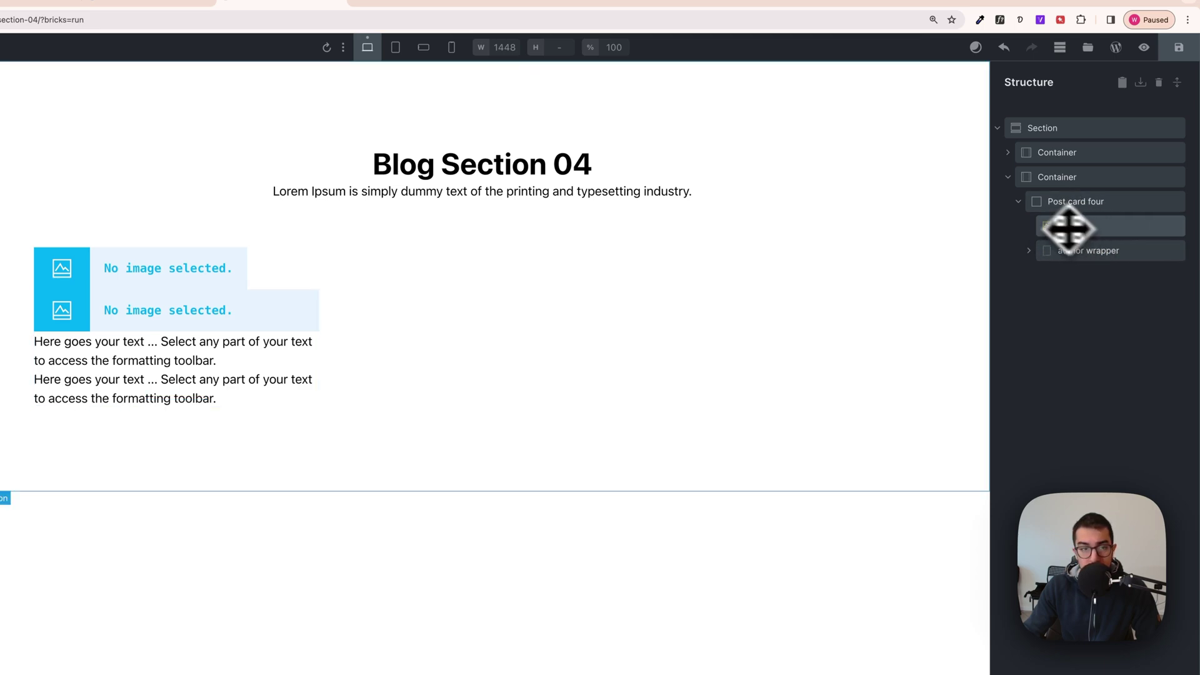
click(211, 48)
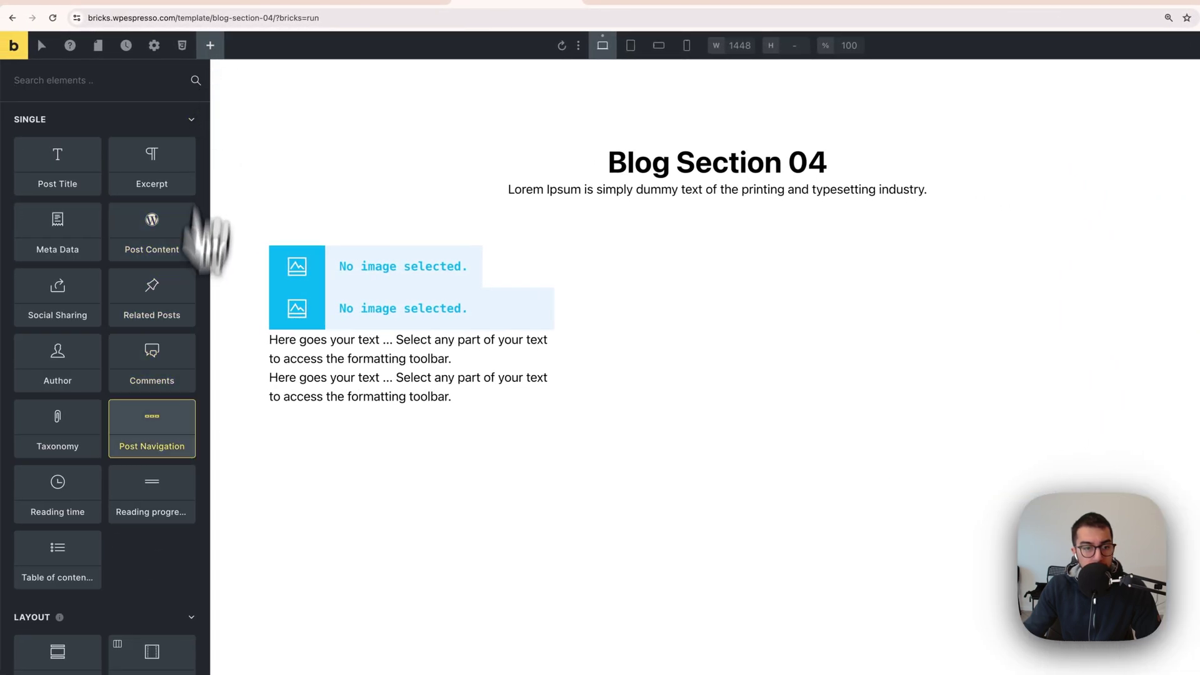
scroll(110, 375, down, 4)
click(100, 518)
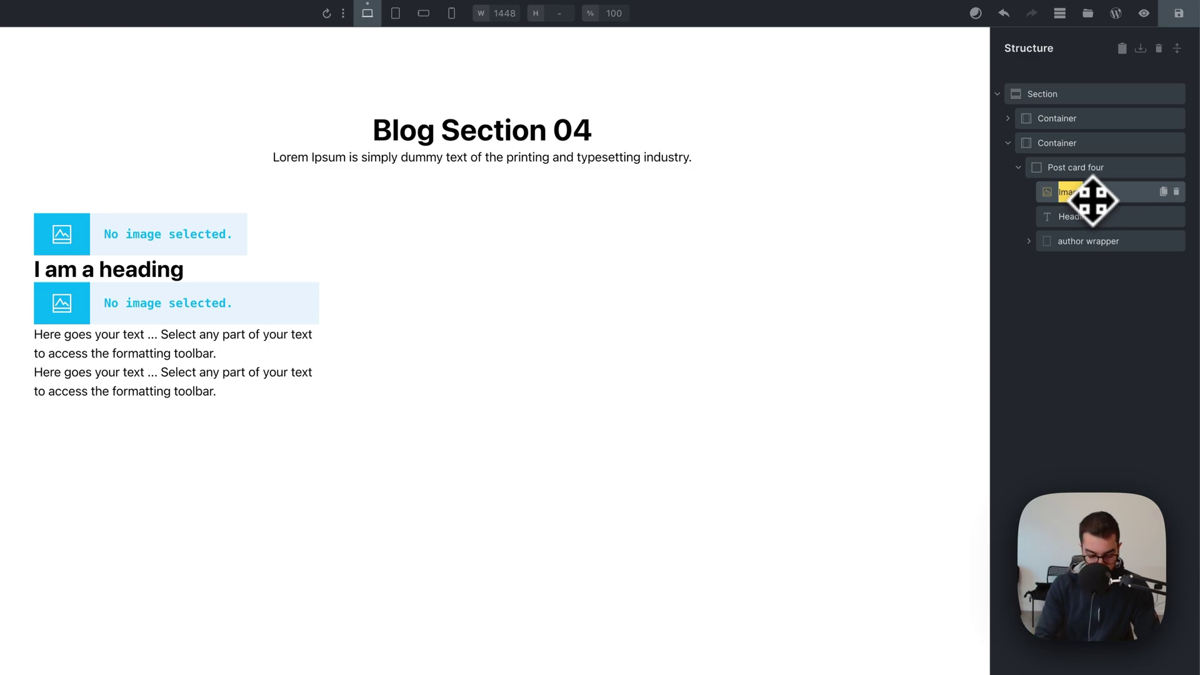
Rename the Image element at the start of Post card four as "post four thumb".
text(post four thu)
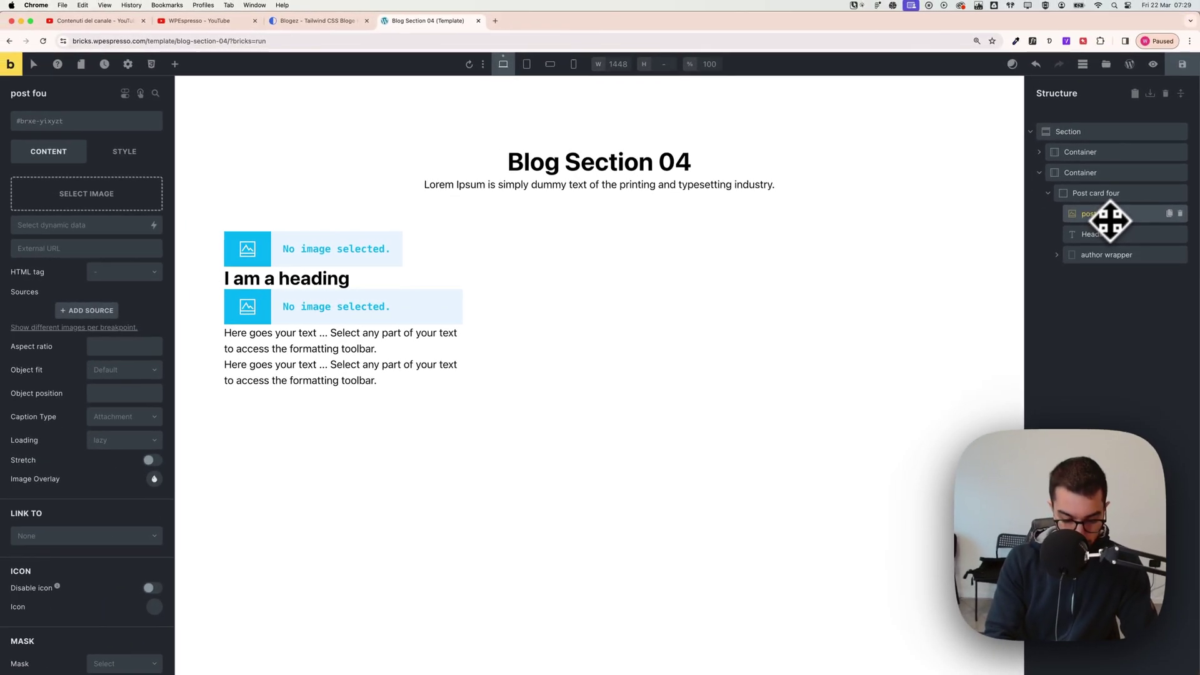
text(mb)
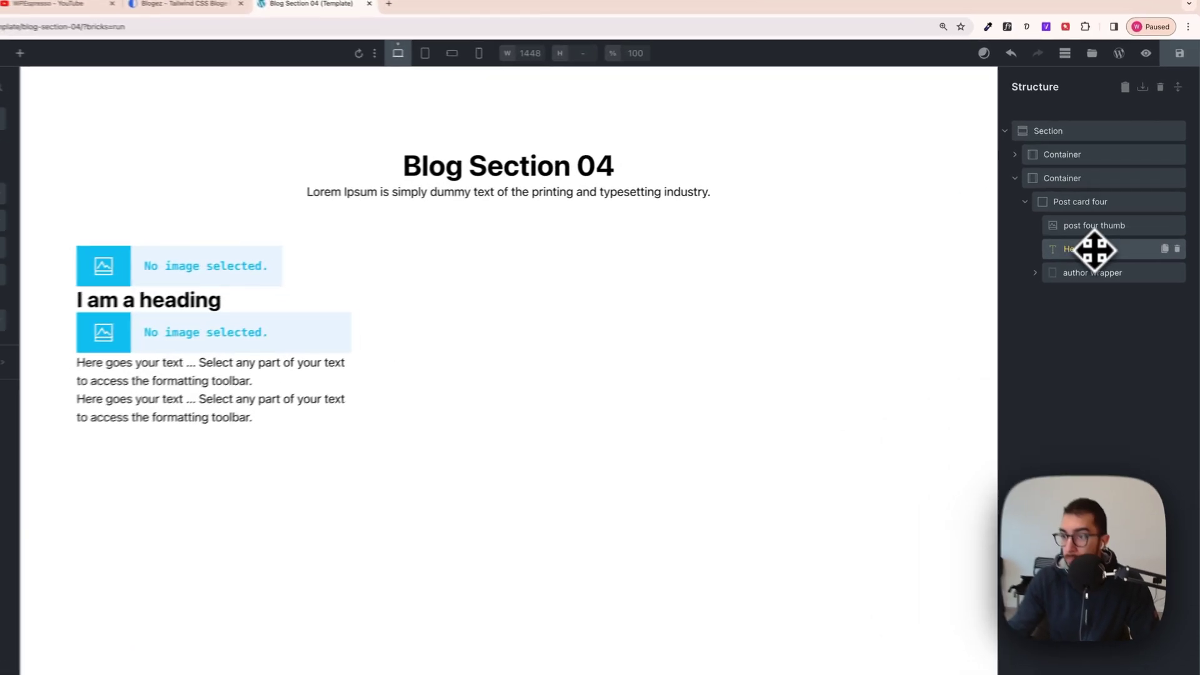
click(1111, 235)
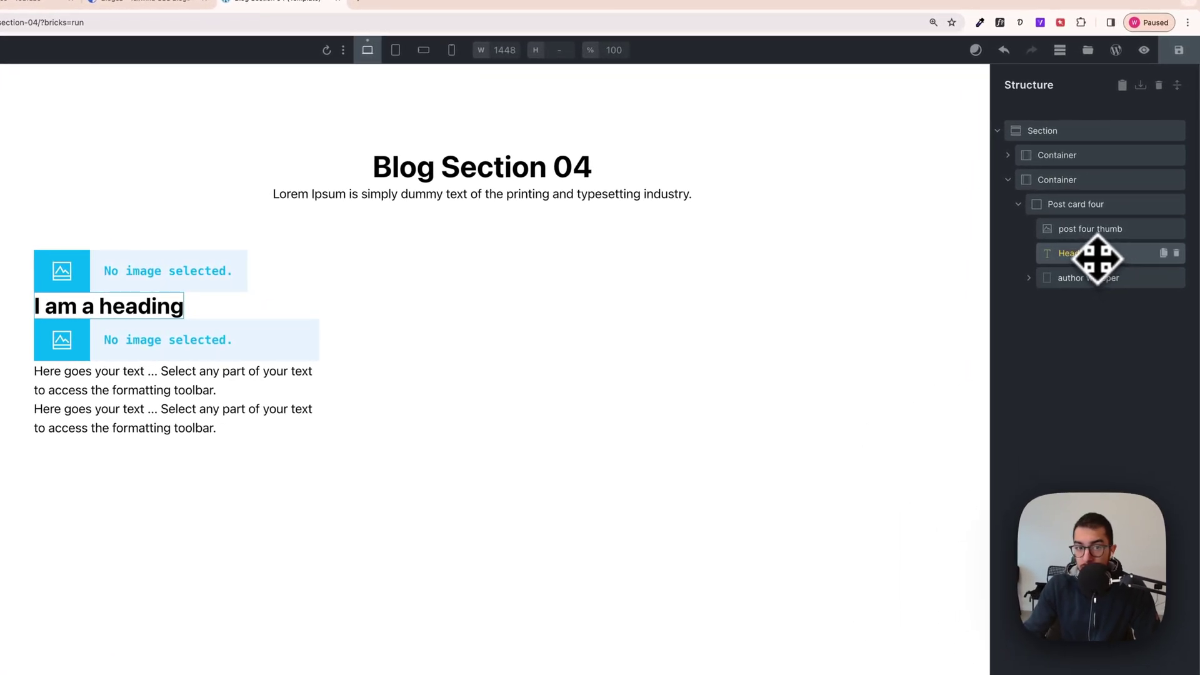
Check the excerpt in the reference card, and add a Basic Text and a Button below the author wrapper in Post card four.
click(1098, 275)
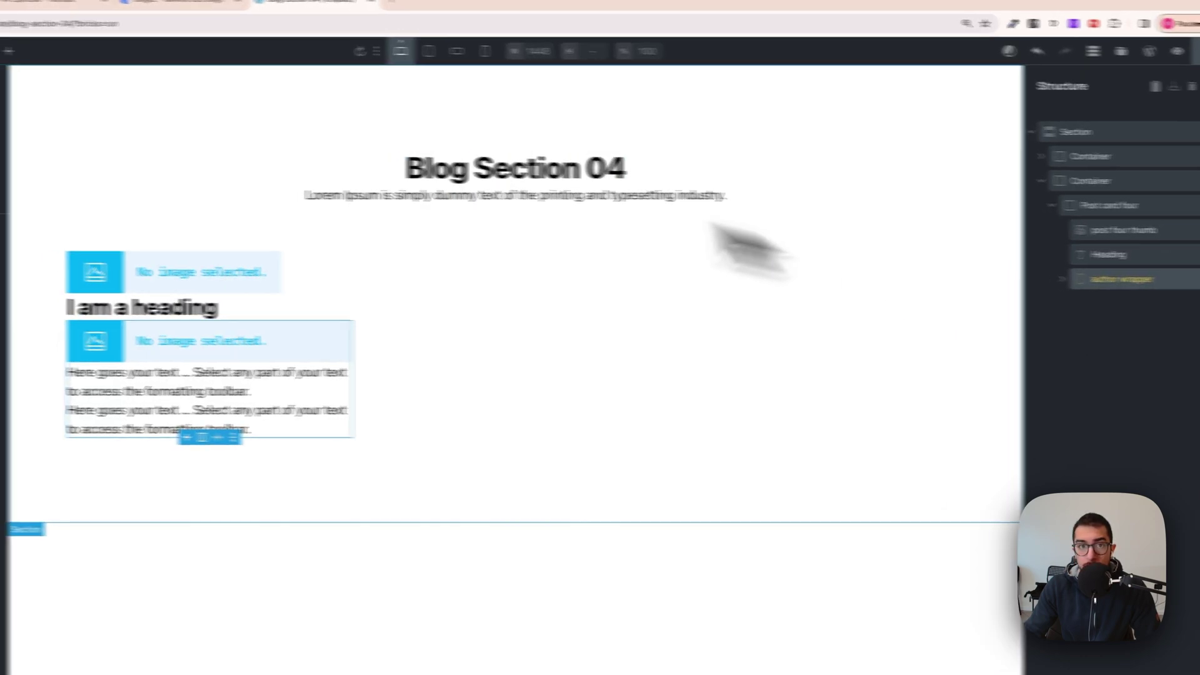
click(144, 2)
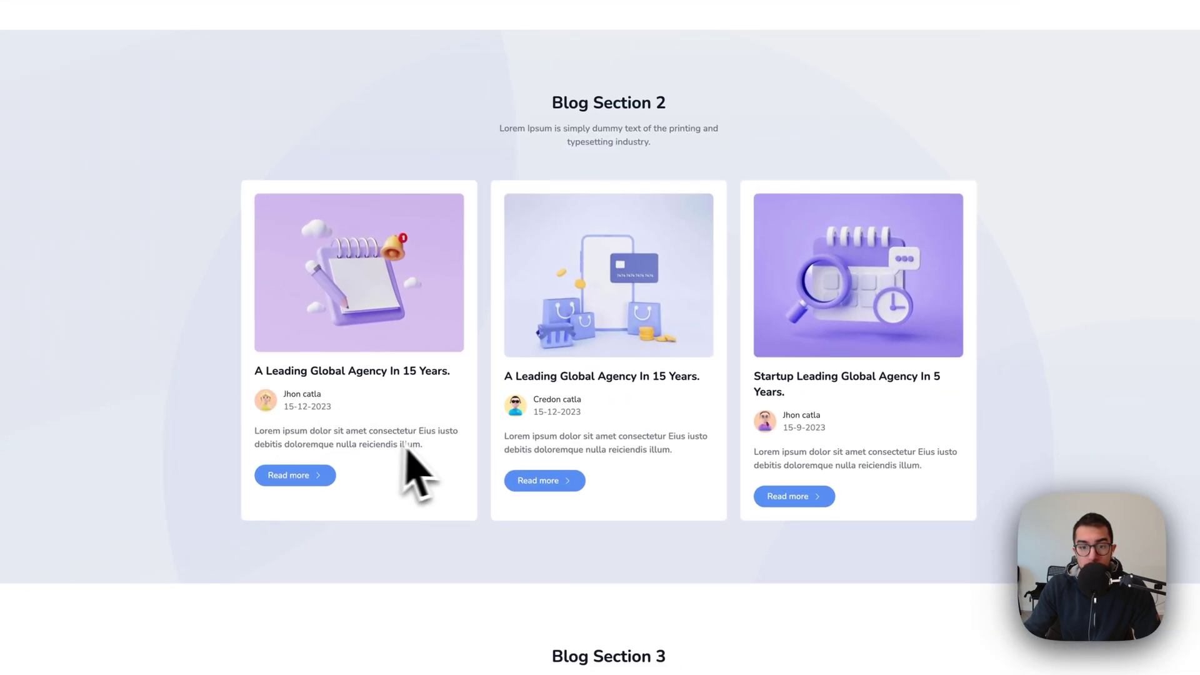
drag(431, 462, 297, 445)
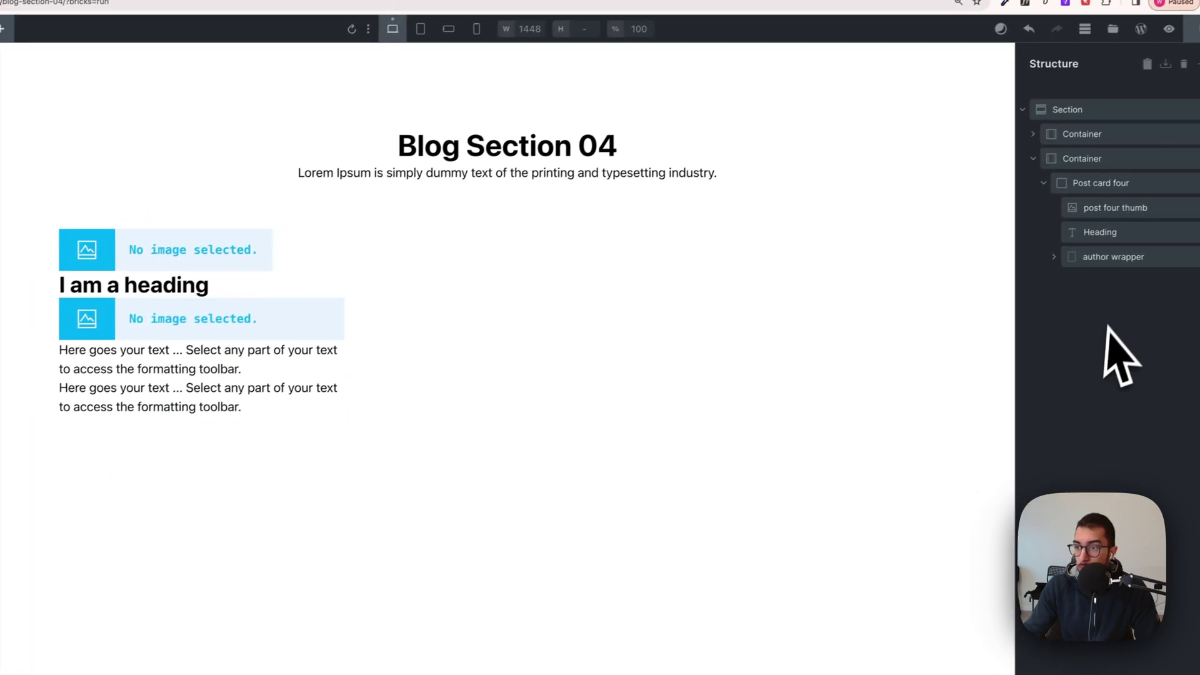
click(1093, 188)
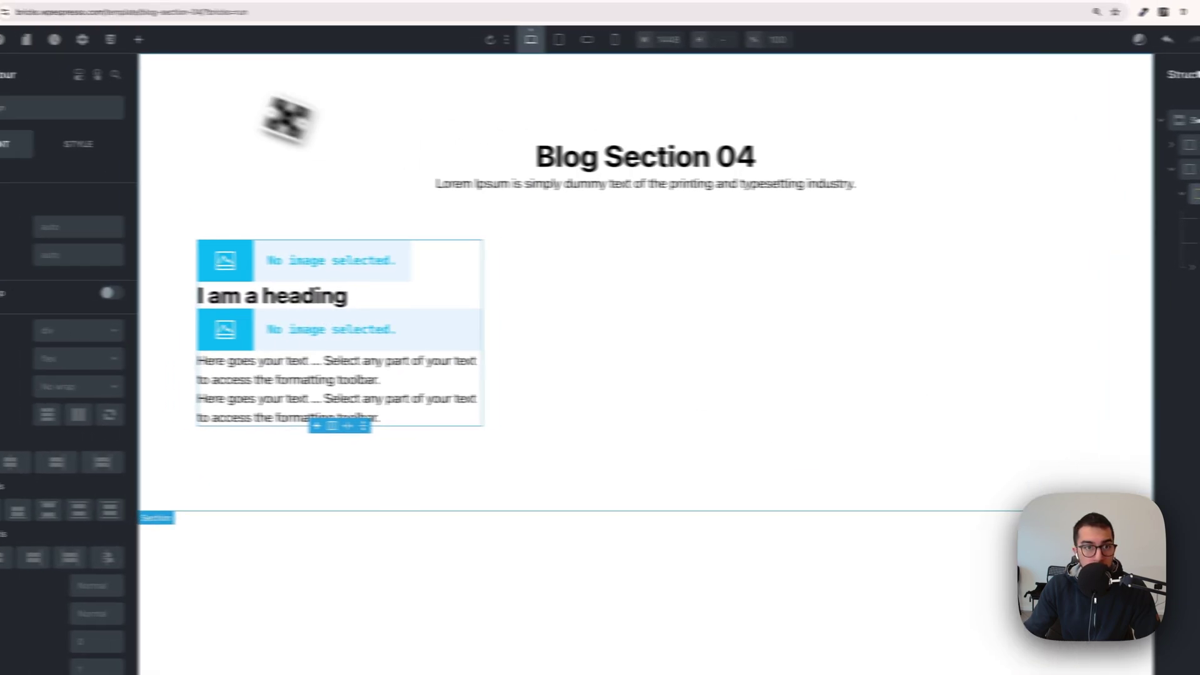
click(210, 44)
click(78, 80)
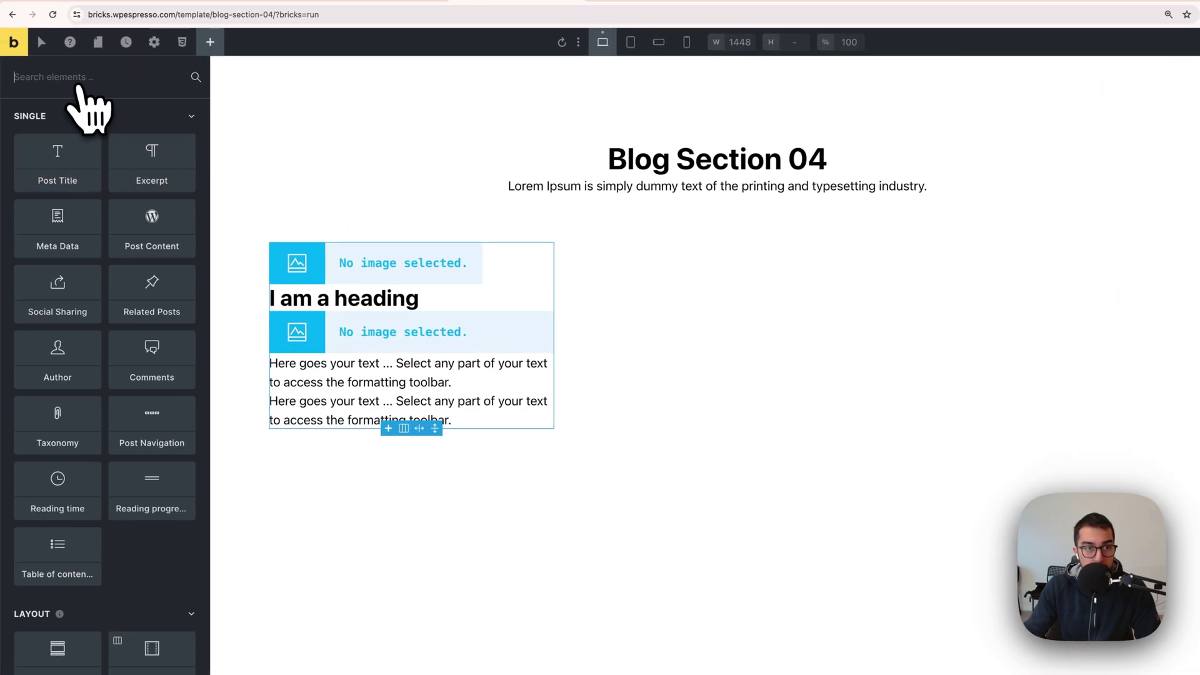
scroll(147, 294, down, 5)
click(166, 556)
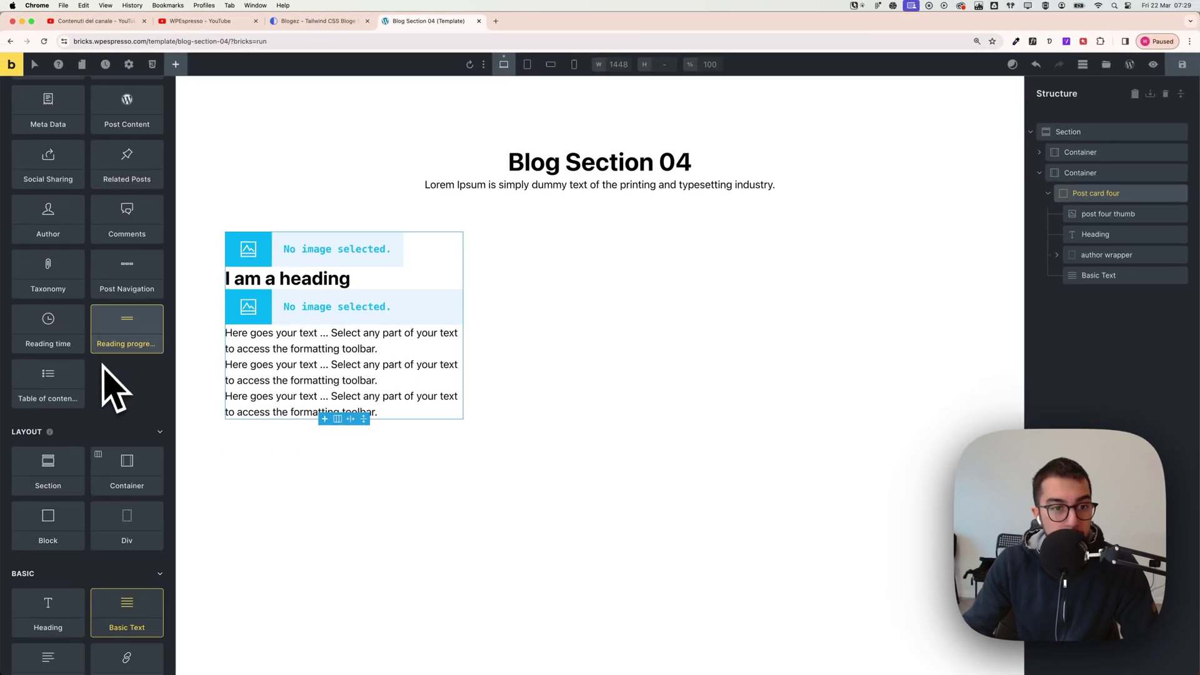
scroll(107, 349, down, 5)
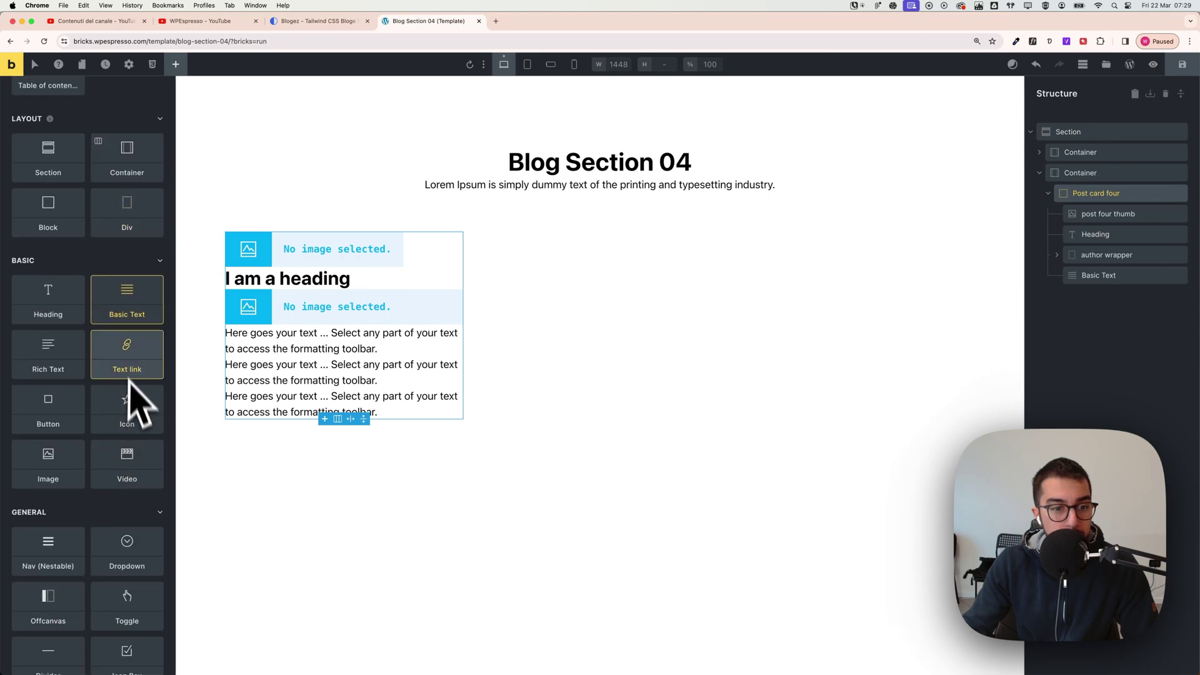
click(72, 402)
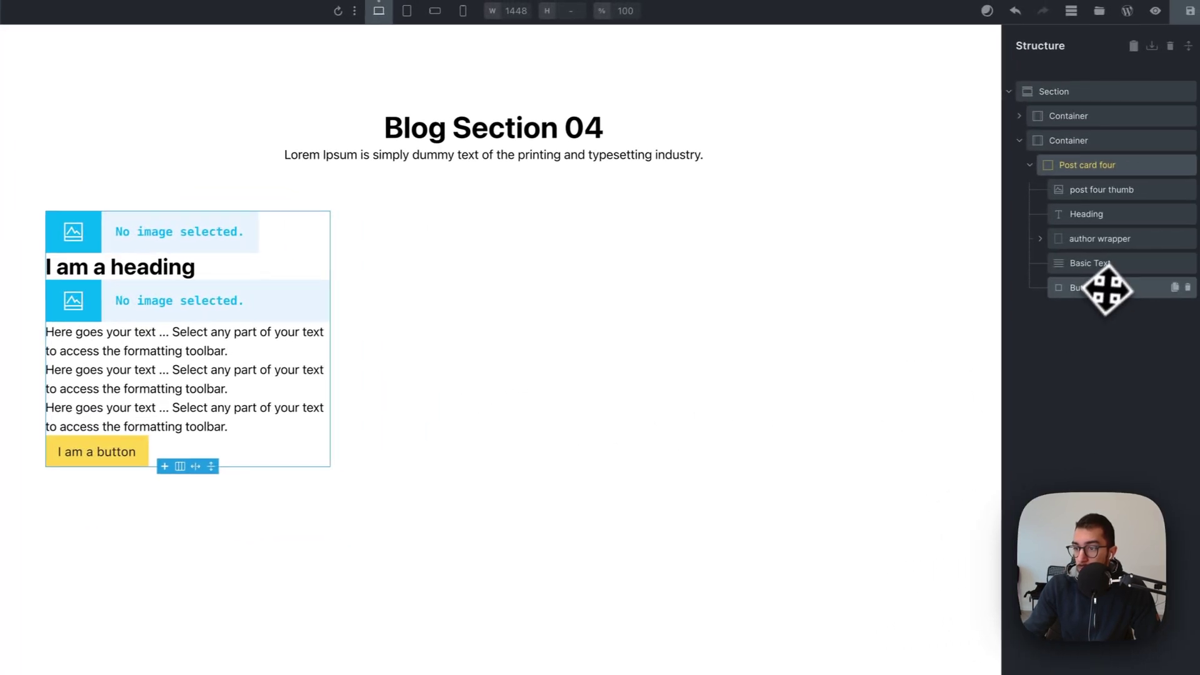
Rename the new Basic Text element as "post excerpt" and the Button as "read more".
click(1107, 288)
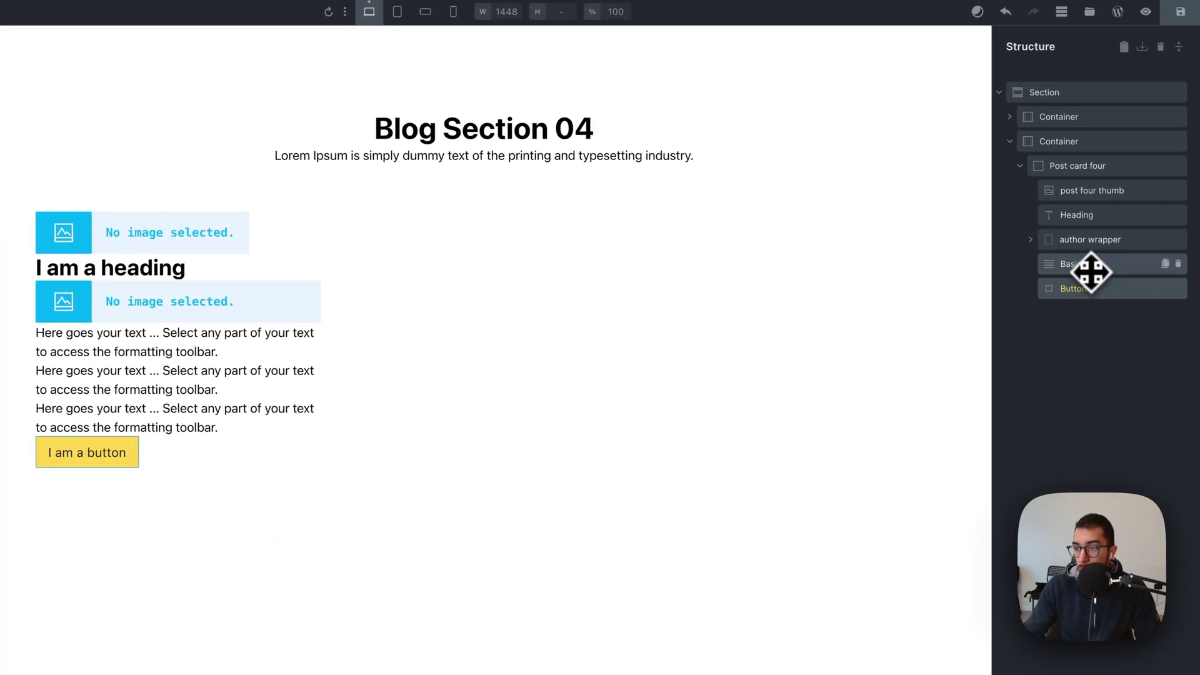
click(1106, 266)
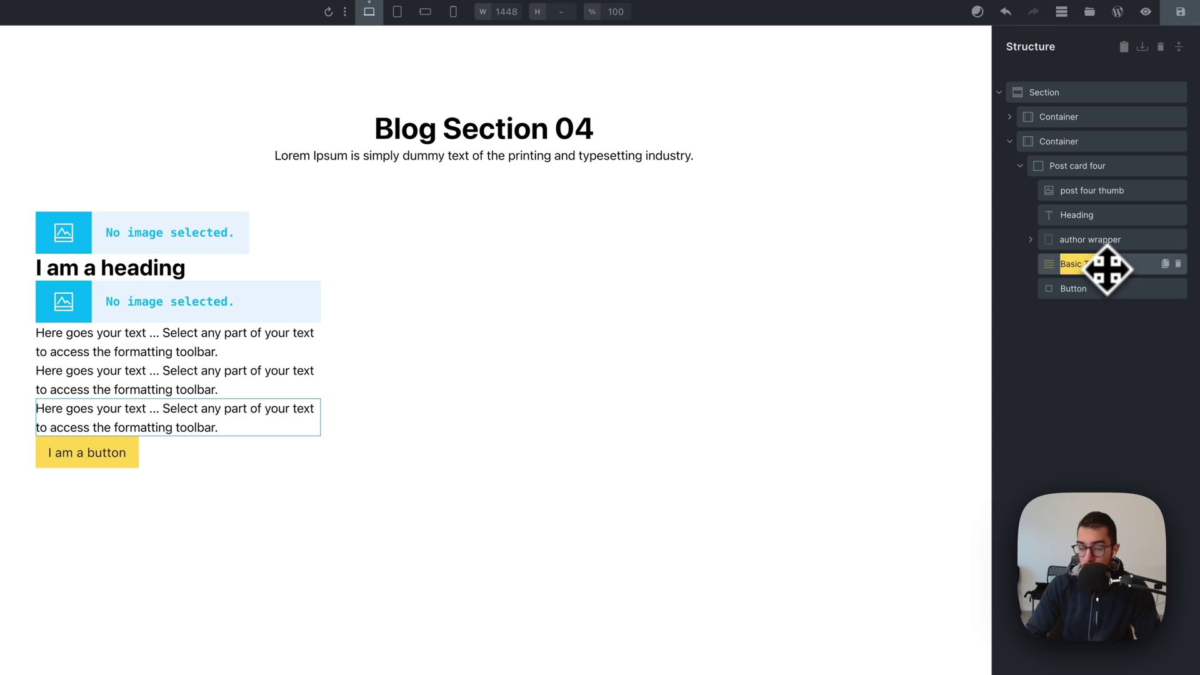
text(post t)
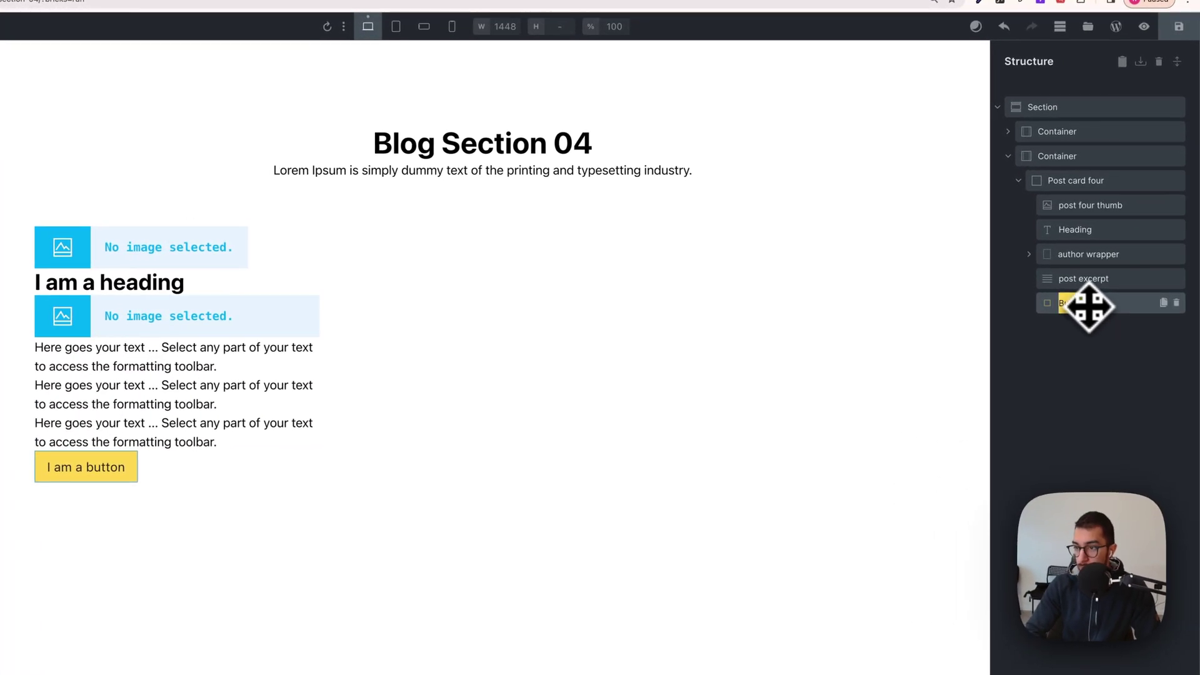
double_click(1105, 298)
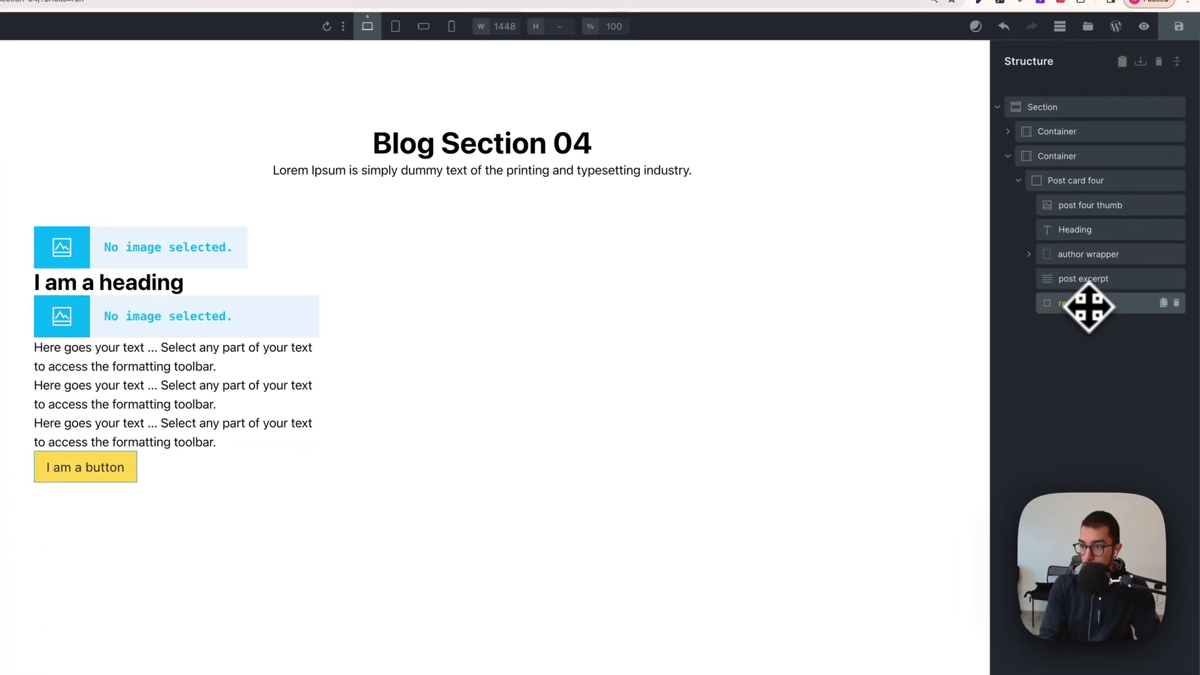
key(Return)
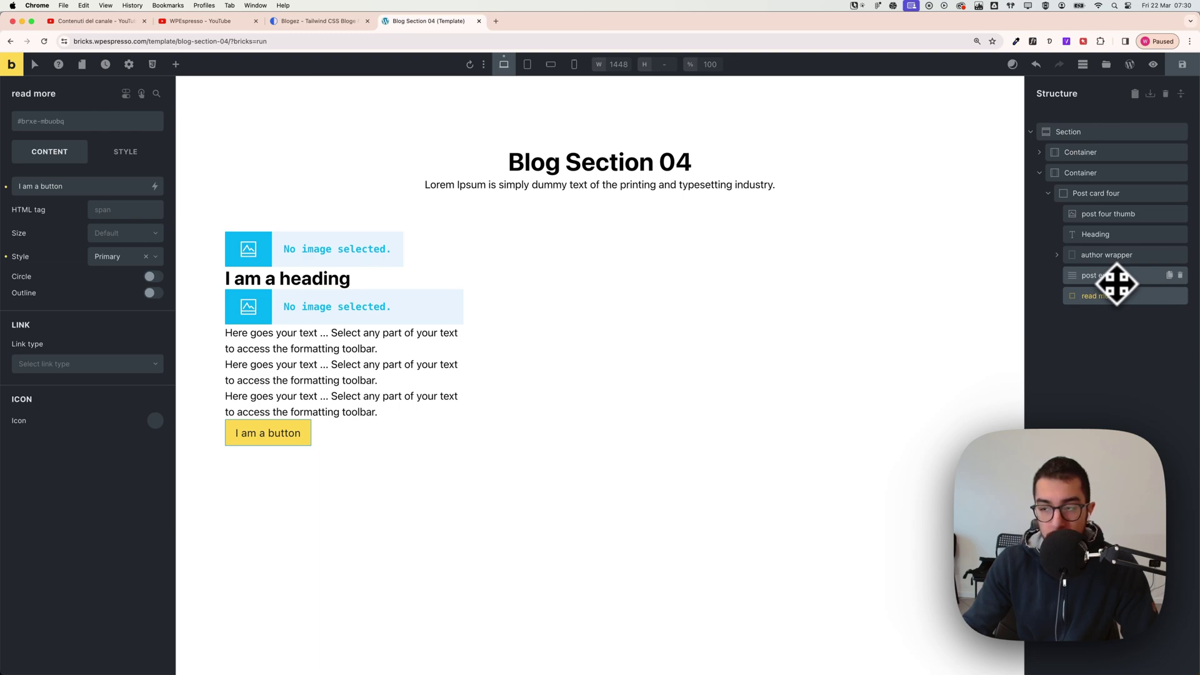
Copy the first card's title from the reference page and set the card heading text to "A Leading Global Agency In 15 Years.".
drag(1169, 191, 321, 54)
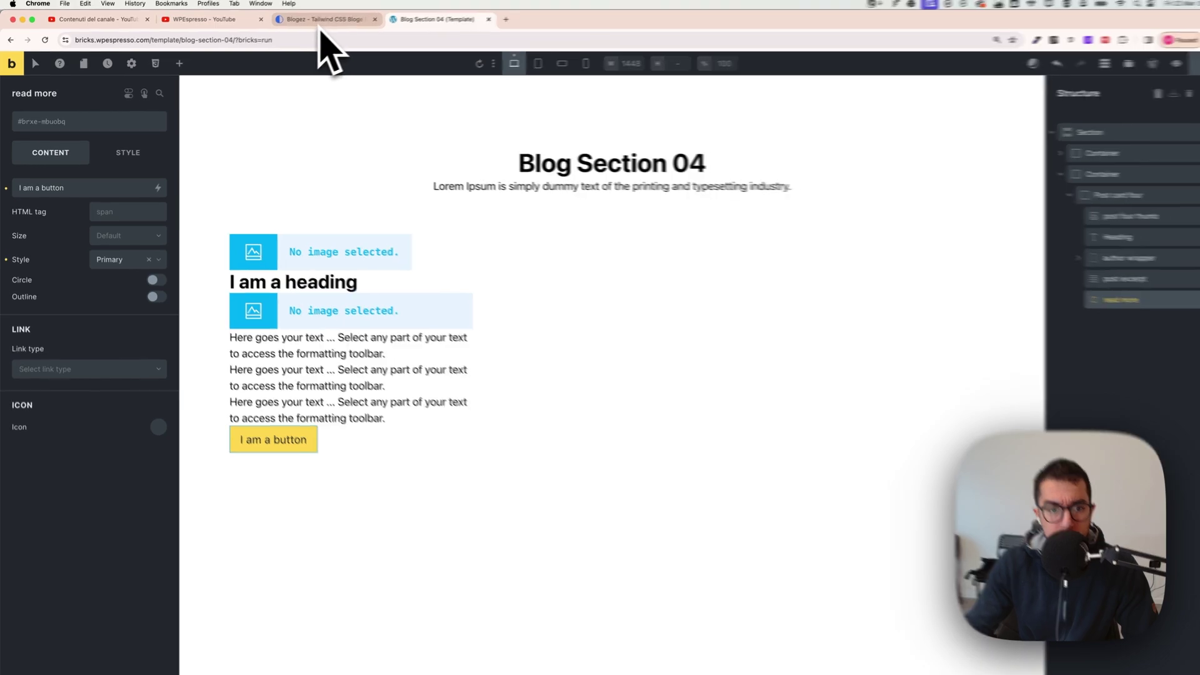
click(325, 19)
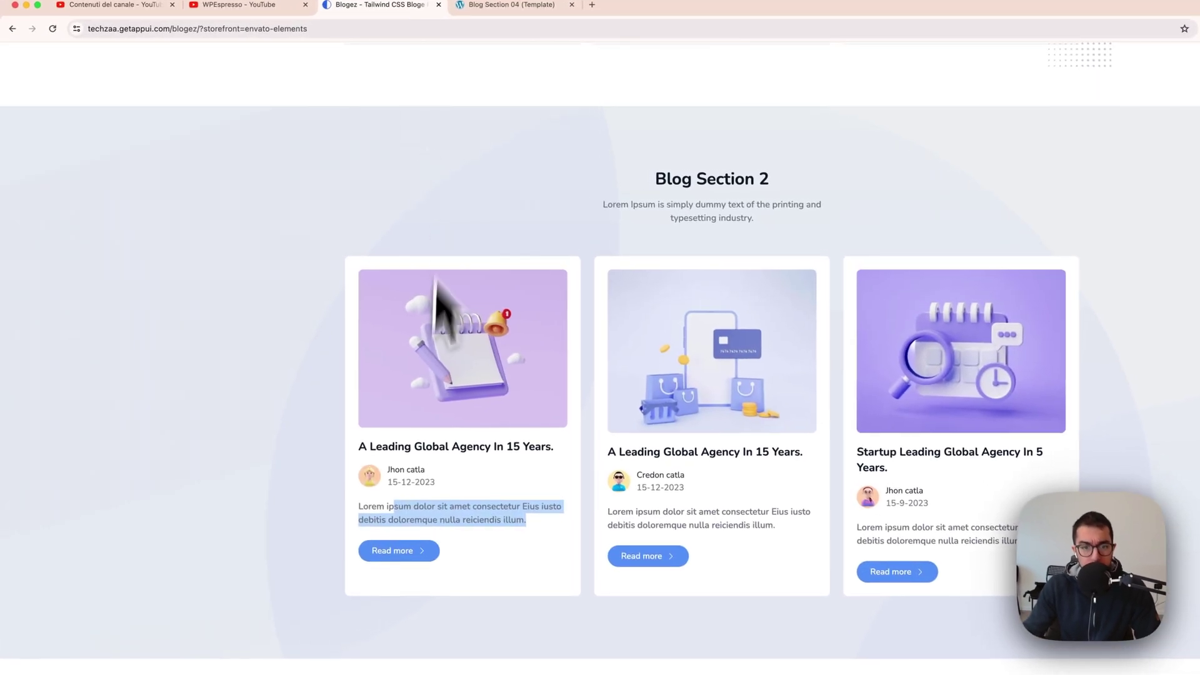
drag(399, 447, 541, 449)
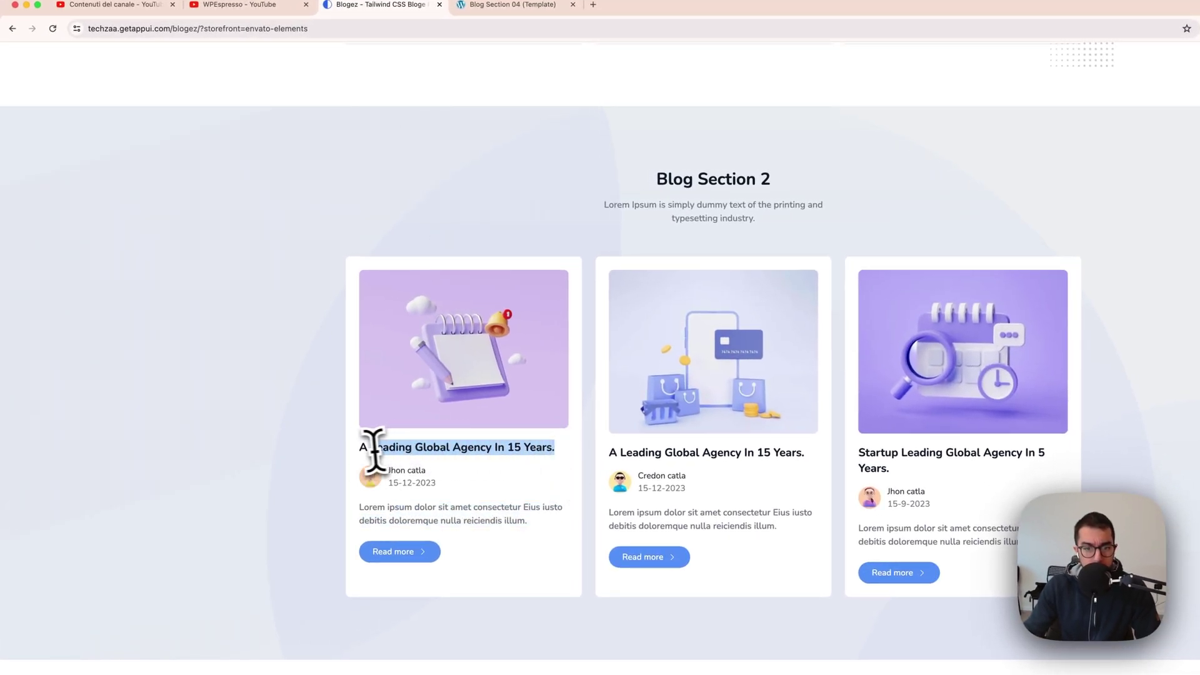
key(ctrl+Tab)
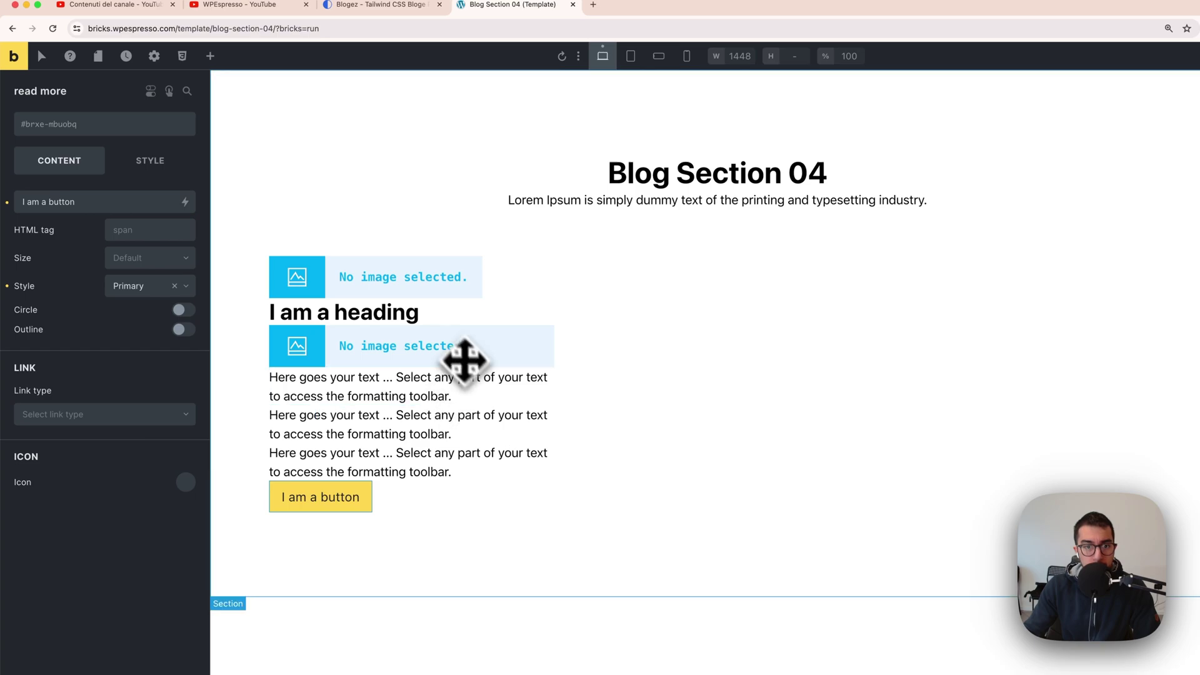
click(345, 319)
drag(49, 202, 131, 205)
key(super+a)
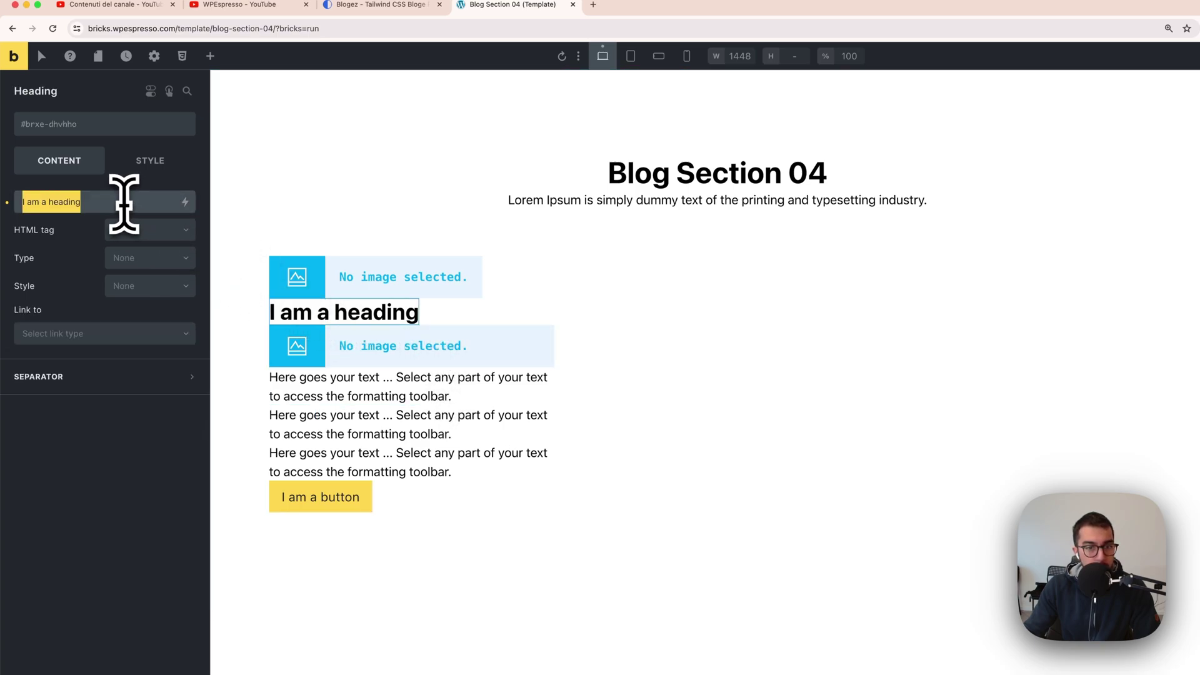
text(A Leading Global Agency In 15 Years.)
Copy the first card's author name from the reference page and enter it as the text of the author name element.
key(ctrl+shift+Tab)
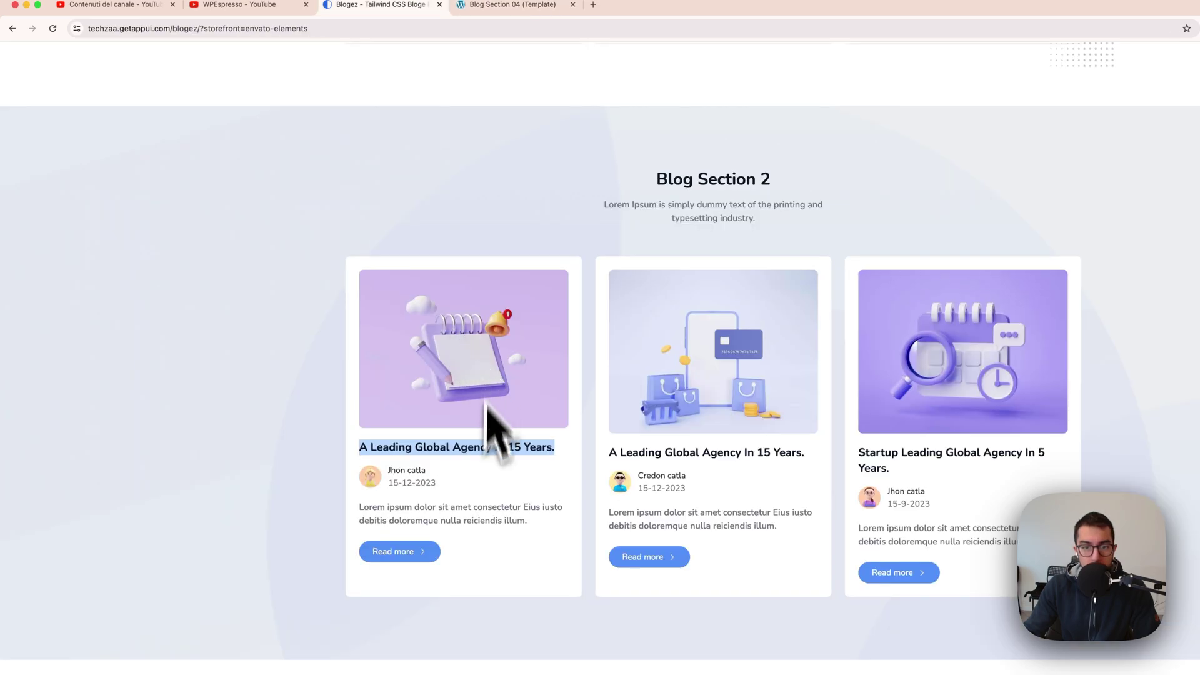
drag(413, 473, 371, 482)
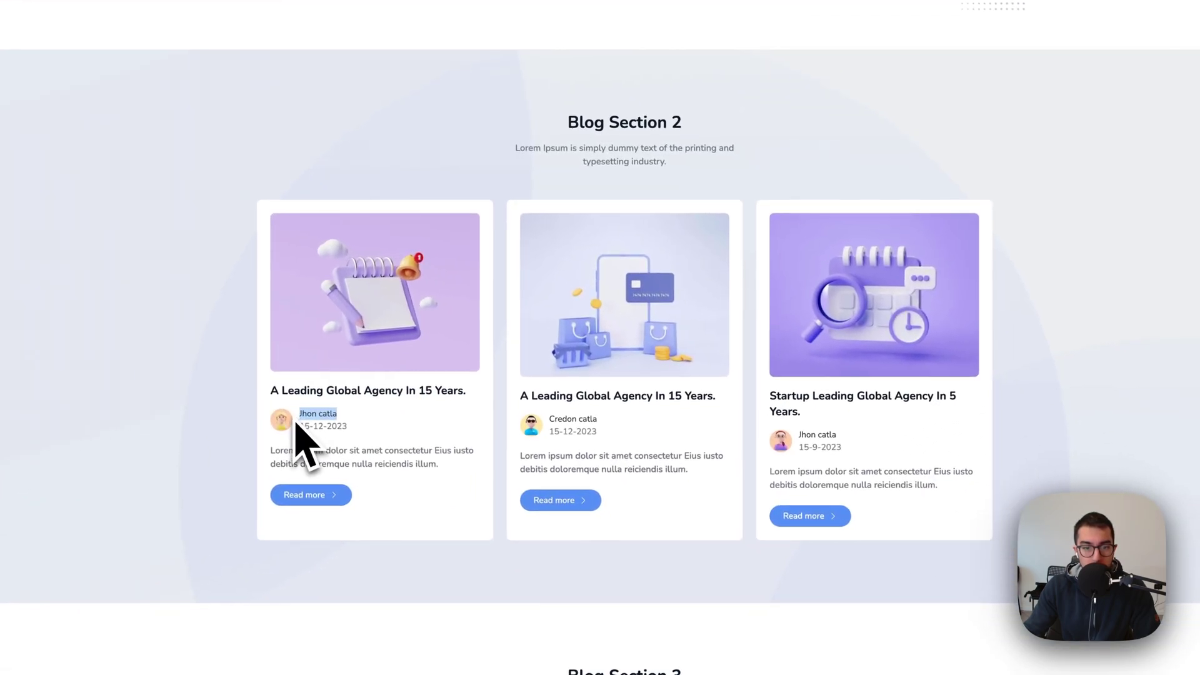
key(ctrl+Tab)
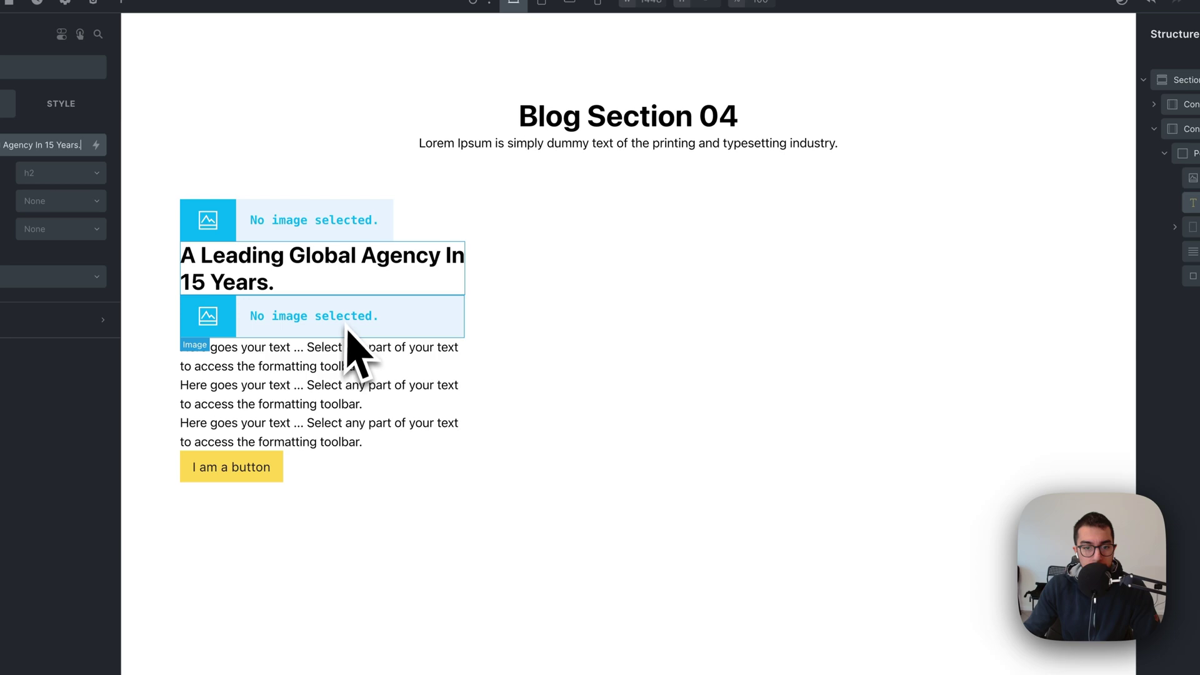
click(273, 351)
click(1088, 312)
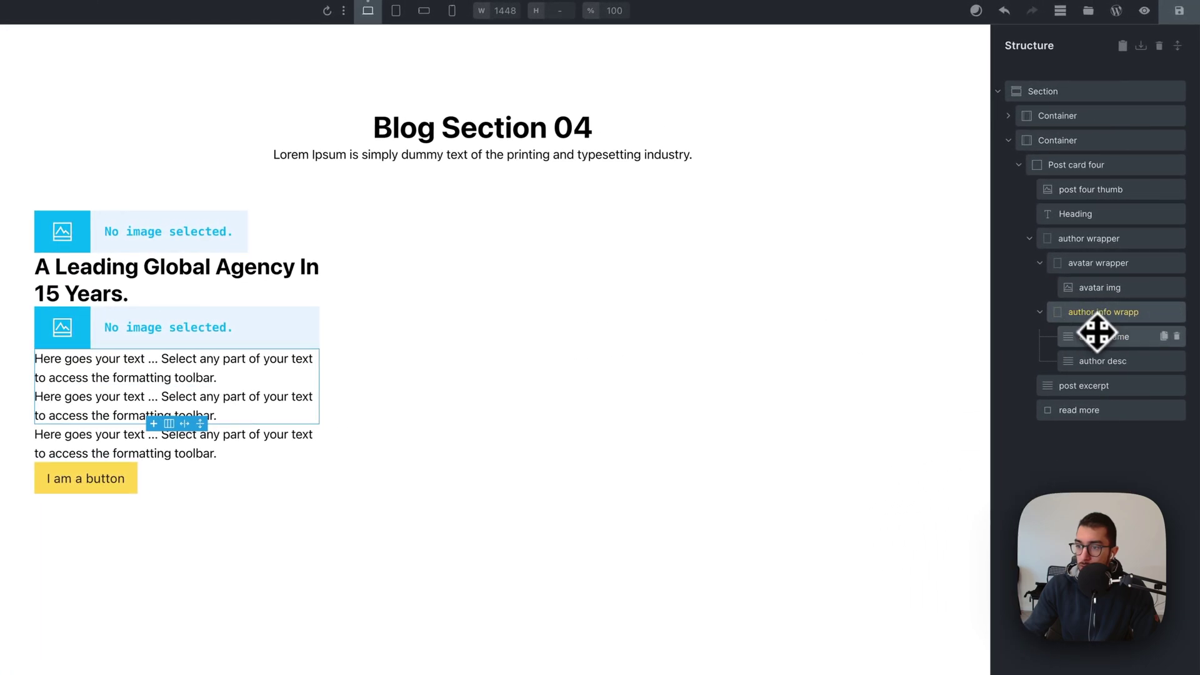
click(1096, 335)
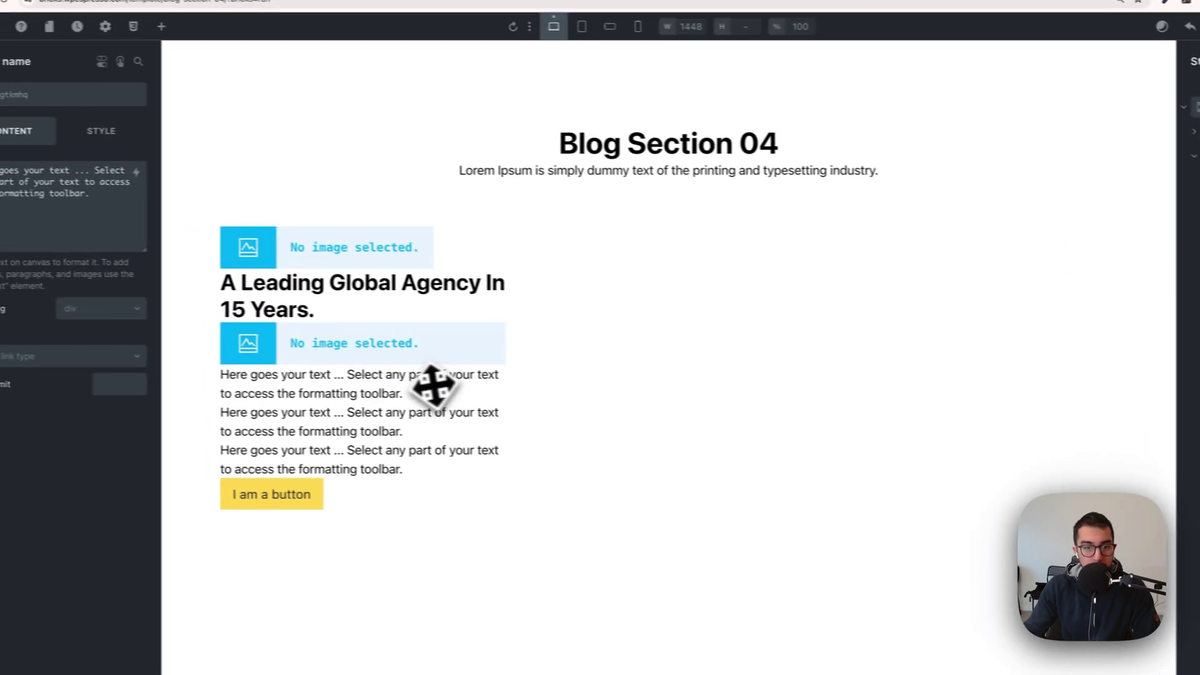
text(Jhon catla)
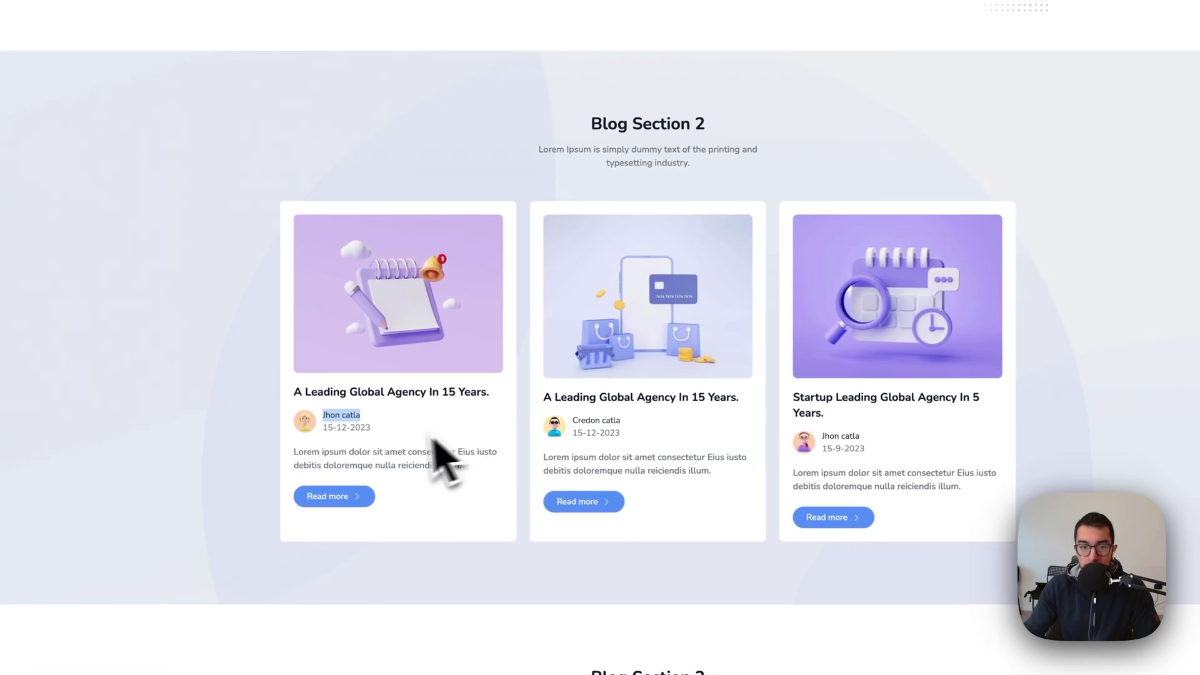
Copy the first card's date from the reference page and set the text element below the author name to "15-12-2023".
drag(436, 440, 319, 441)
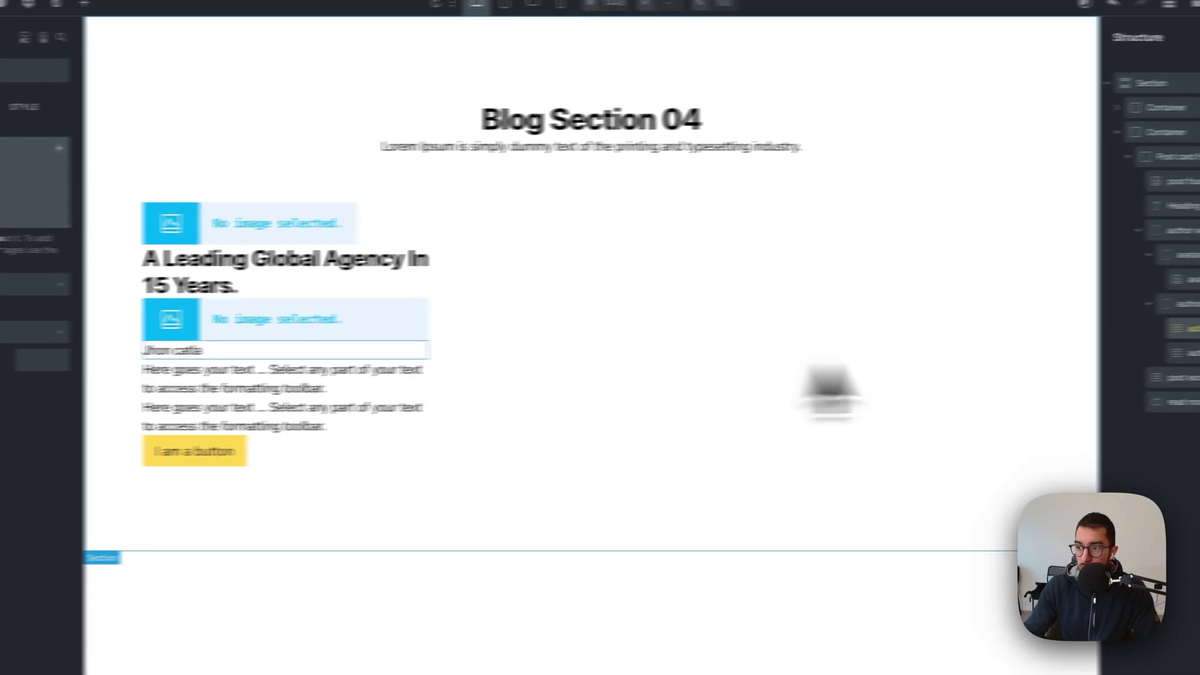
click(1104, 354)
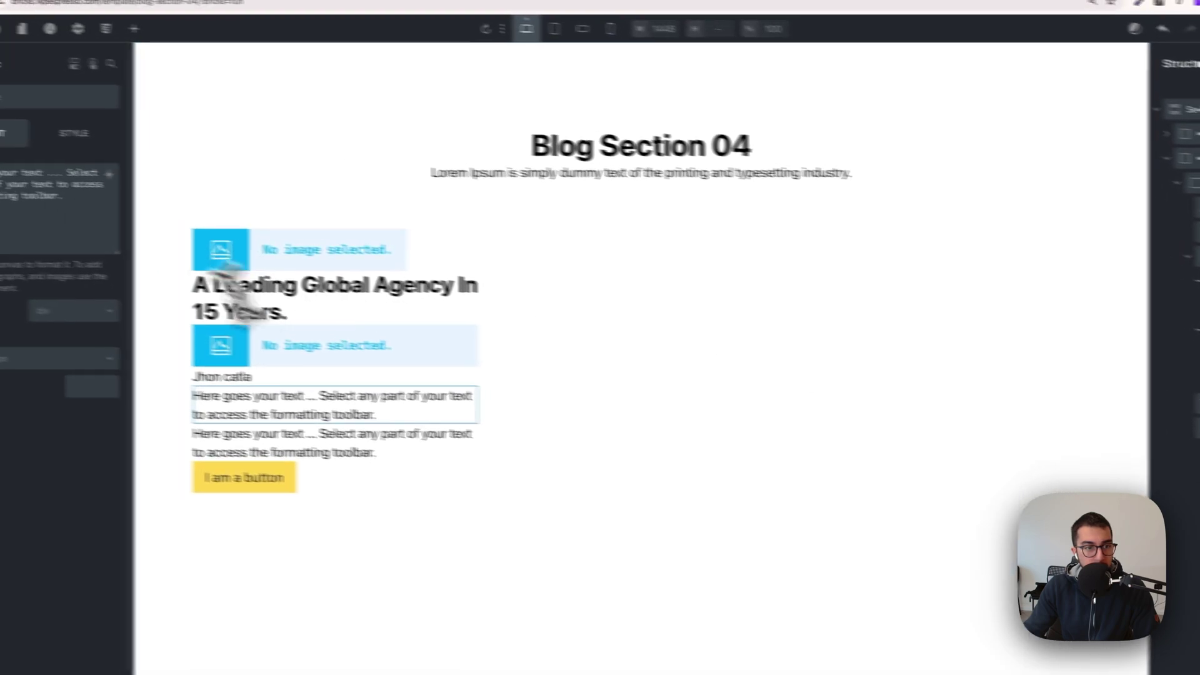
text(15-12-2023)
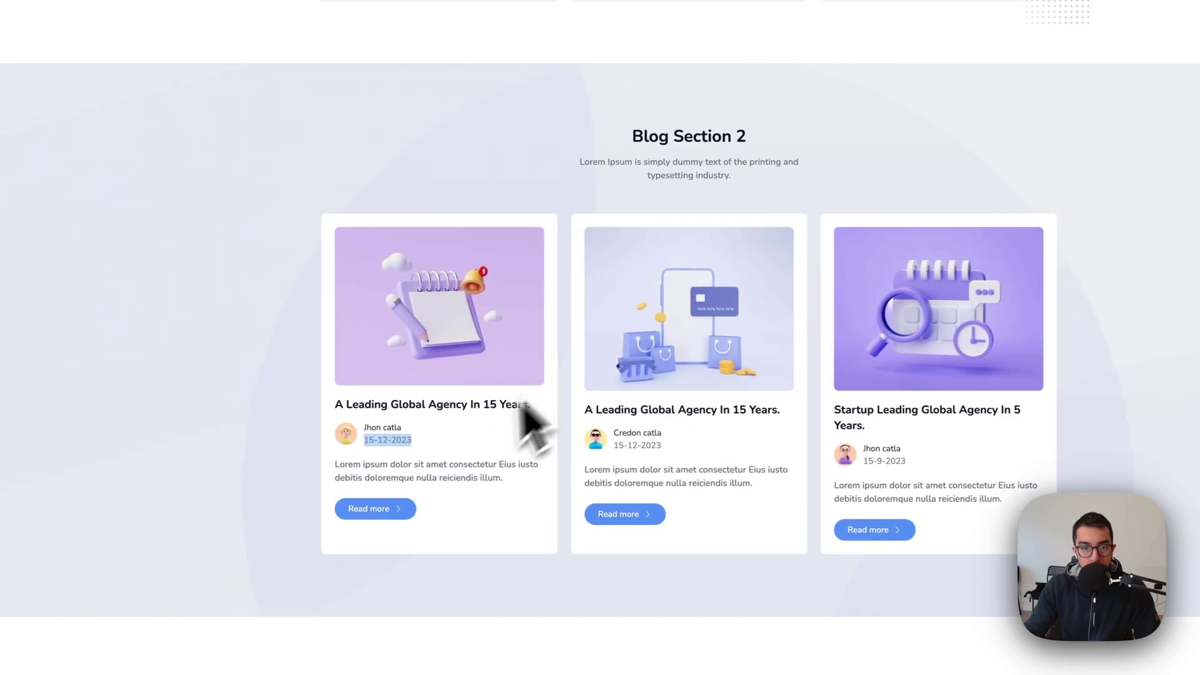
Set the post excerpt text to the reference card's "Lorem ipsum dolor sit amet consectetur Eius iusto debitis doloremque nulla reiciendis illum.".
drag(336, 463, 464, 478)
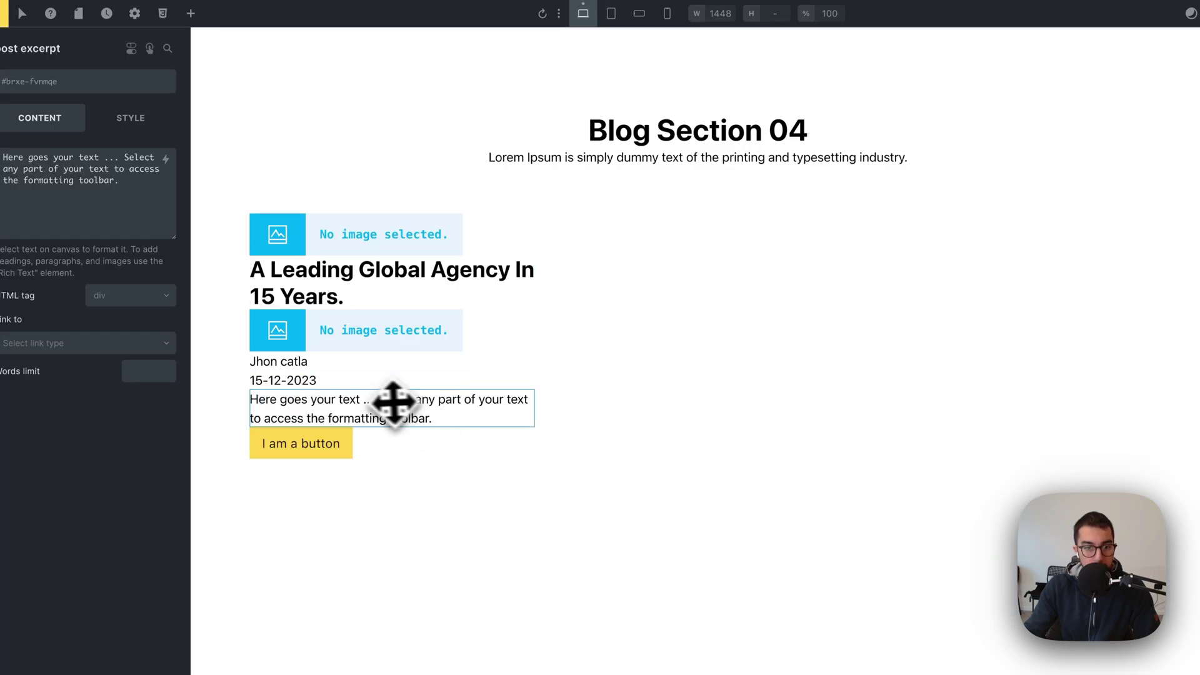
drag(140, 200, 11, 166)
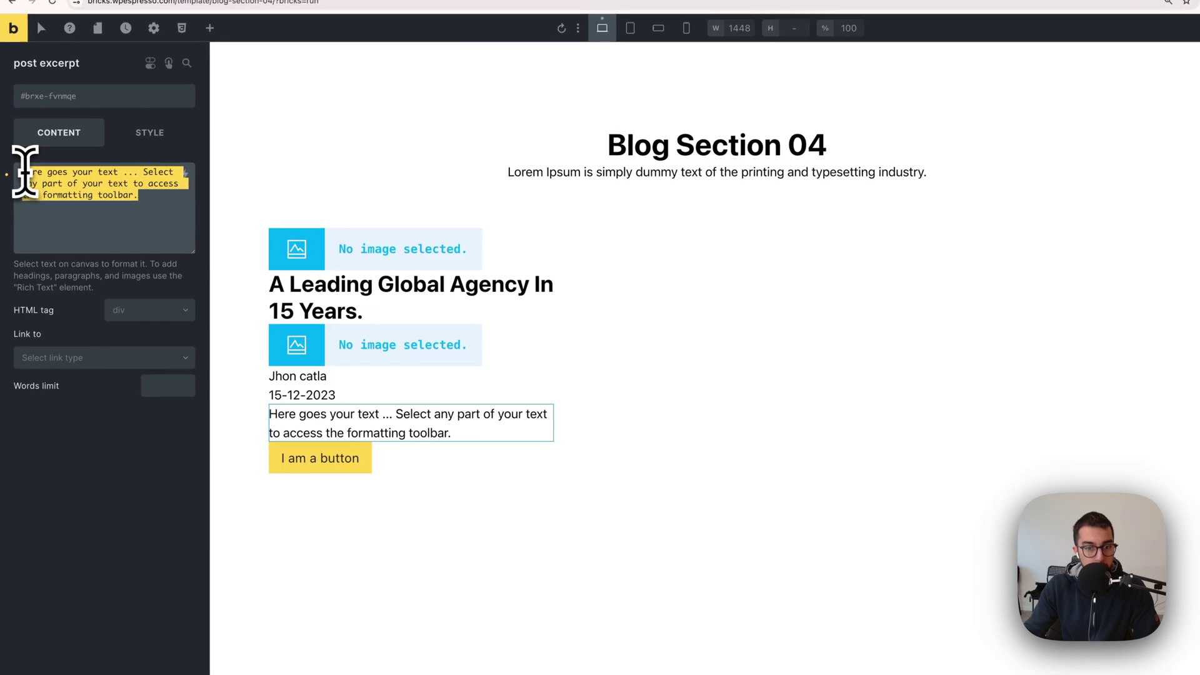
text(Lorem ipsum dolor sit amet consectetur Eius iusto debitis doloremque nulla reiciendis illum.)
click(26, 173)
key(BackSpace)
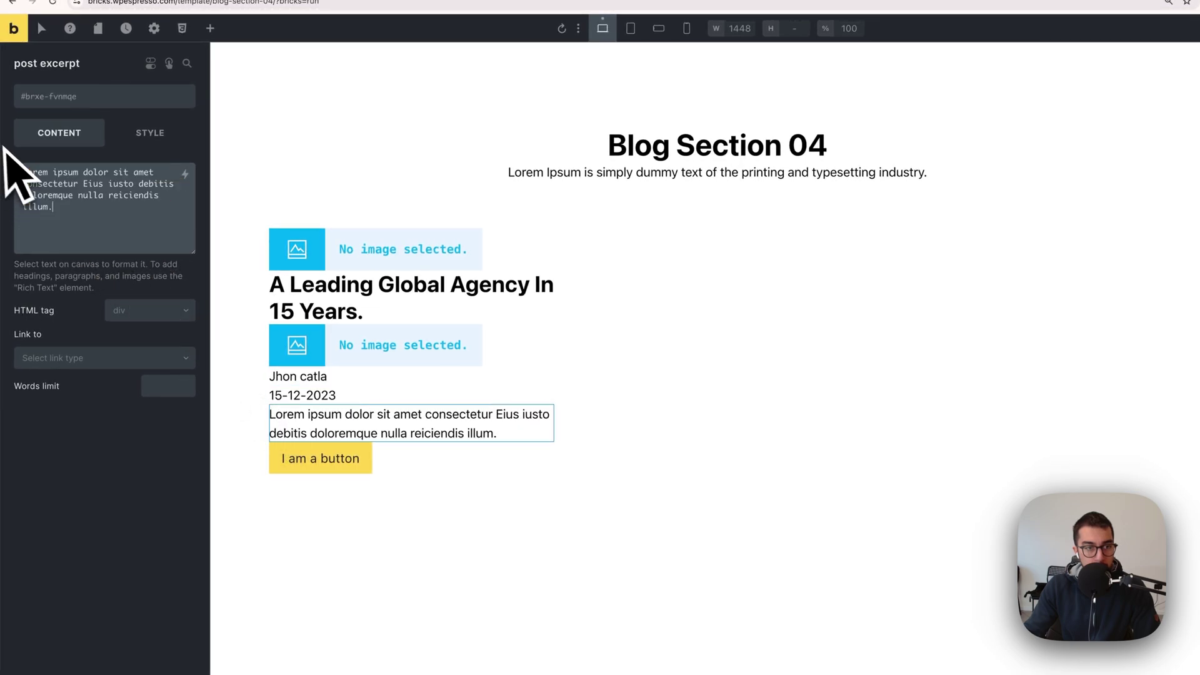
Check the button label in the reference card and set the read more button's text to "Read more".
click(312, 458)
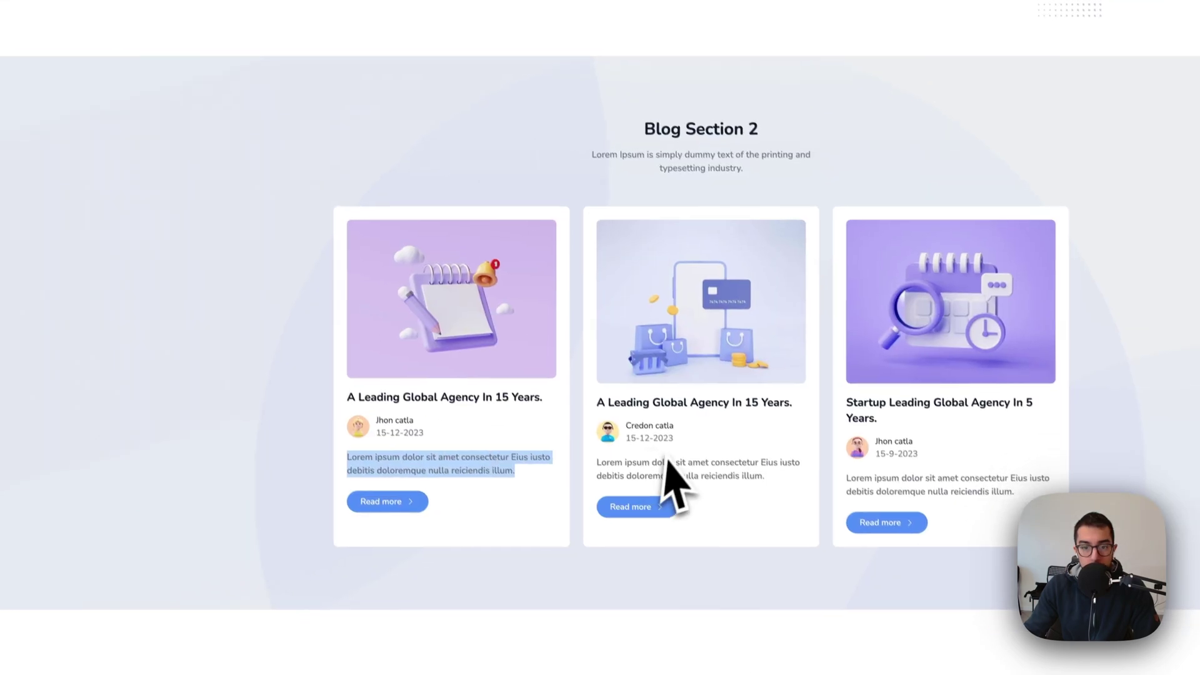
click(415, 508)
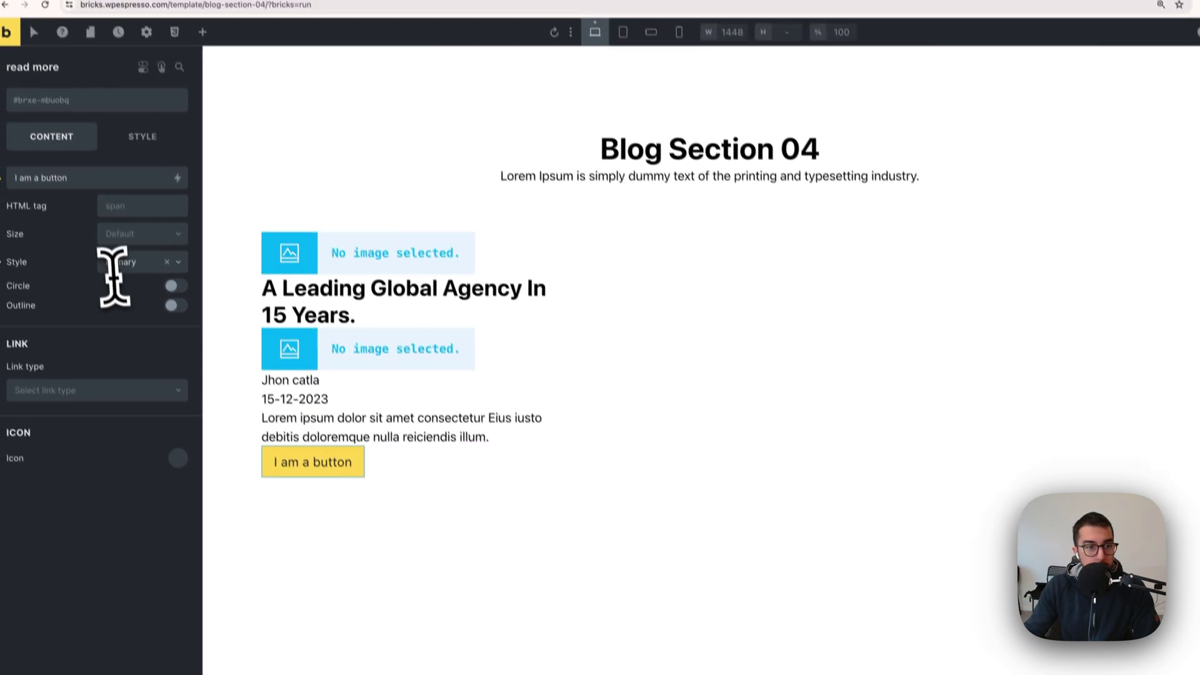
triple_click(34, 133)
text(Read more)
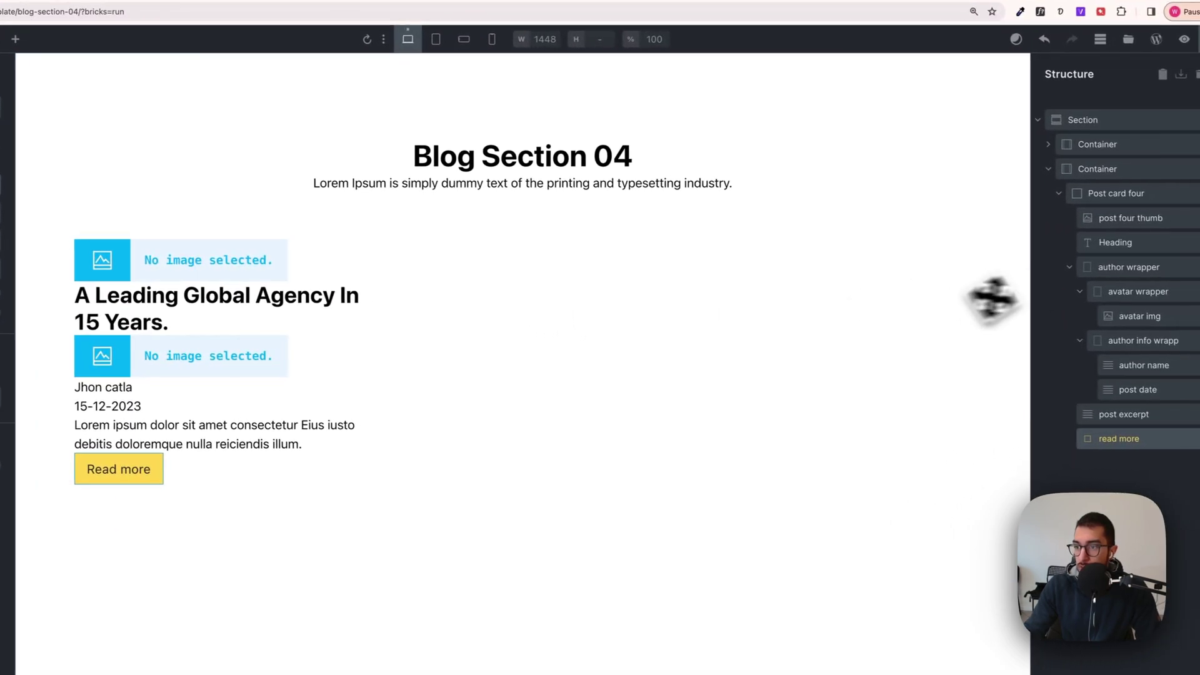
Generate BEM classes for Post card four and its child elements with the block name post-card-four and Sync Labels on.
click(1116, 195)
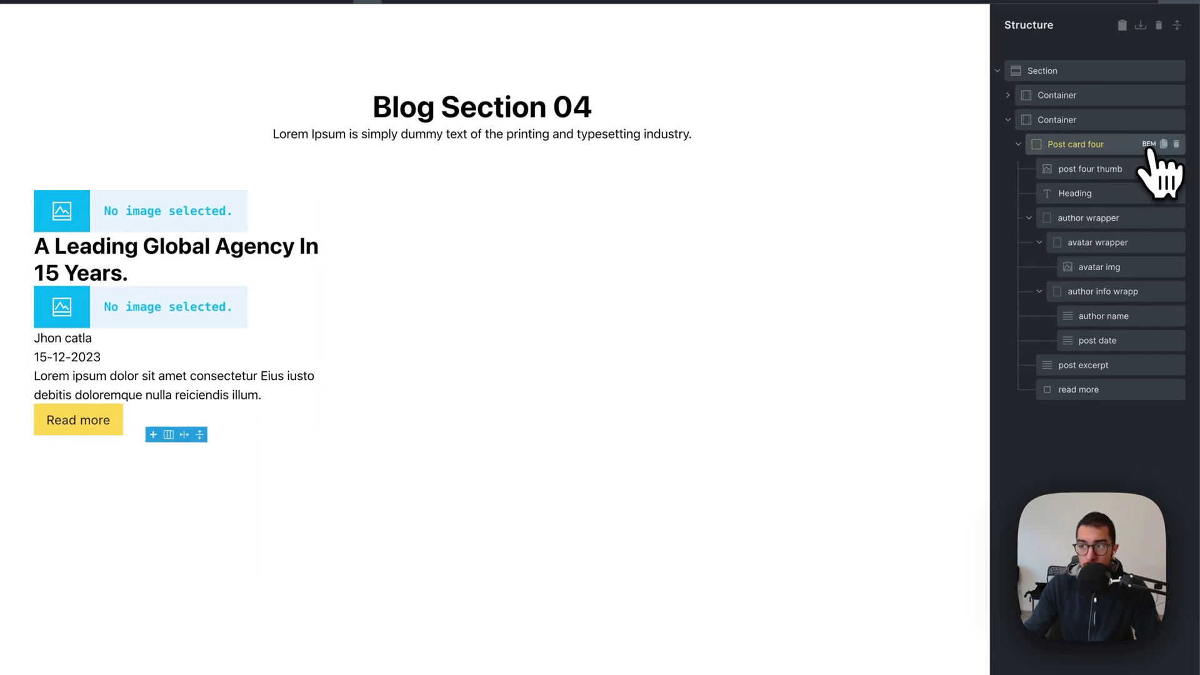
click(1149, 148)
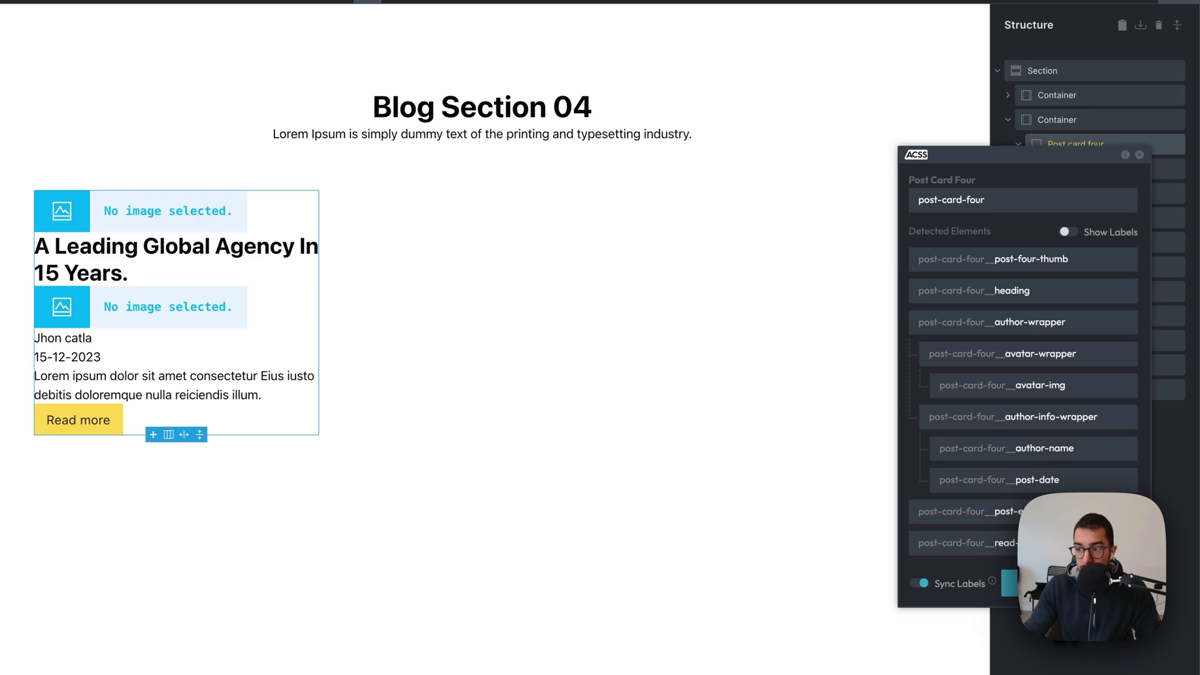
click(1011, 583)
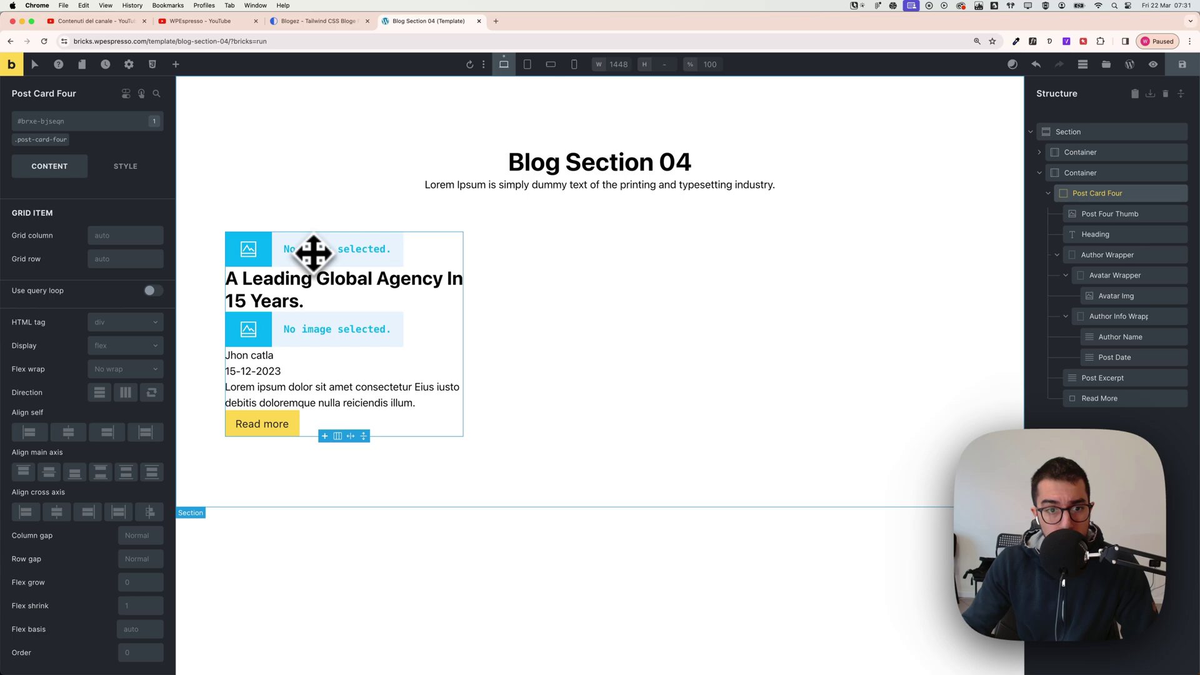
Insert ux-review.jpg from the media library as the Post Four Thumb image.
click(286, 256)
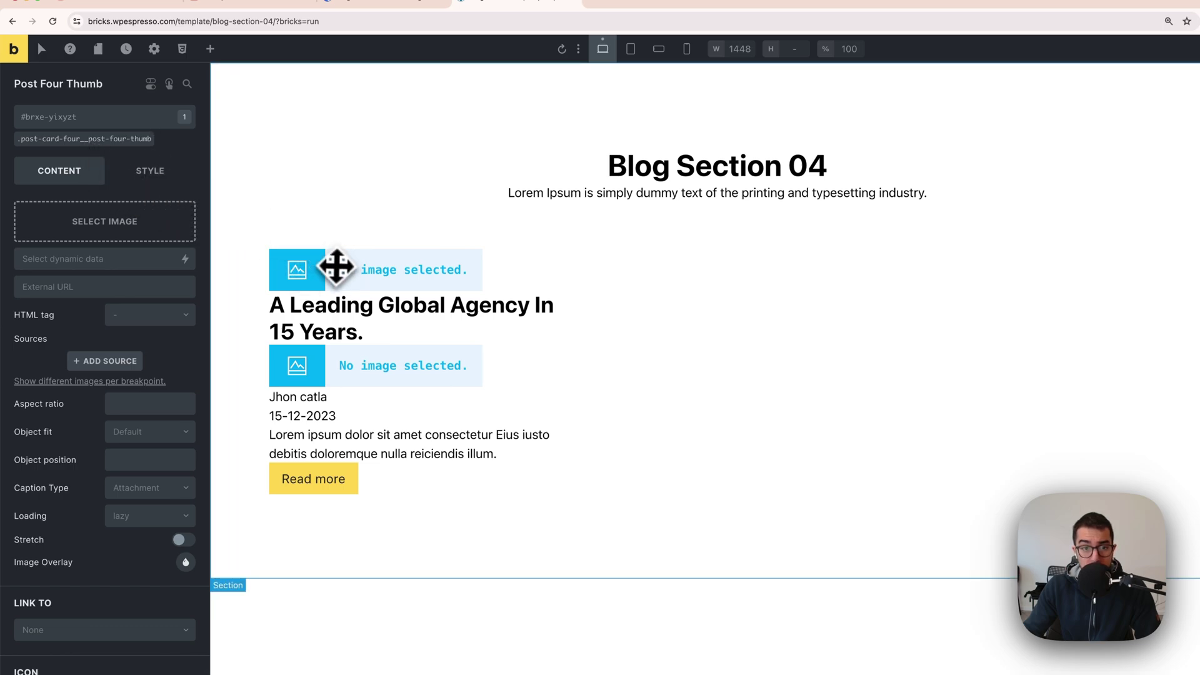
click(128, 229)
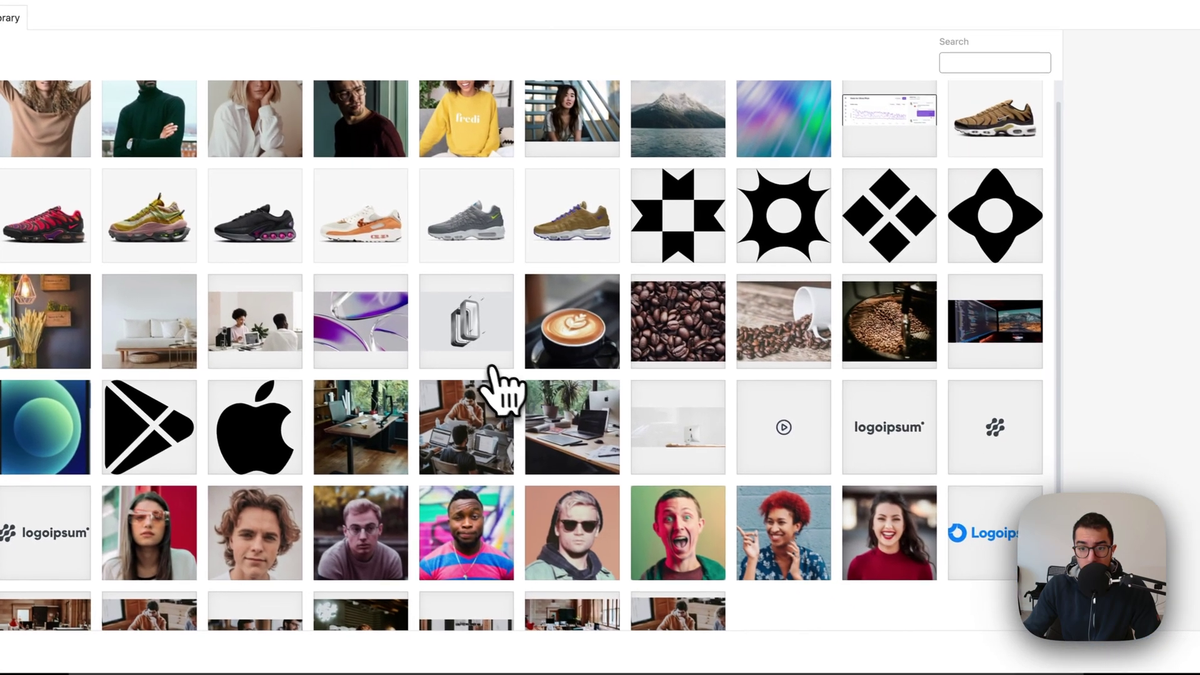
click(528, 450)
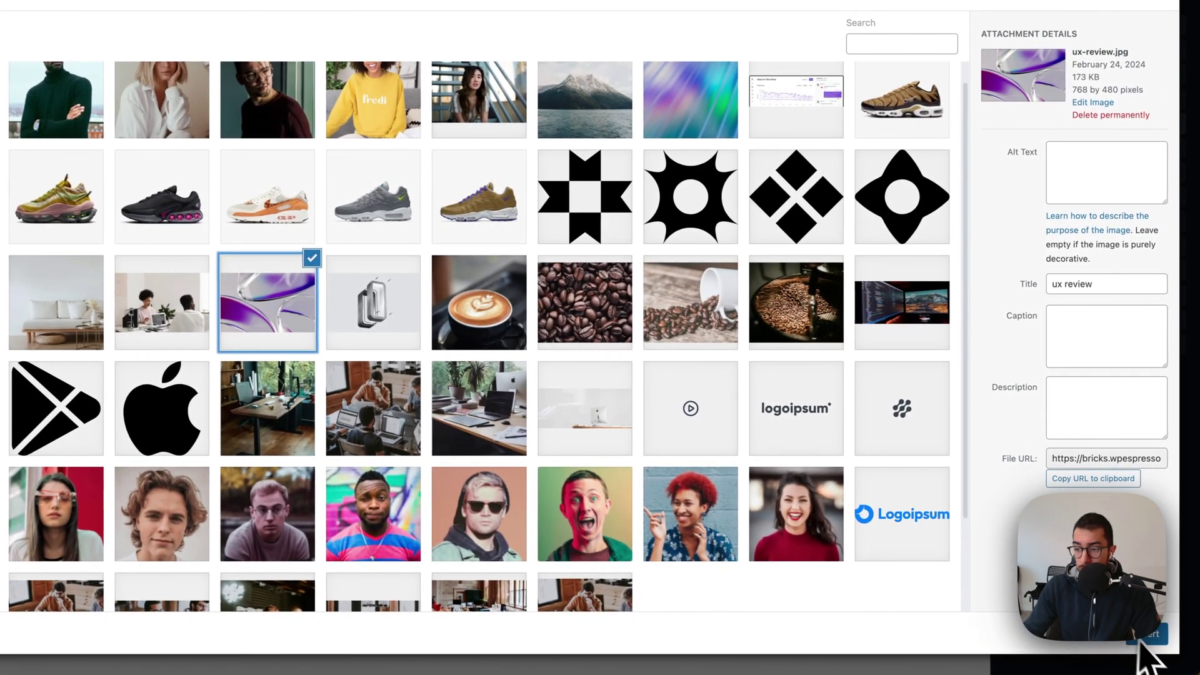
click(1182, 642)
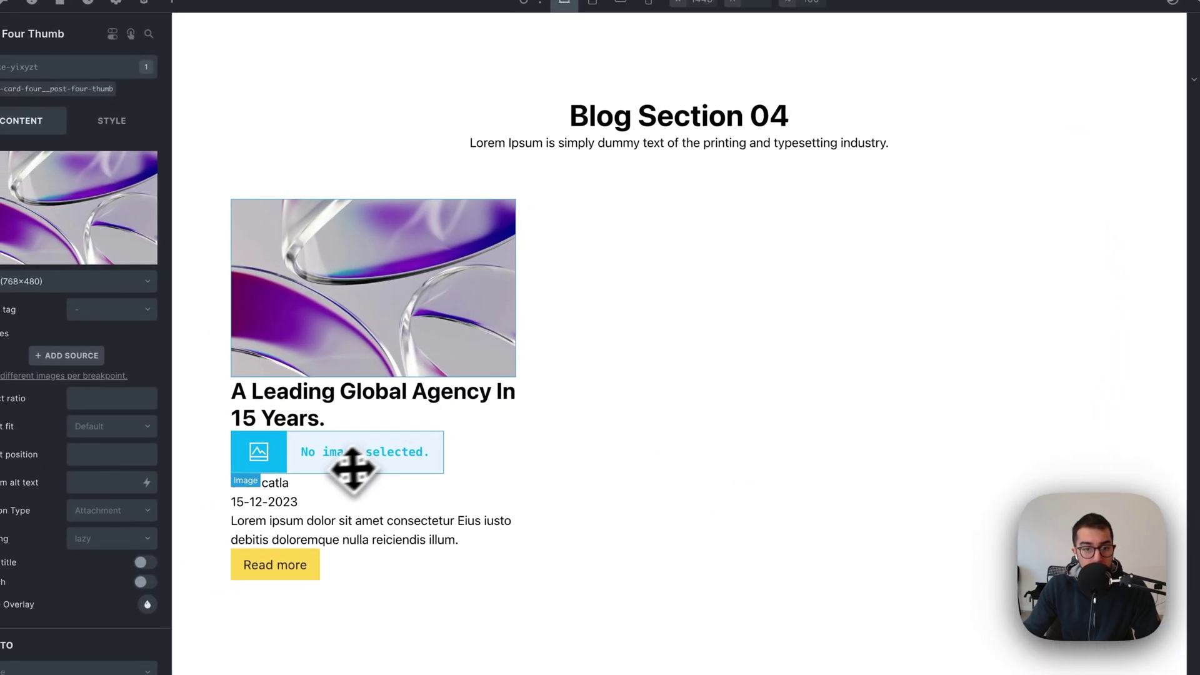
Insert the portrait of the man with sunglasses and a beanie from the media library as the Avatar Img image.
click(268, 446)
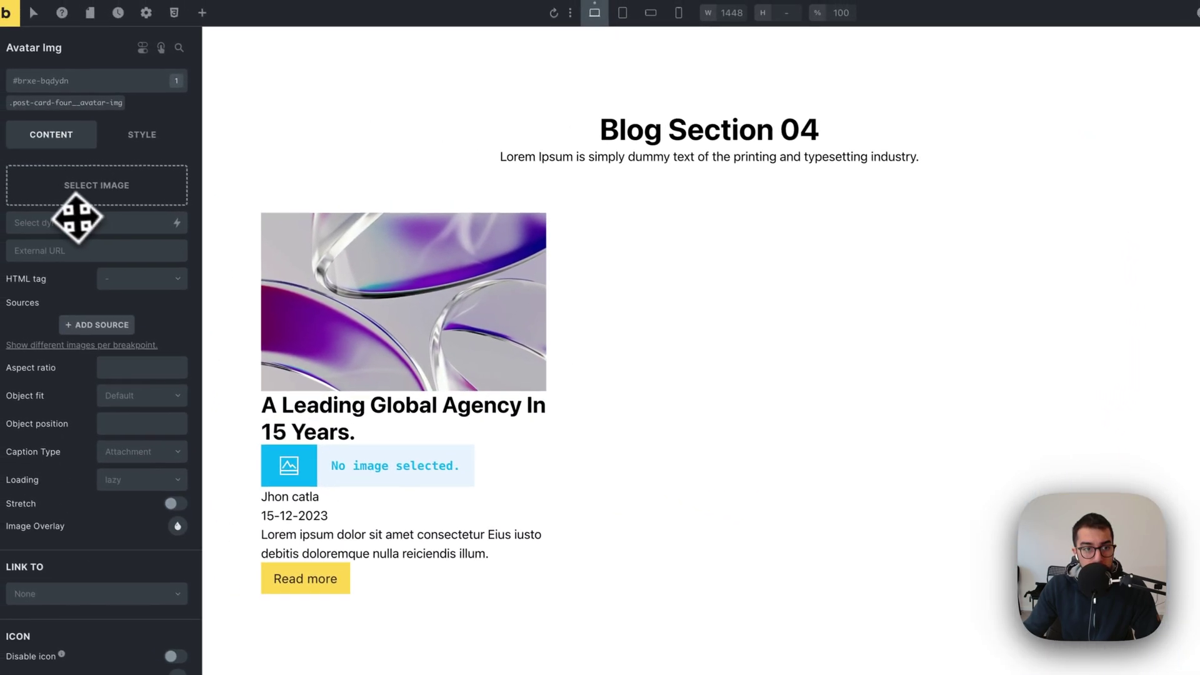
click(109, 206)
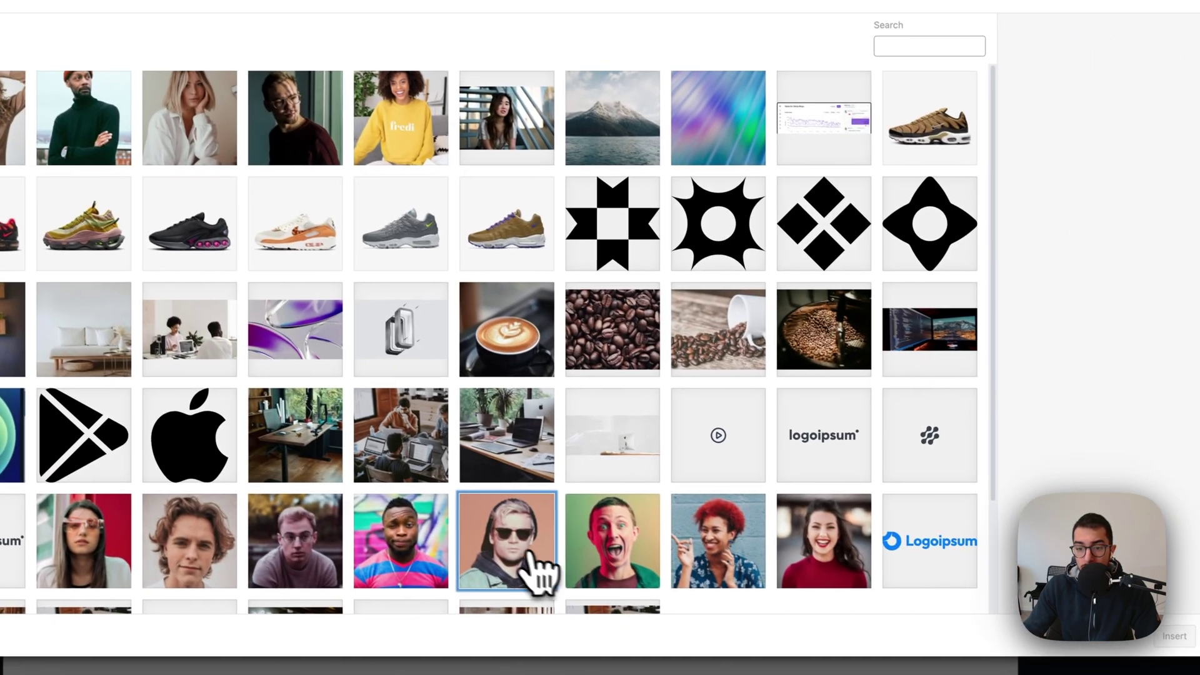
click(538, 566)
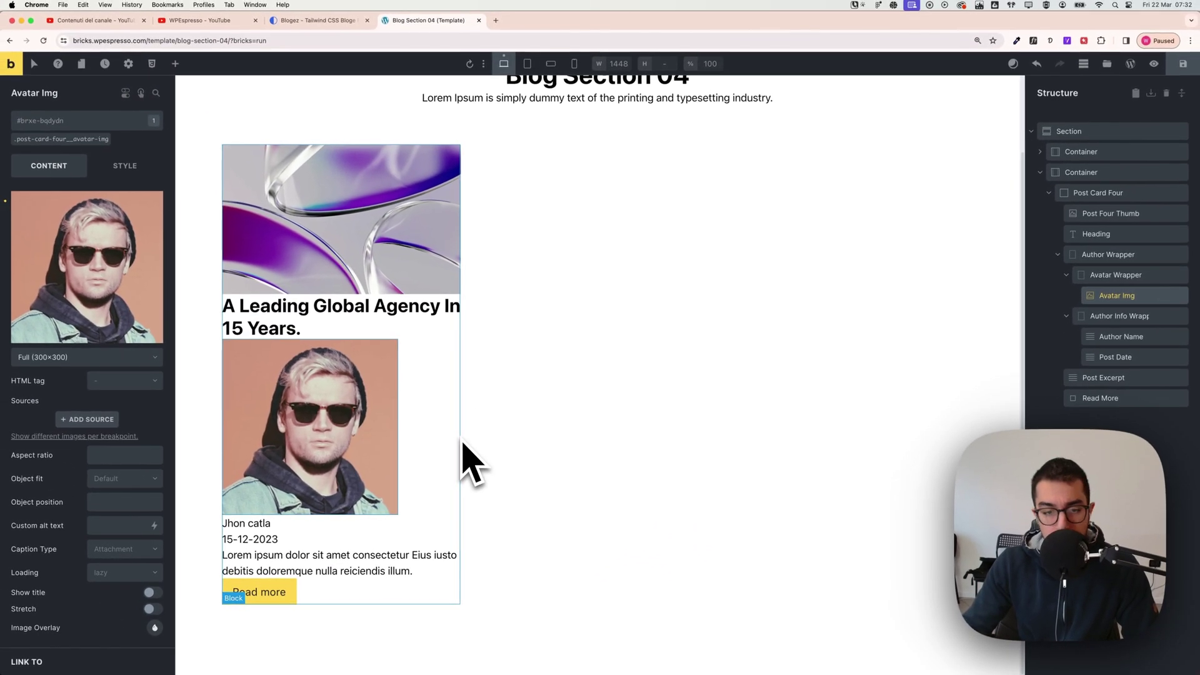
scroll(453, 430, up, 2)
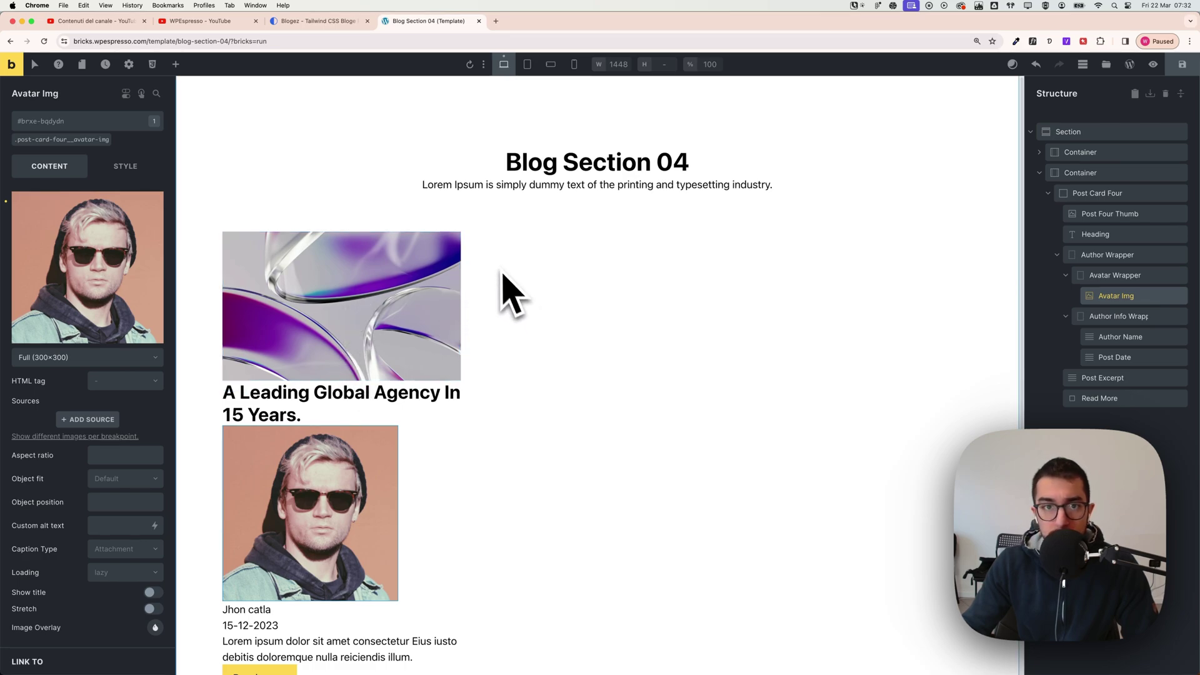
Check the reference cards and set the HTML tag of the Post Four Thumb image to figure on its .post-card-four__post-four-thumb class.
click(315, 20)
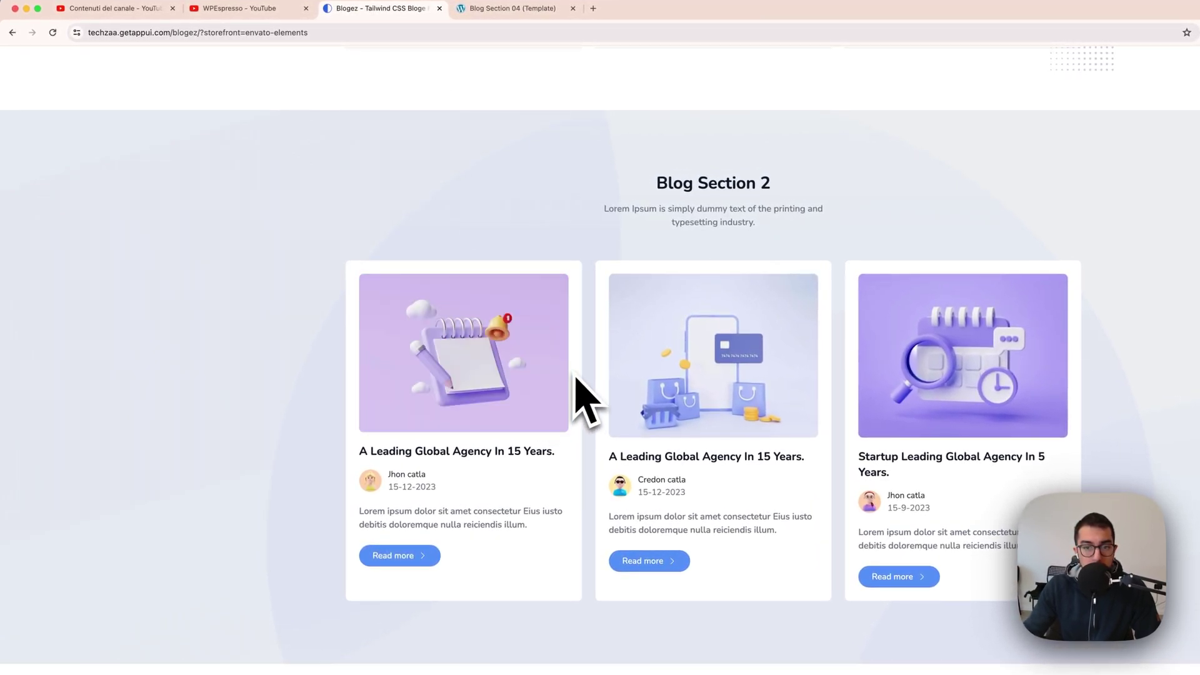
click(492, 8)
click(428, 307)
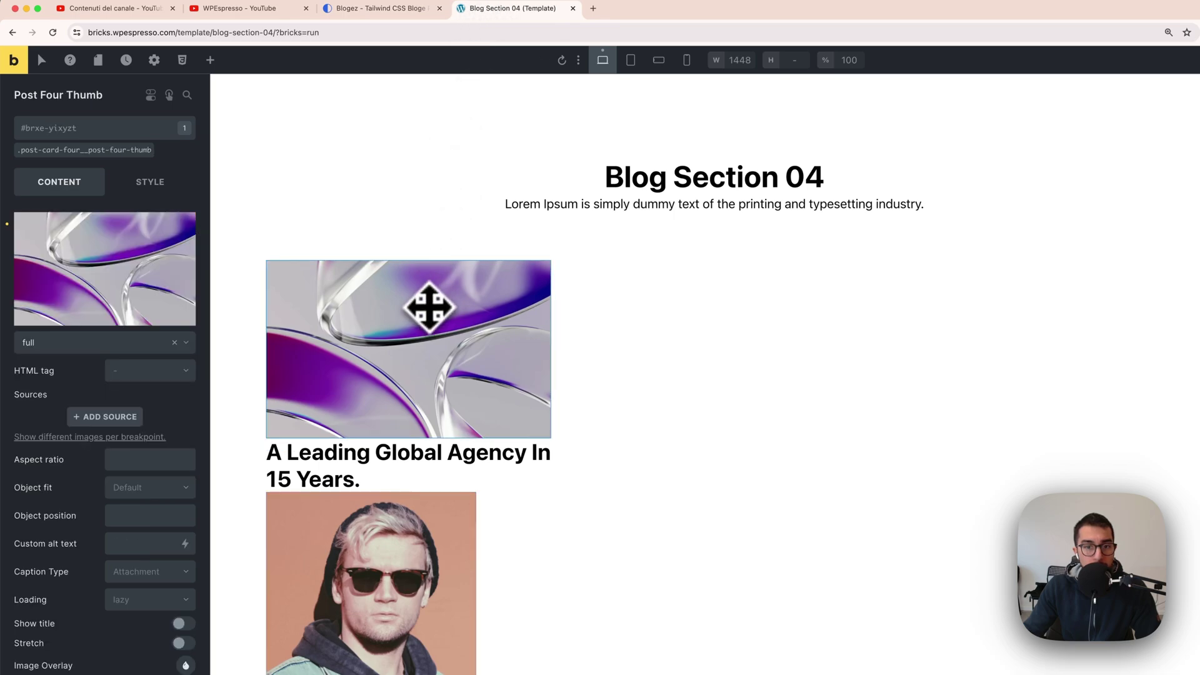
click(103, 151)
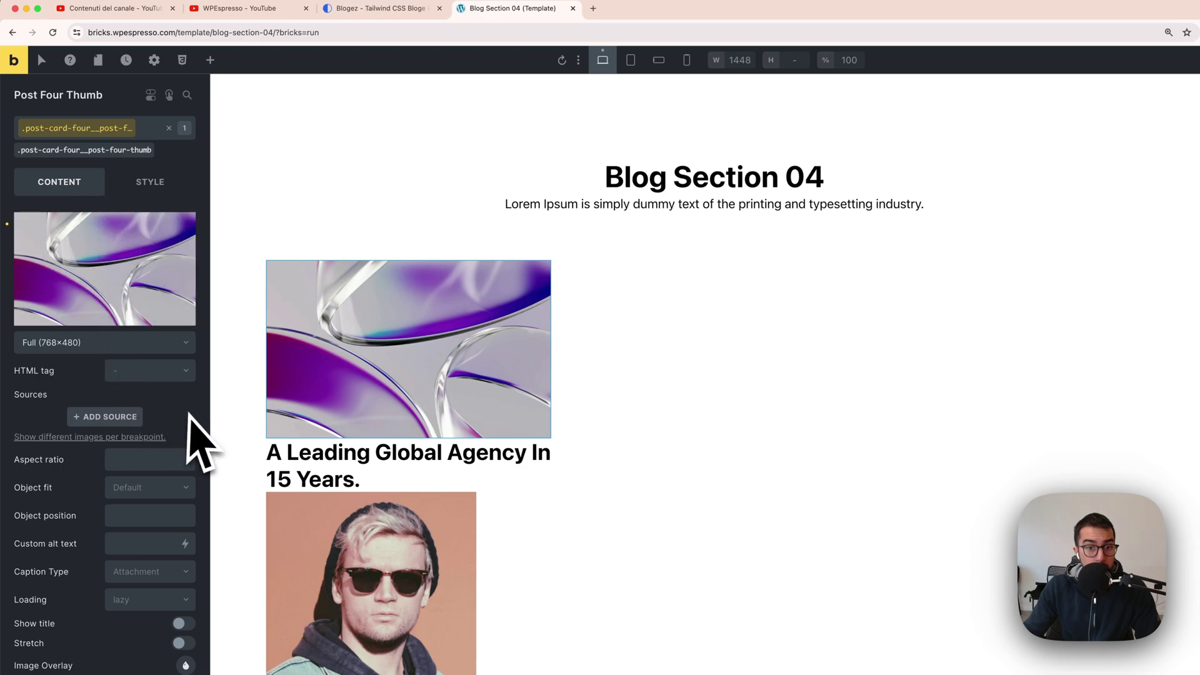
click(120, 375)
click(131, 394)
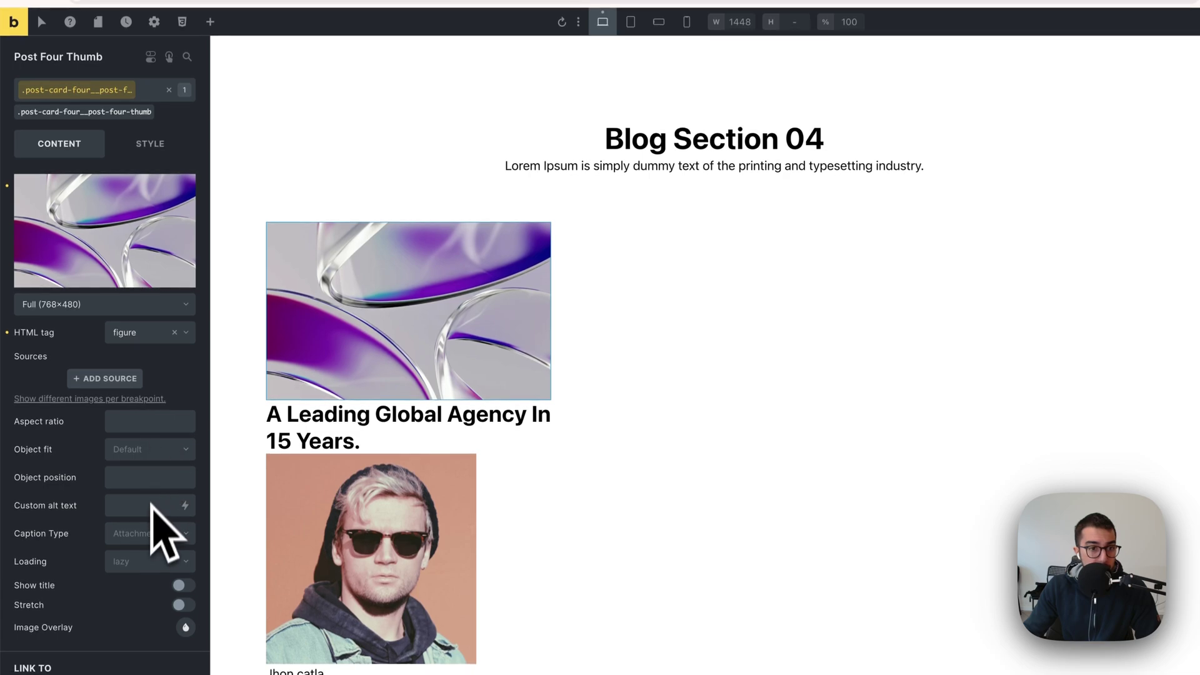
Set the border radius of all corners of the Post Four Thumb image to the linked value var(--radius-m).
click(150, 145)
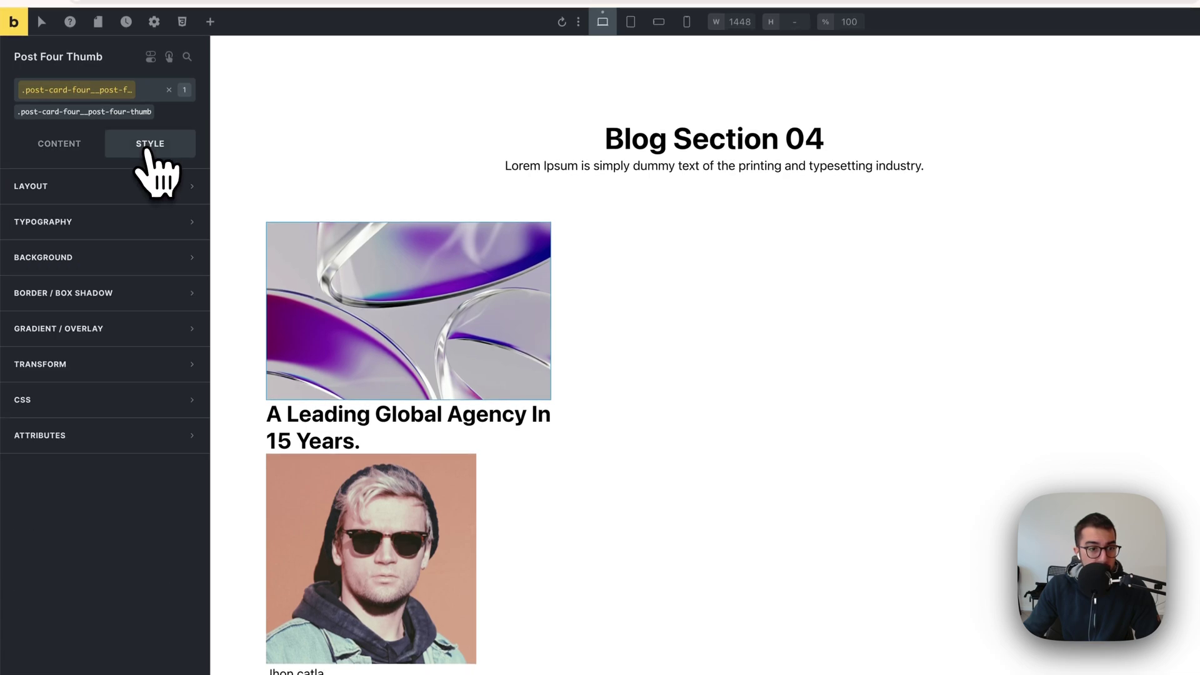
click(109, 294)
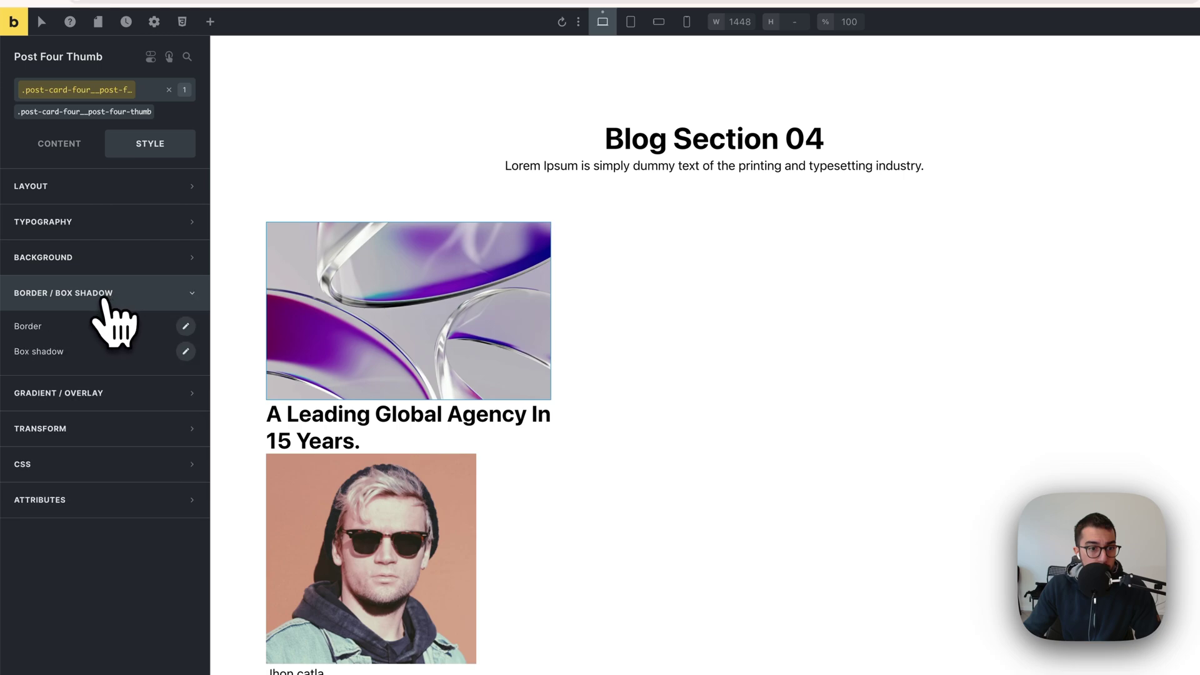
click(186, 327)
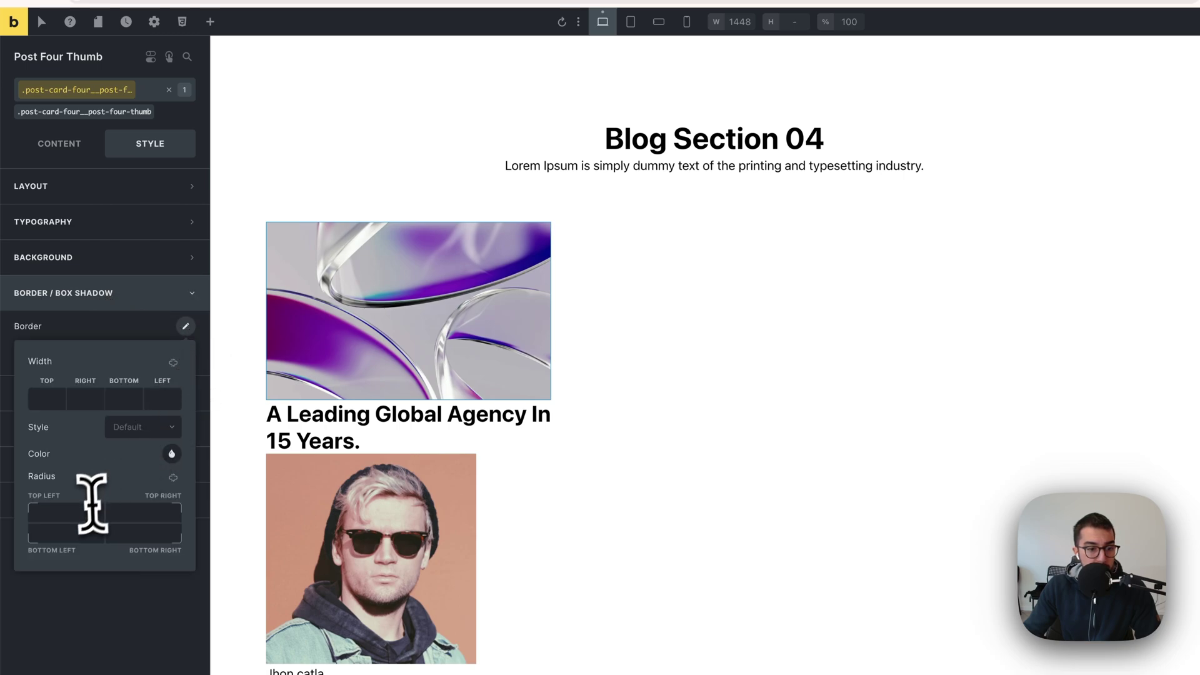
click(173, 477)
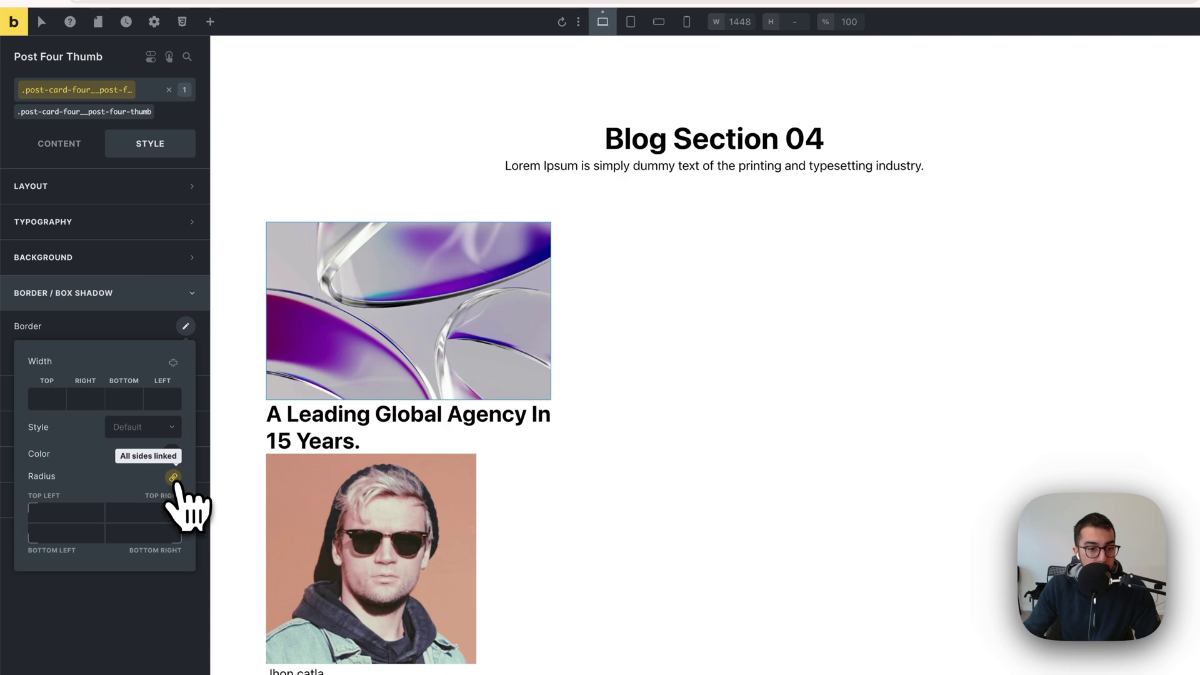
right_click(73, 512)
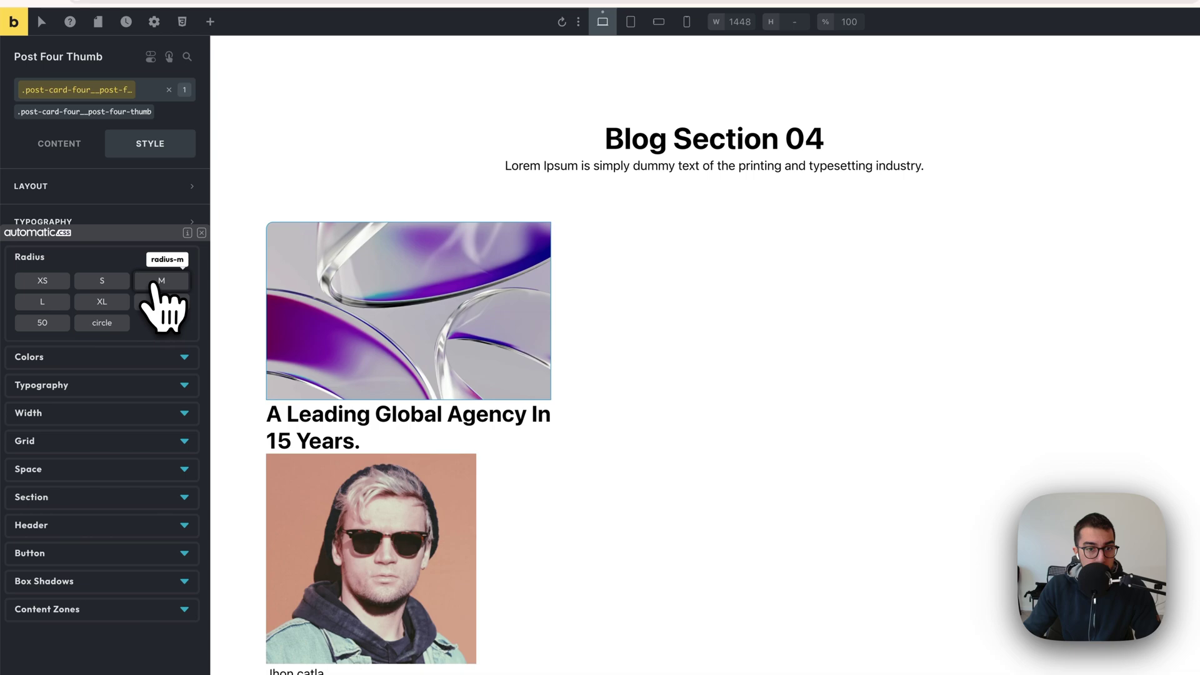
click(161, 282)
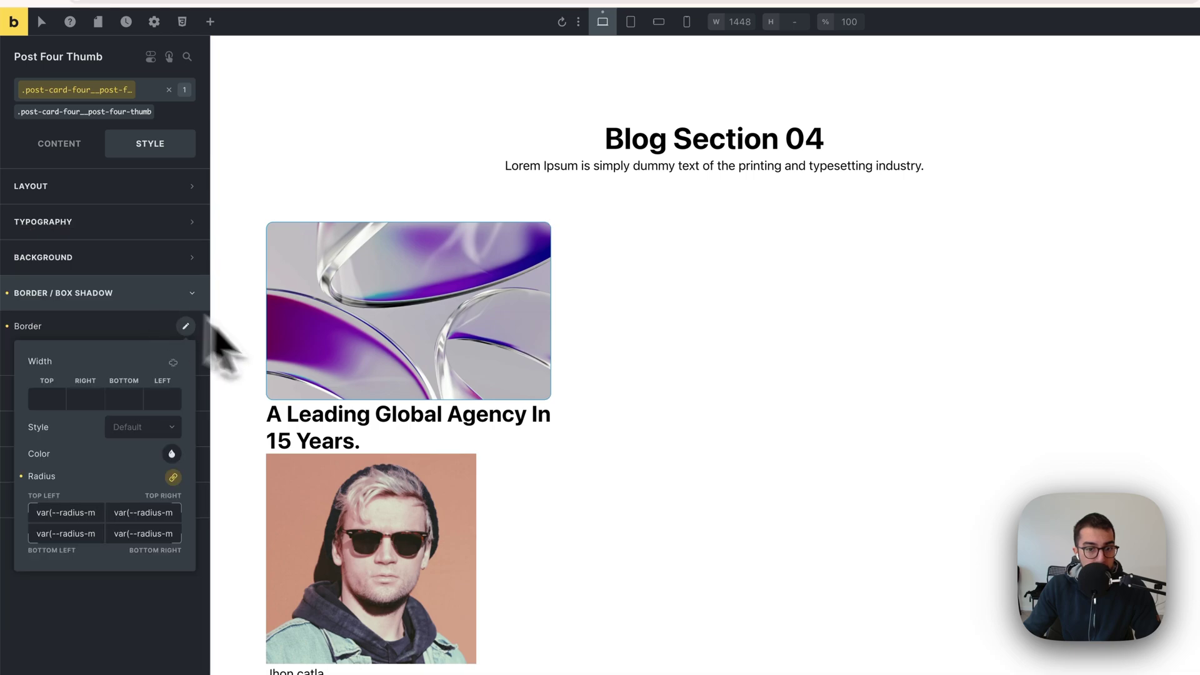
click(184, 302)
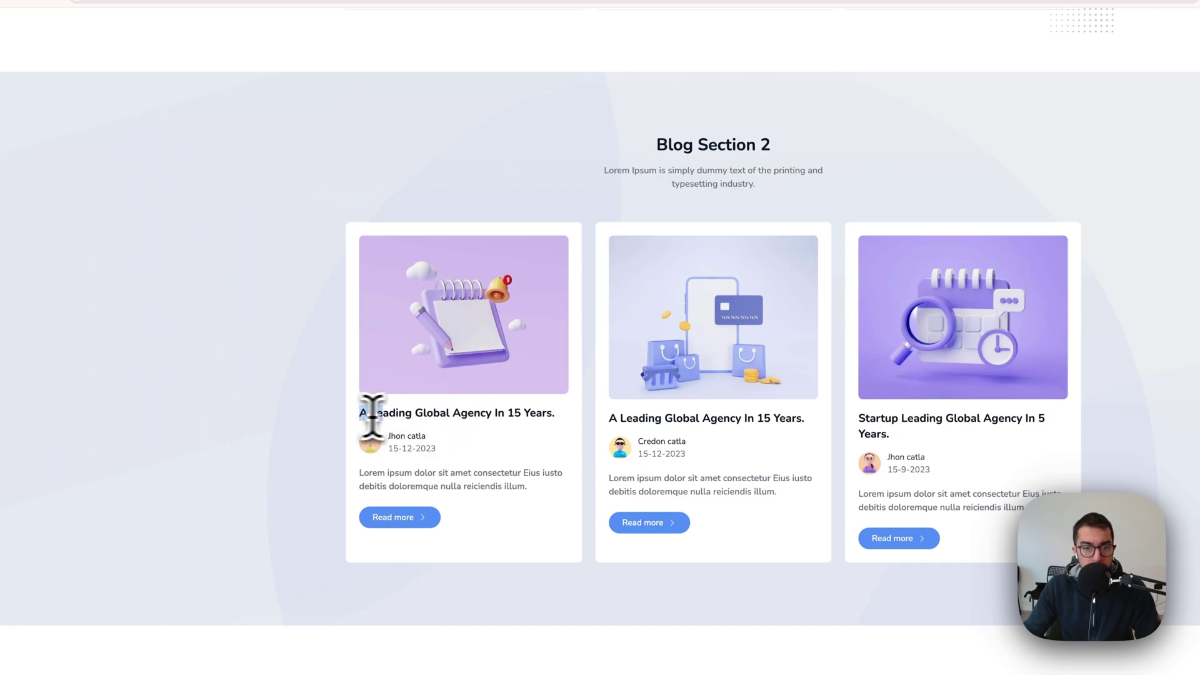
Check the reference card's title and set the Heading's font size to var(--text-m) on its .post-card-four__heading class.
drag(372, 415, 429, 407)
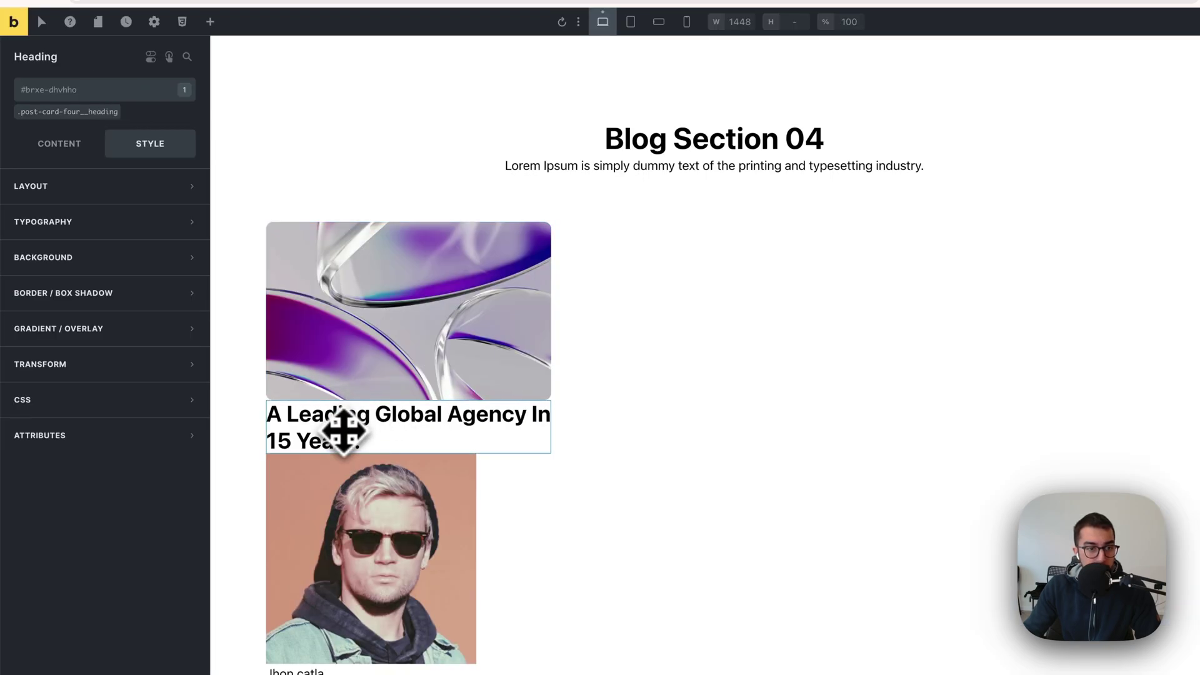
click(93, 112)
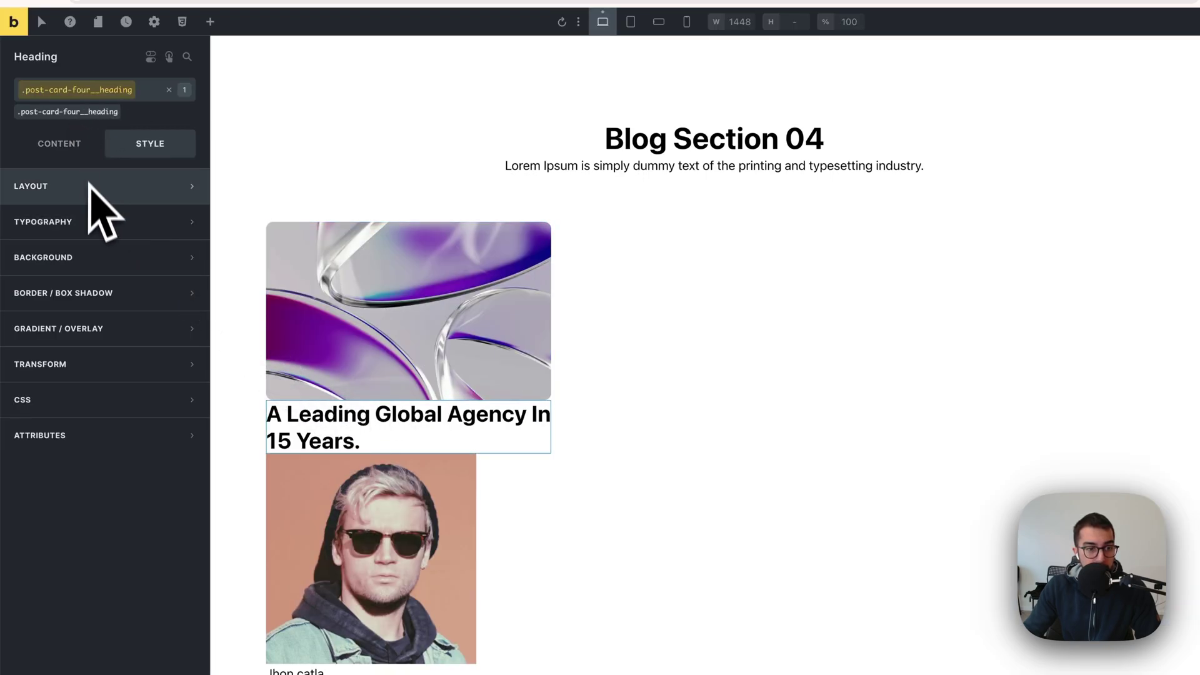
click(92, 222)
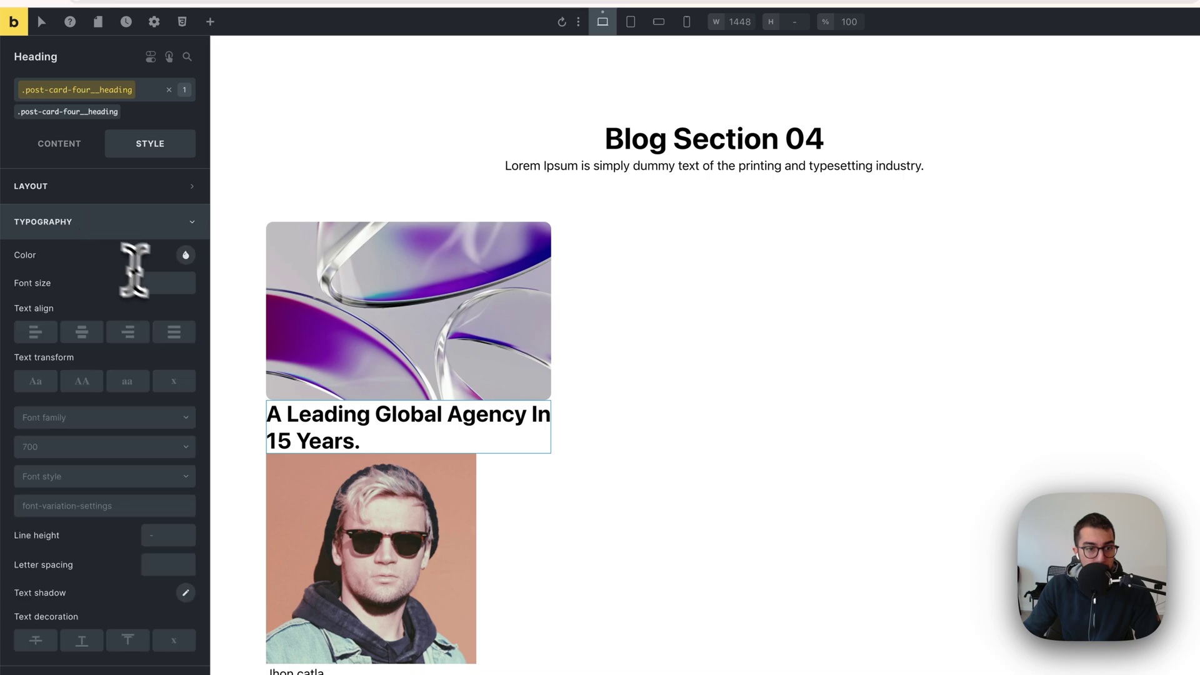
right_click(167, 285)
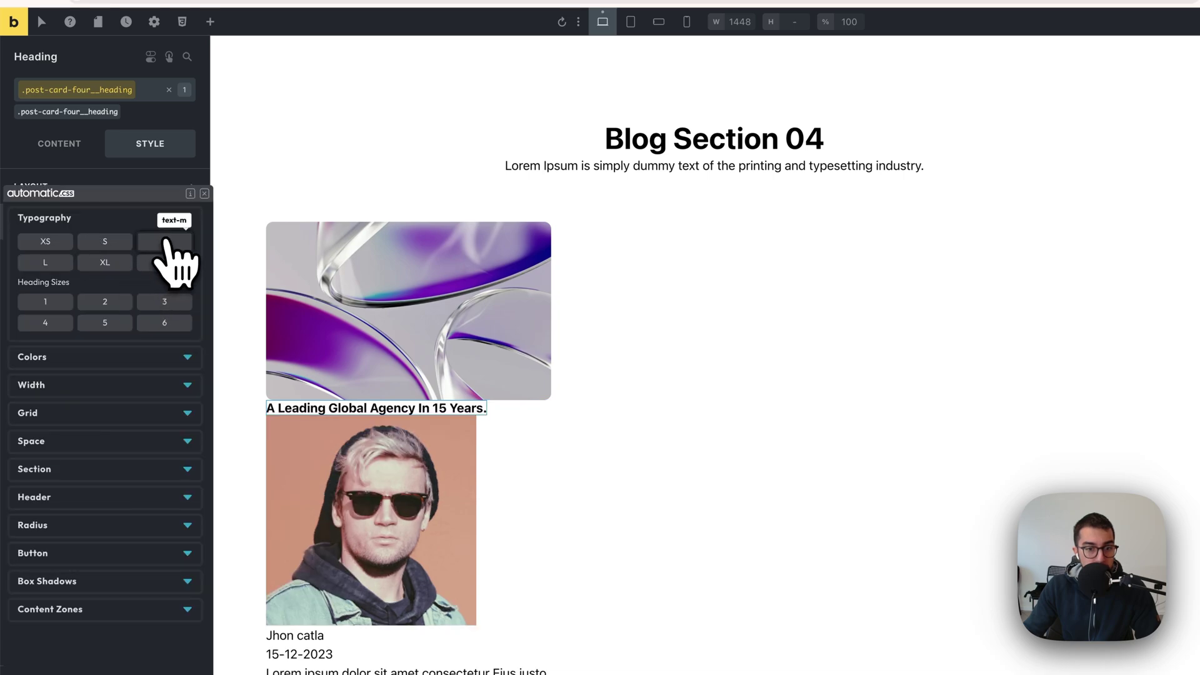
click(176, 261)
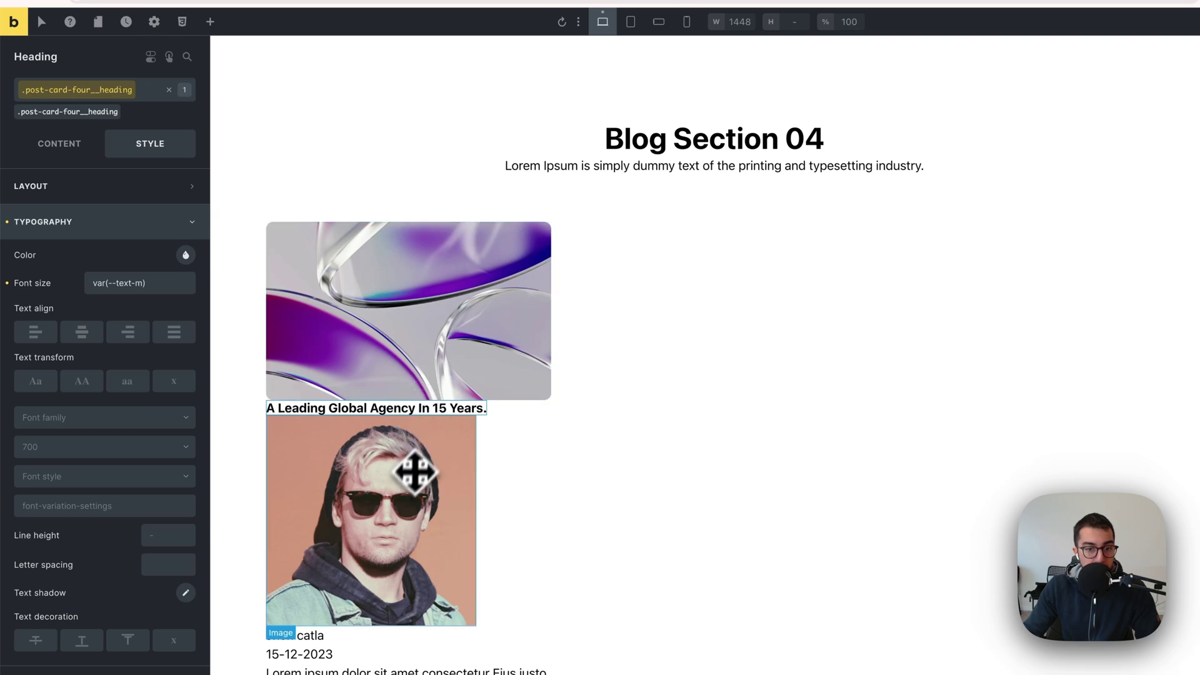
On the .post-card-four__avatar-img class, set the Avatar Img's HTML tag to figure and its aspect ratio to 1/1.
click(409, 474)
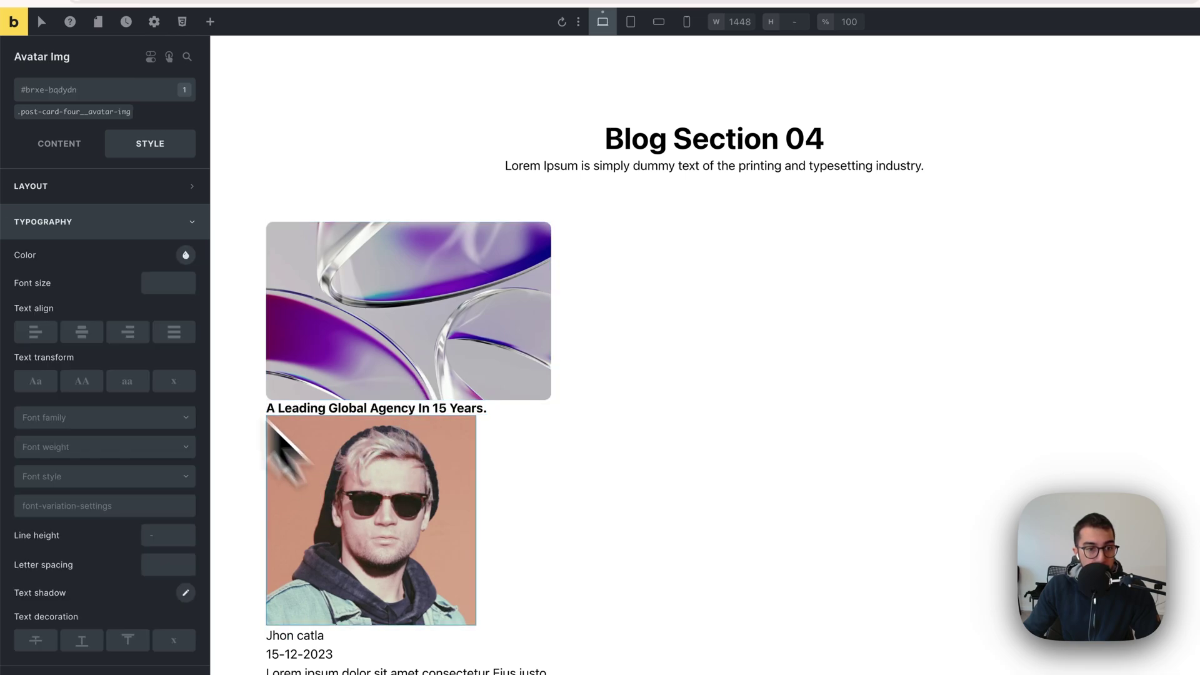
click(103, 112)
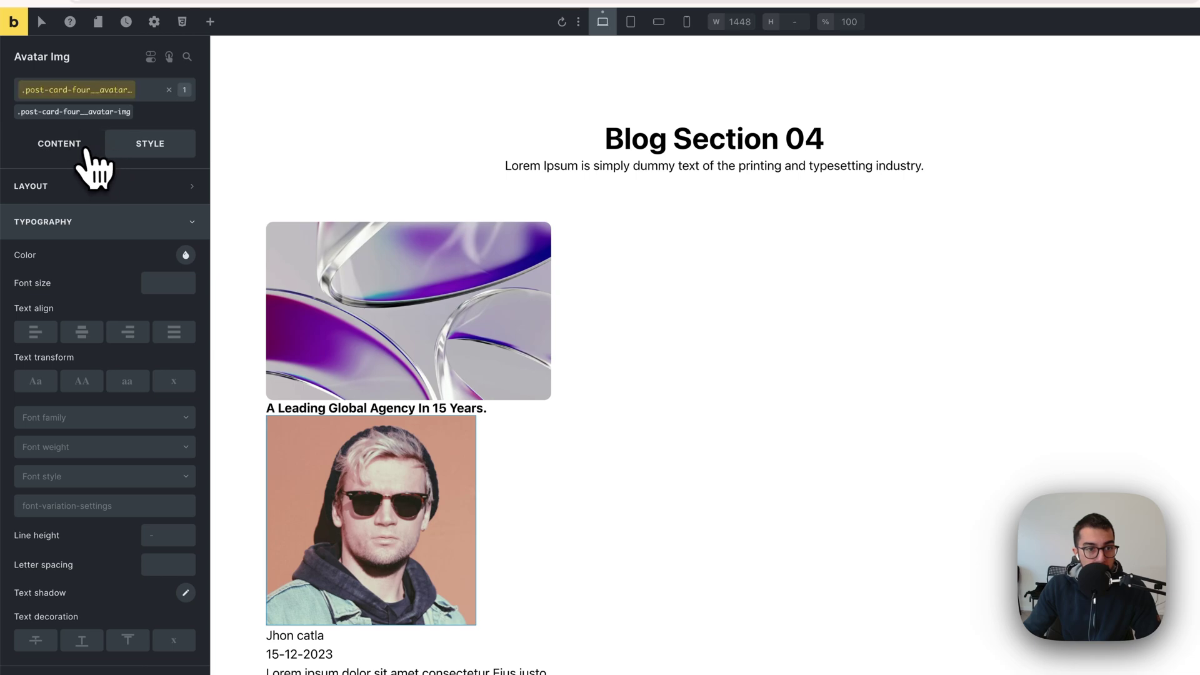
click(87, 150)
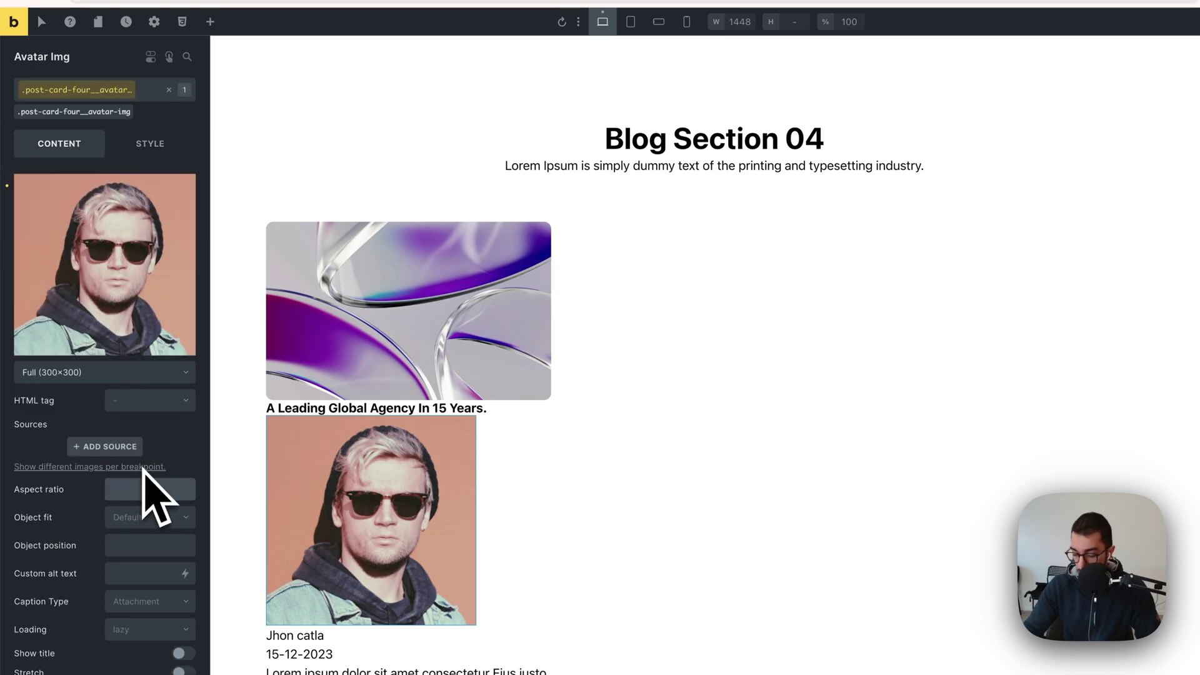
click(141, 400)
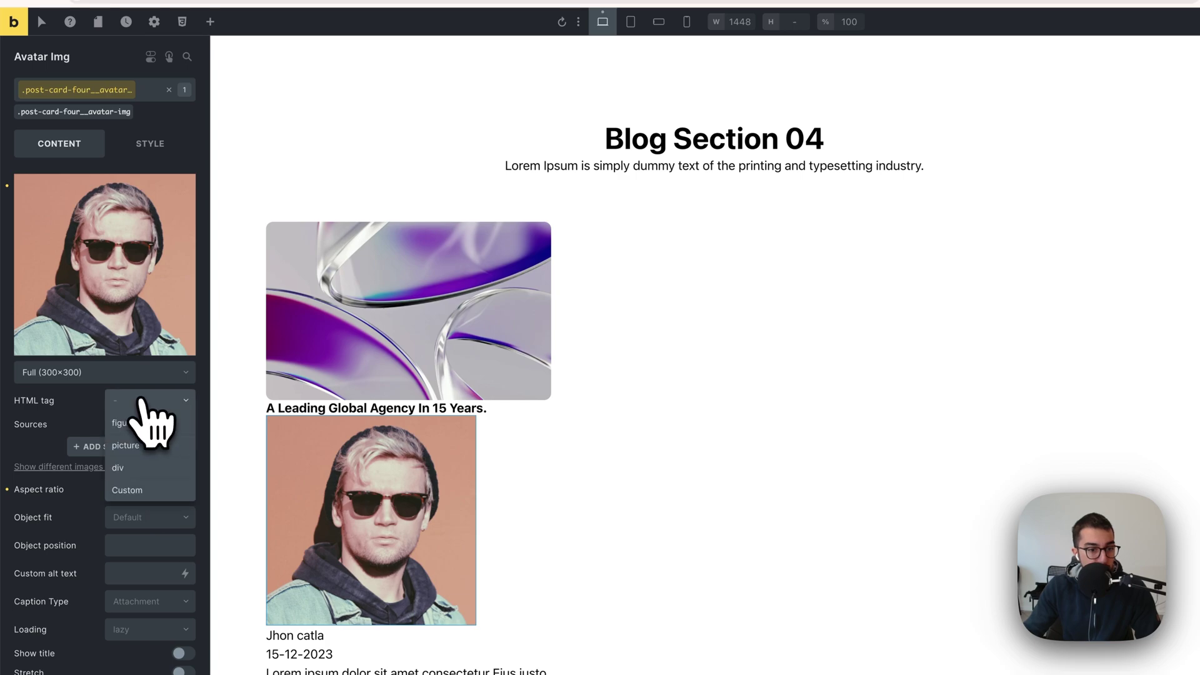
click(144, 422)
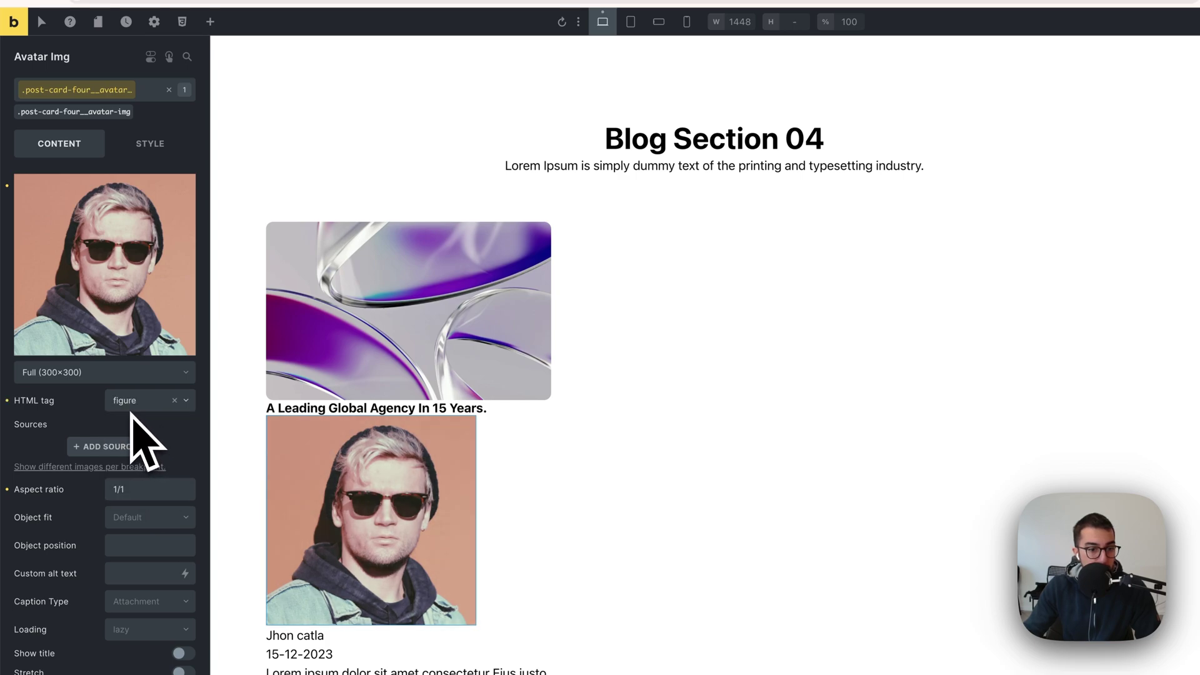
Shrink the Avatar Img to a small avatar by setting its width on the .post-card-four__avatar-img class.
click(148, 143)
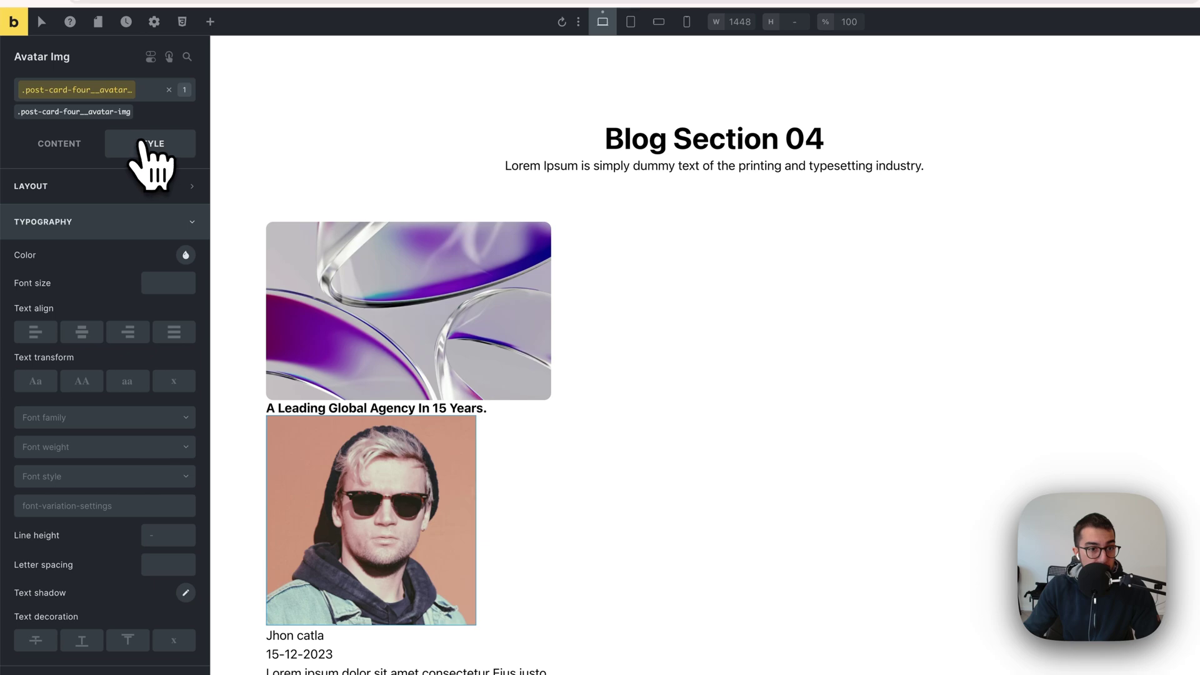
click(128, 188)
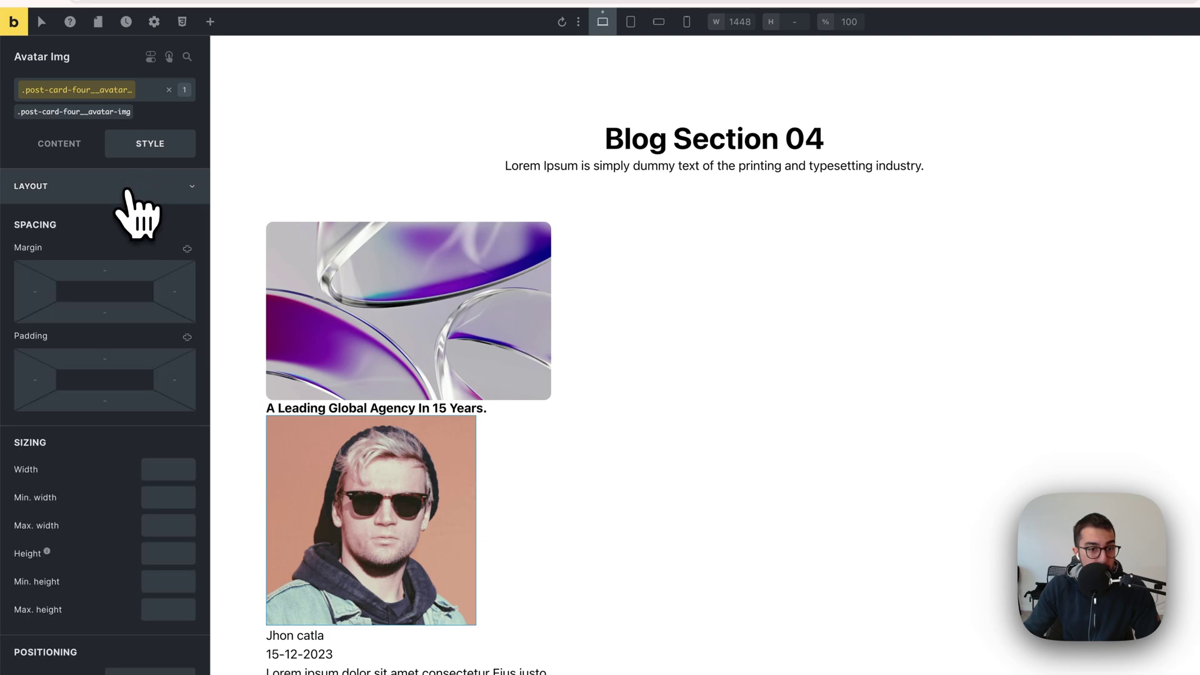
click(154, 470)
text(40px)
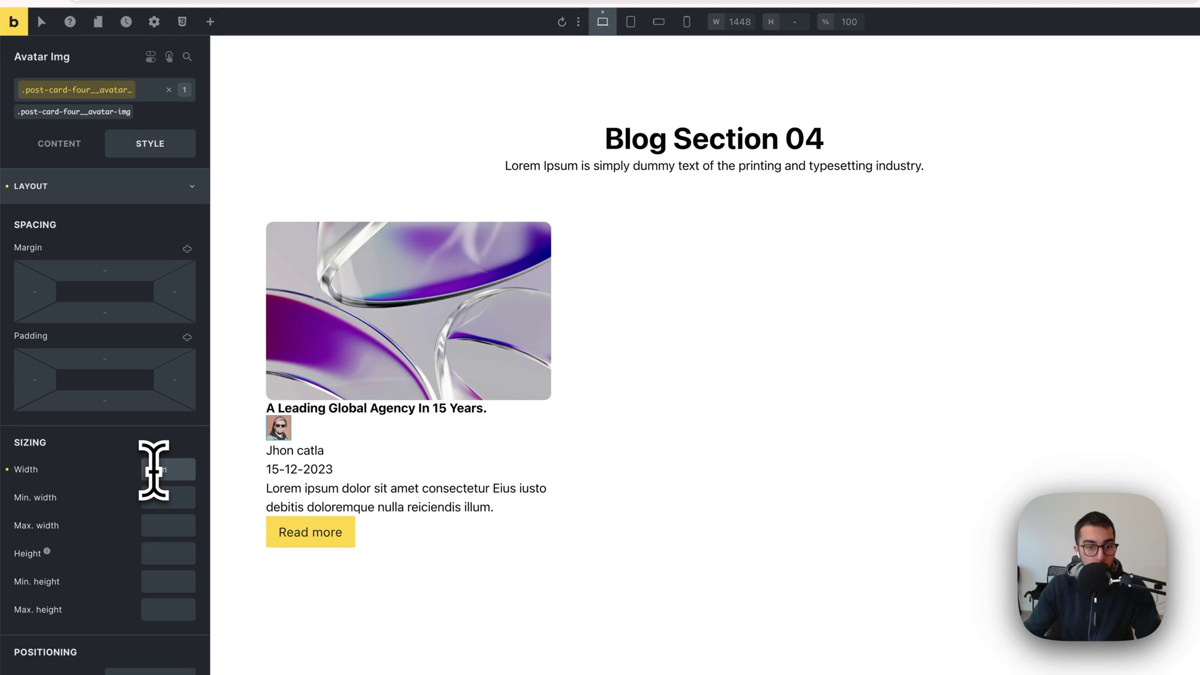
click(86, 193)
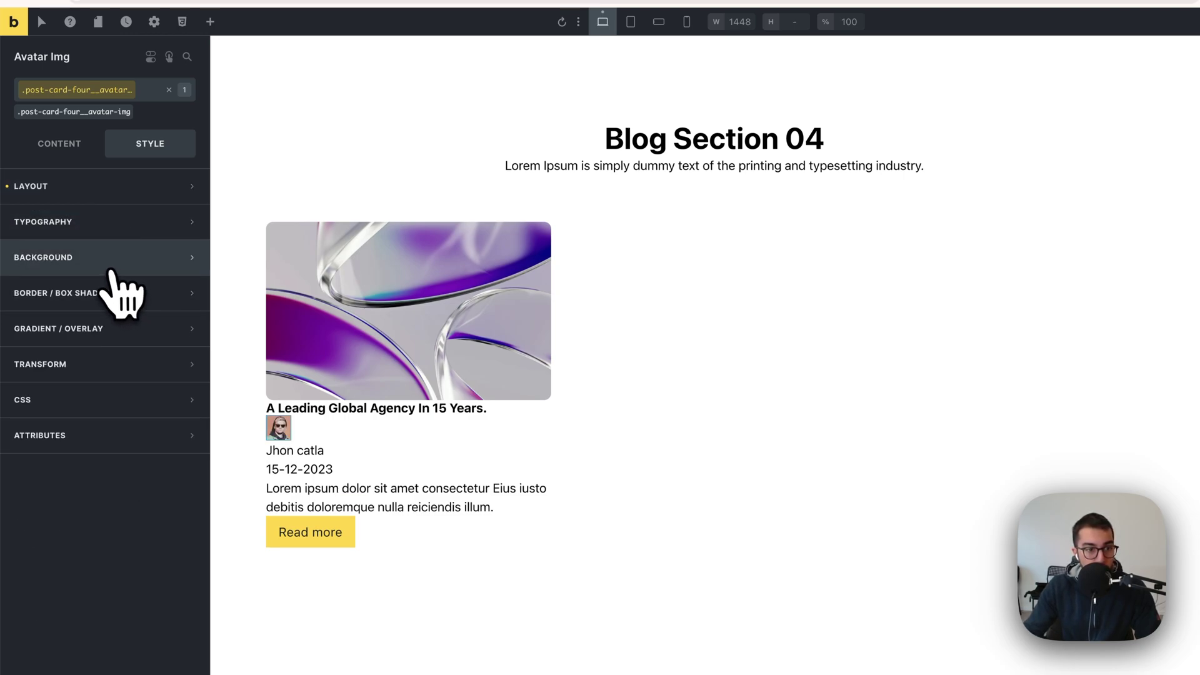
Round the Avatar Img into a circle by applying the circle radius variable to all of its corners.
click(102, 297)
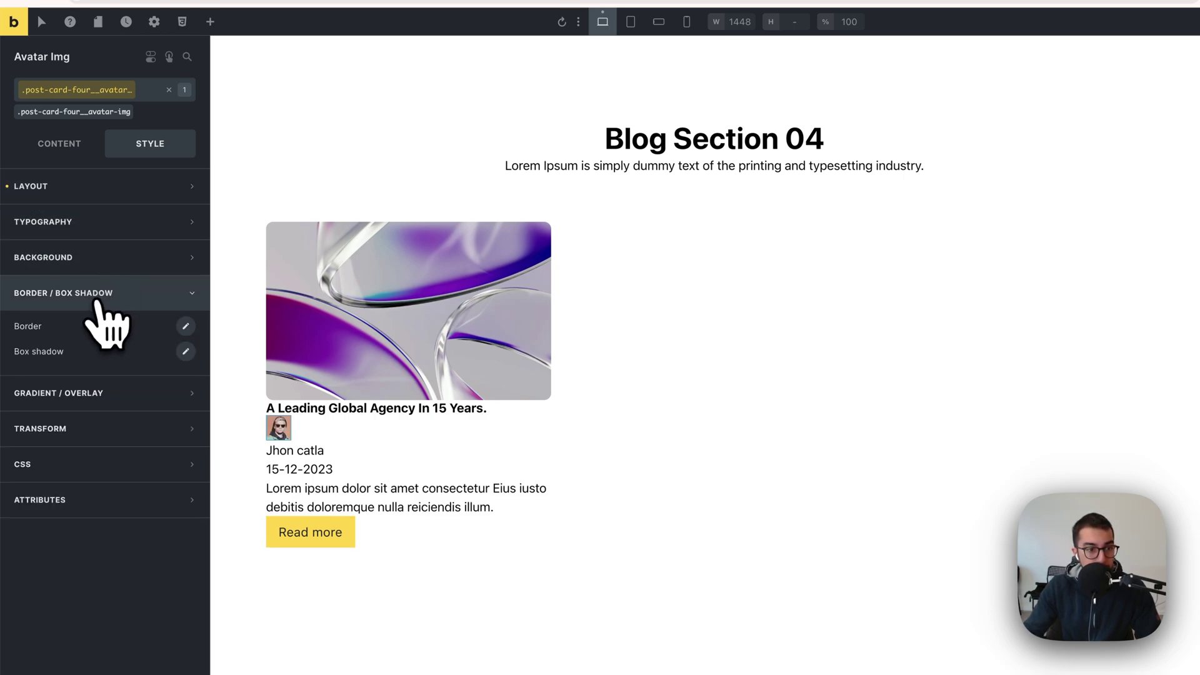
click(186, 326)
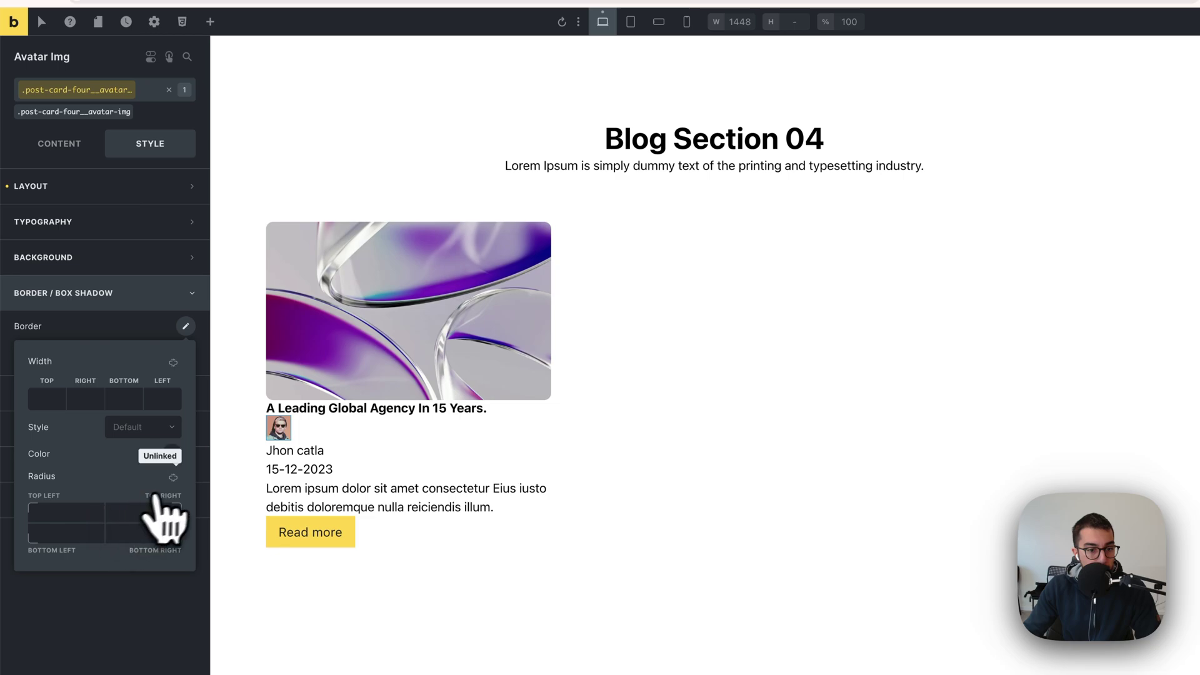
right_click(66, 516)
click(101, 323)
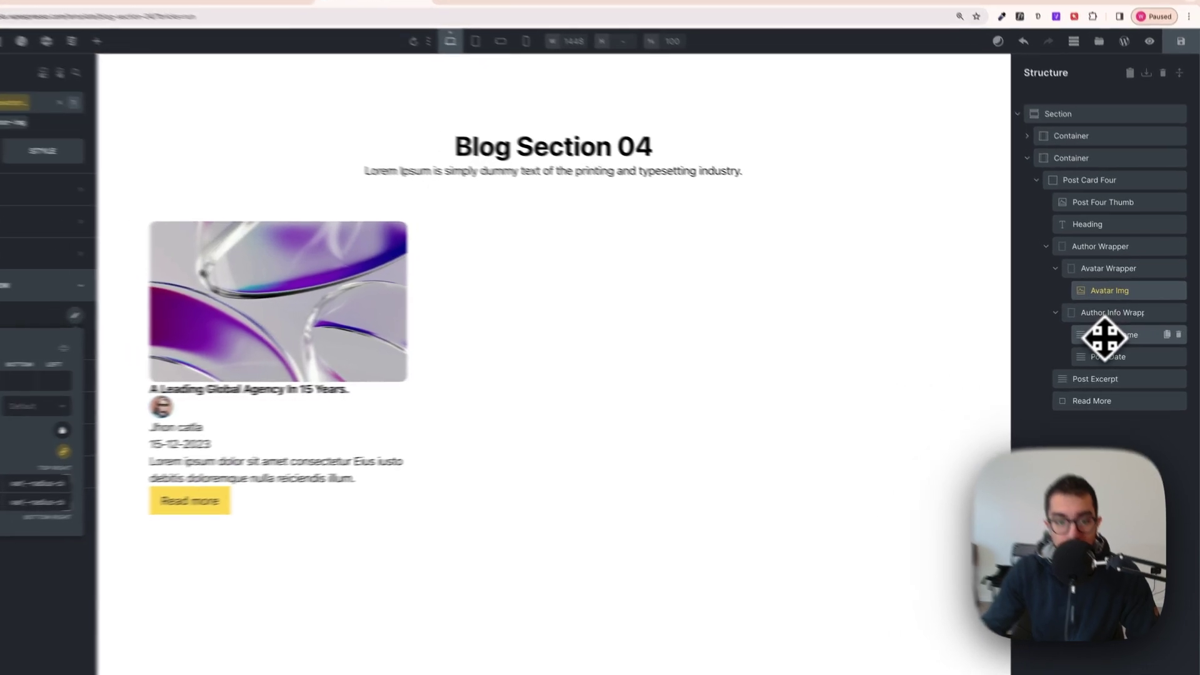
On the .post-card-four__author-name class, set the Author Name's font weight to 600 and font size to calc(var(--text-xs)*1.3).
click(1114, 337)
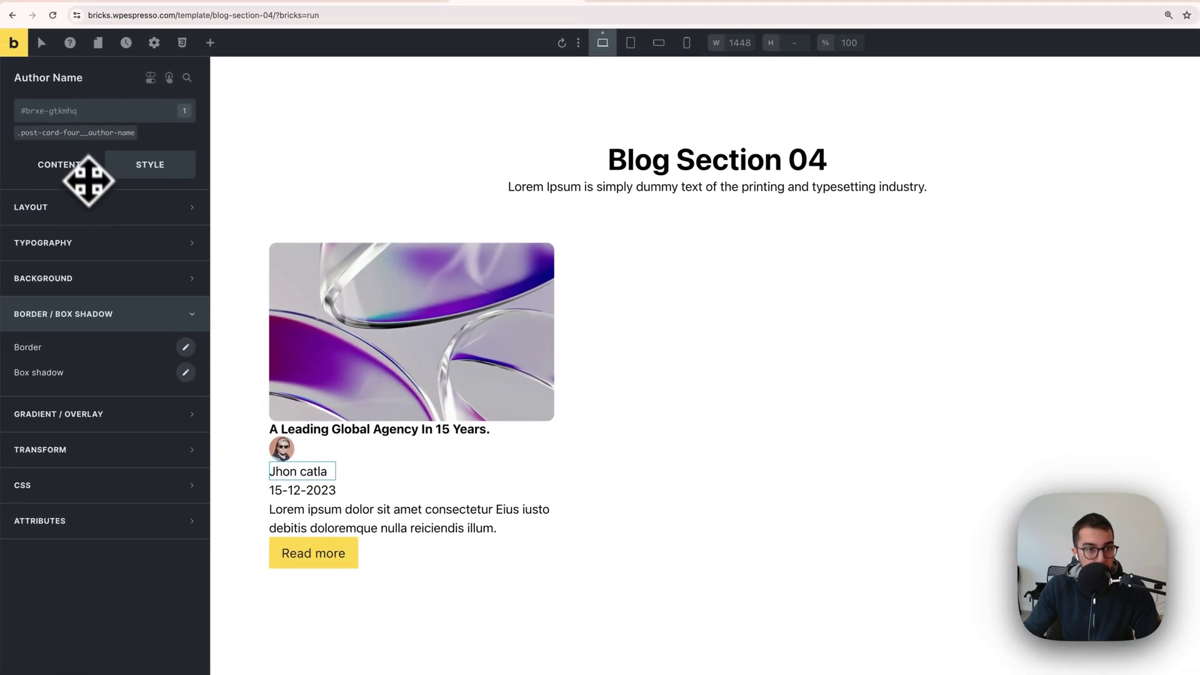
click(75, 135)
click(100, 243)
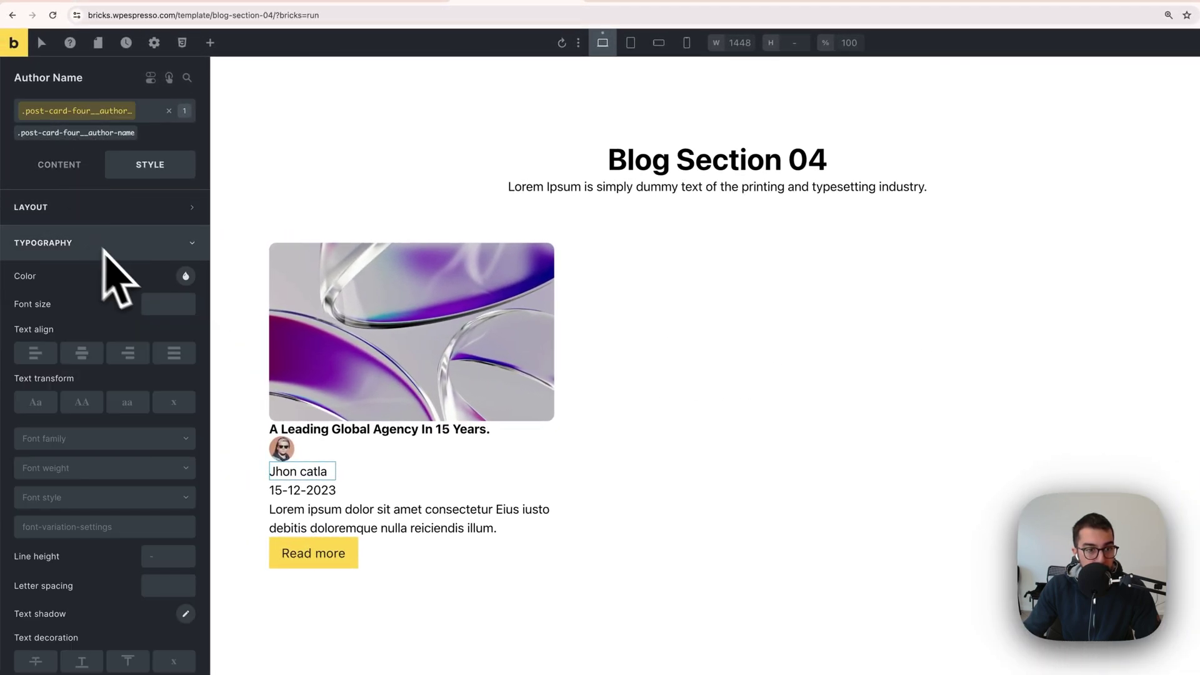
click(165, 304)
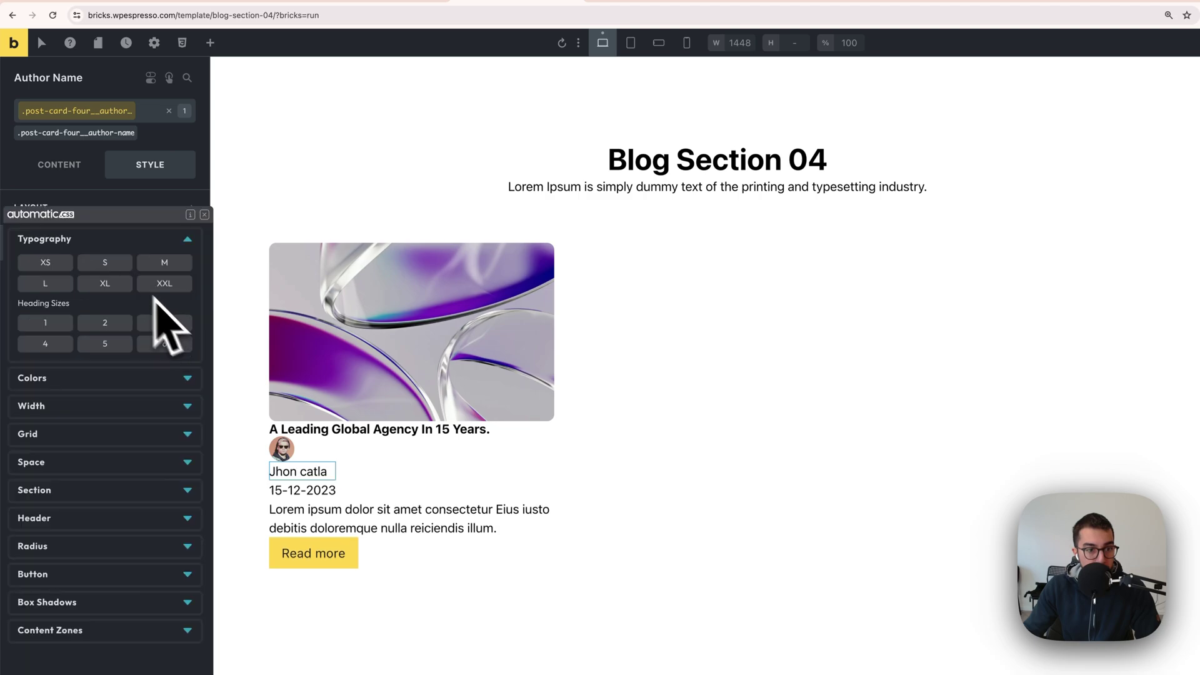
click(49, 268)
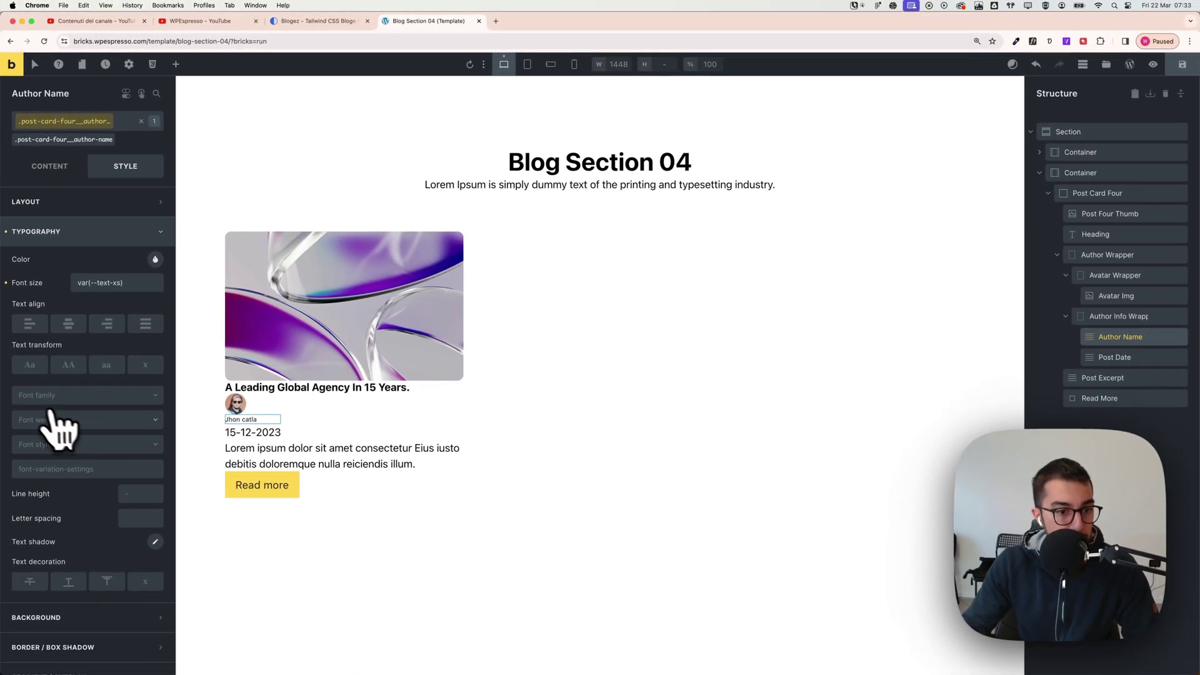
click(55, 419)
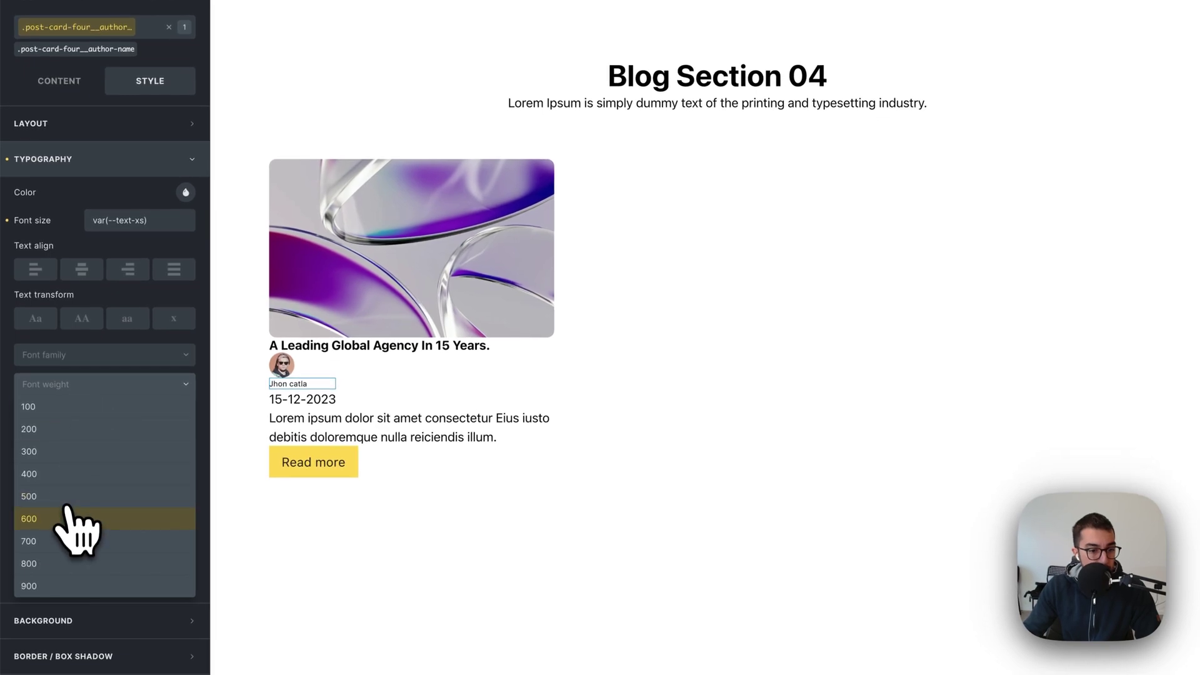
click(69, 519)
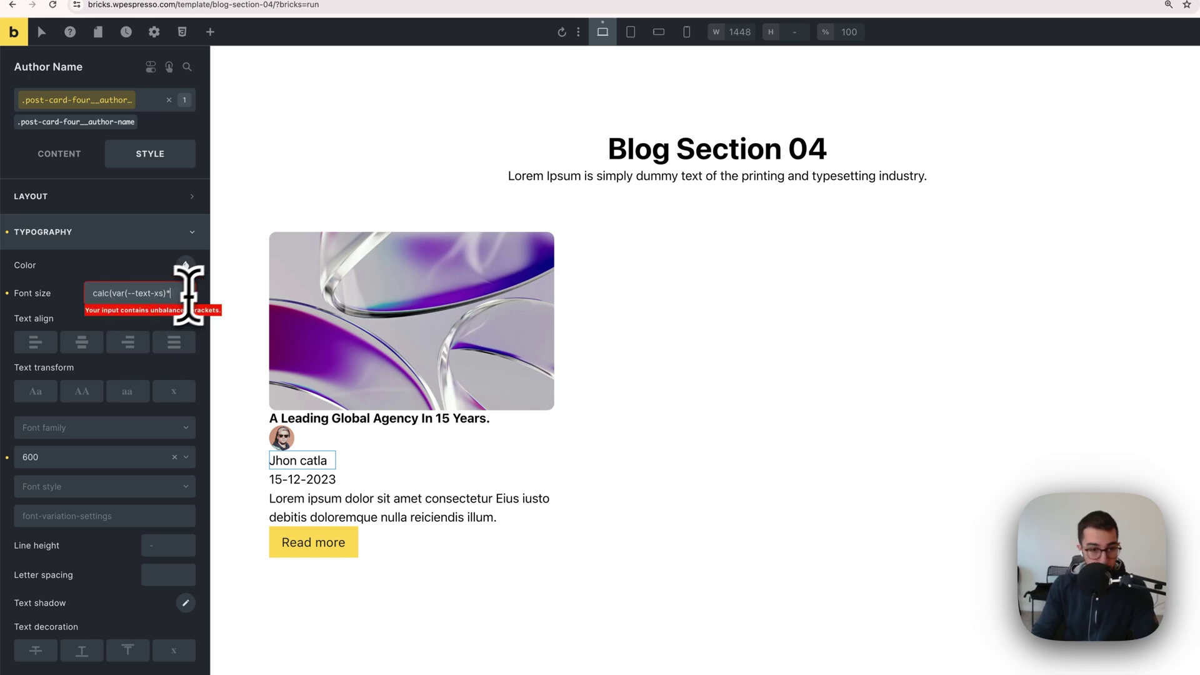
text(1.3)
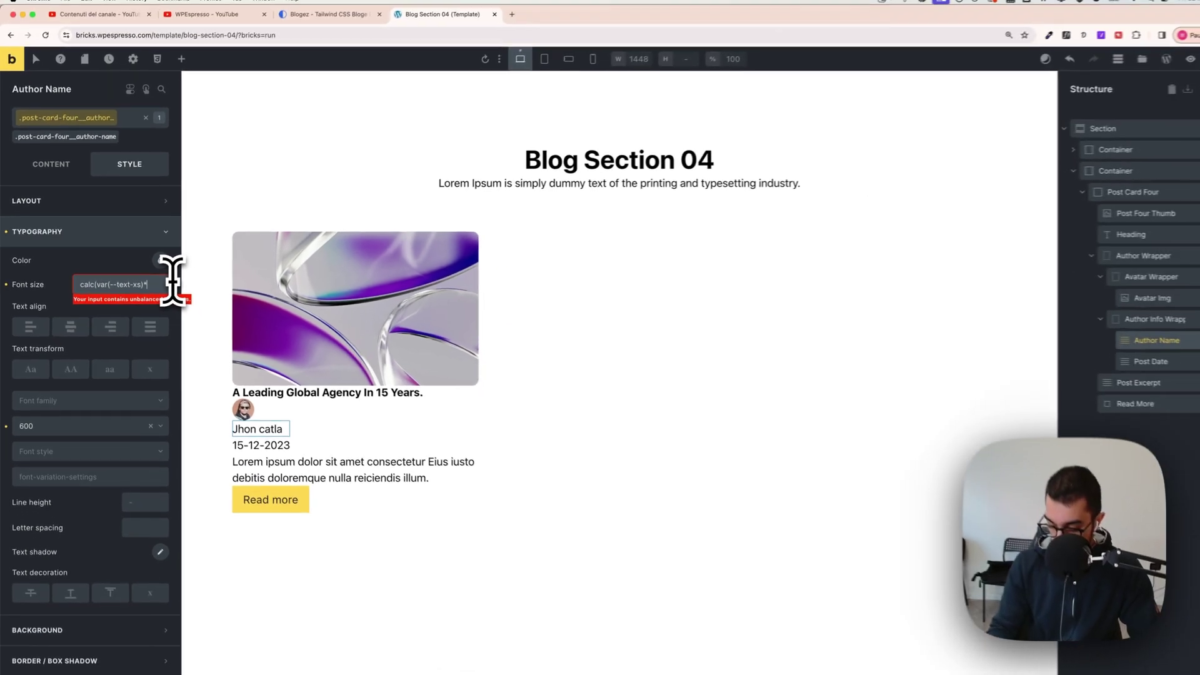
text())
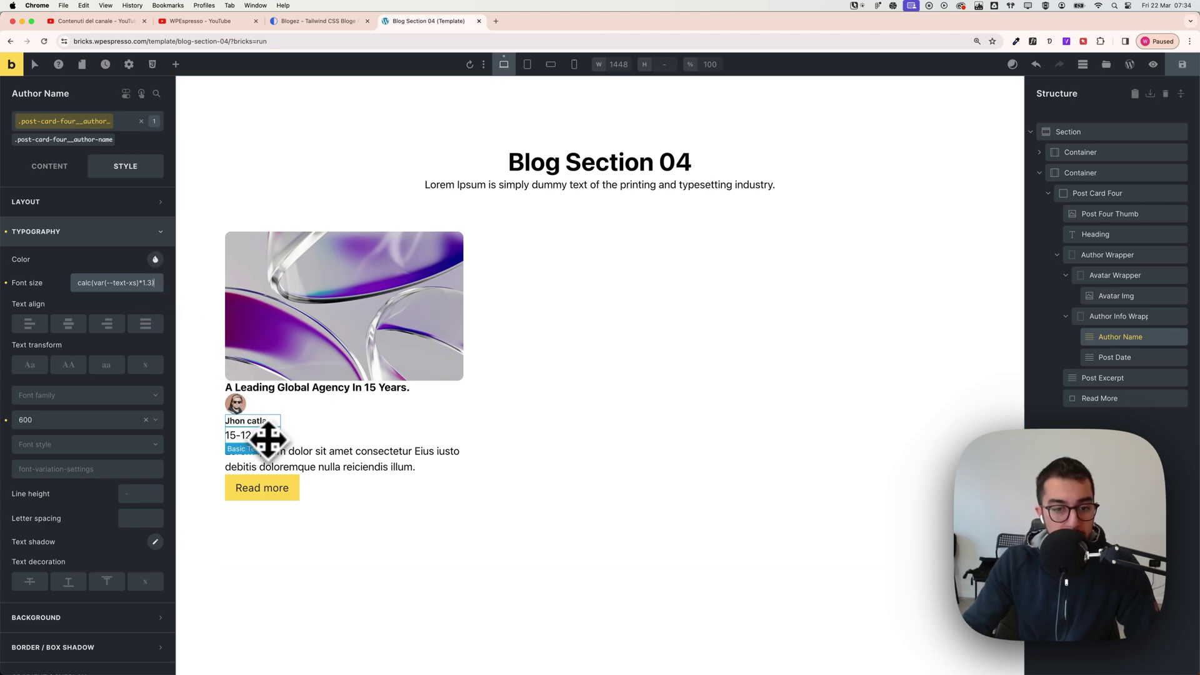
Set the Post Date's font size to var(--text-xs) on its .post-card-four__post-date class.
click(269, 438)
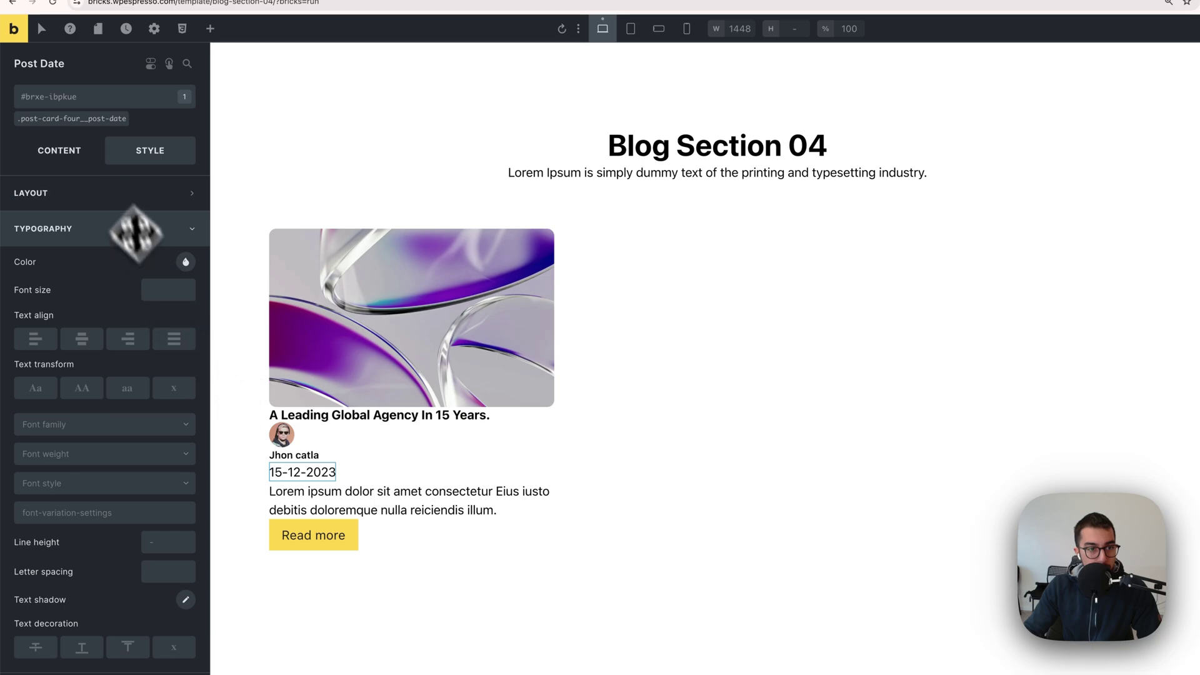
click(83, 118)
click(164, 290)
click(186, 290)
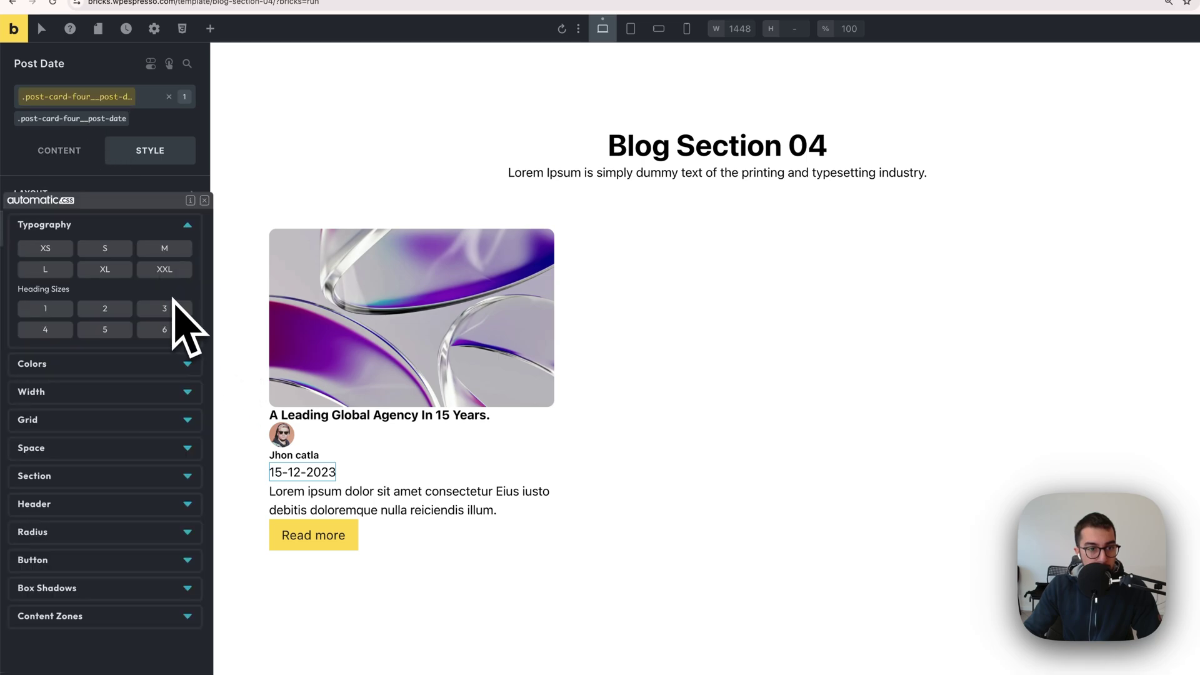
click(72, 256)
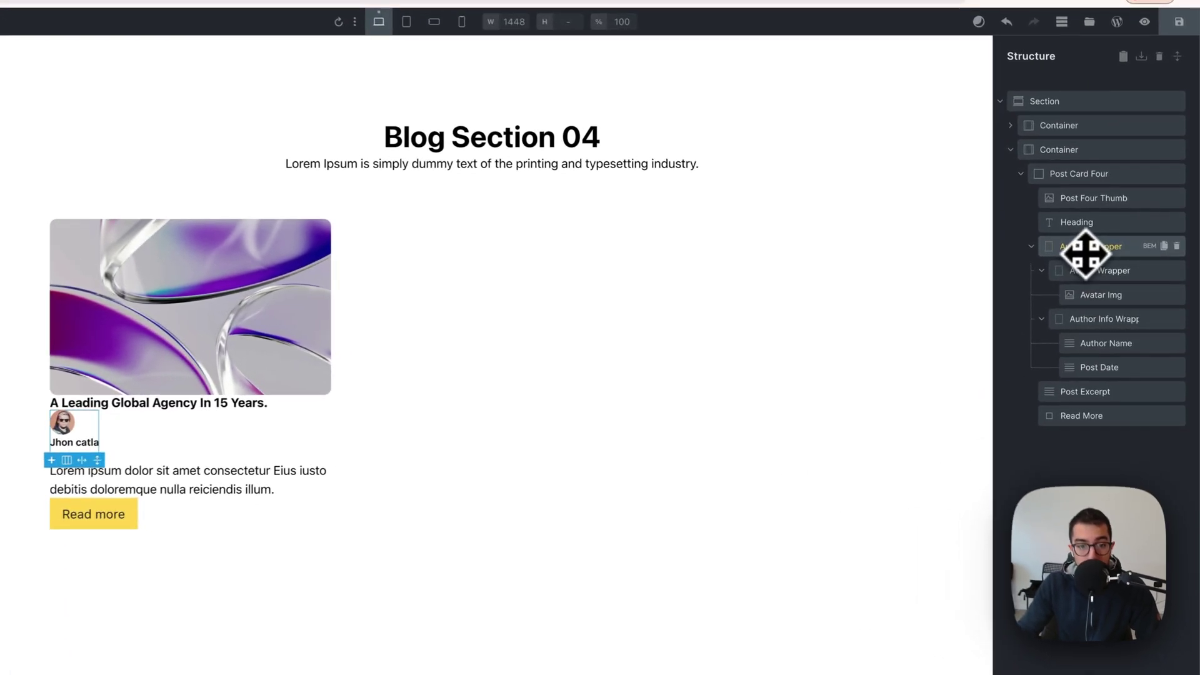
On the .post-card-four__author-wrapper class, set the Author Wrapper's display to flex with a horizontal row direction.
click(1062, 257)
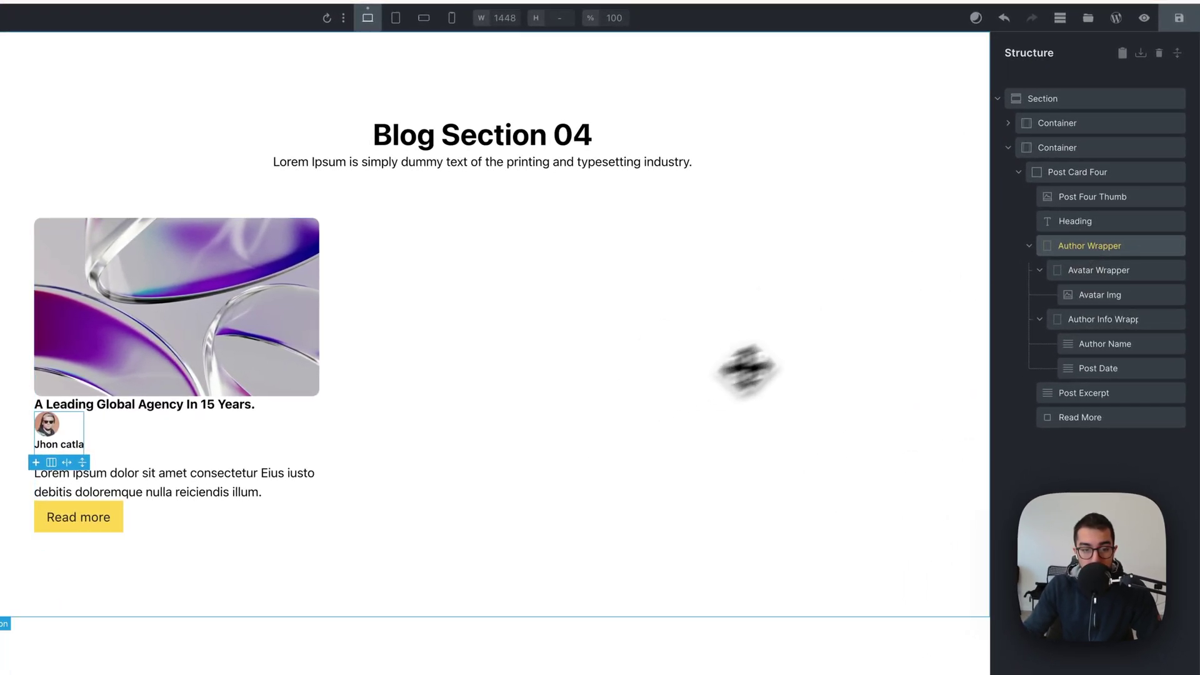
drag(1092, 250, 212, 284)
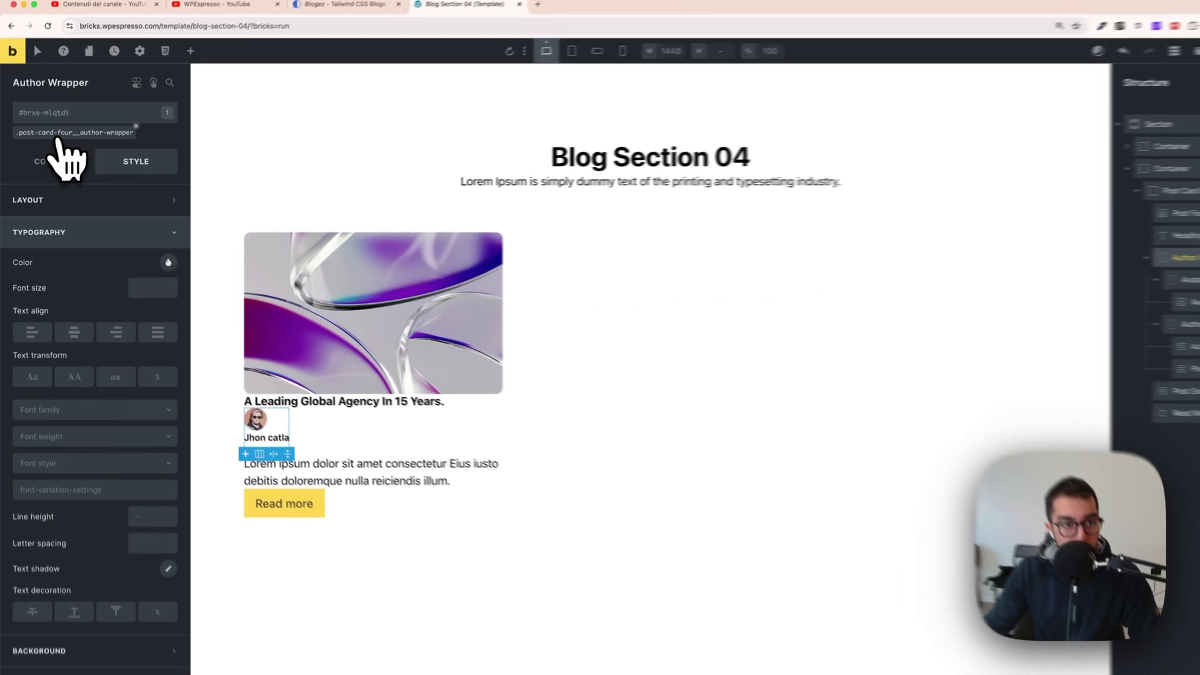
click(62, 141)
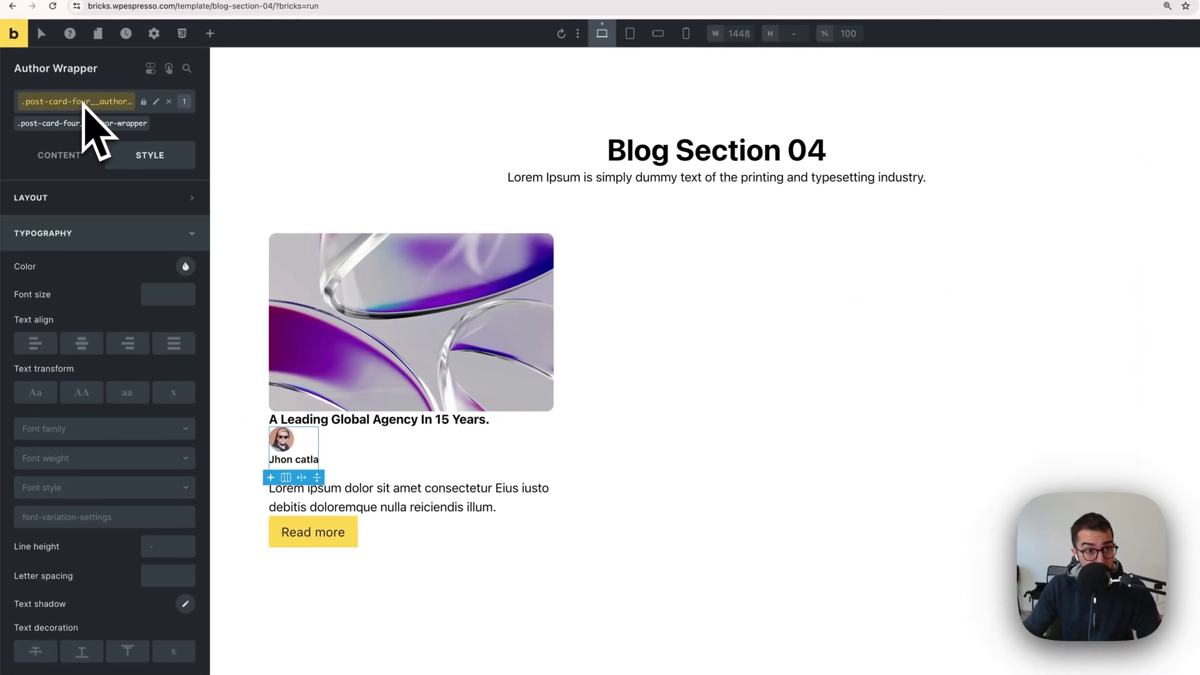
click(61, 156)
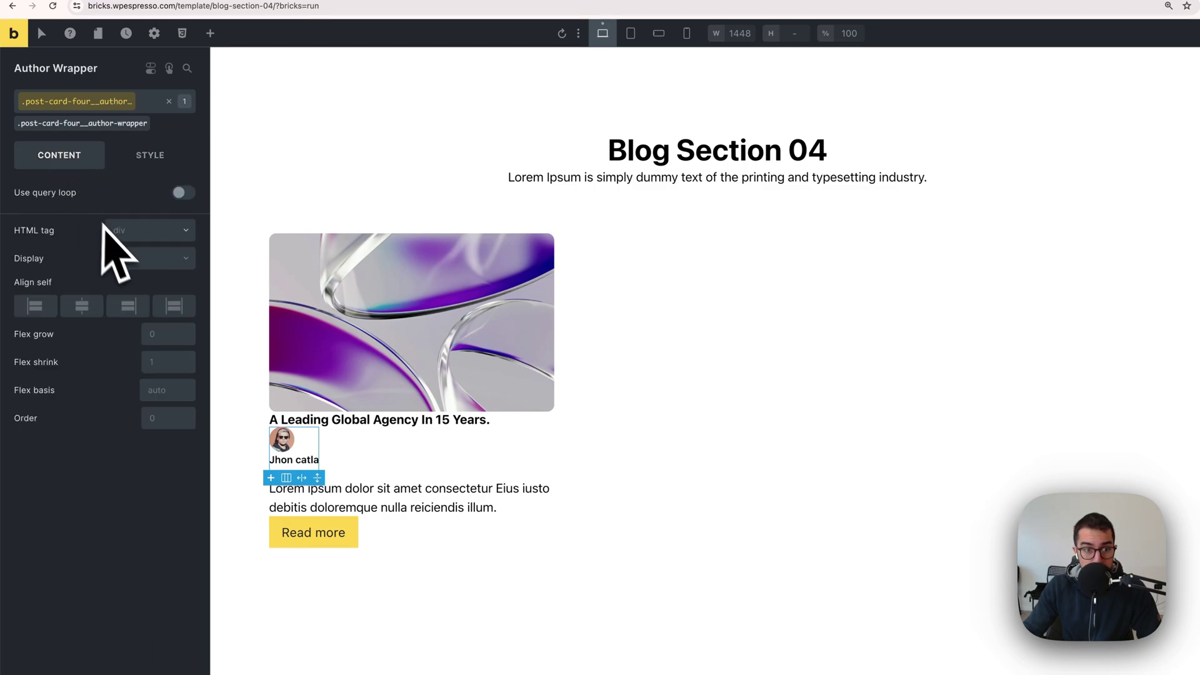
click(141, 259)
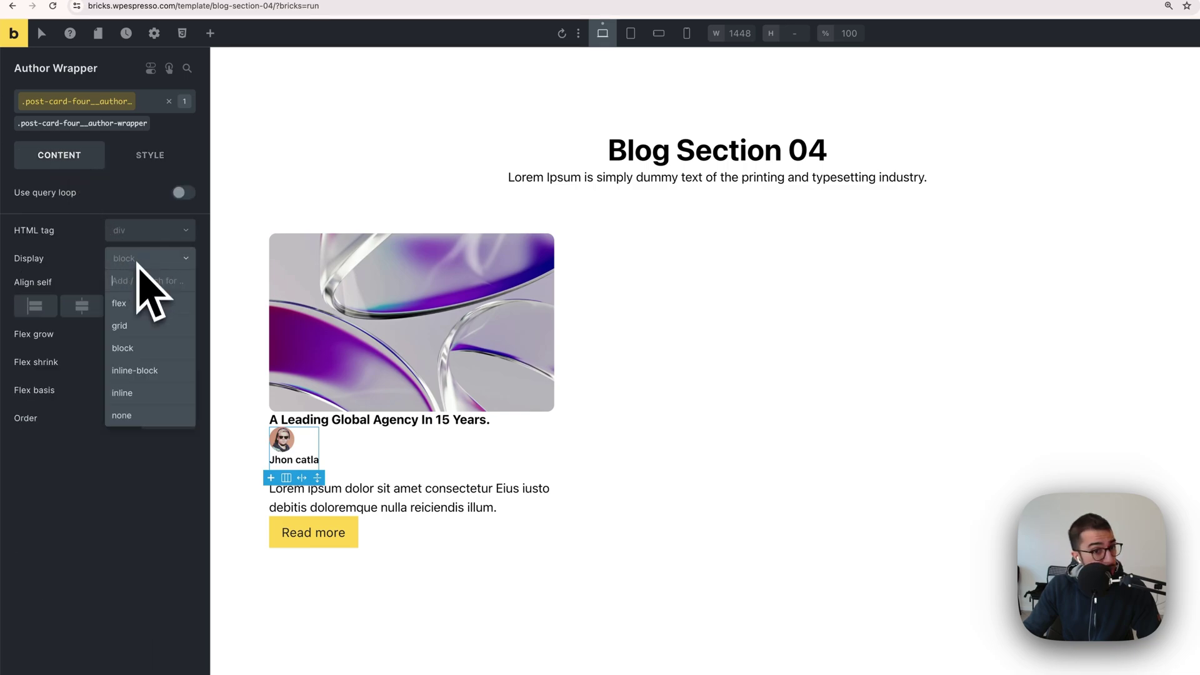
click(148, 303)
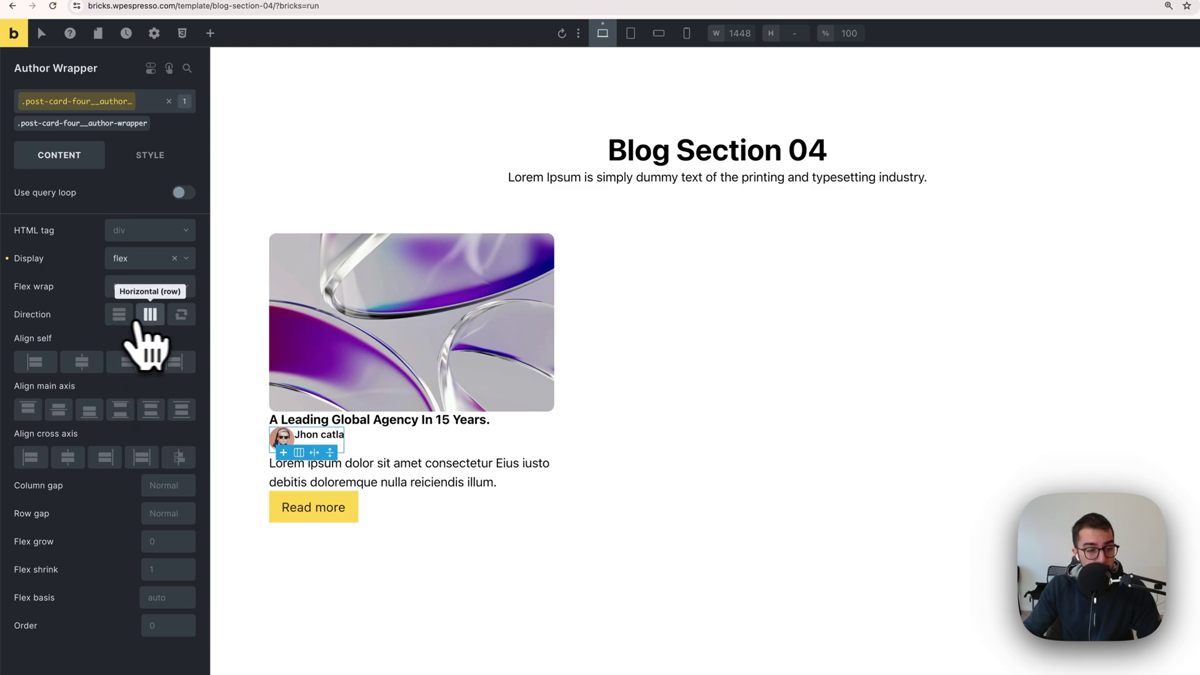
click(150, 315)
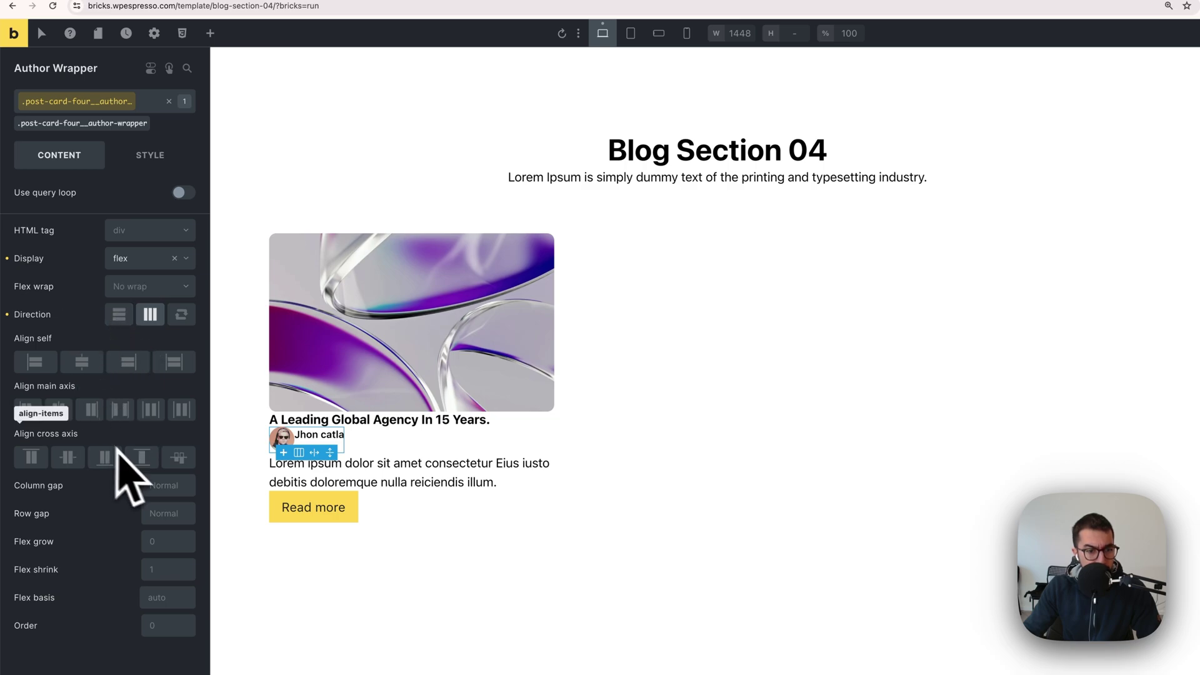
Set the Author Wrapper's column gap to var(--space-xs) and compare the card with the reference page's Blog Section 2.
right_click(162, 490)
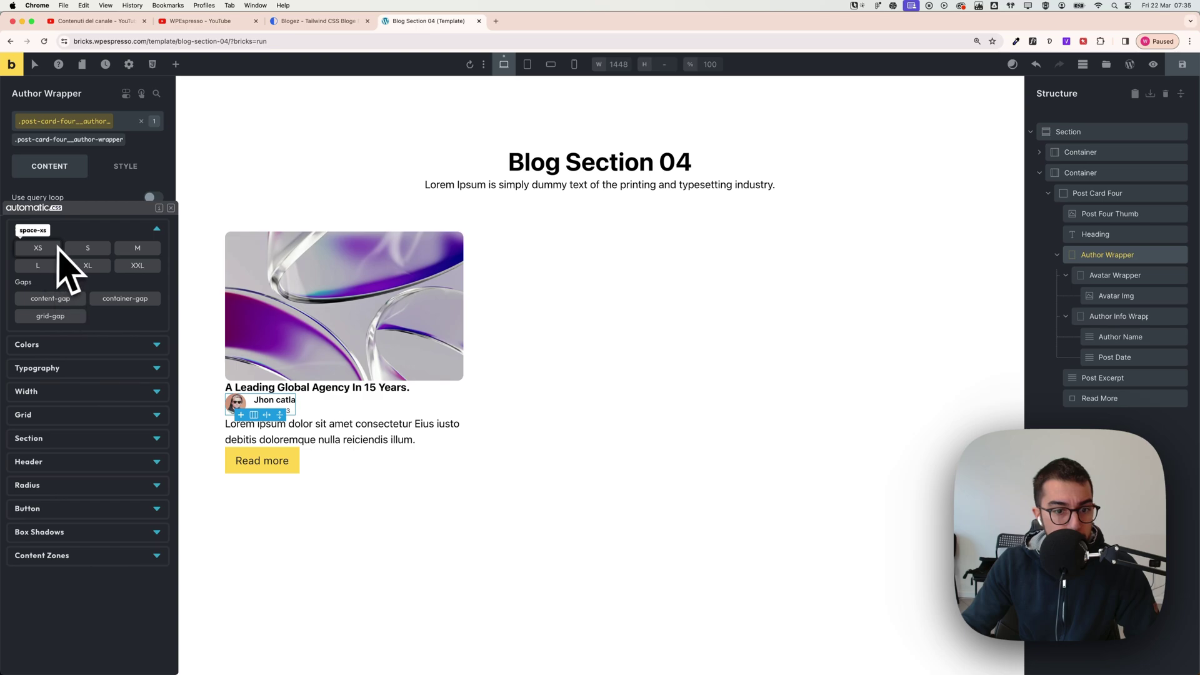
click(57, 248)
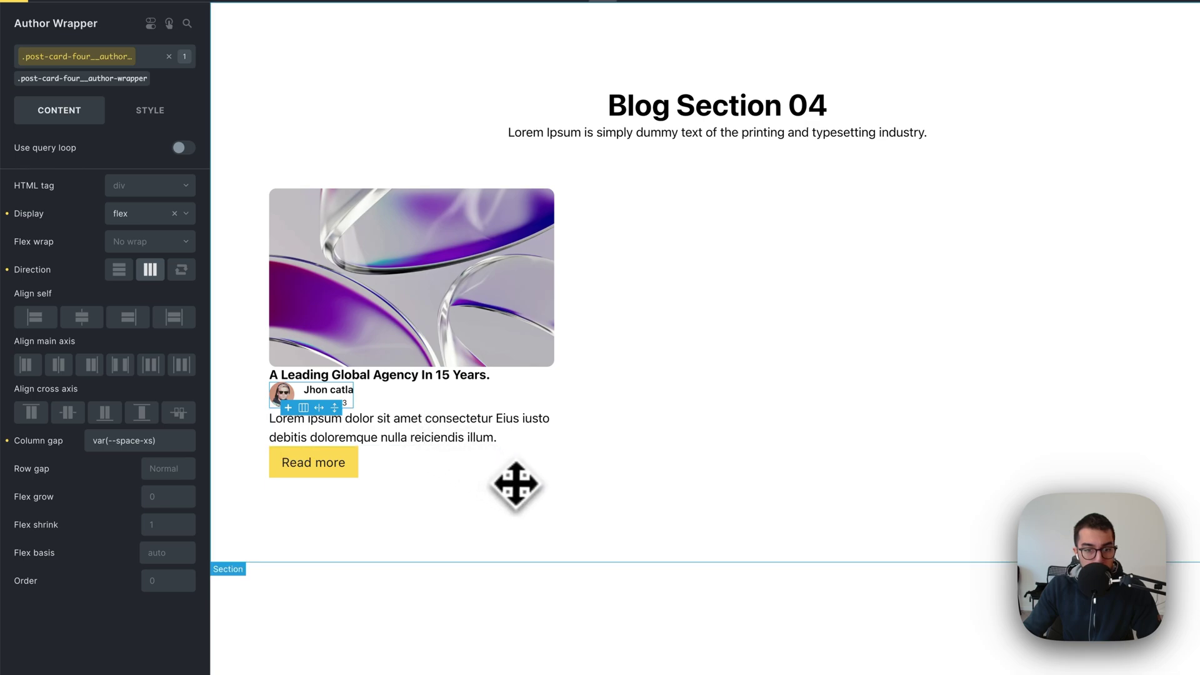
click(486, 503)
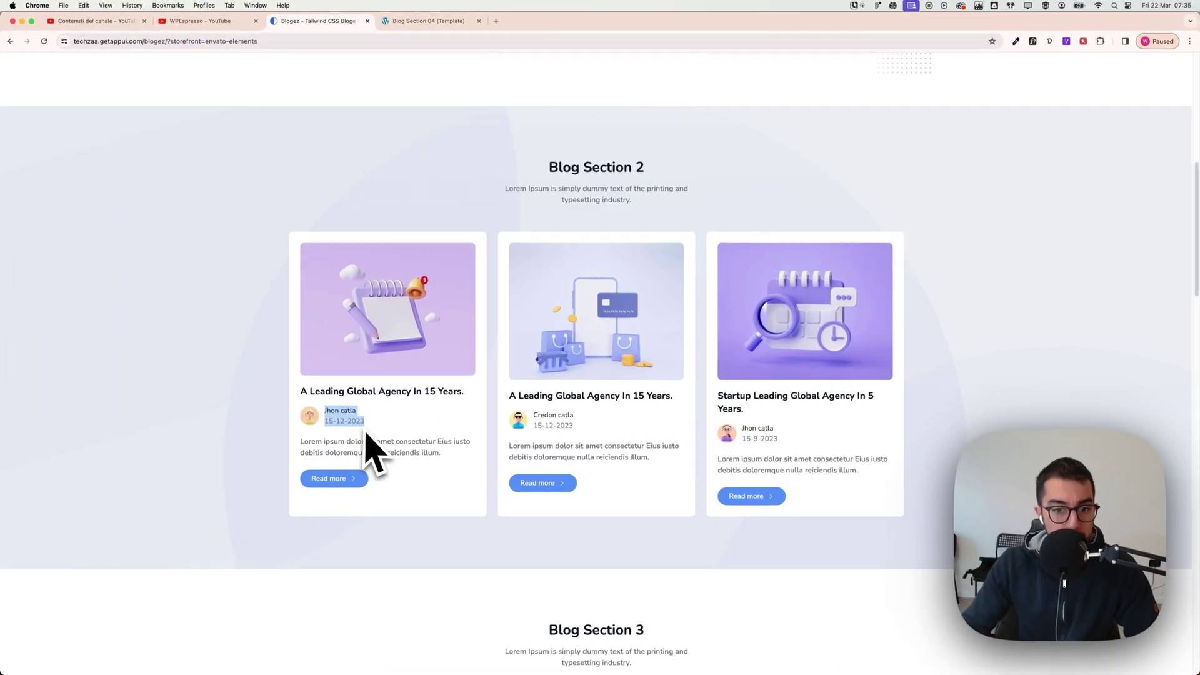
key(ctrl+Tab)
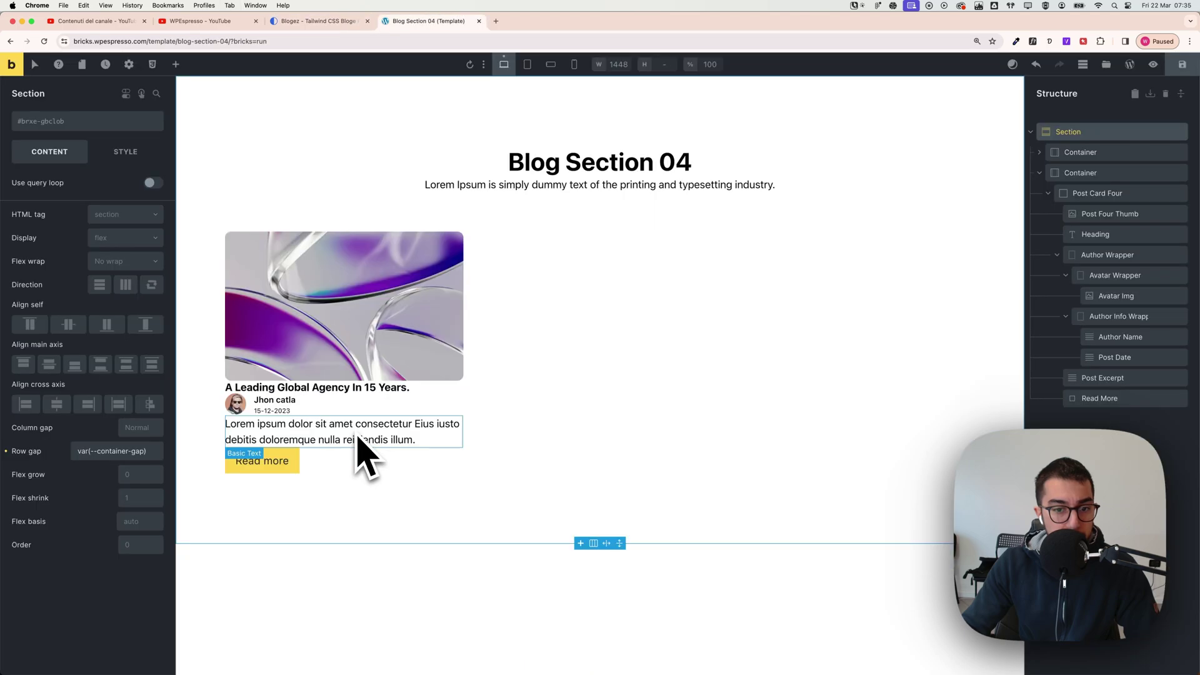
key(ctrl+shift+Tab)
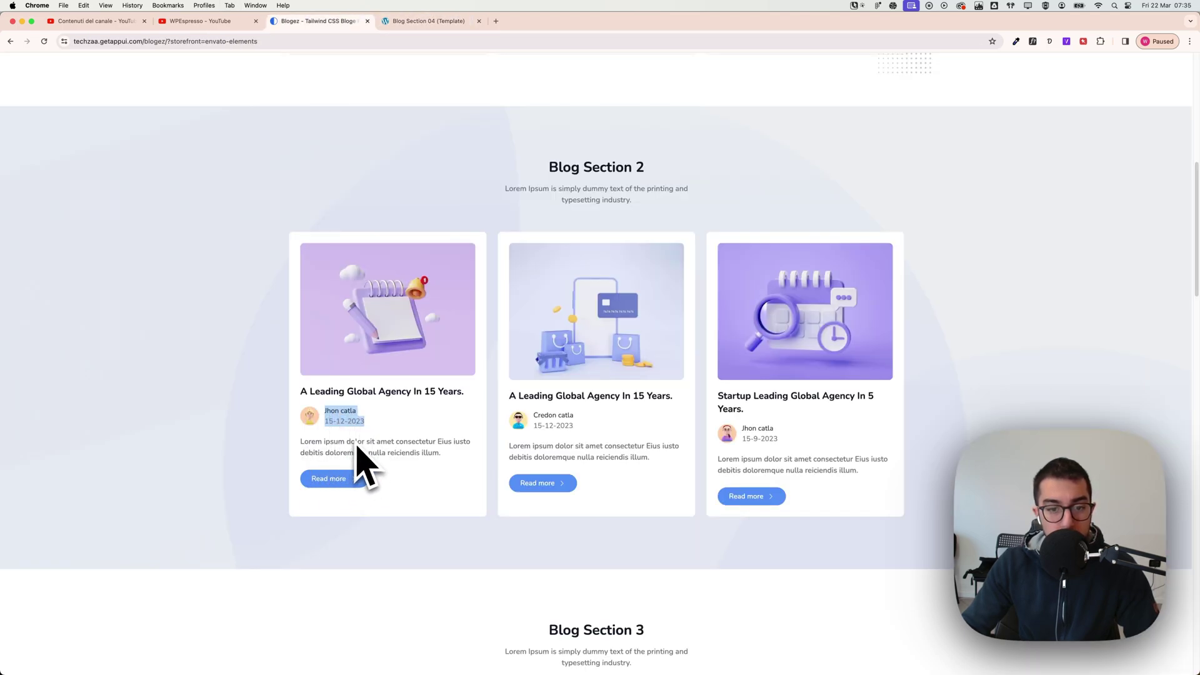
key(ctrl+Tab)
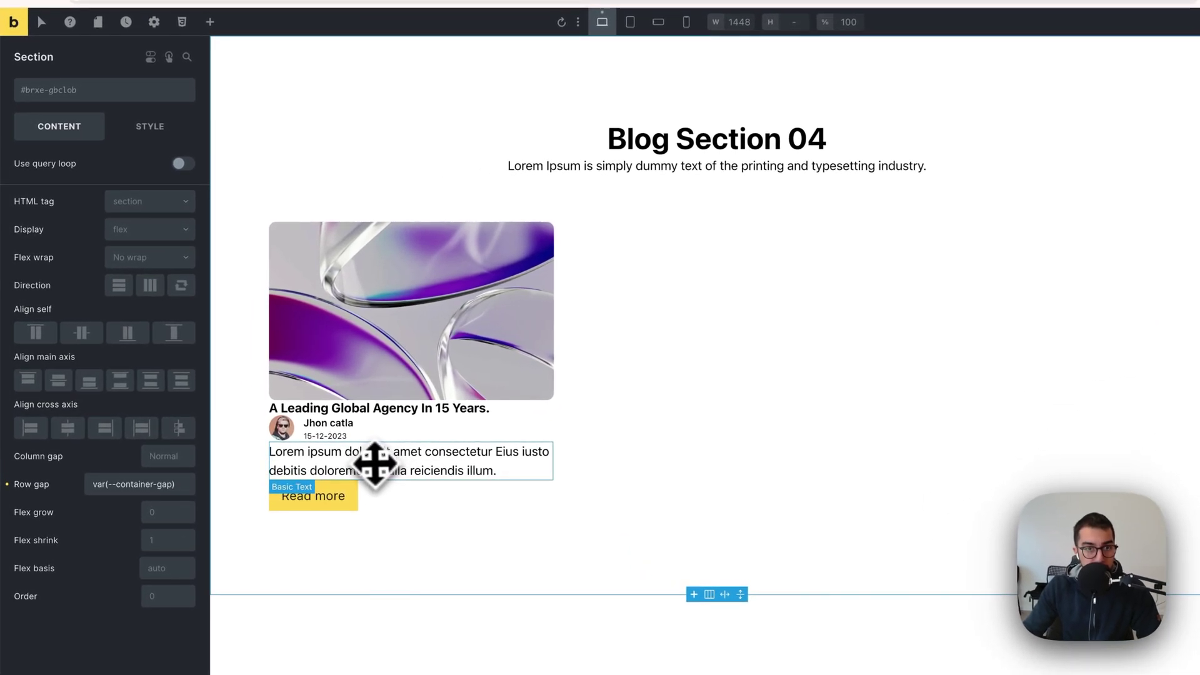
key(ctrl+Tab)
key(ctrl+Tab)
On the .post-card-four__post-excerpt class, set the Post Excerpt's font size to calc(var(--text-s)*1.3).
click(433, 469)
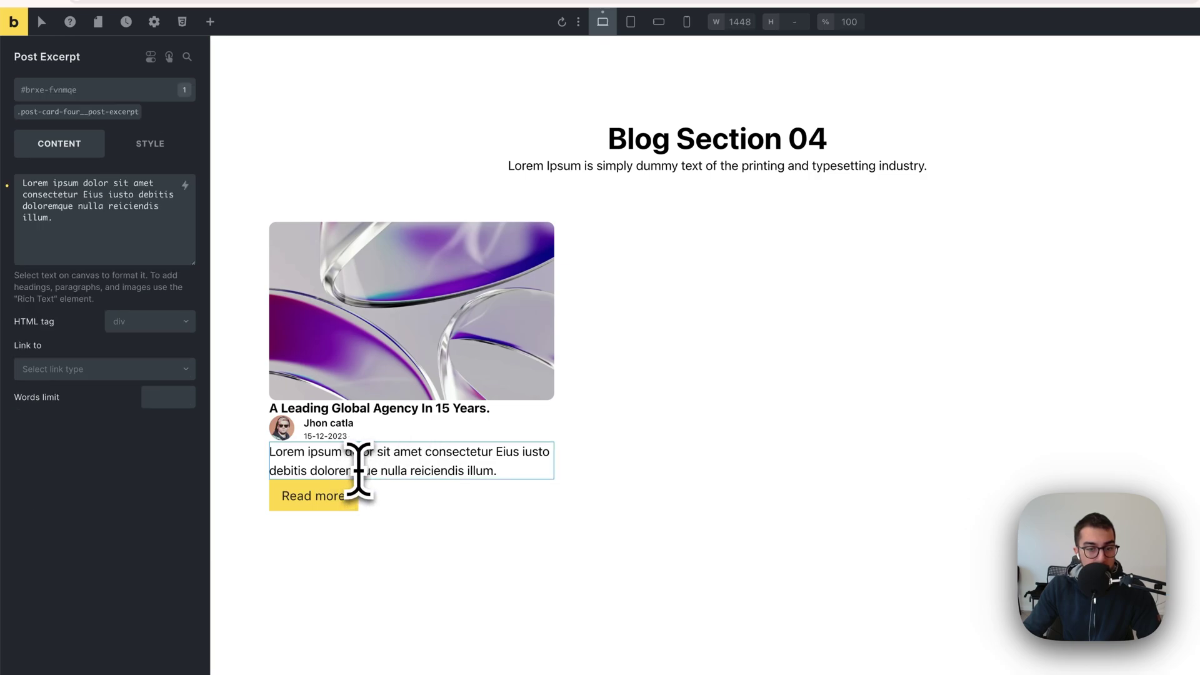
click(80, 112)
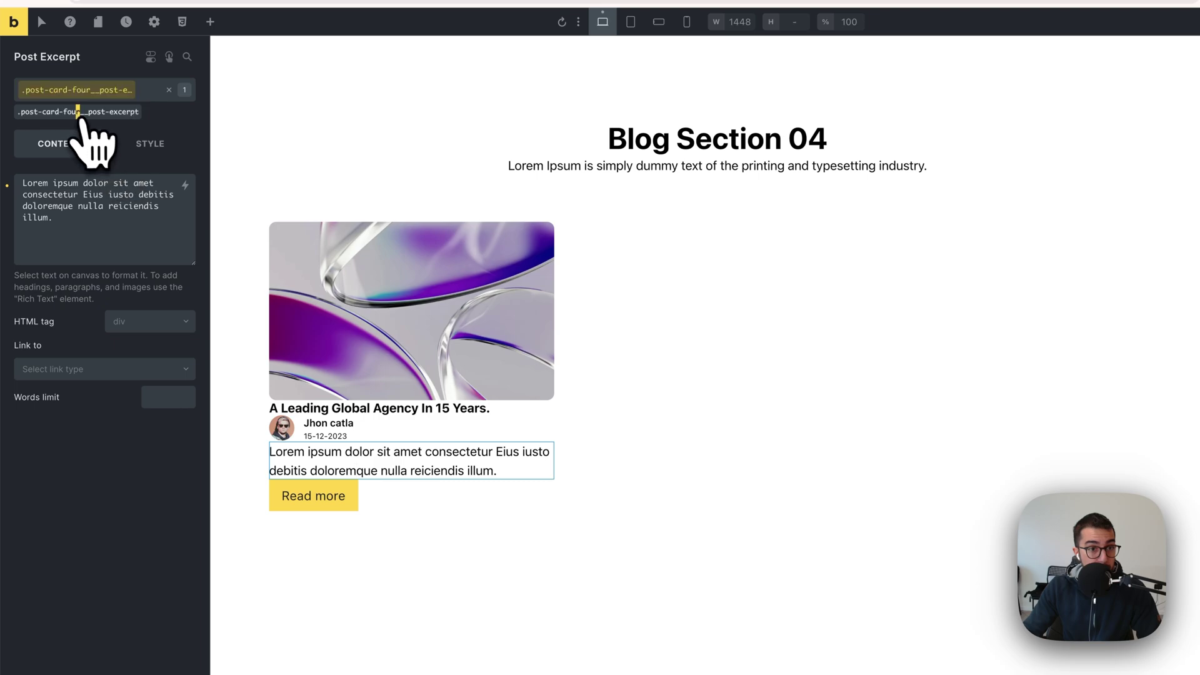
click(141, 145)
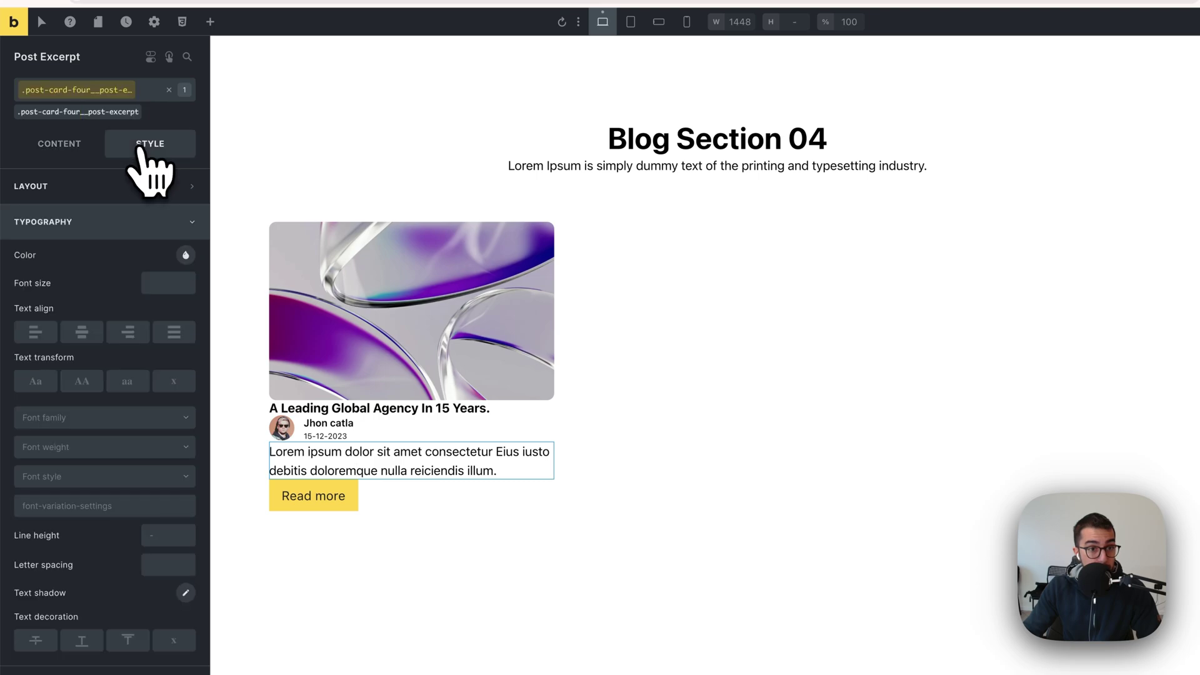
right_click(162, 284)
click(63, 243)
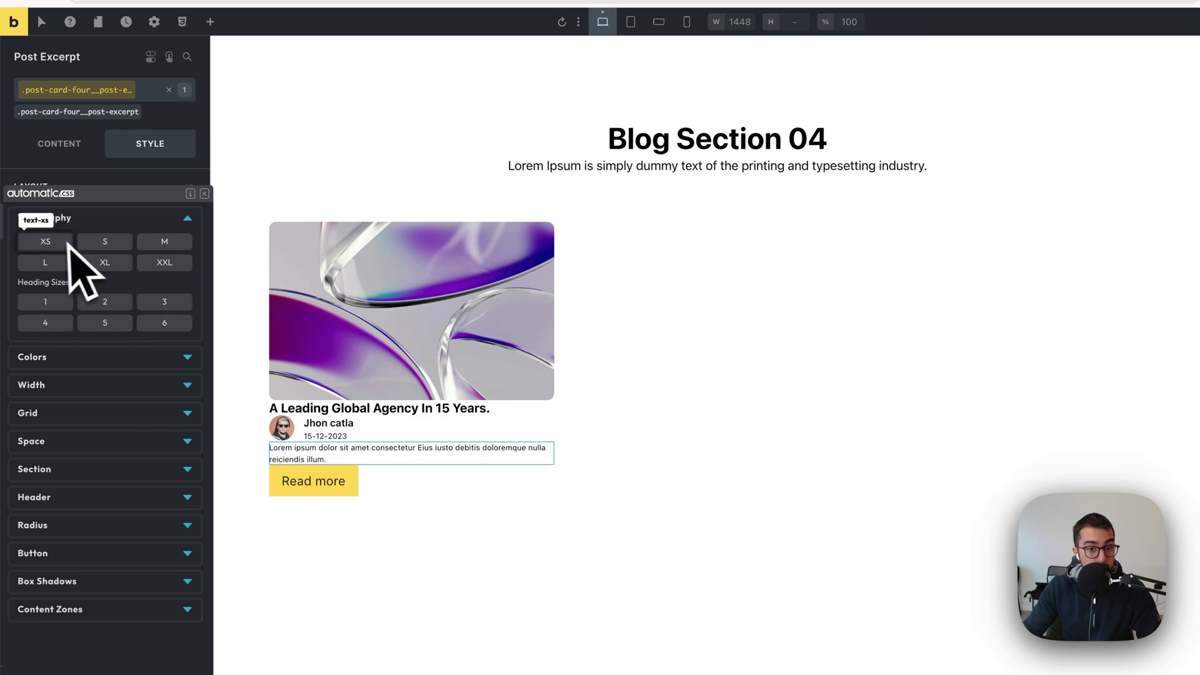
click(100, 245)
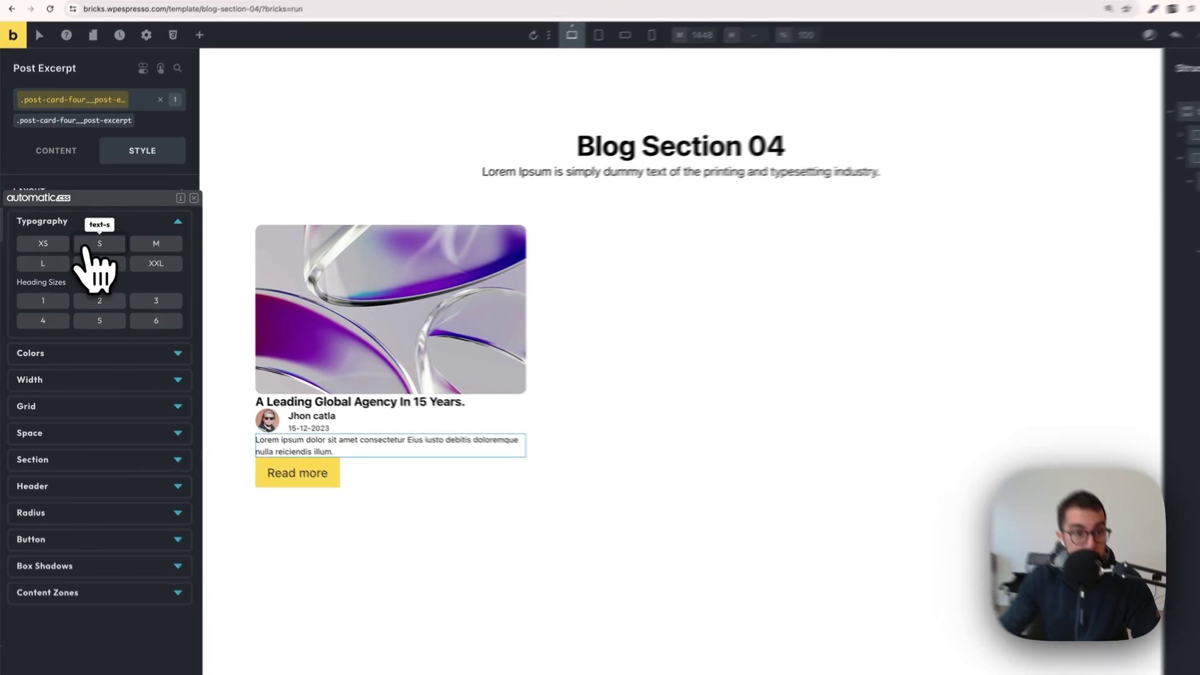
click(161, 244)
click(101, 250)
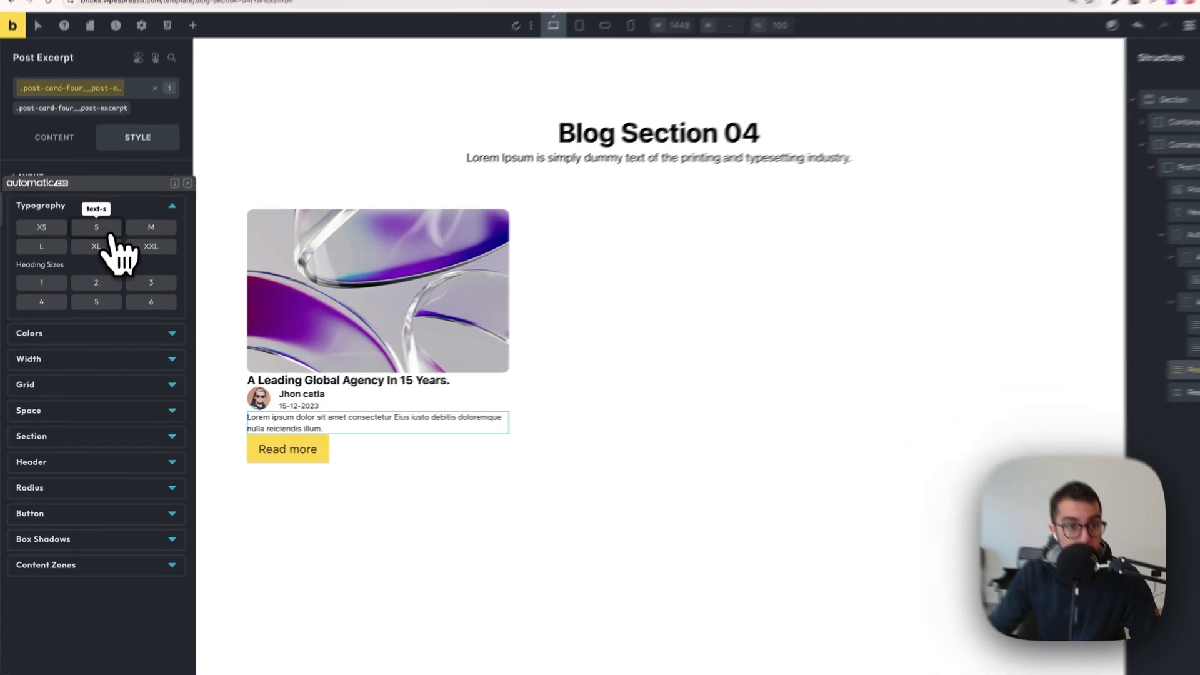
key(Escape)
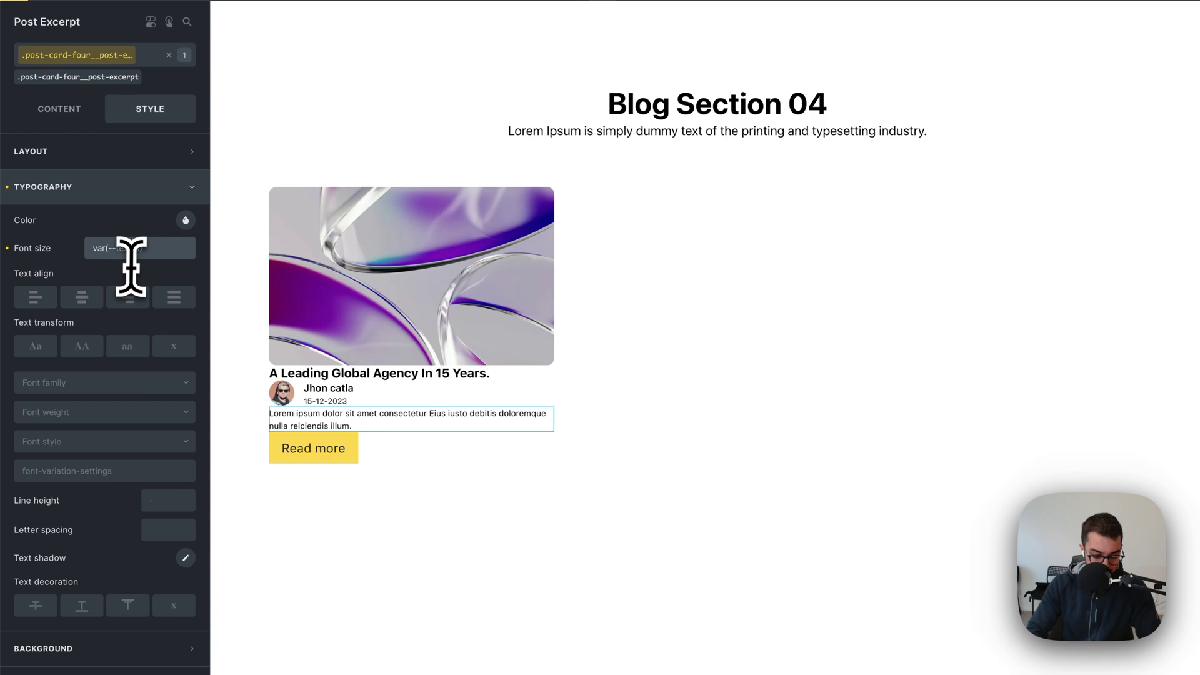
text(calc()
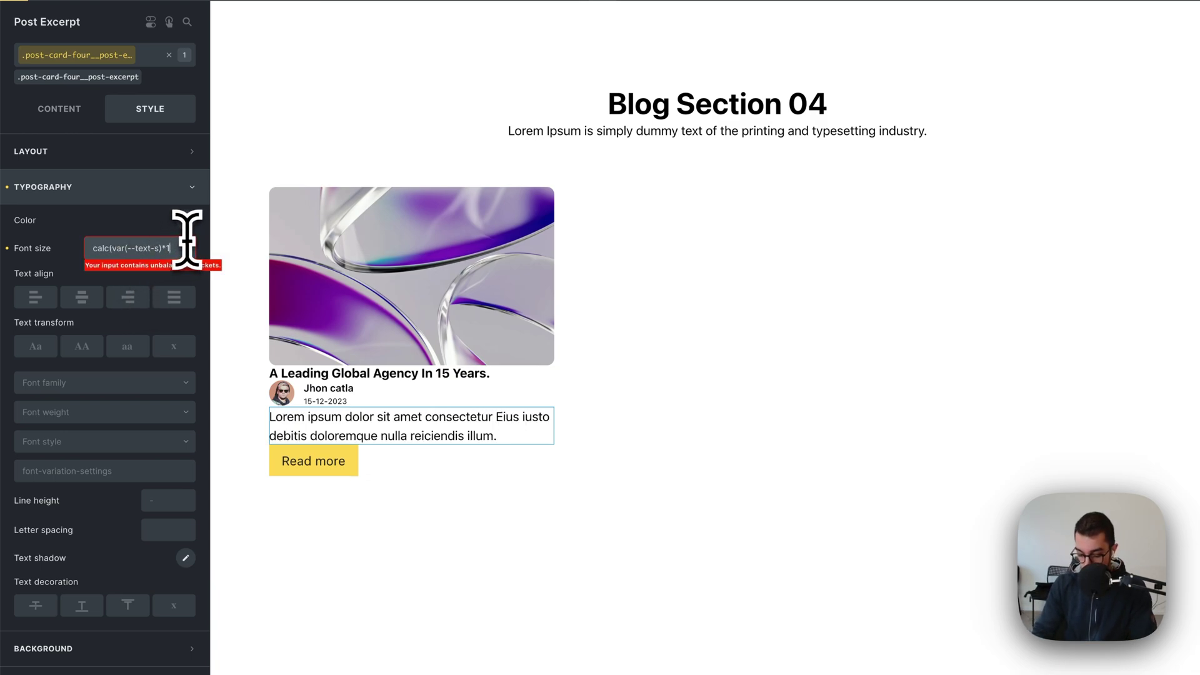
text(*1.3))
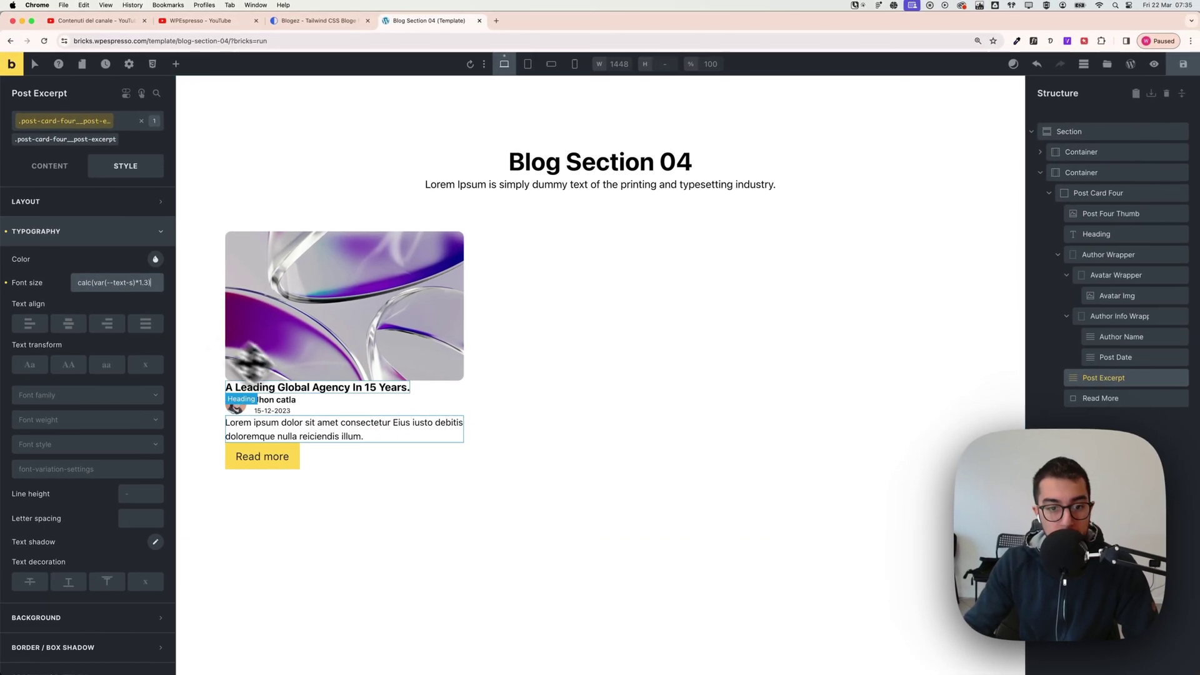
On the .post-card-four__read-more class, add the right-pointing angle icon from the Fontawesome - Solid library to the Read More button.
click(273, 459)
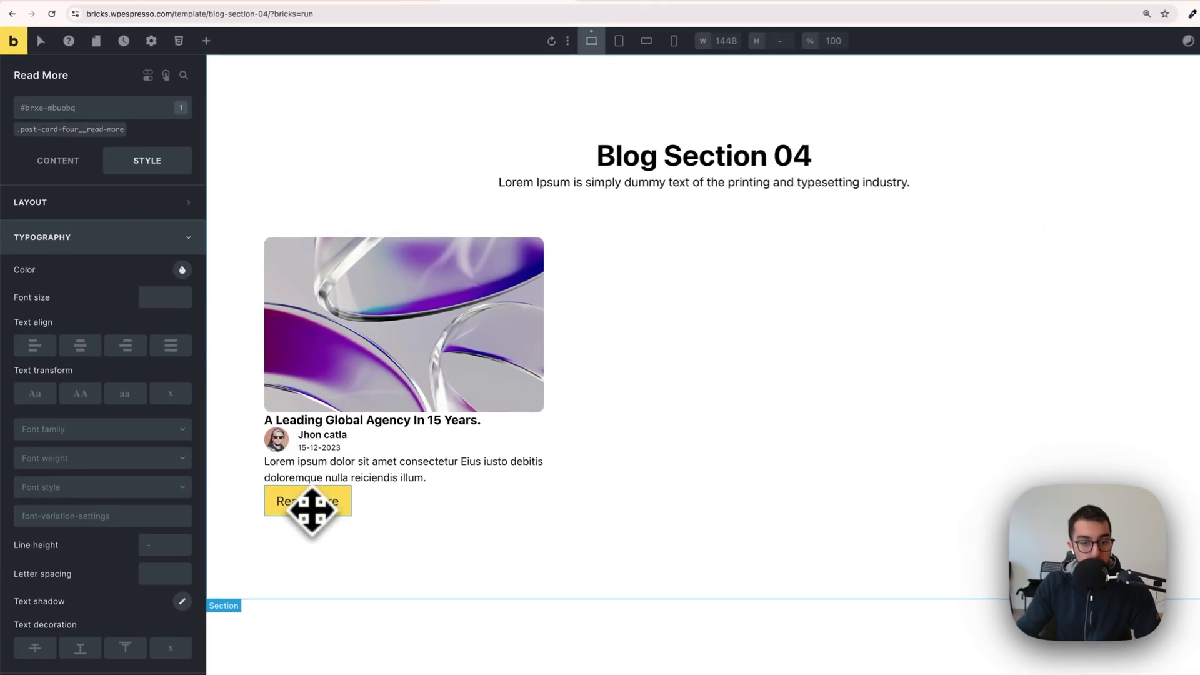
triple_click(323, 508)
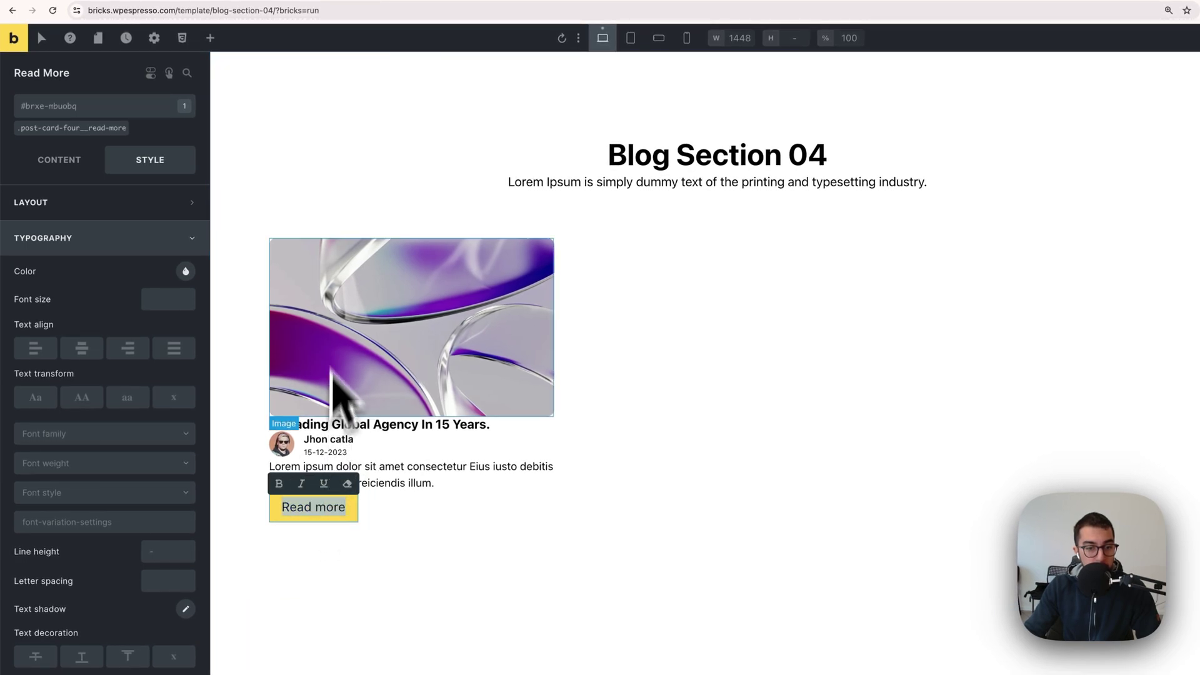
click(78, 128)
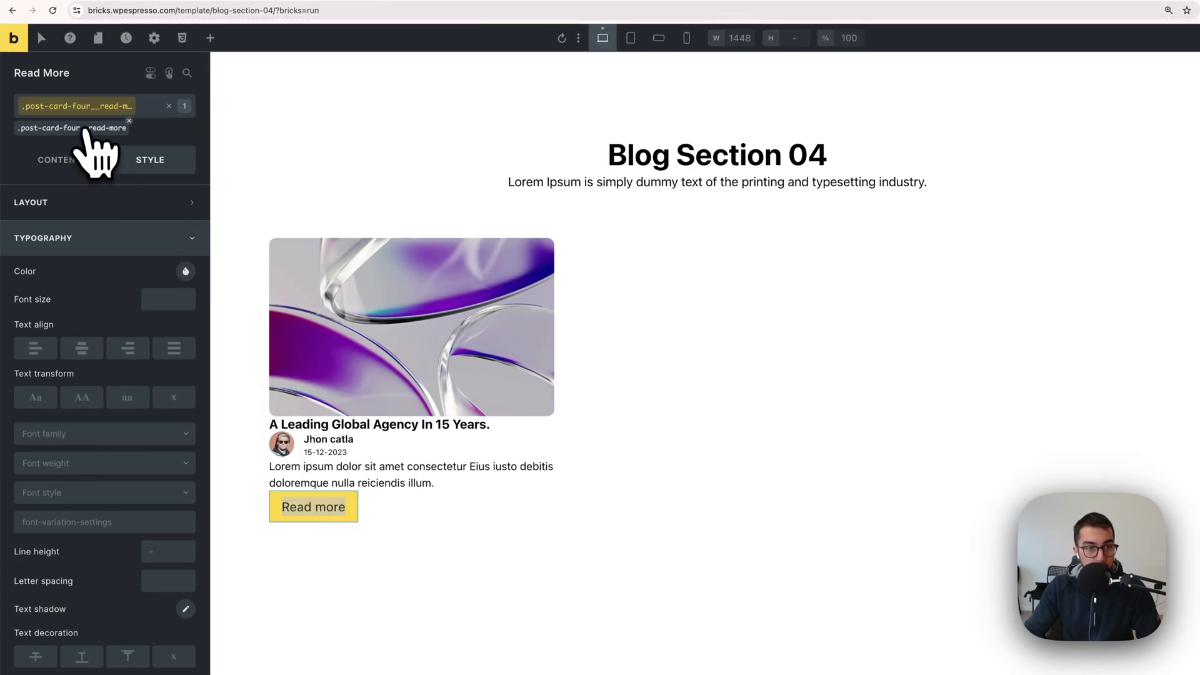
click(76, 160)
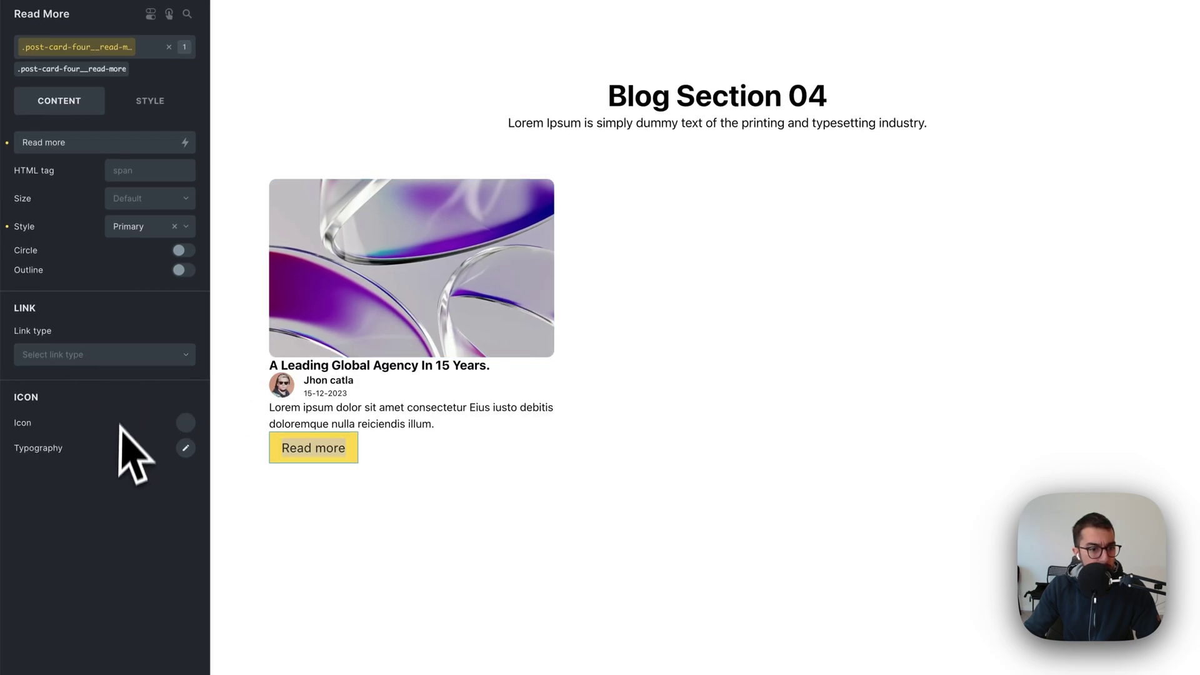
click(186, 427)
click(150, 486)
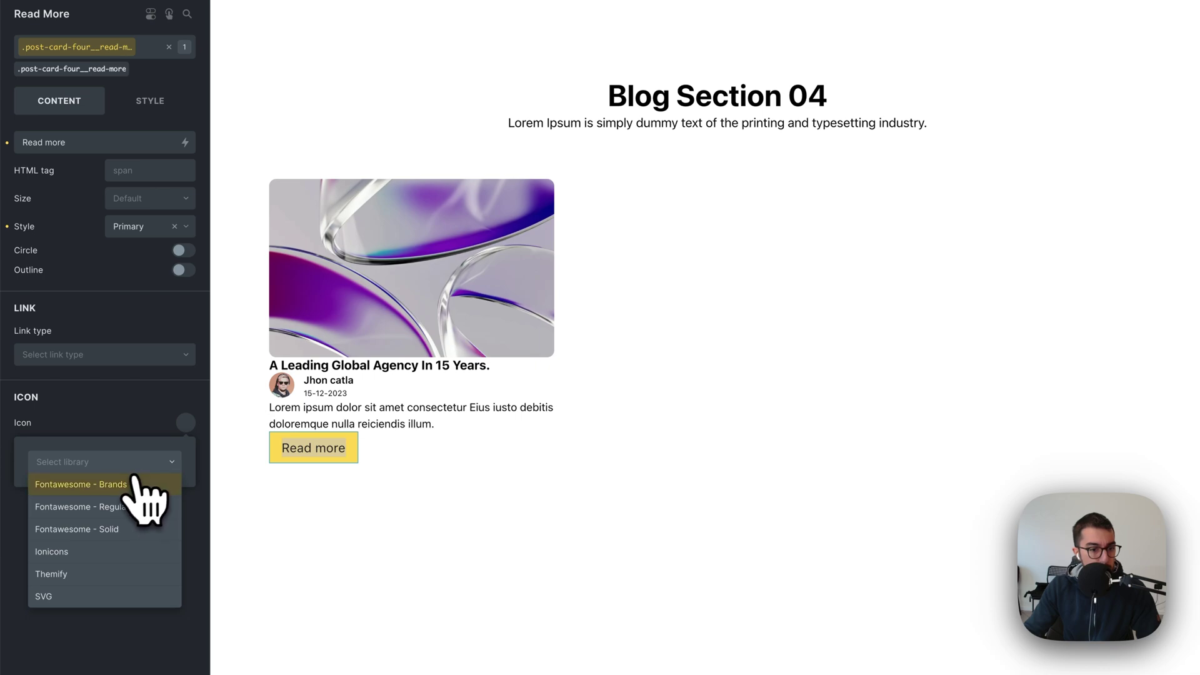
click(111, 525)
scroll(125, 556, down, 5)
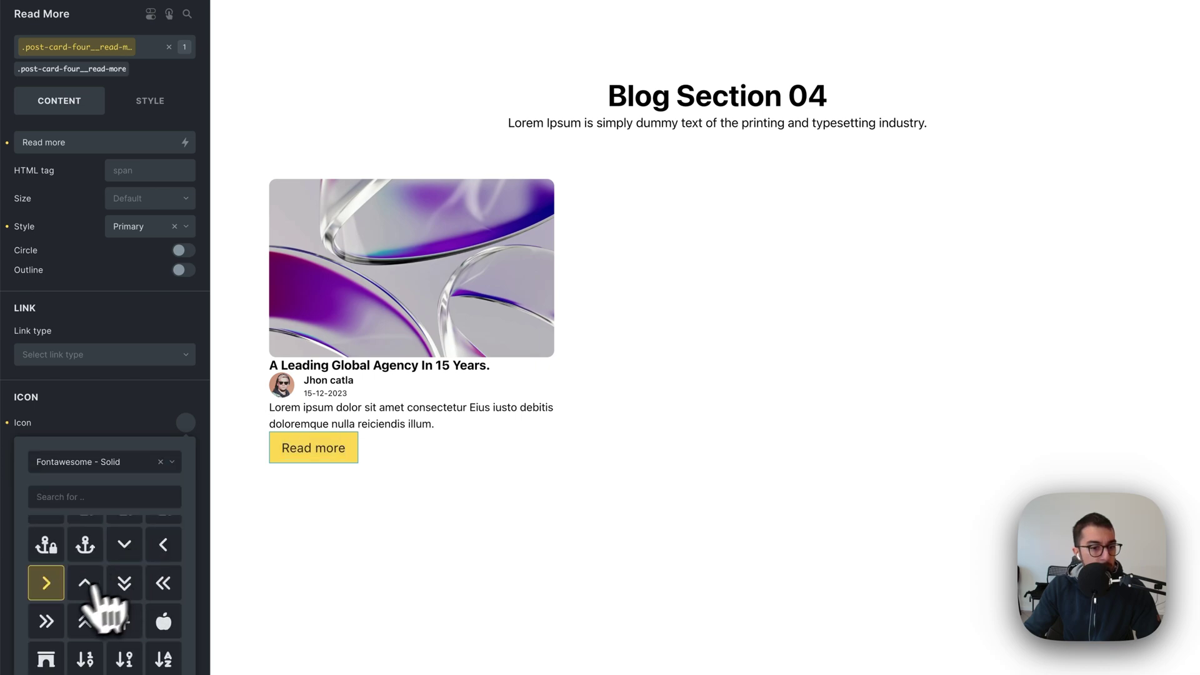
click(147, 423)
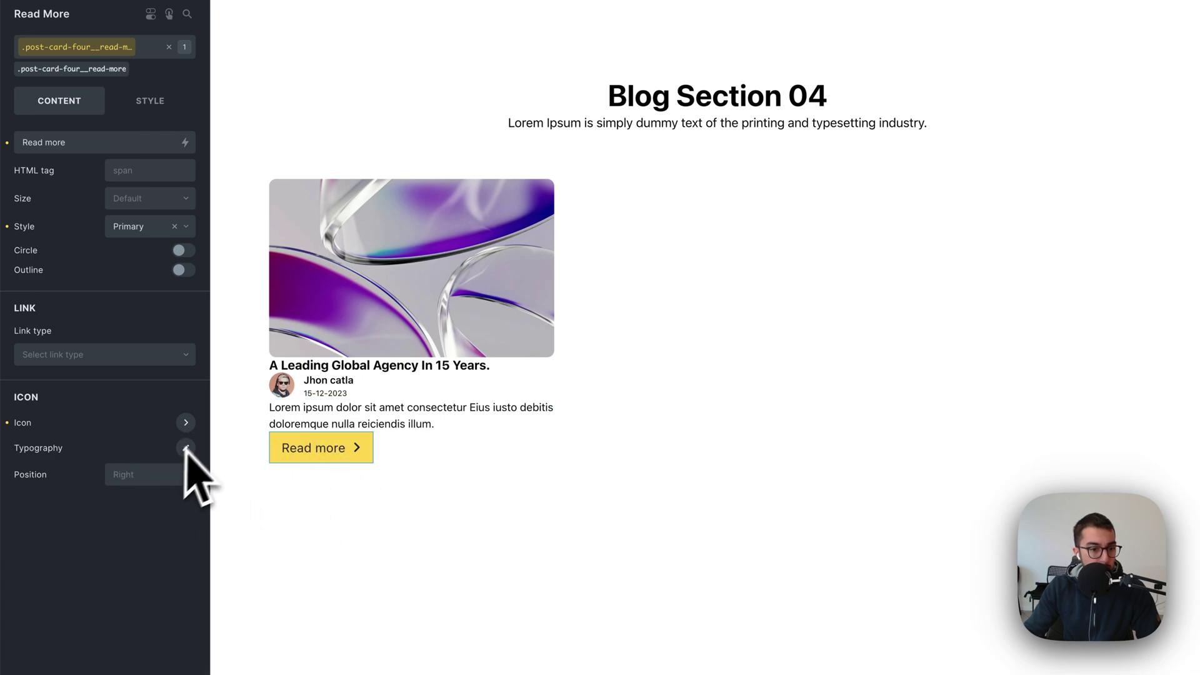
click(150, 475)
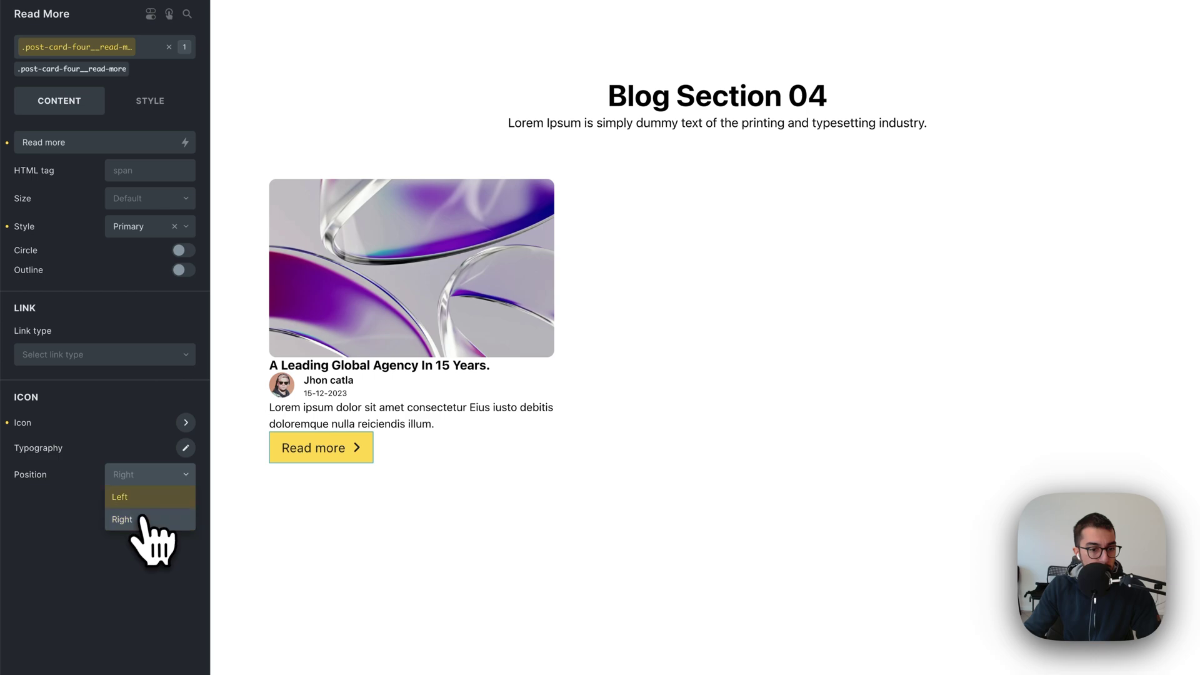
click(61, 511)
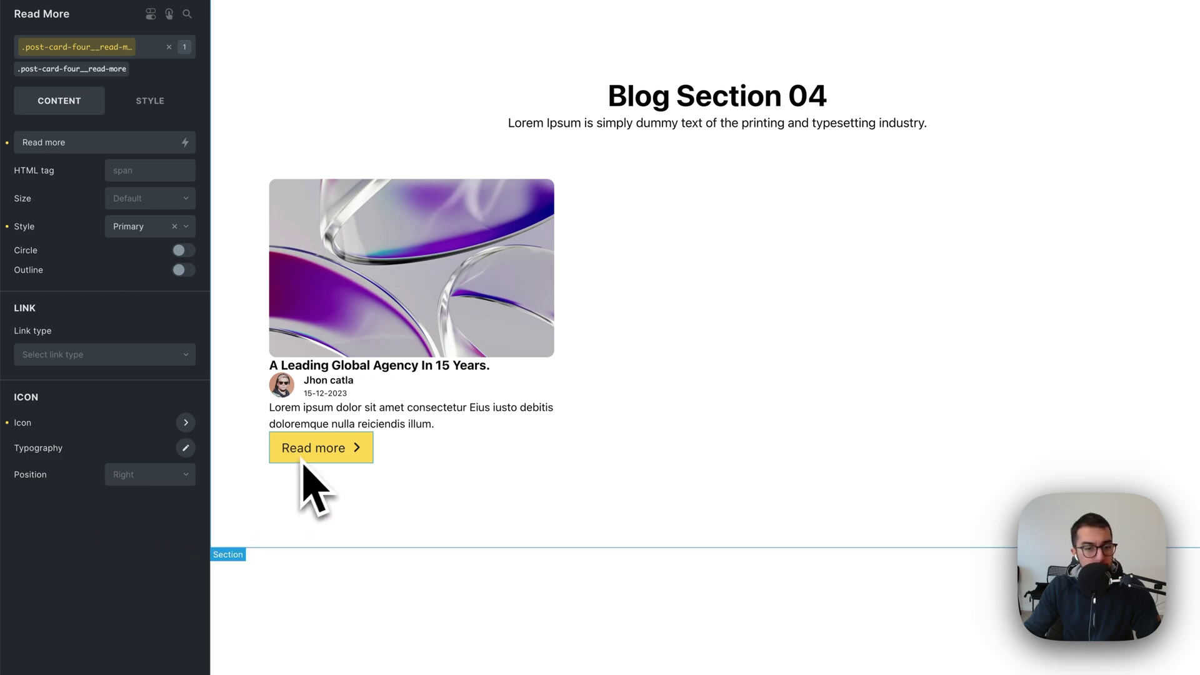
click(186, 448)
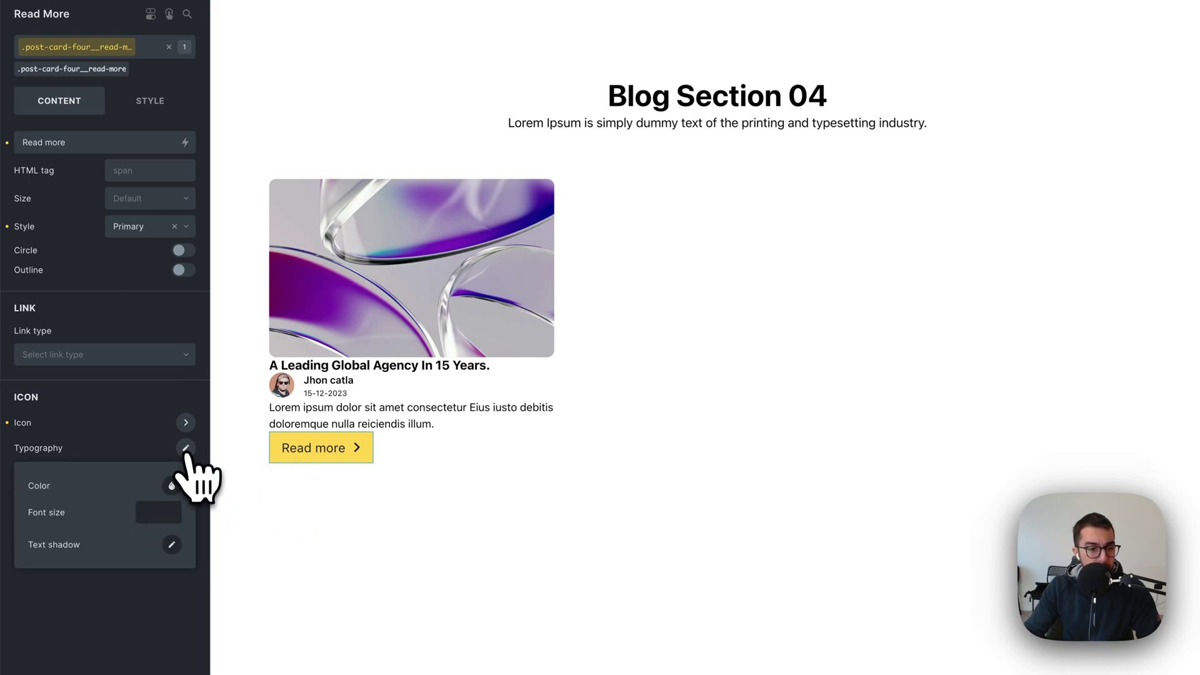
right_click(165, 512)
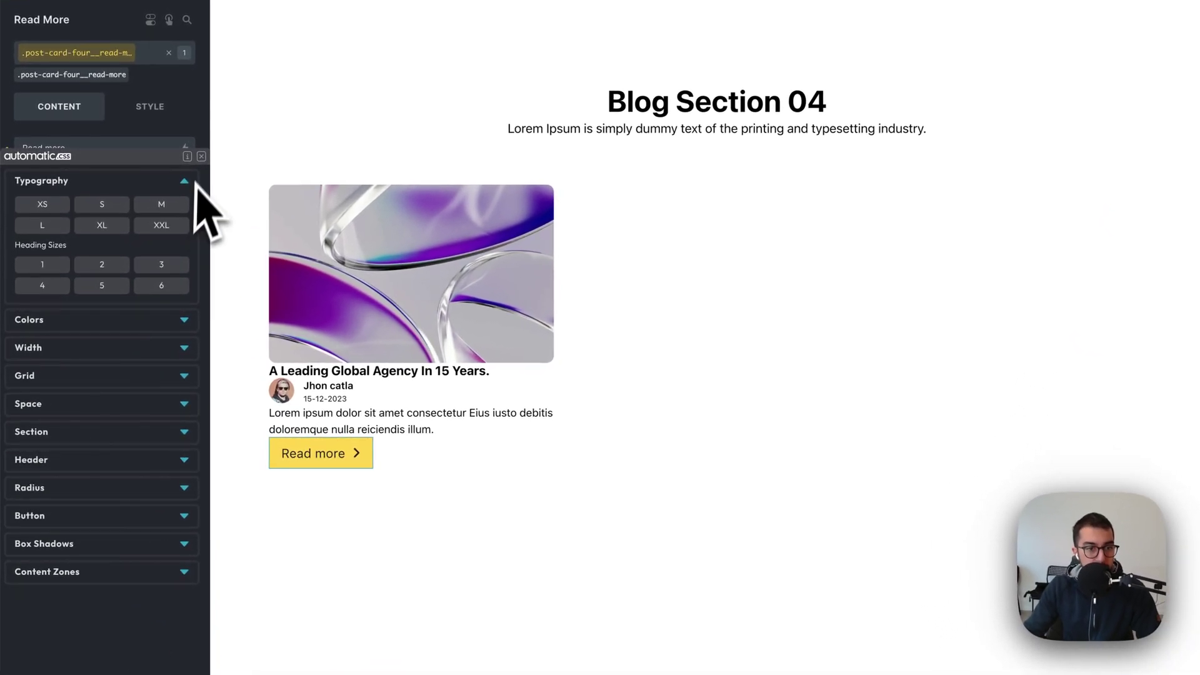
click(168, 207)
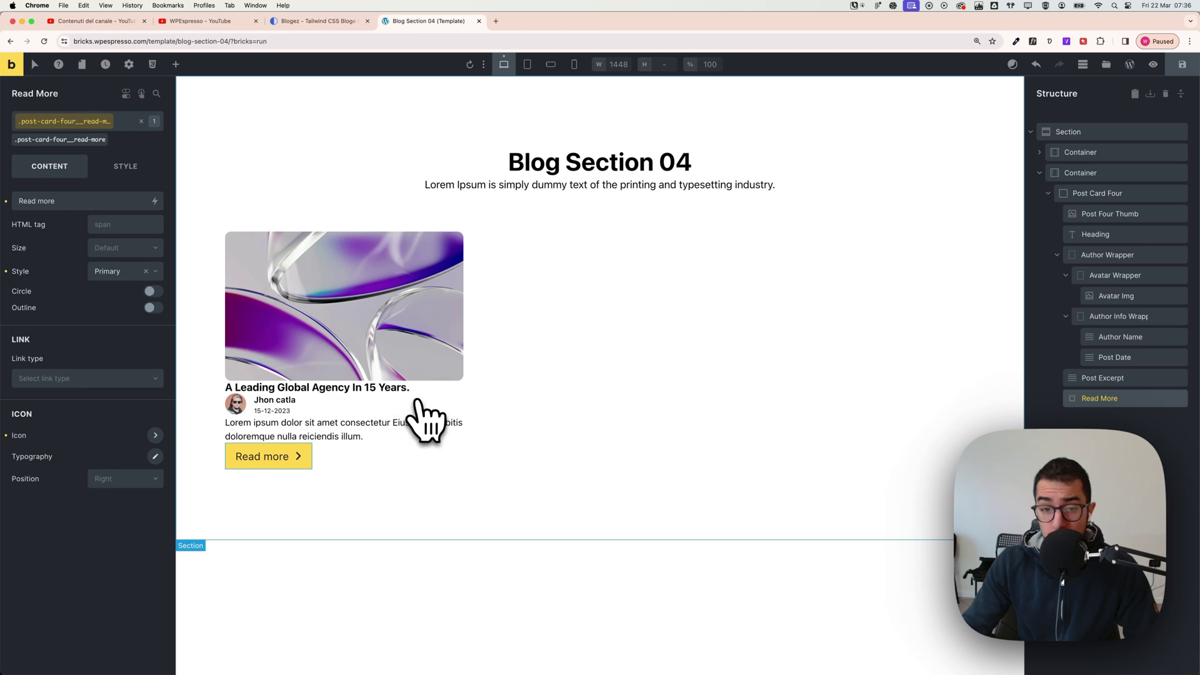
On the .post-card-four class, set the Post Card Four's row gap to var(--space-s).
drag(1075, 255, 1053, 217)
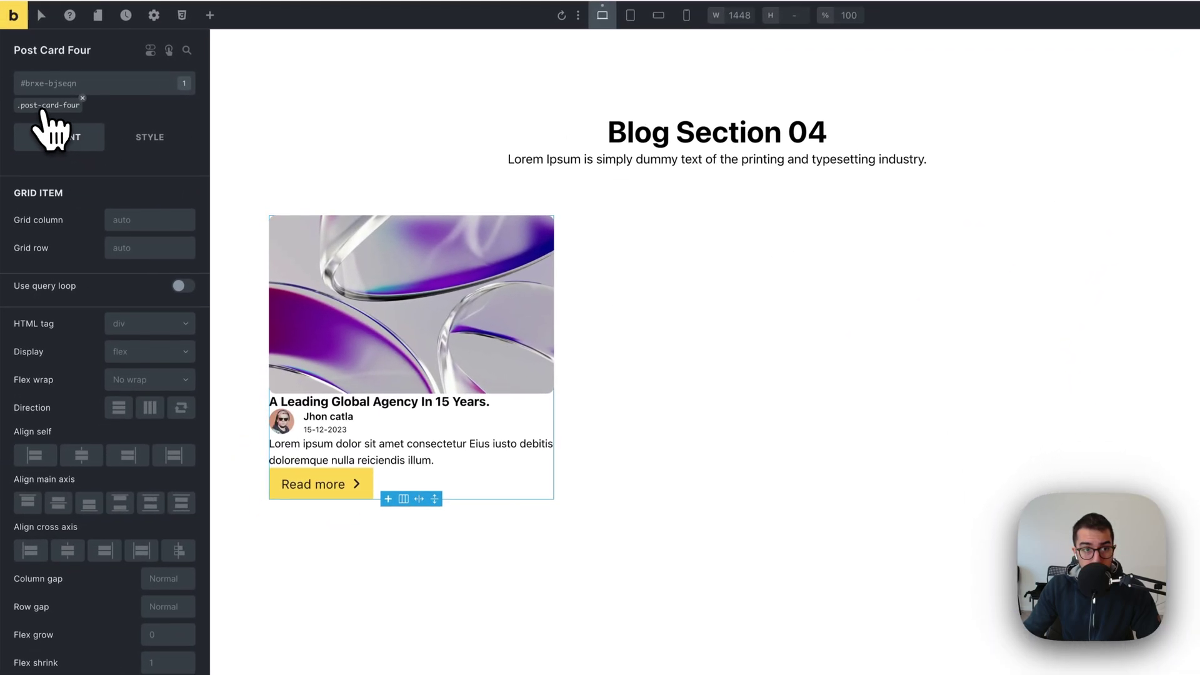
click(43, 106)
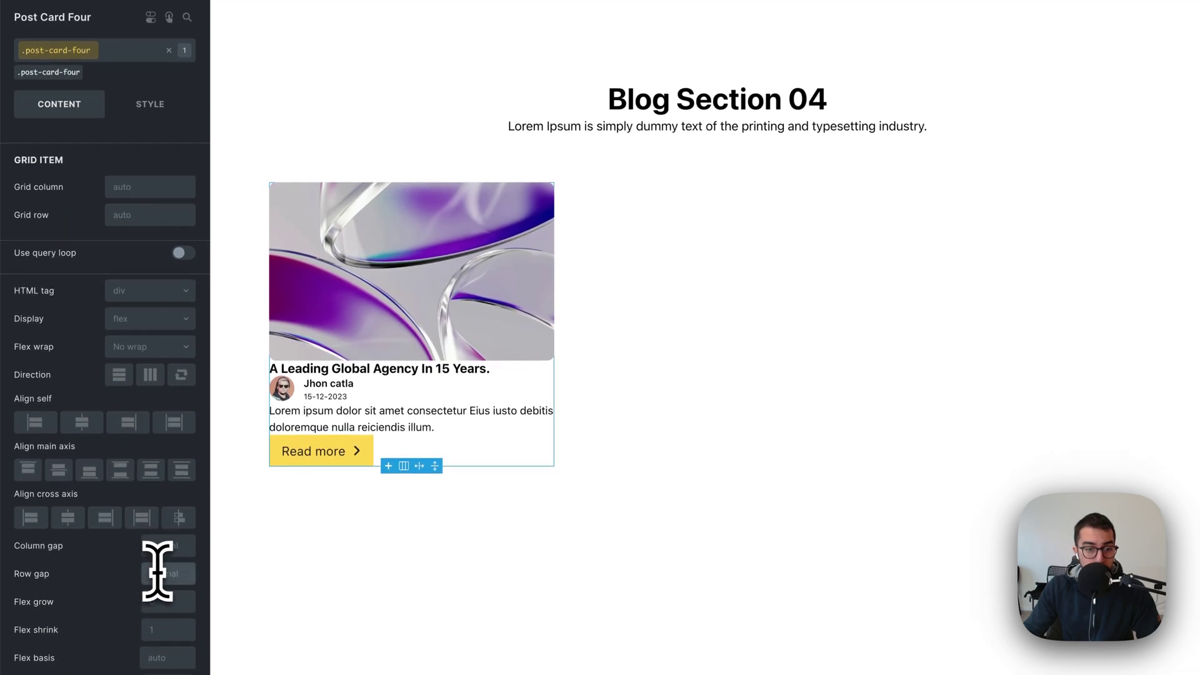
click(157, 570)
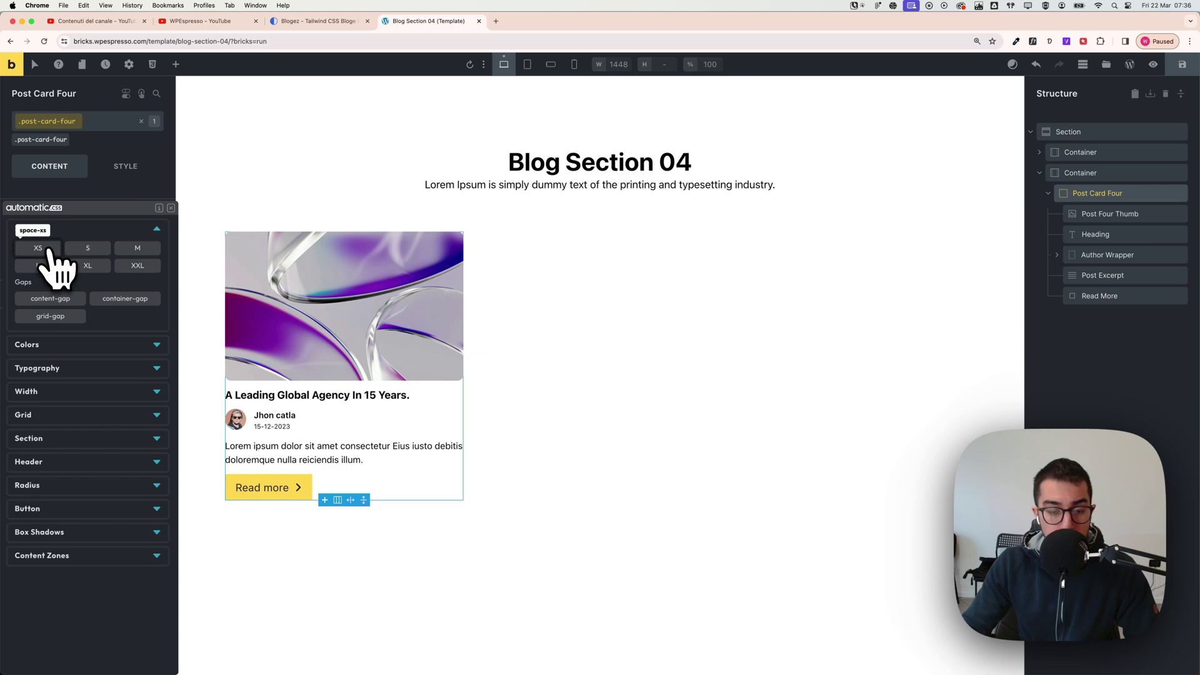
click(50, 251)
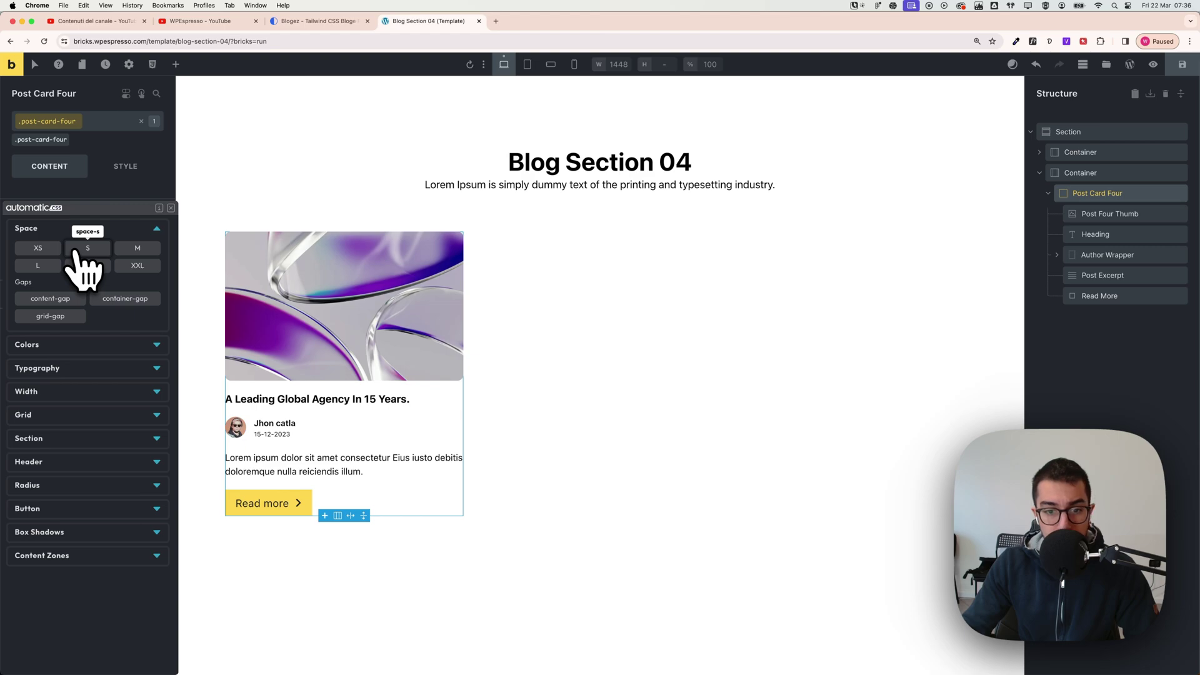
click(75, 250)
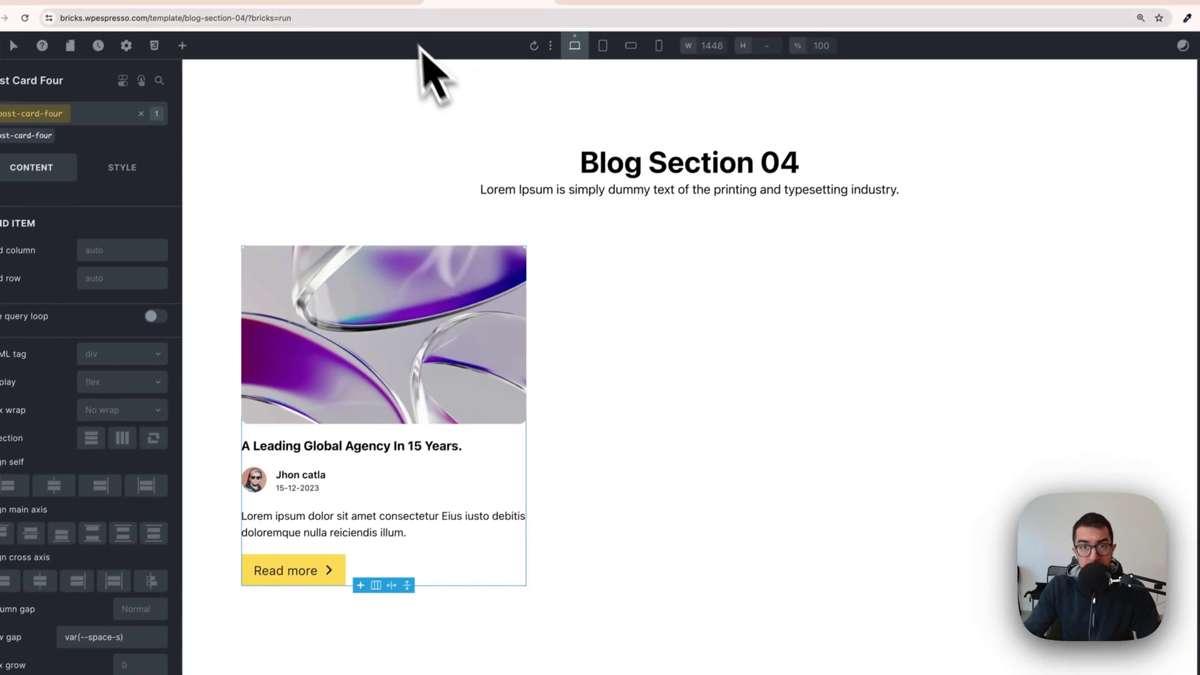
Check the reference card's spacing, wrap the Heading in a div named "text wrapper" and move the Author Wrapper into it beneath the Heading.
click(387, 3)
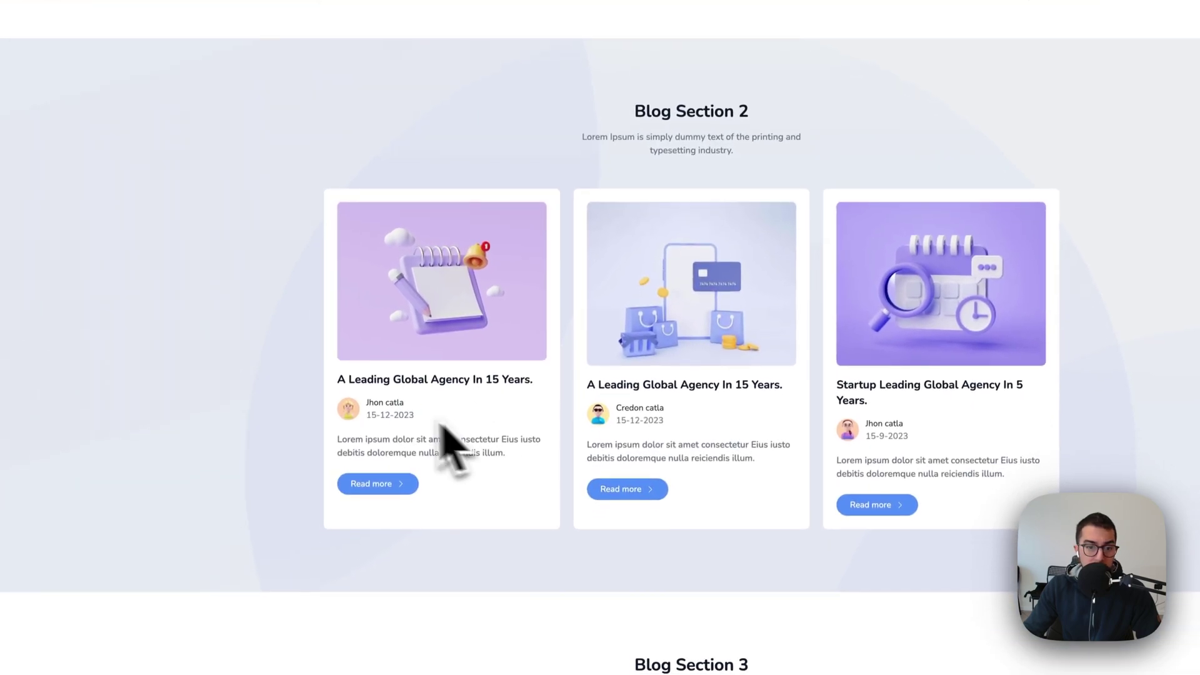
drag(445, 431, 335, 387)
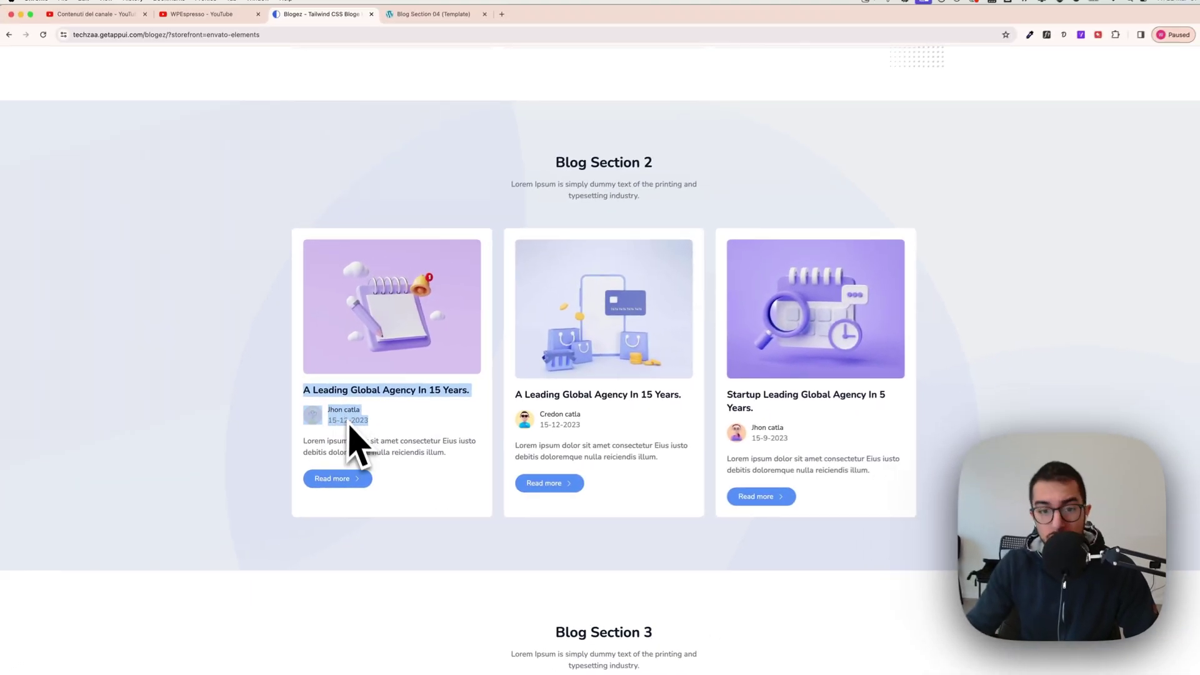
key(ctrl+Tab)
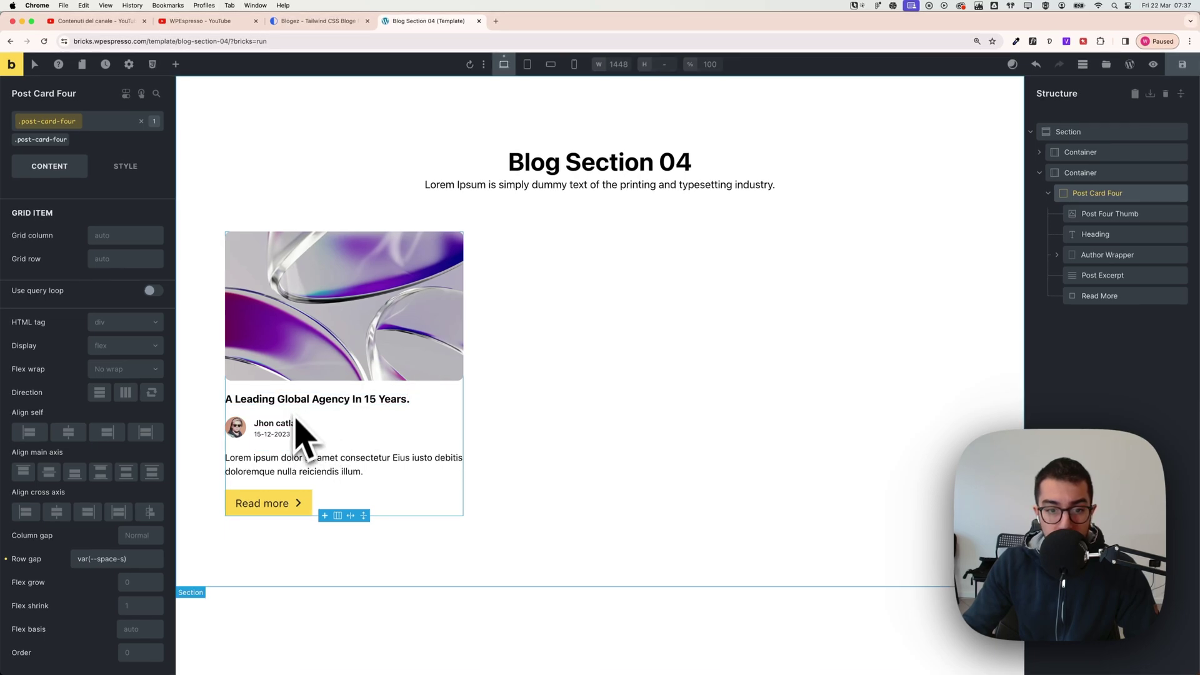
click(1100, 234)
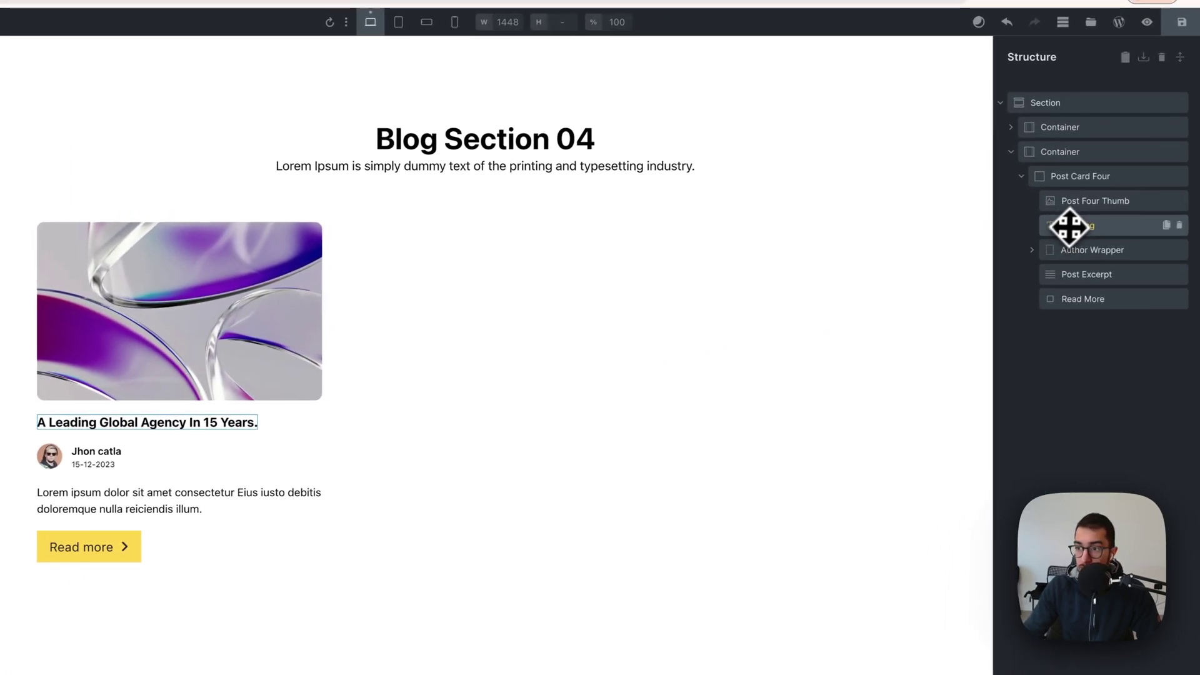
right_click(1095, 217)
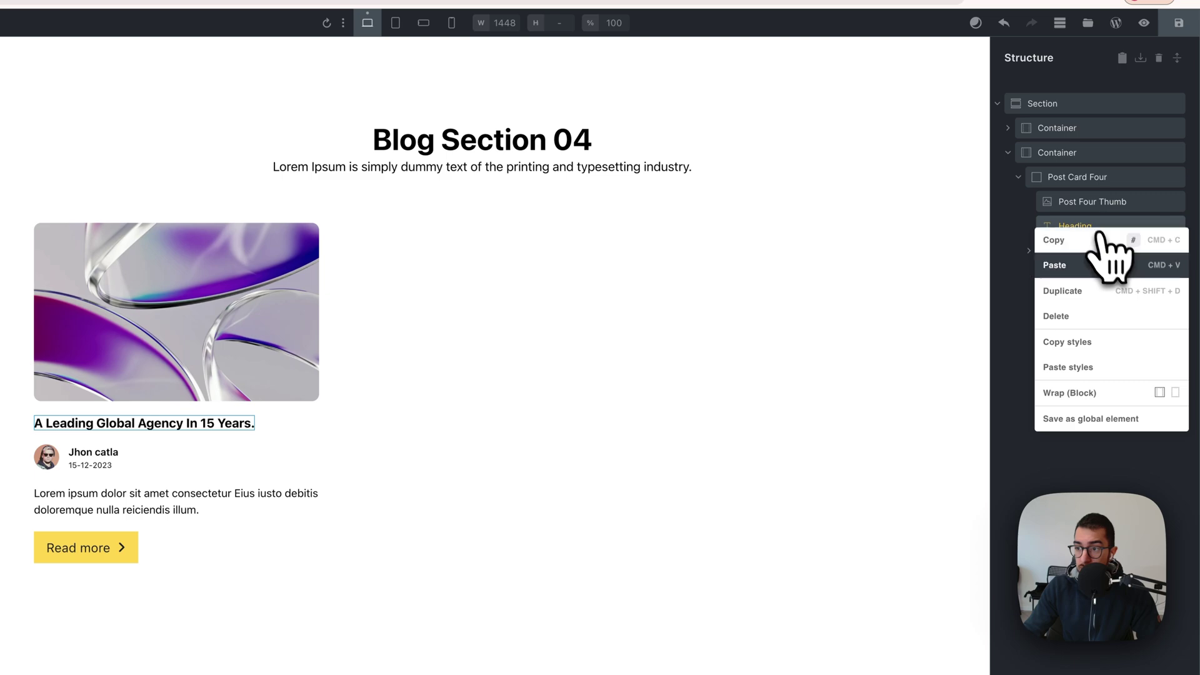
click(1174, 395)
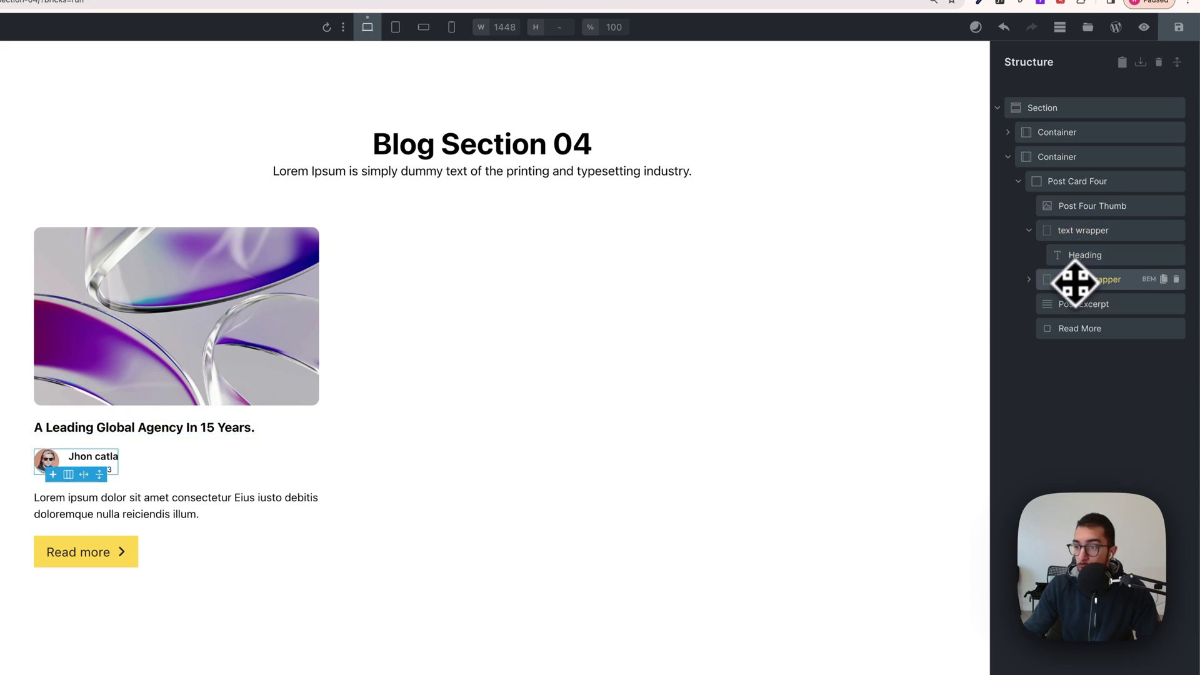
drag(1077, 276, 1079, 275)
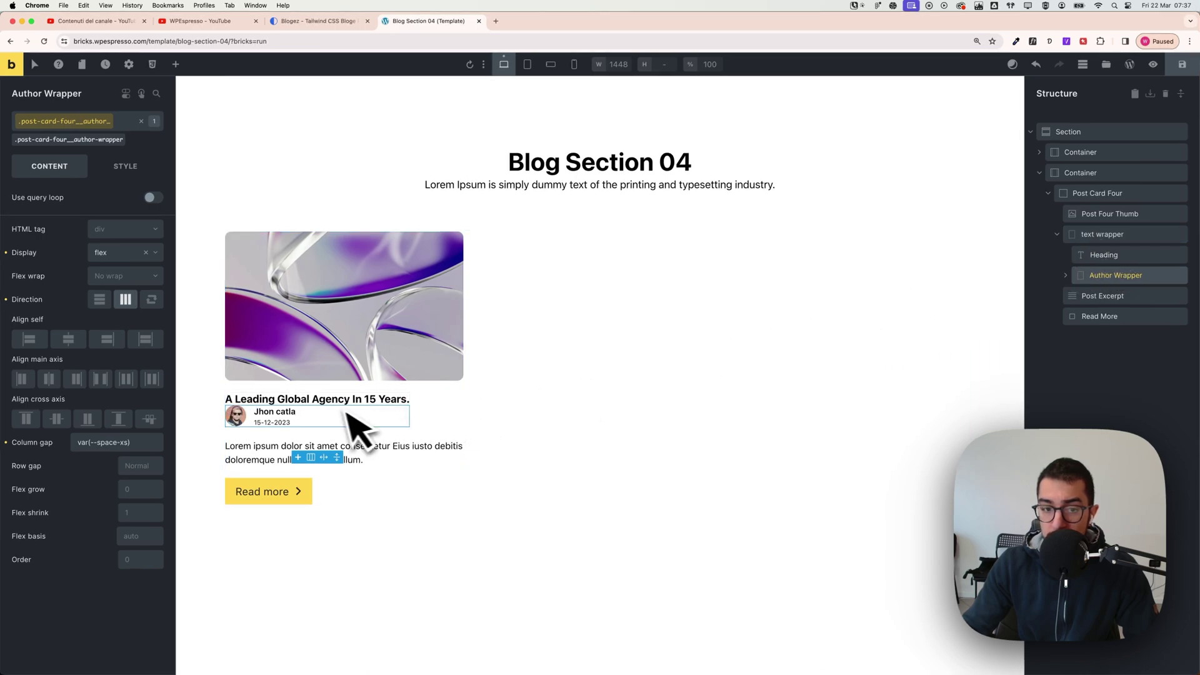
Set the text wrapper's display to flex with a vertical column direction and a row gap of var(--space-xs).
click(1092, 235)
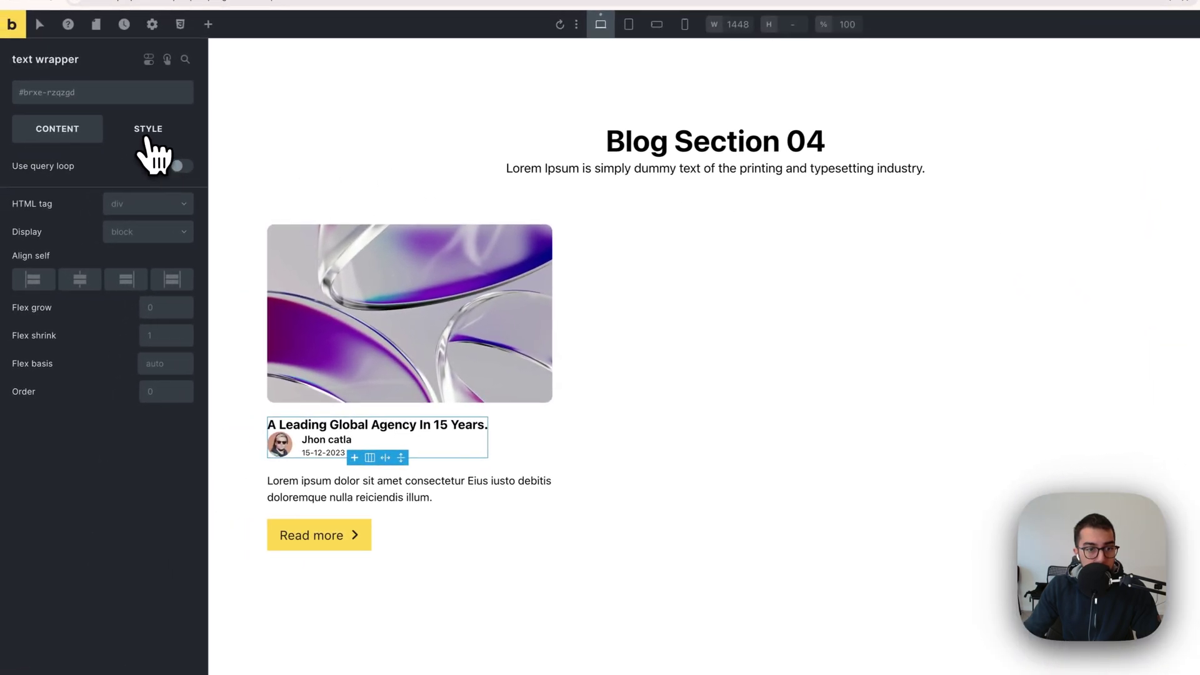
click(149, 133)
scroll(120, 493, down, 3)
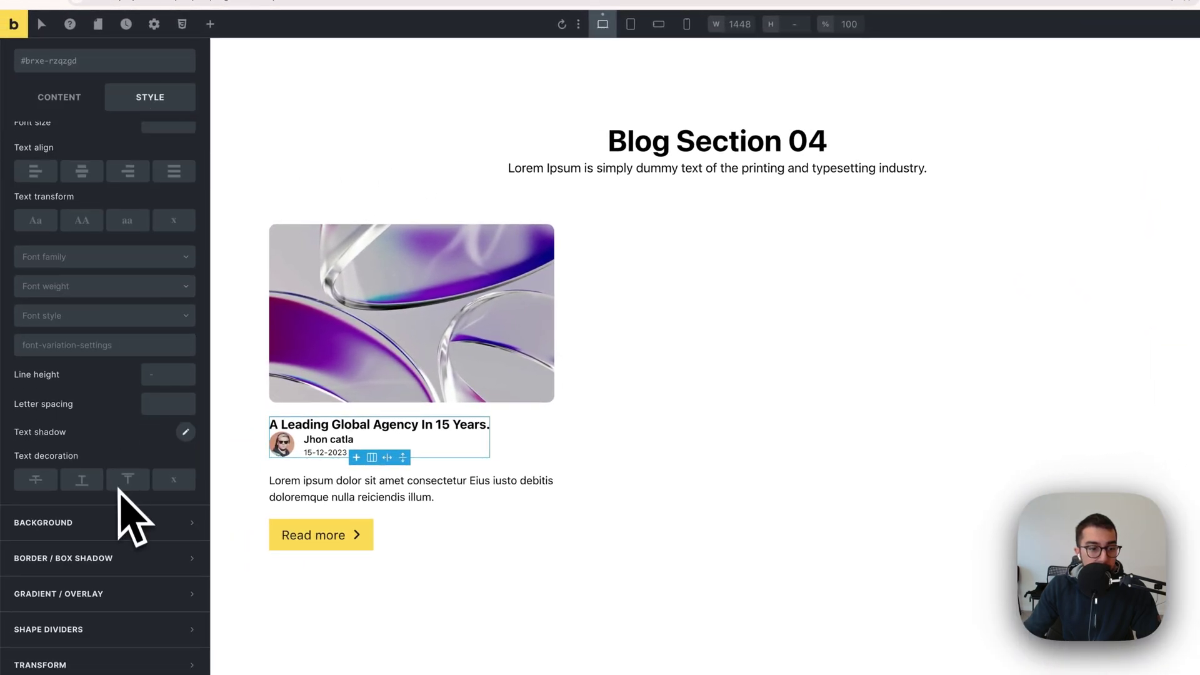
scroll(128, 475, up, 5)
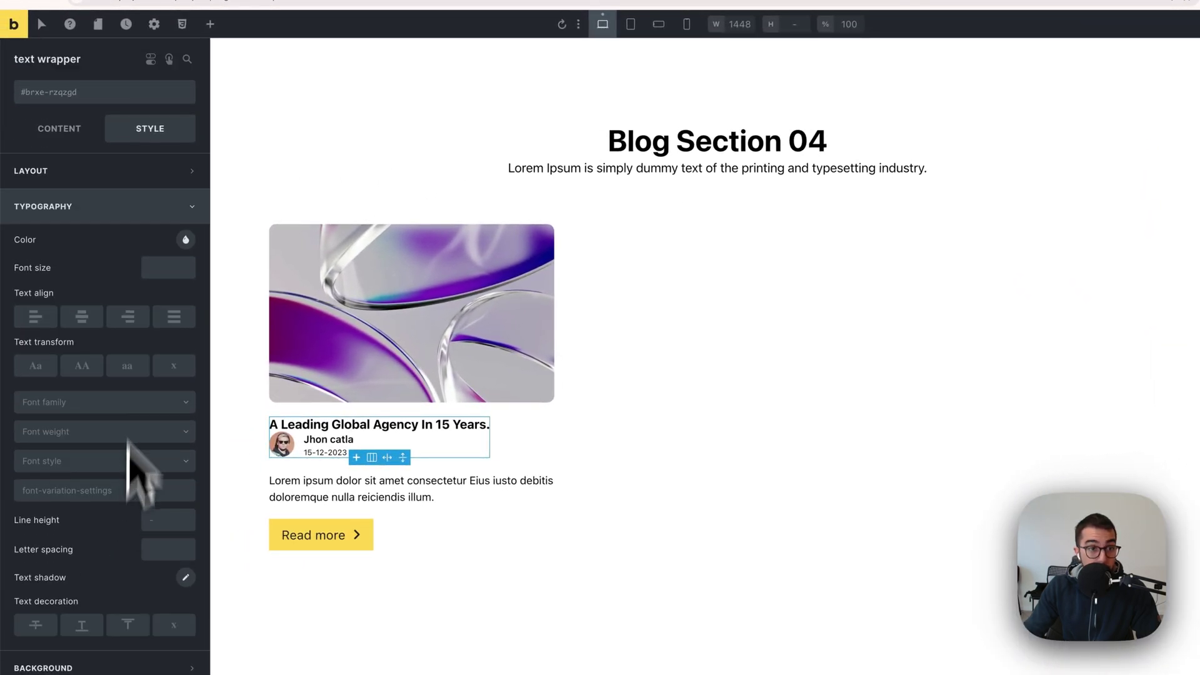
click(60, 135)
click(154, 232)
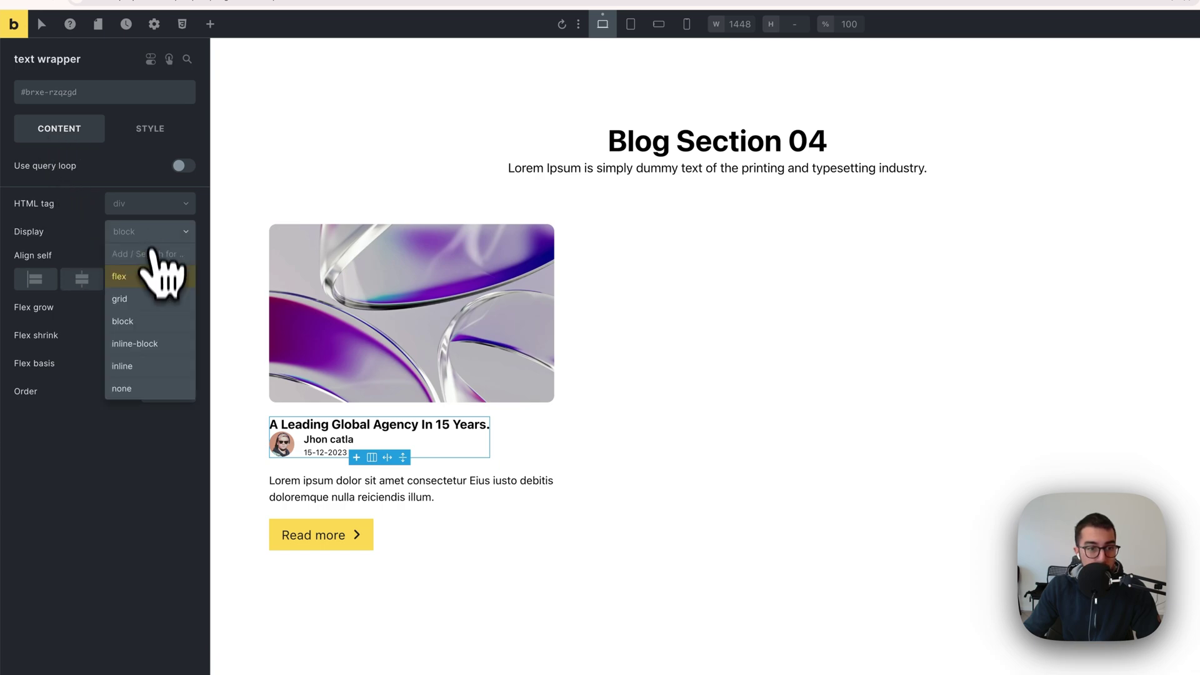
click(119, 276)
click(119, 287)
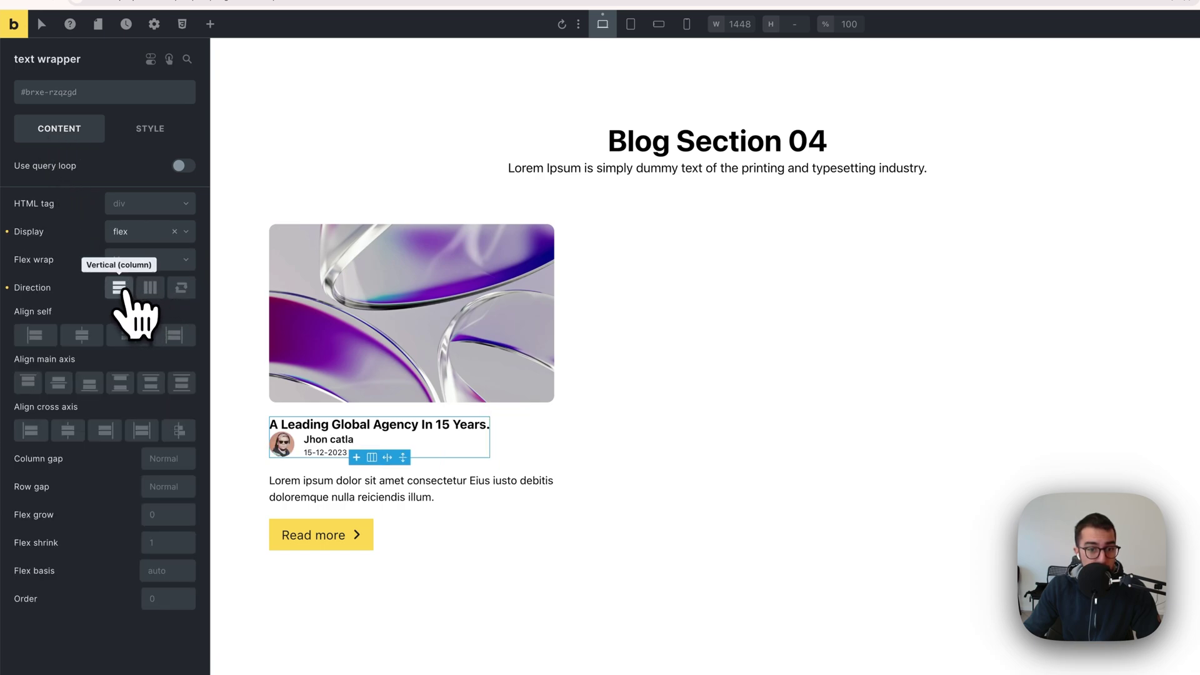
right_click(157, 489)
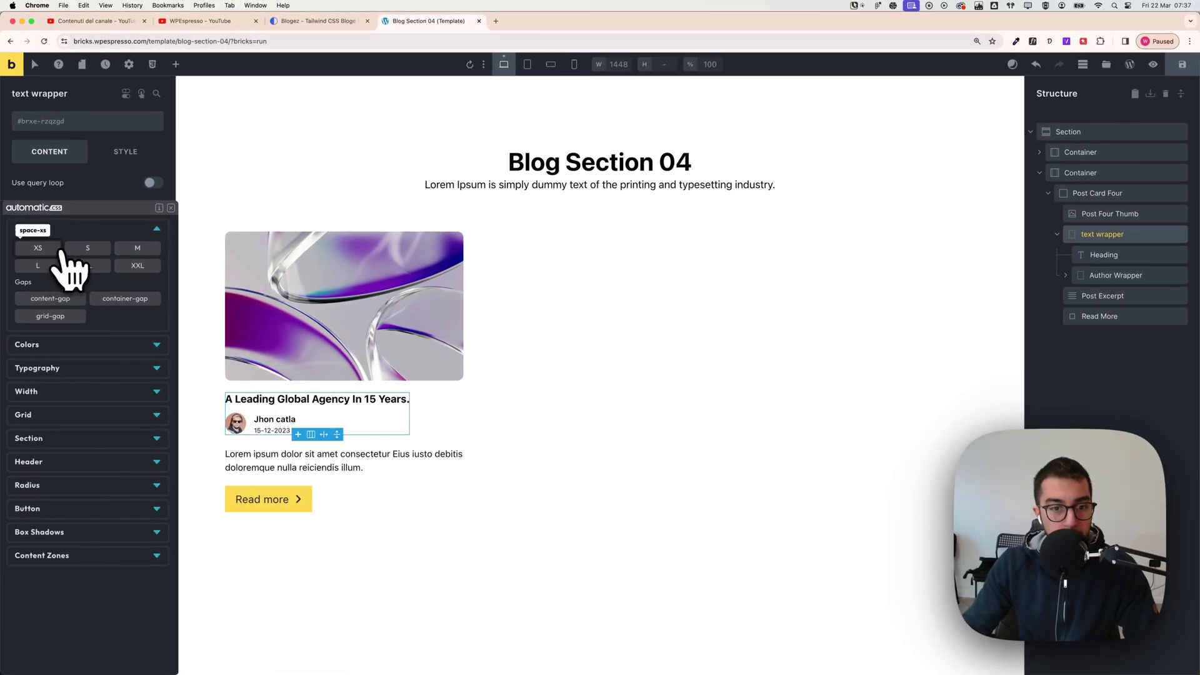
click(54, 248)
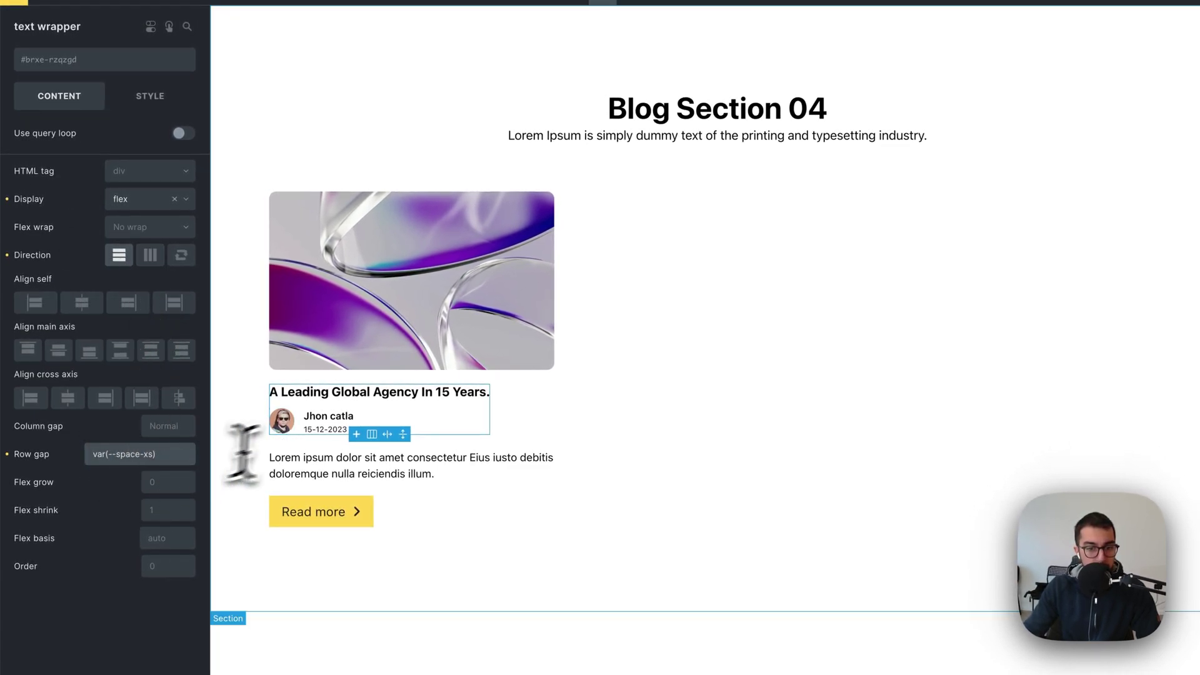
On the .post-card-four class, link the padding sides and set the Post Card Four's padding to var(--space-s) all round.
click(600, 459)
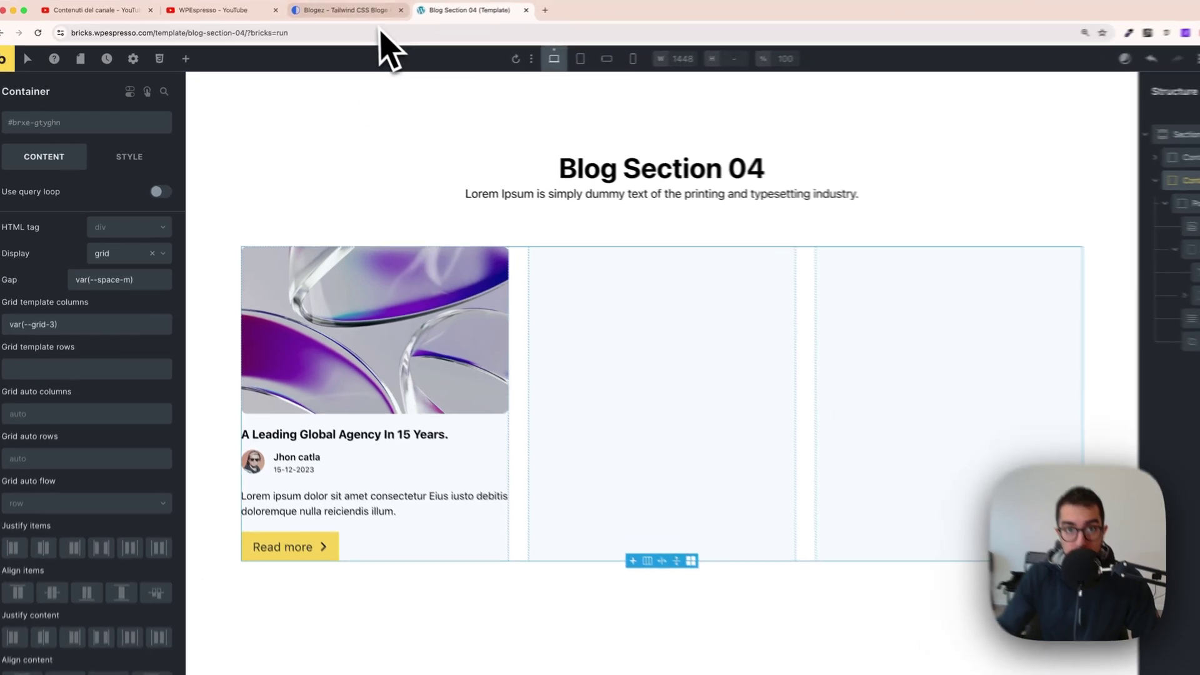
click(312, 20)
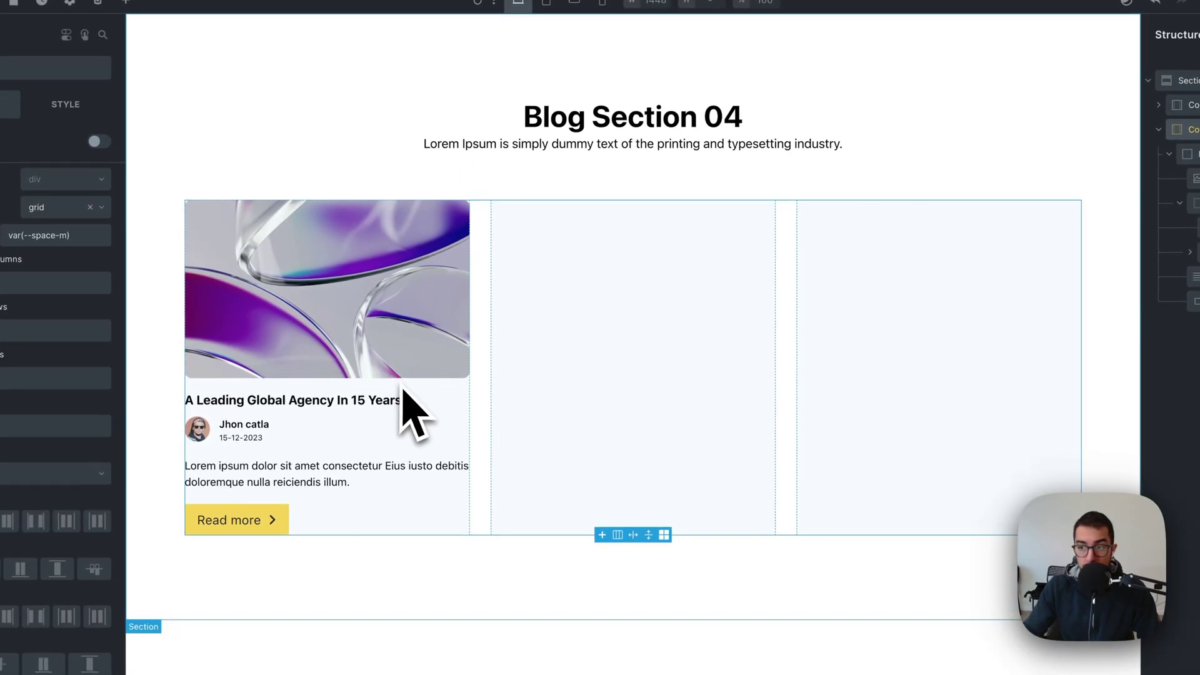
click(1117, 170)
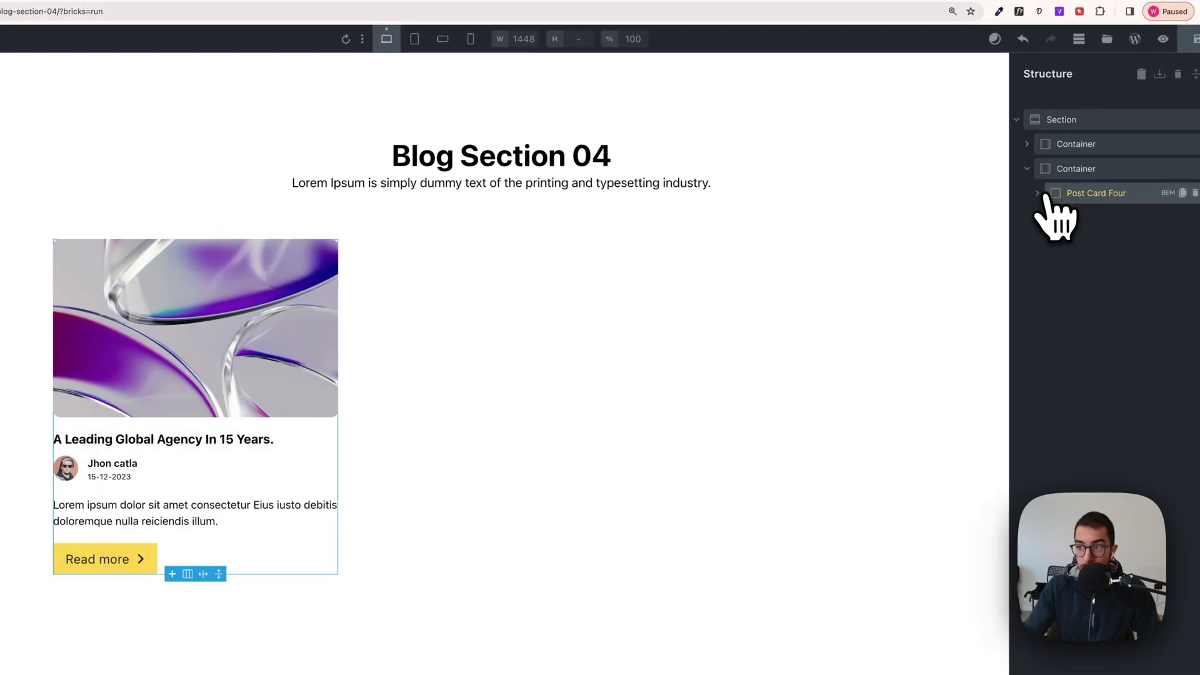
click(1088, 193)
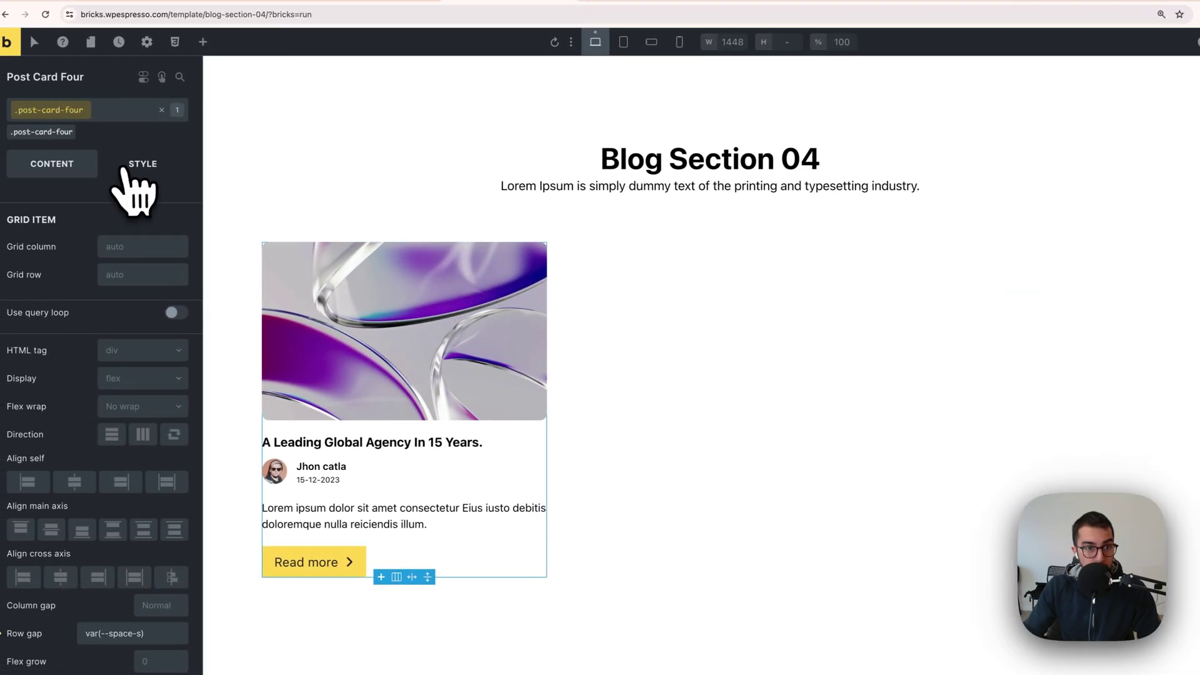
click(138, 175)
click(89, 214)
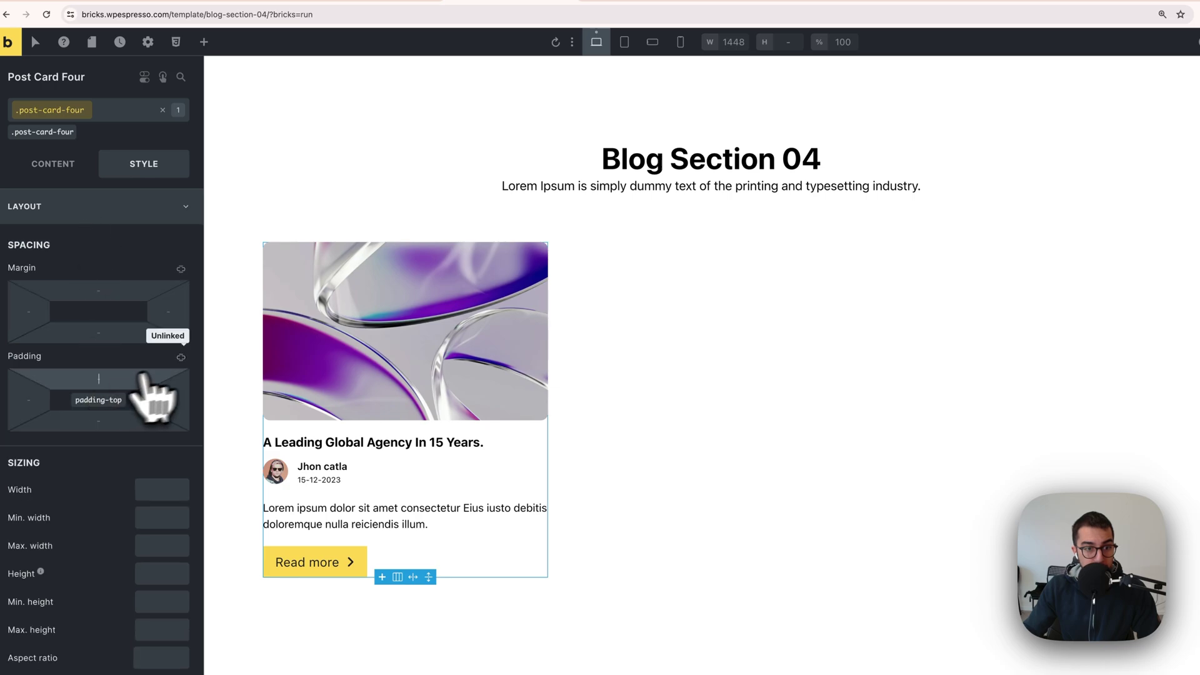
click(181, 358)
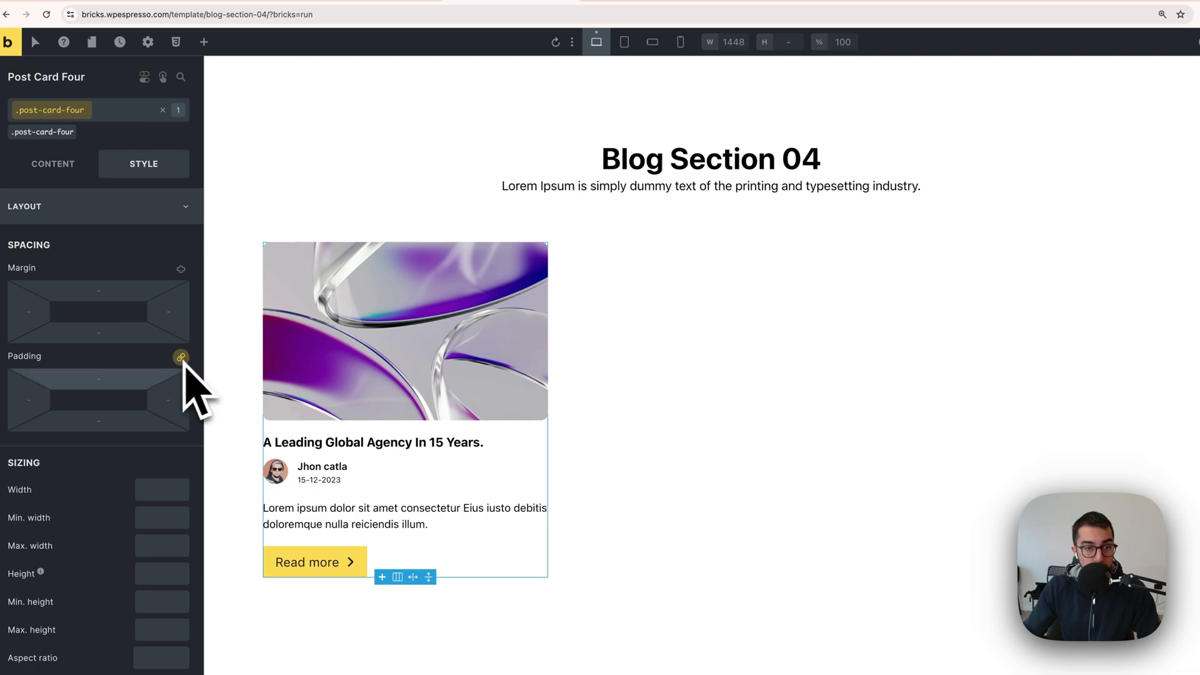
right_click(97, 378)
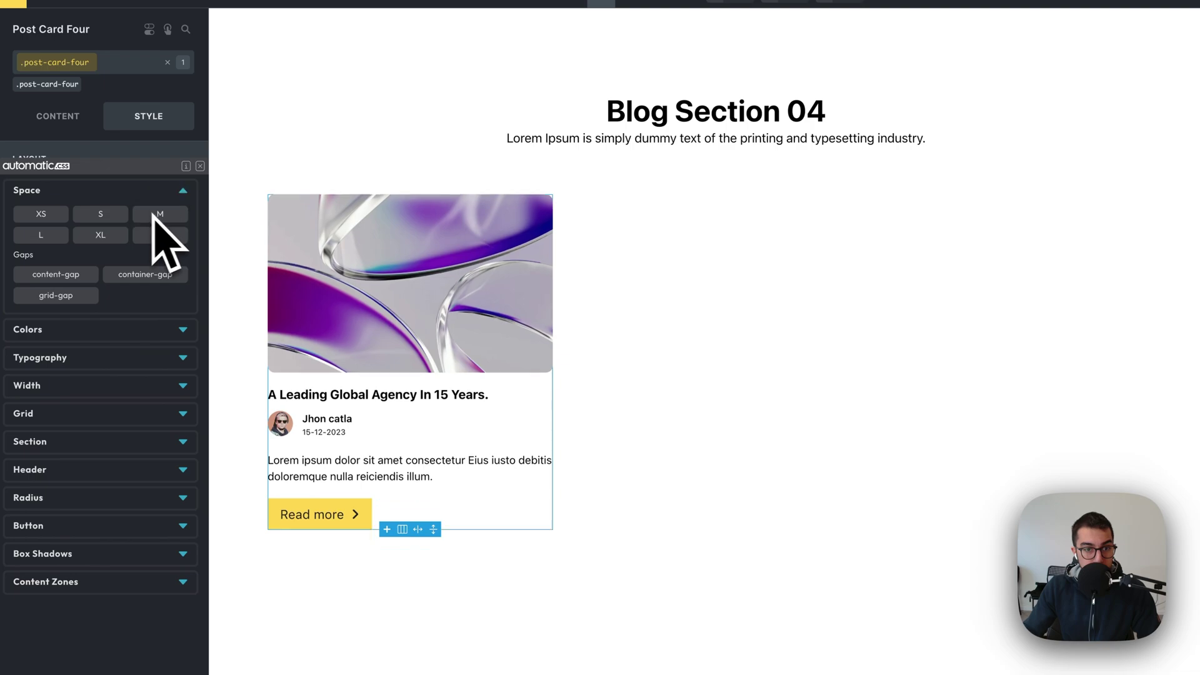
click(127, 215)
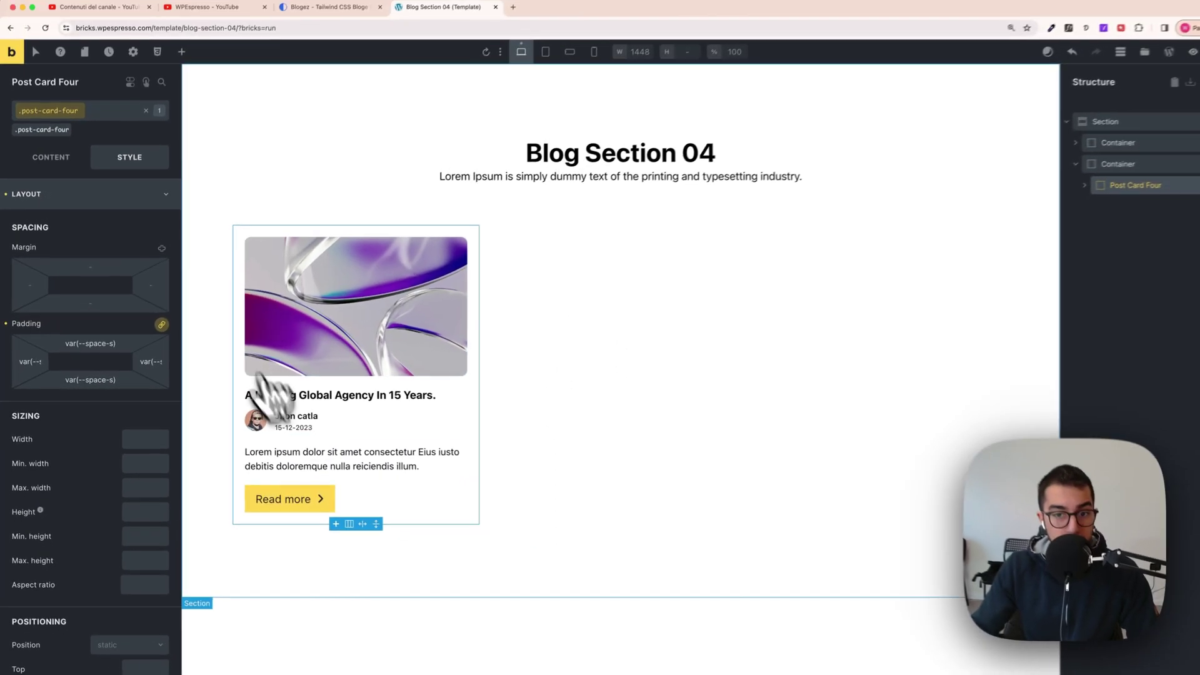
Compare the card with the reference page and set the Section's background color to the Automatic.css bg-light color.
key(ctrl+shift+Tab)
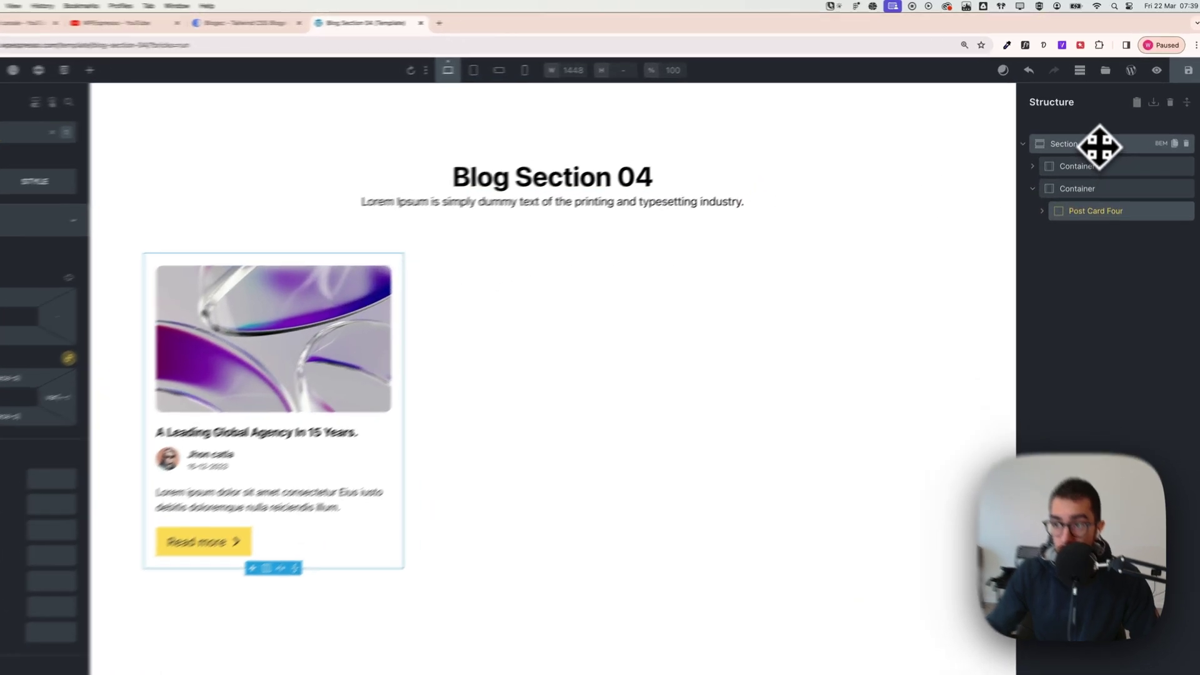
click(1100, 146)
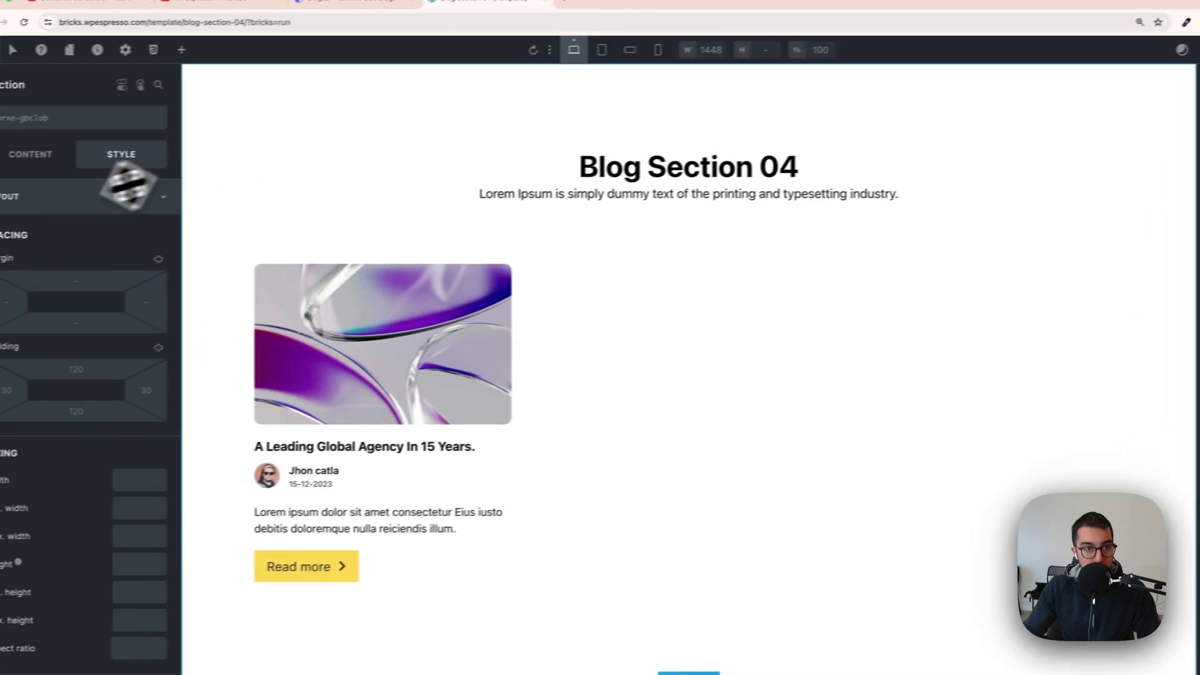
click(65, 196)
click(55, 268)
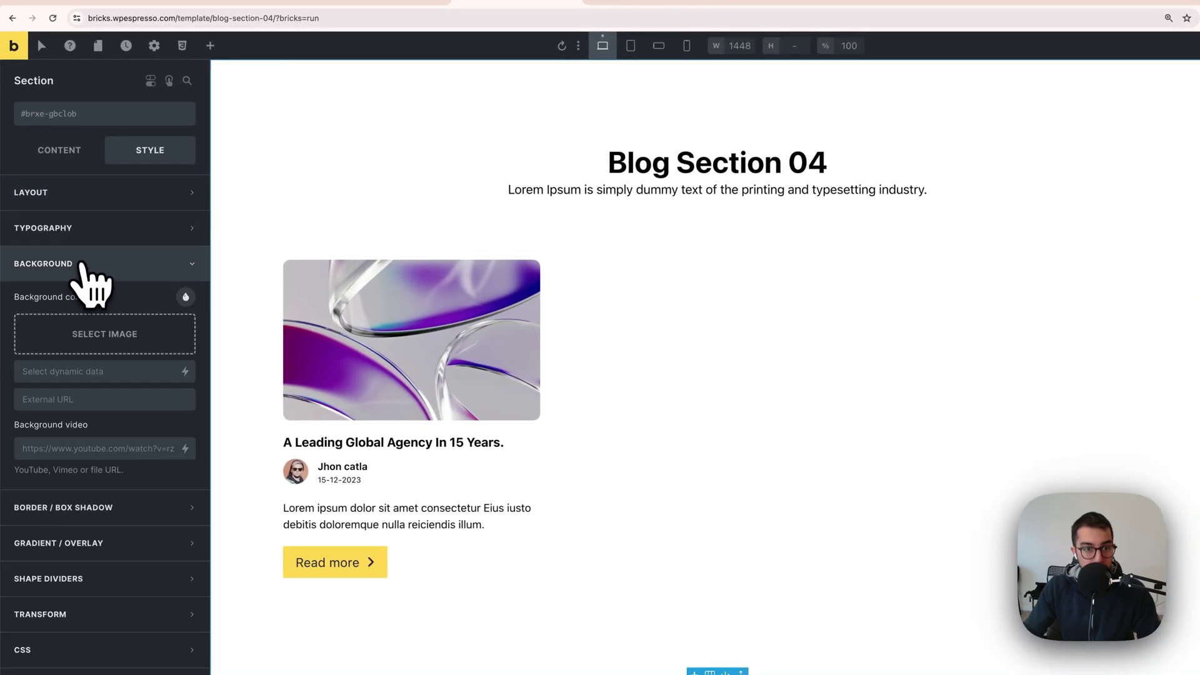
click(185, 297)
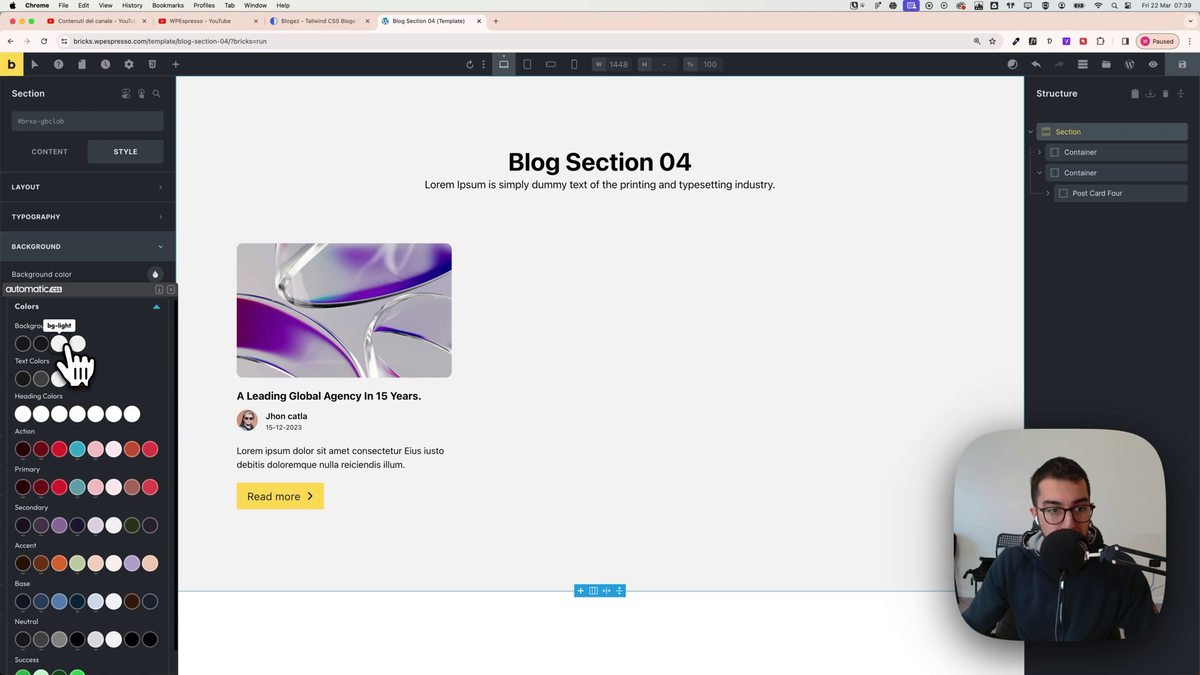
click(59, 344)
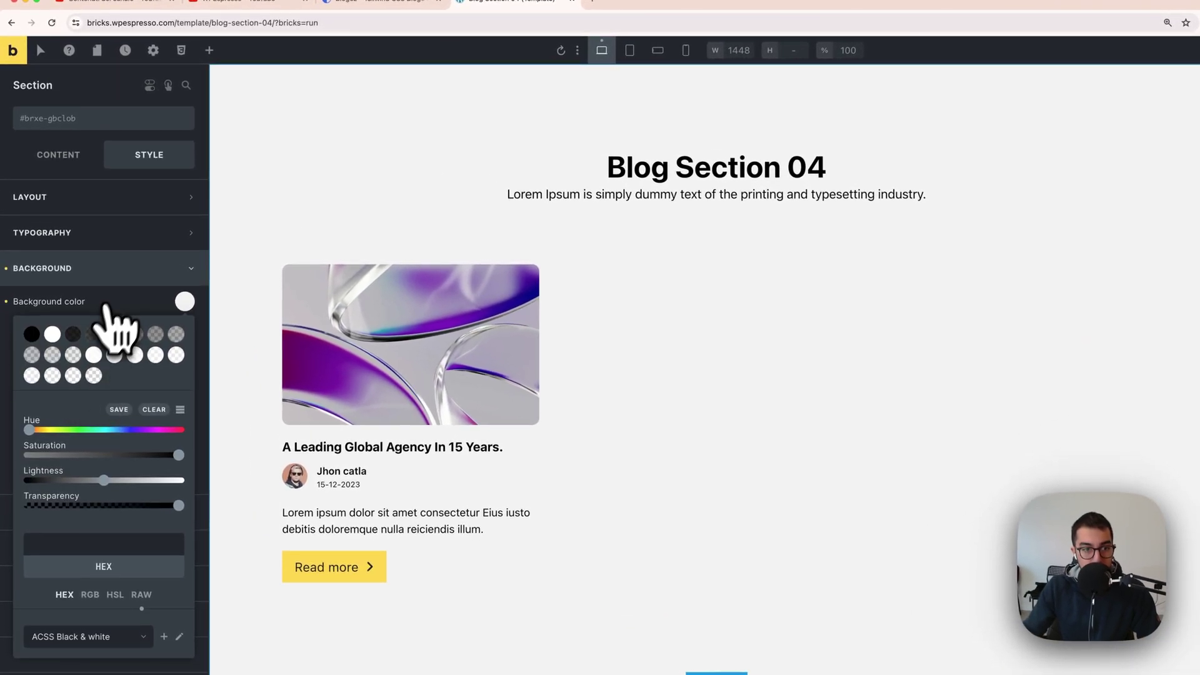
click(116, 272)
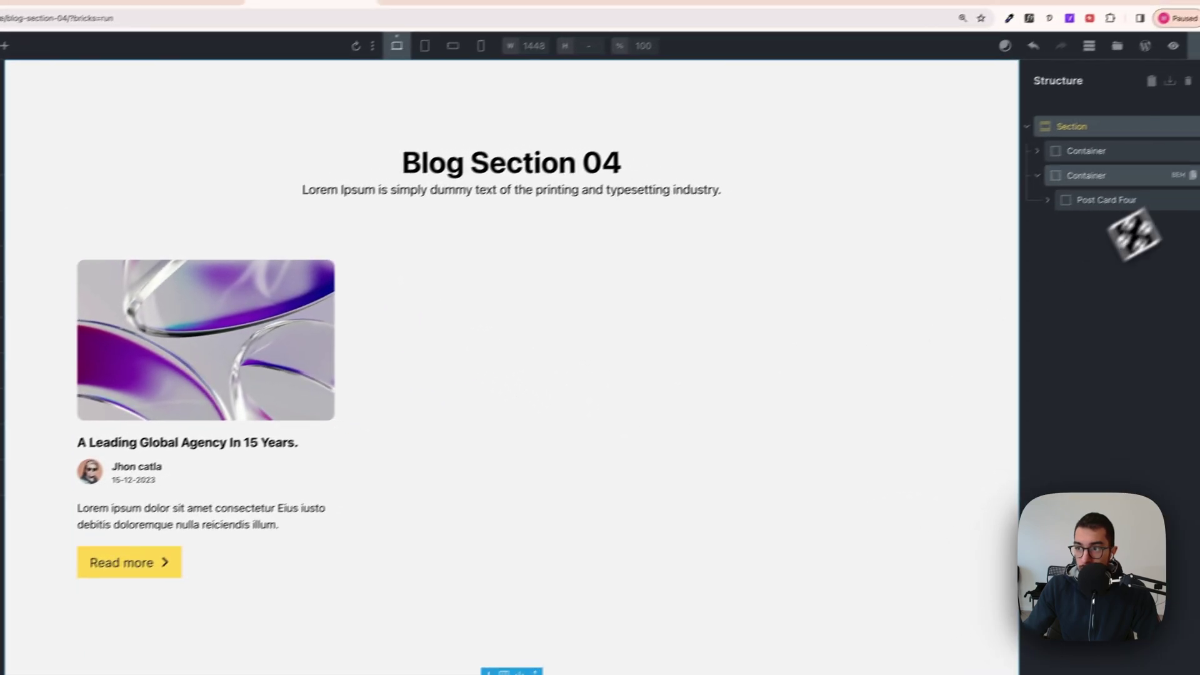
Set the Post Card Four's background color to white from the Automatic.css Black & White palette on the .post-card-four class.
click(1109, 200)
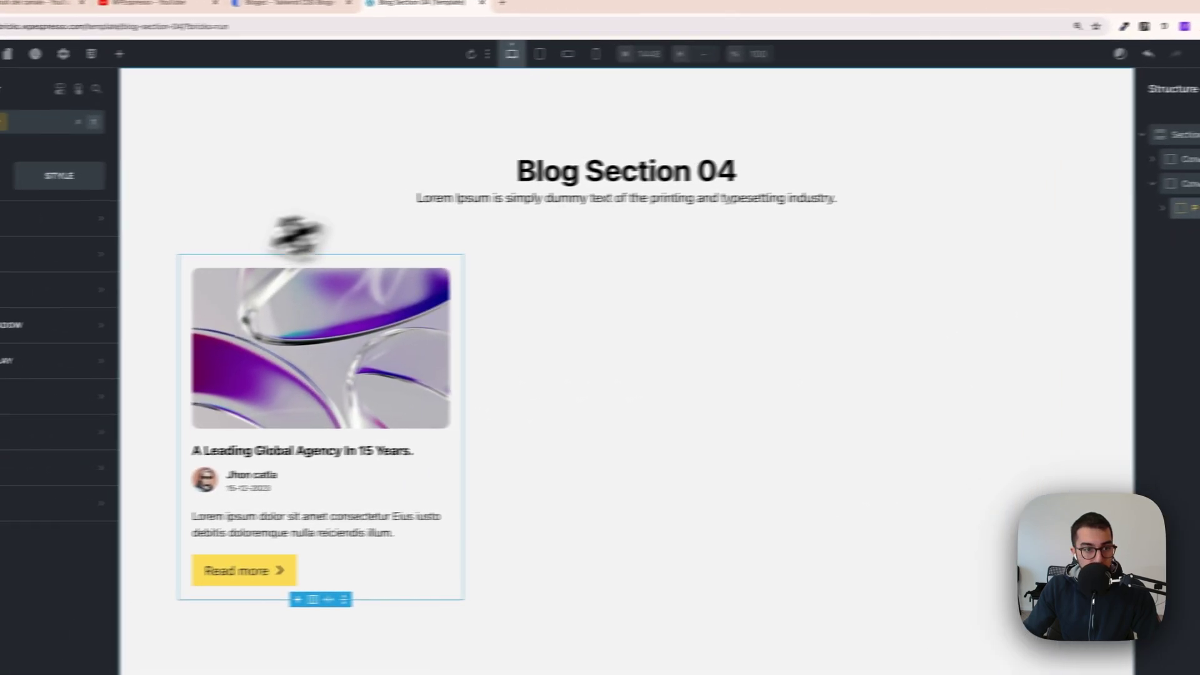
click(62, 289)
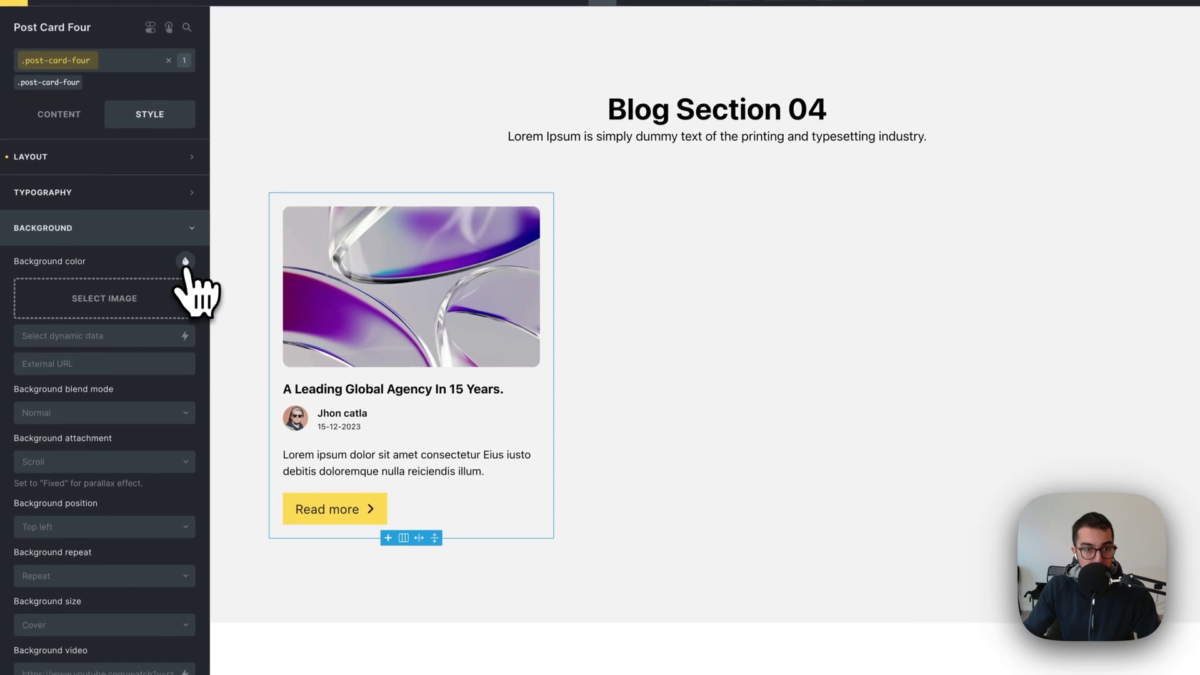
click(185, 261)
scroll(81, 442, down, 10)
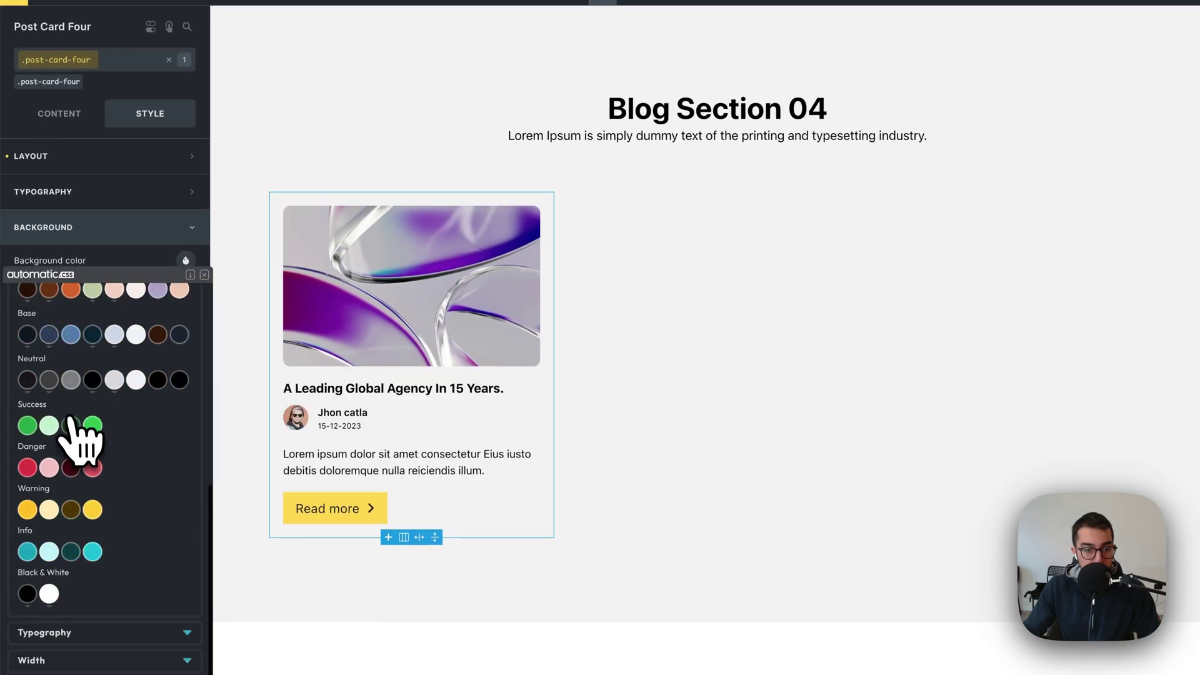
click(57, 584)
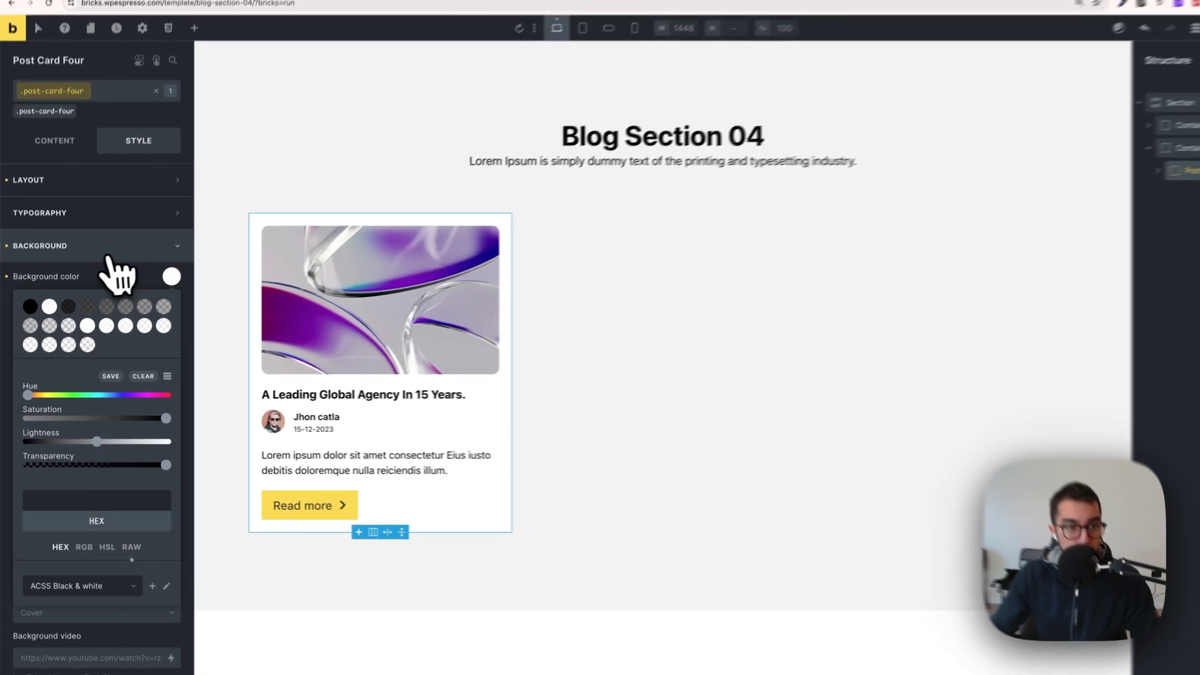
Round the Post Card Four's border corners with the Automatic.css radius-m value.
click(110, 253)
click(70, 281)
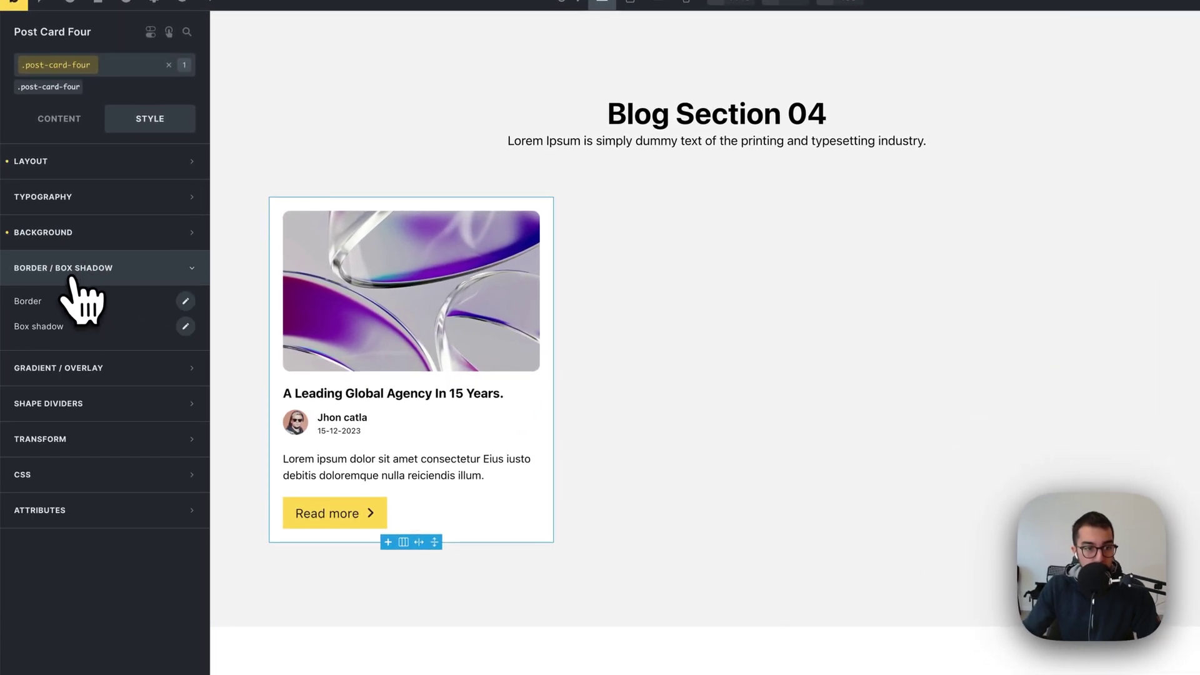
click(172, 309)
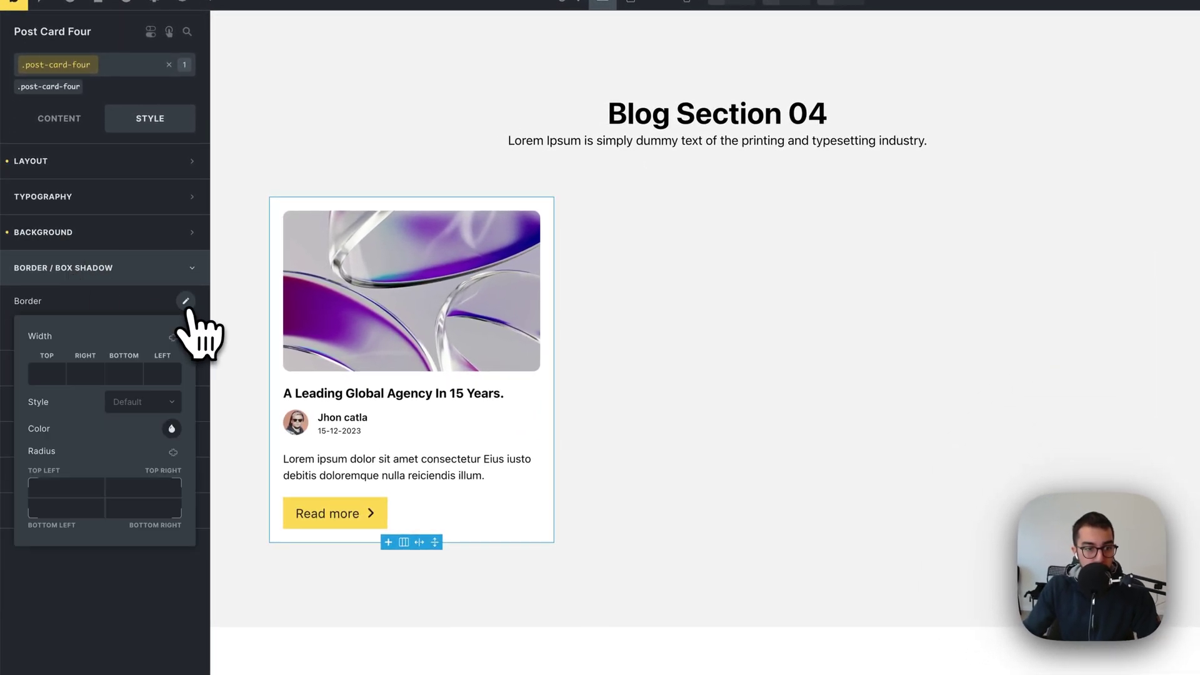
right_click(72, 493)
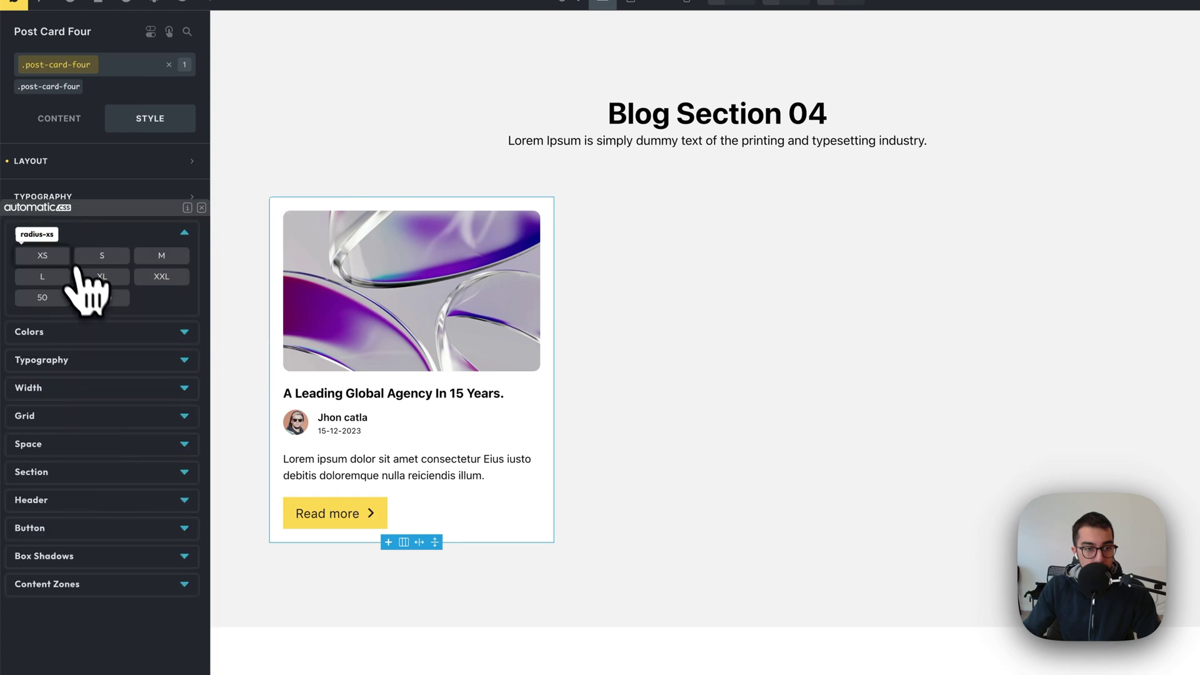
click(170, 259)
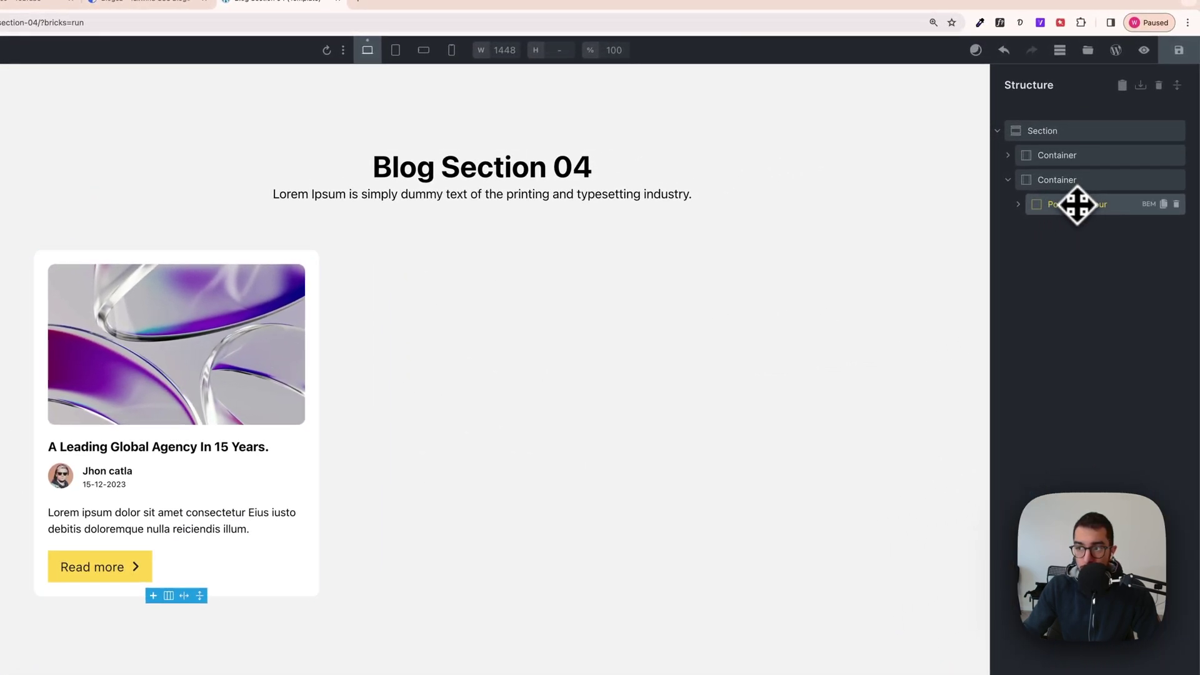
Apply the BEM class generator to Post Card Four in Rename Classes mode so the text wrapper gets the class post-card-four__text-wrapper.
click(1019, 205)
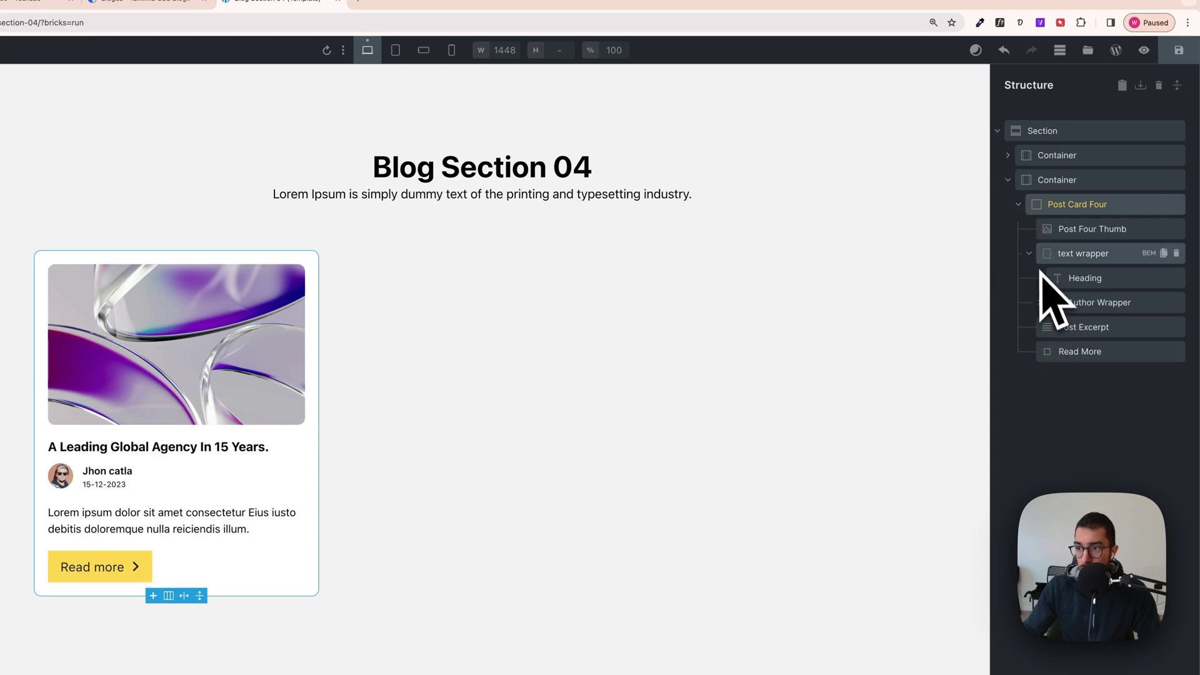
click(1065, 257)
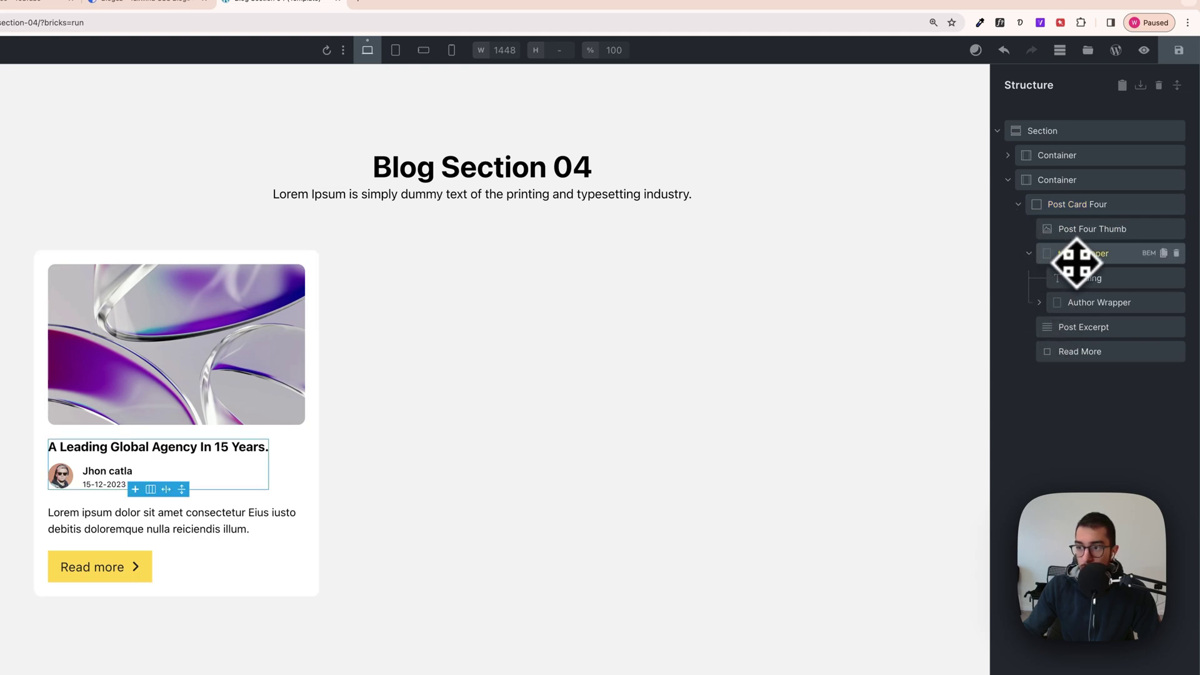
click(1108, 206)
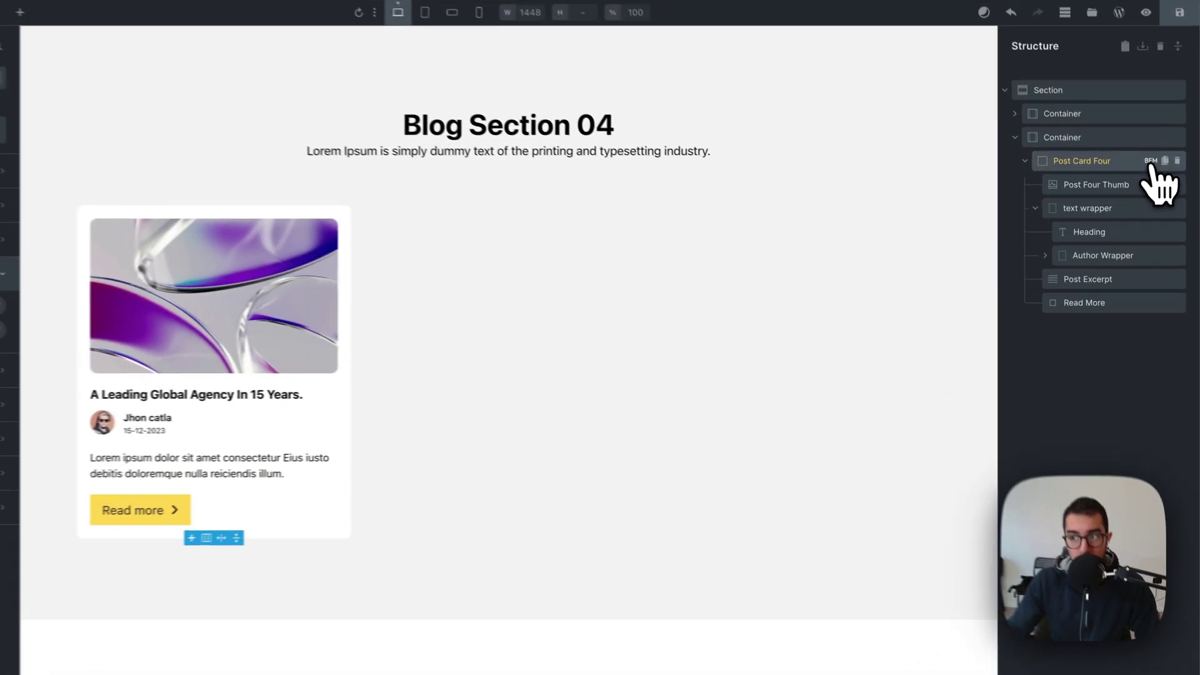
click(1157, 193)
scroll(1031, 394, down, 2)
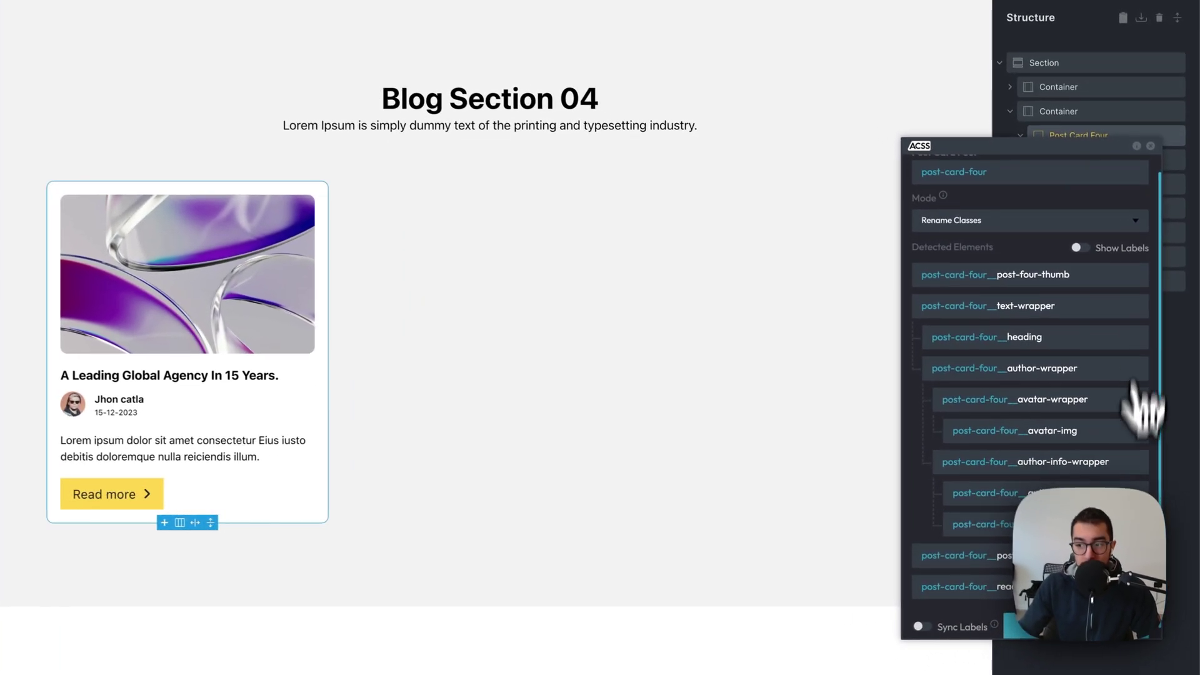
click(1124, 625)
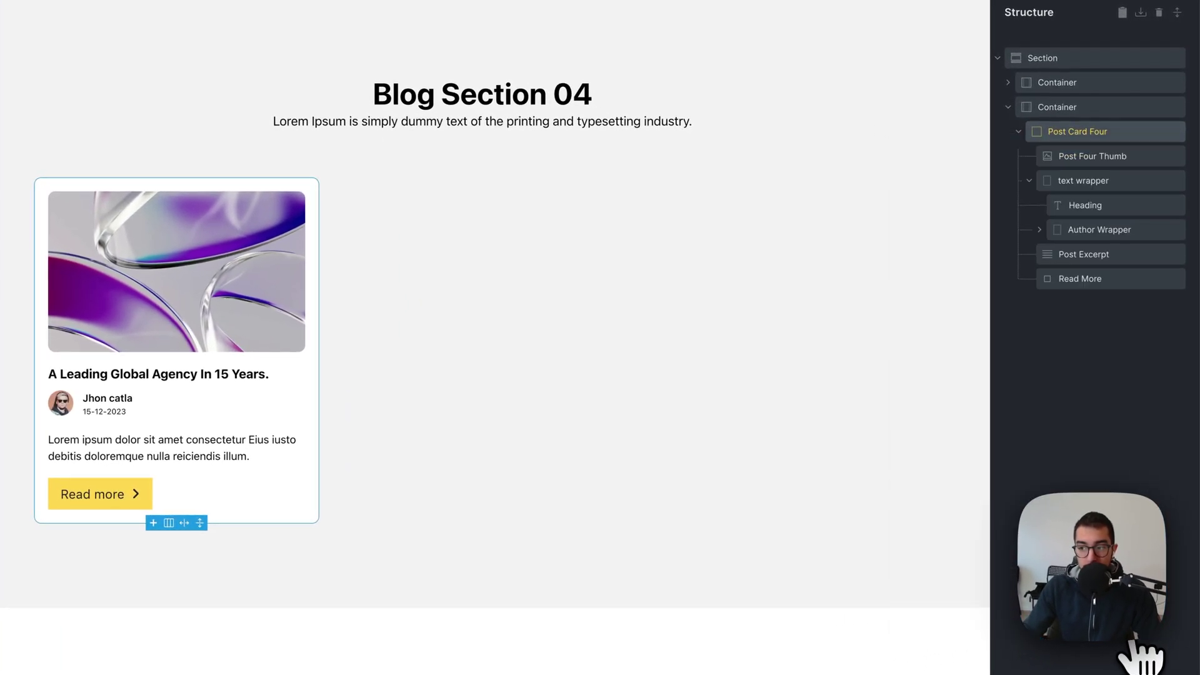
Transfer the text wrapper's styles from its element ID to the .post-card-four__text-wrapper class and check them on the class.
click(1083, 184)
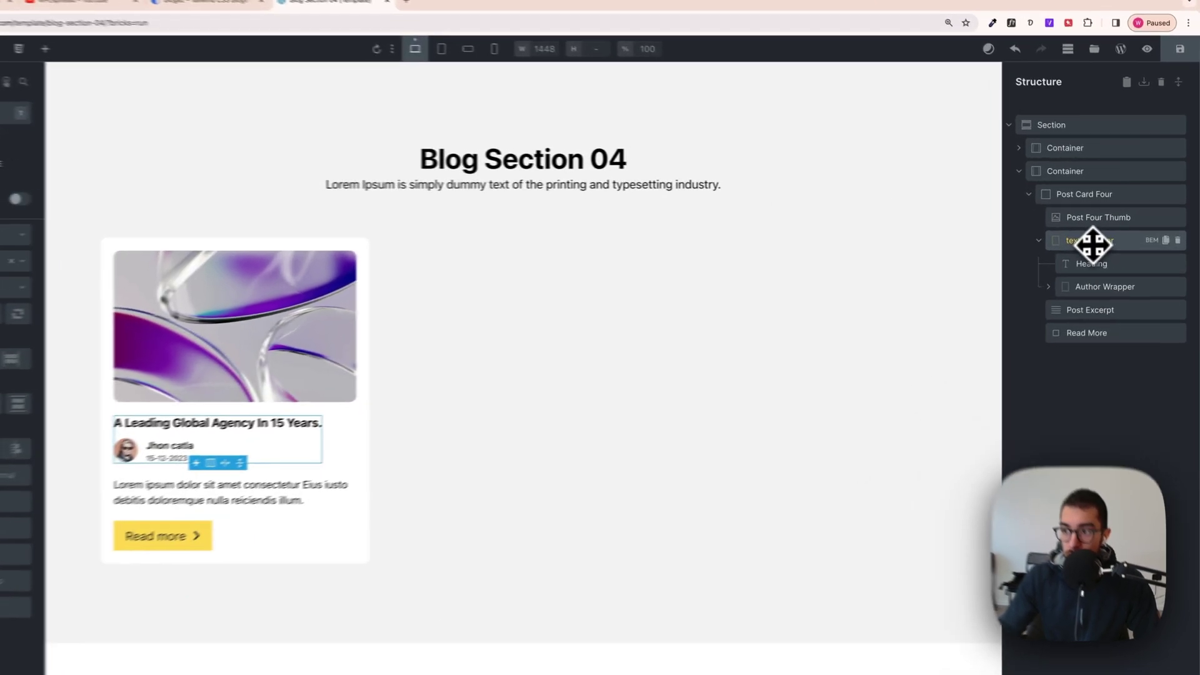
right_click(1104, 238)
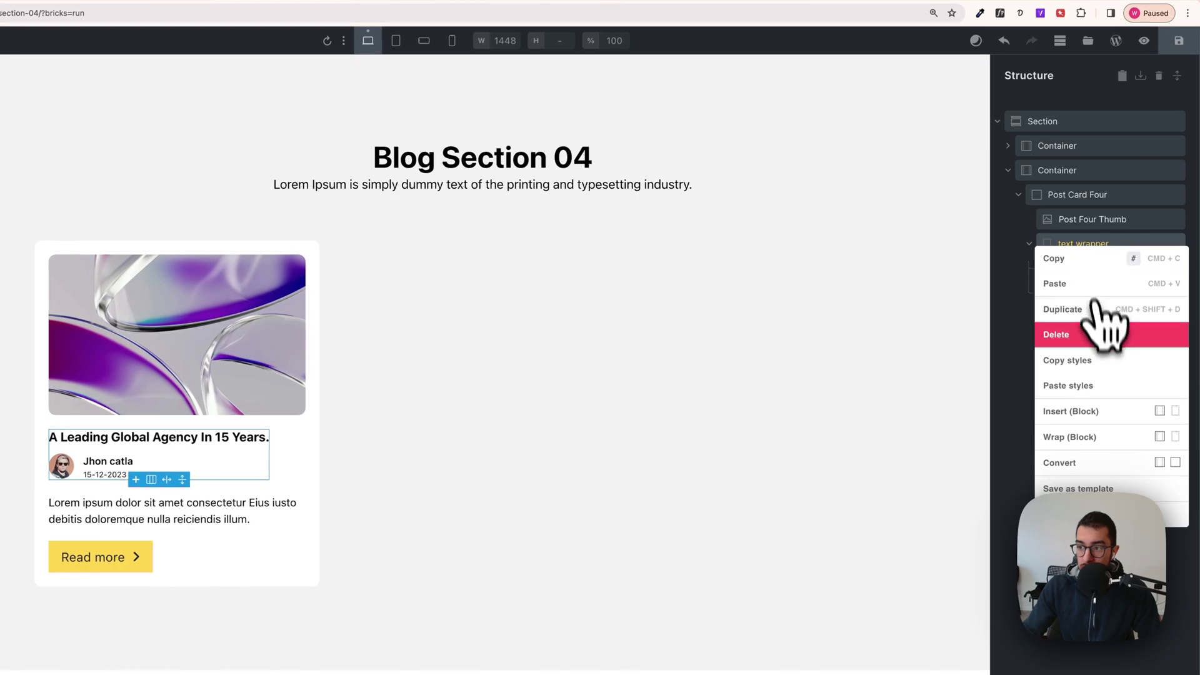
click(1099, 359)
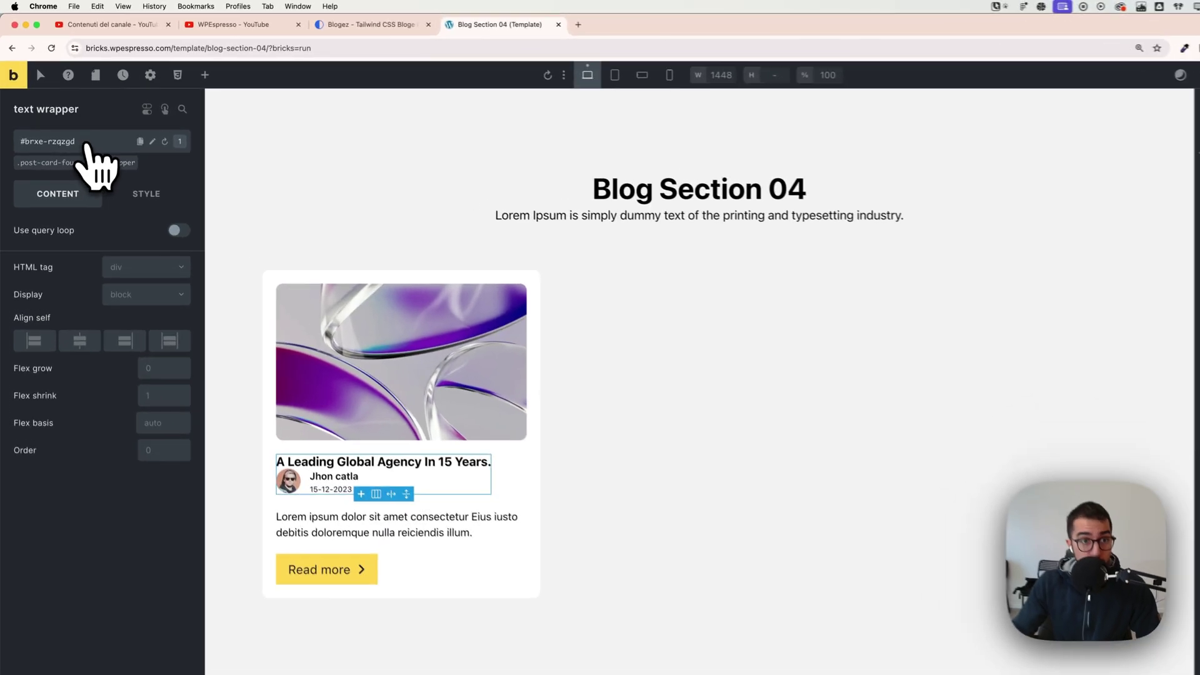
click(71, 125)
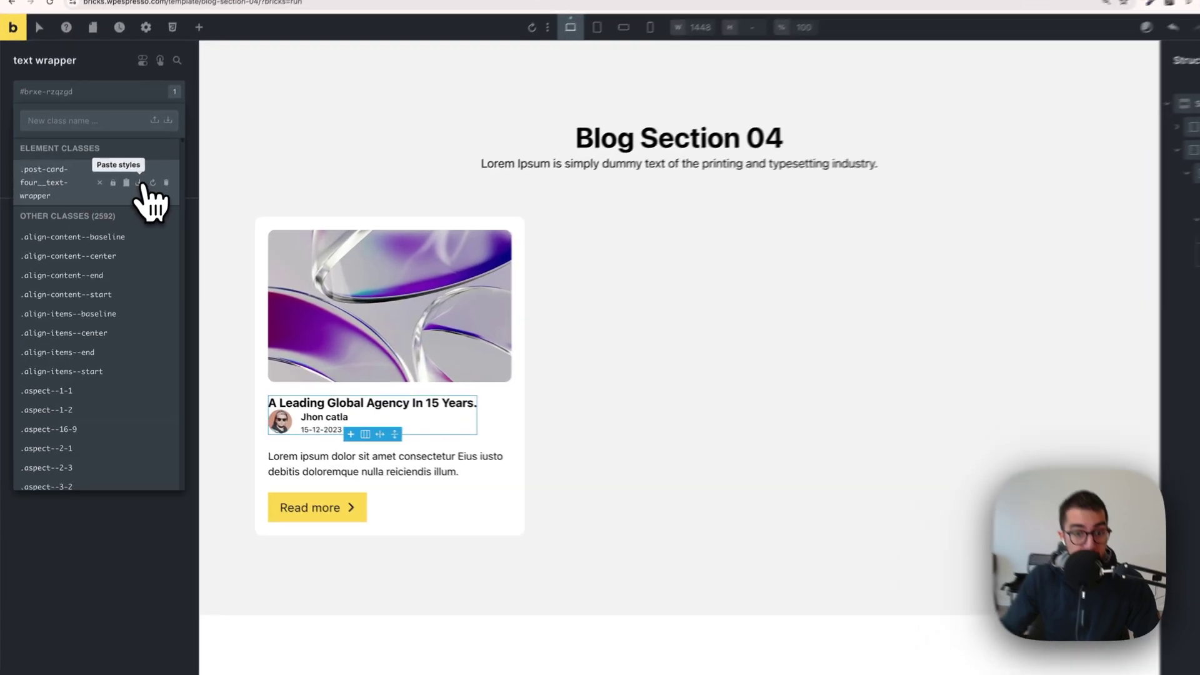
click(124, 201)
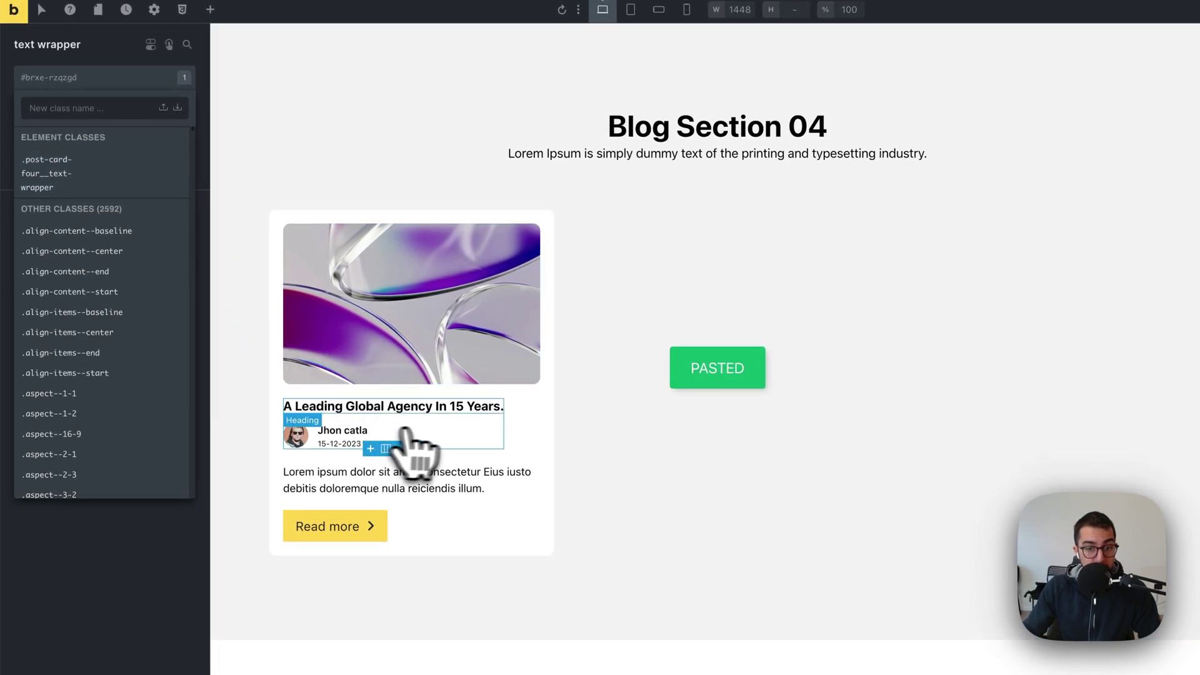
click(105, 577)
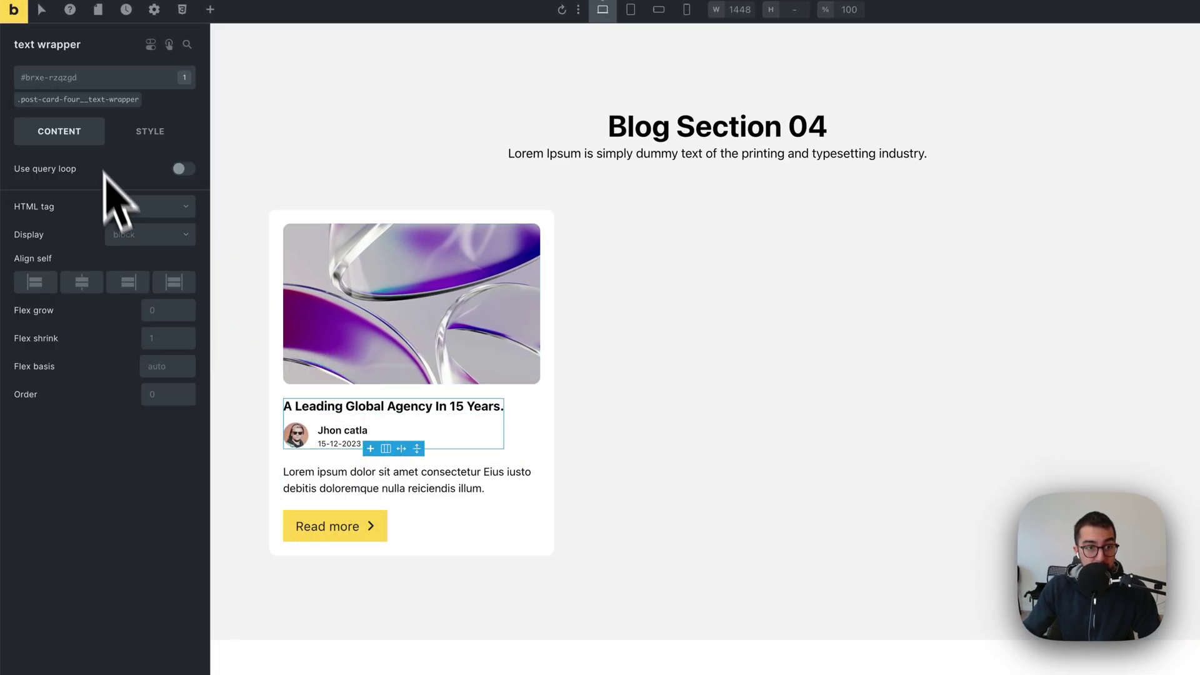
click(82, 99)
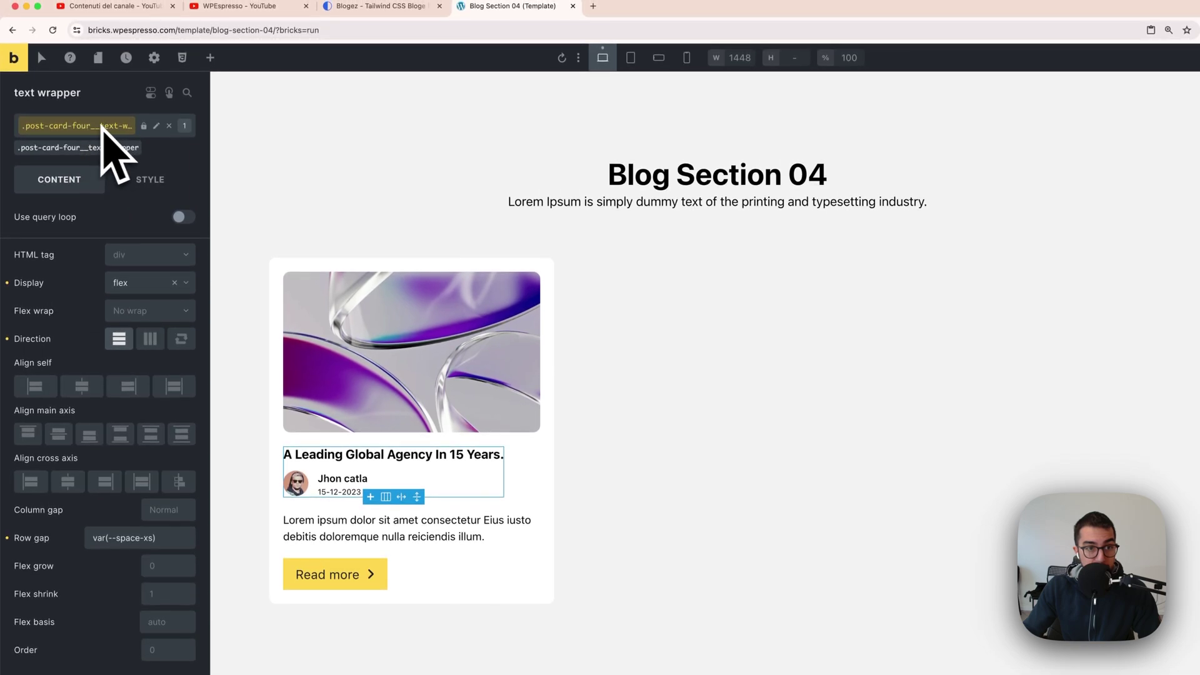
click(179, 126)
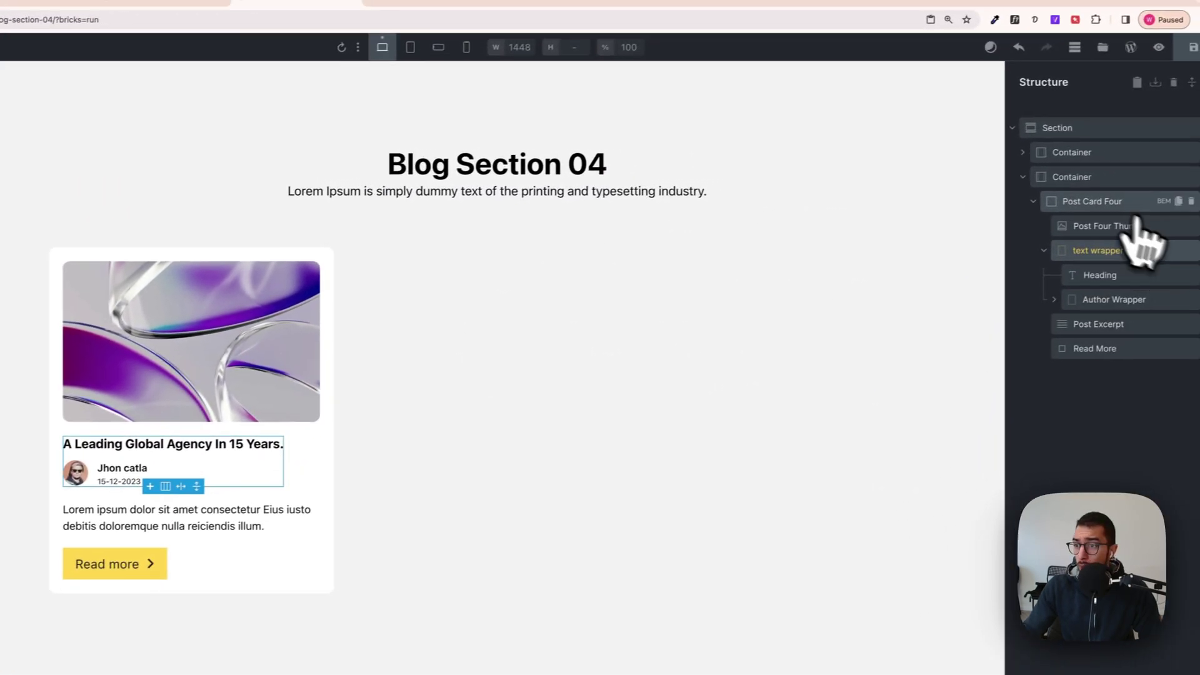
Duplicate Post Card Four twice to fill the container with three cards.
click(1078, 203)
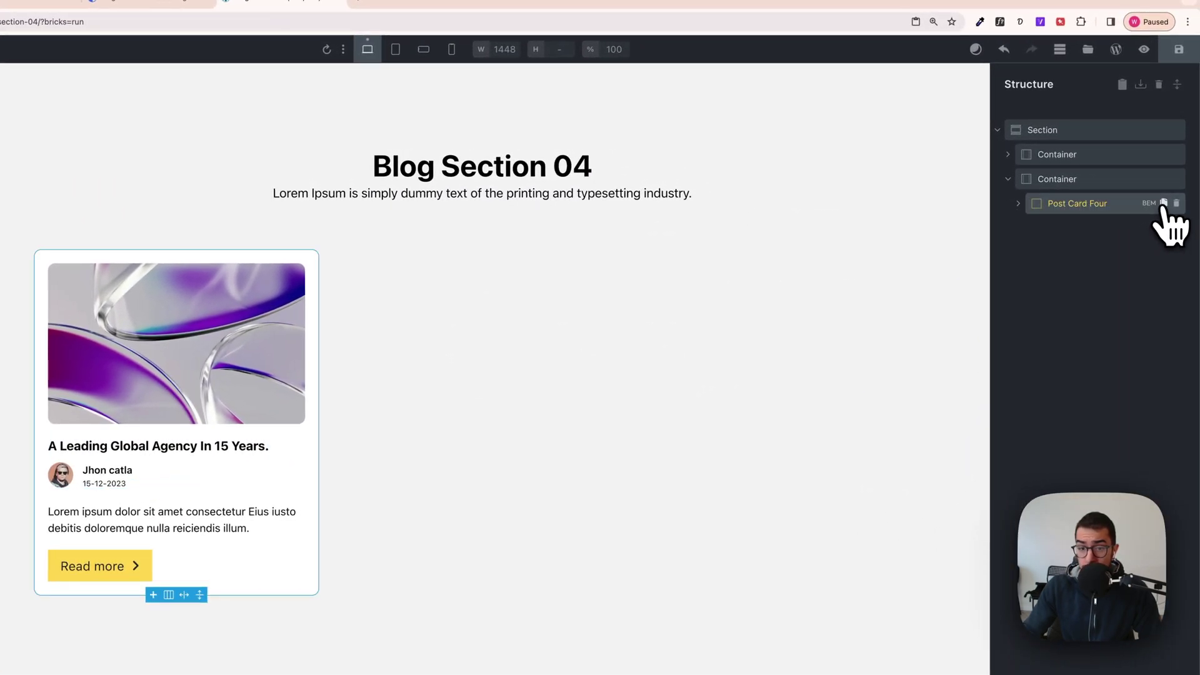
click(1163, 203)
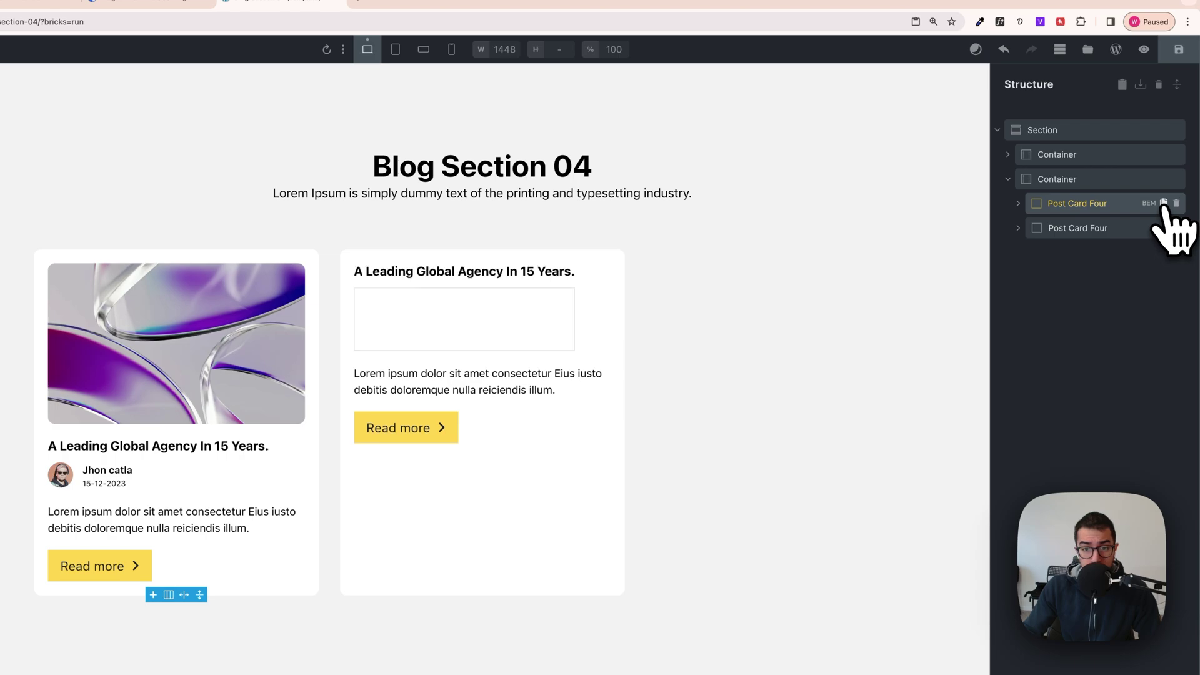
click(1163, 203)
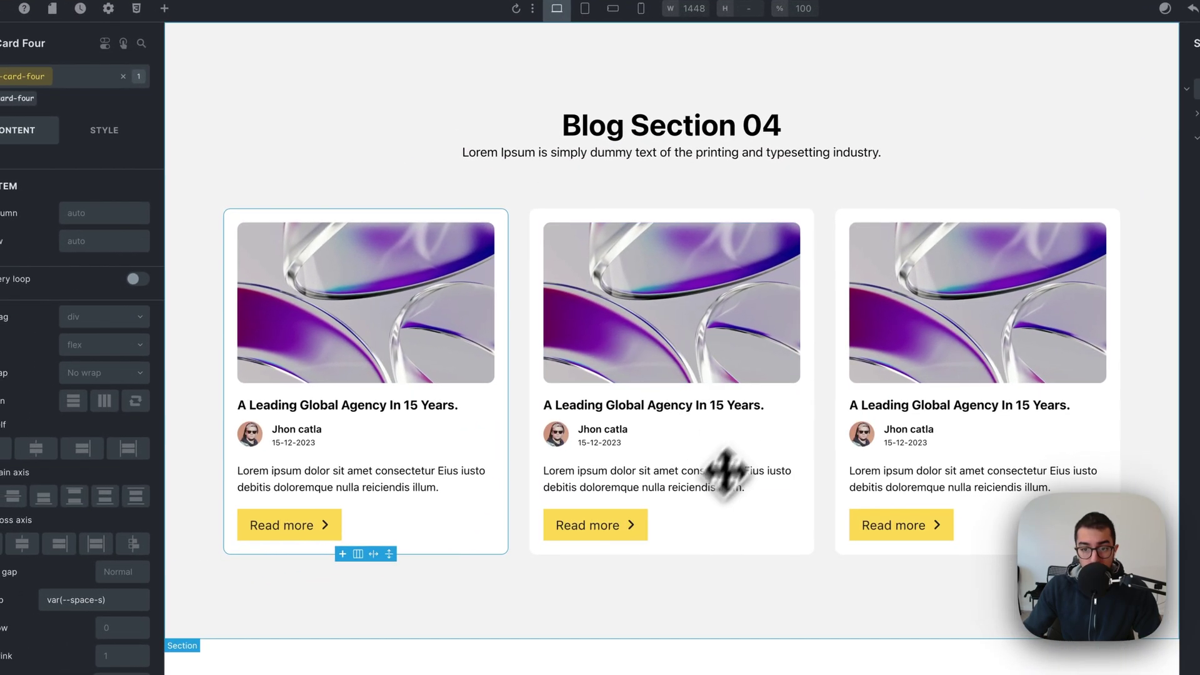
Replace the second card's thumbnail with building-your-api-stack.png from the media library.
click(645, 335)
click(128, 253)
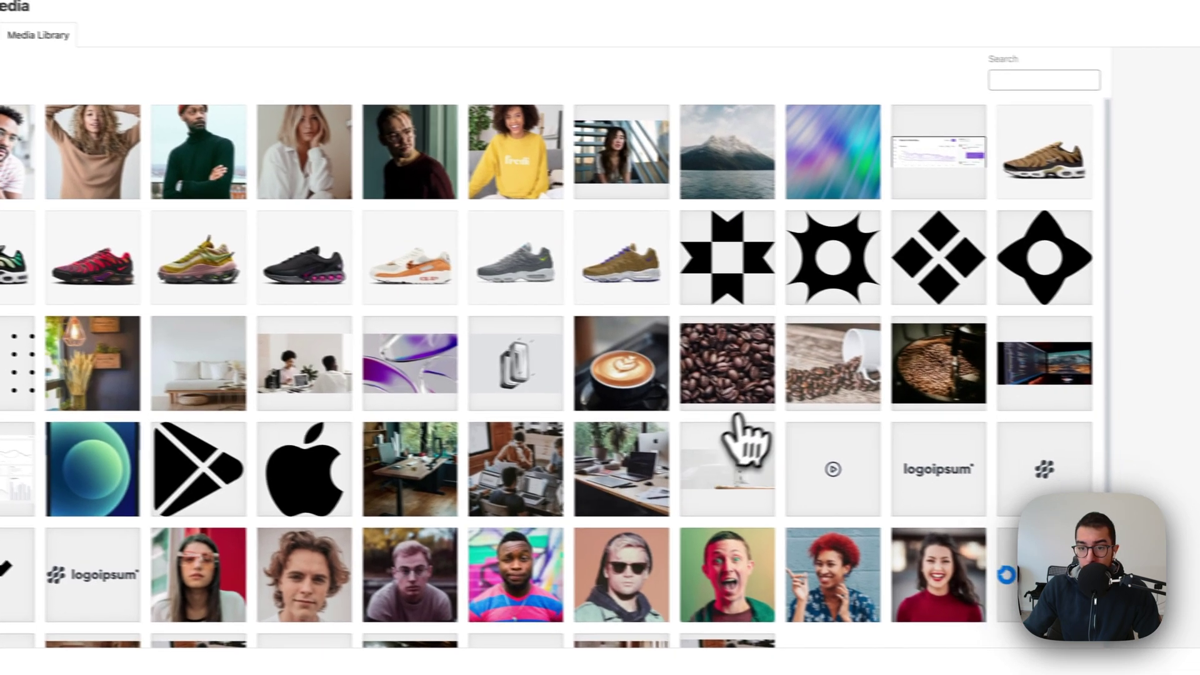
click(688, 481)
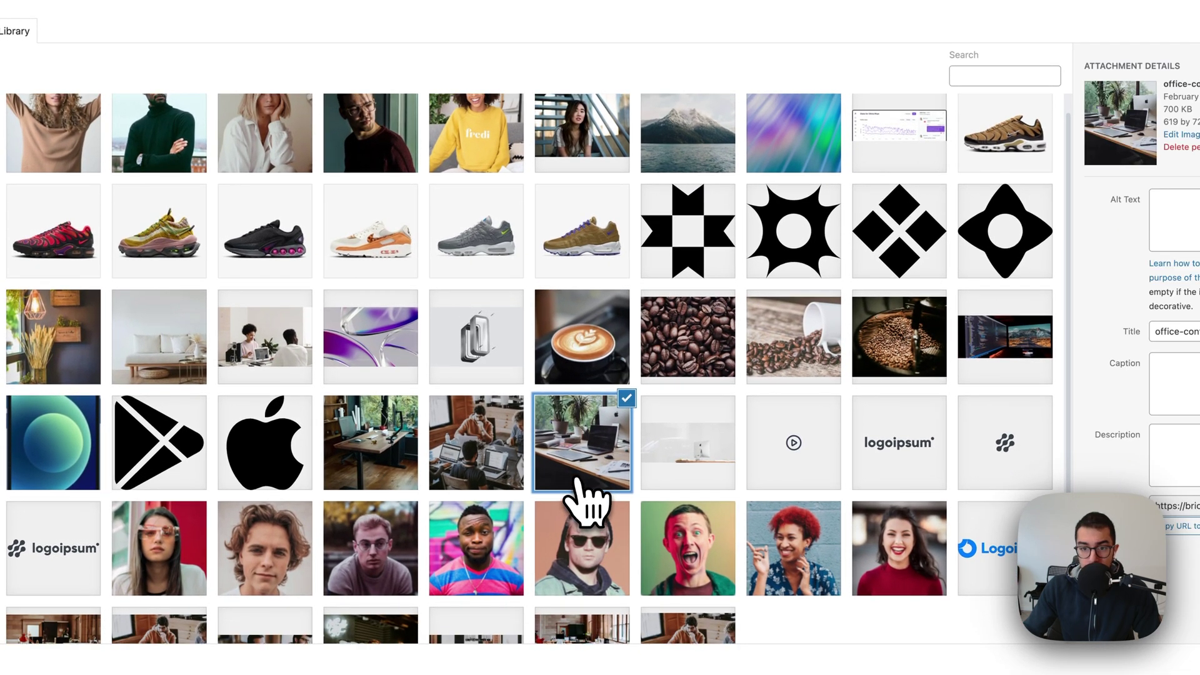
scroll(584, 497, down, 2)
click(478, 344)
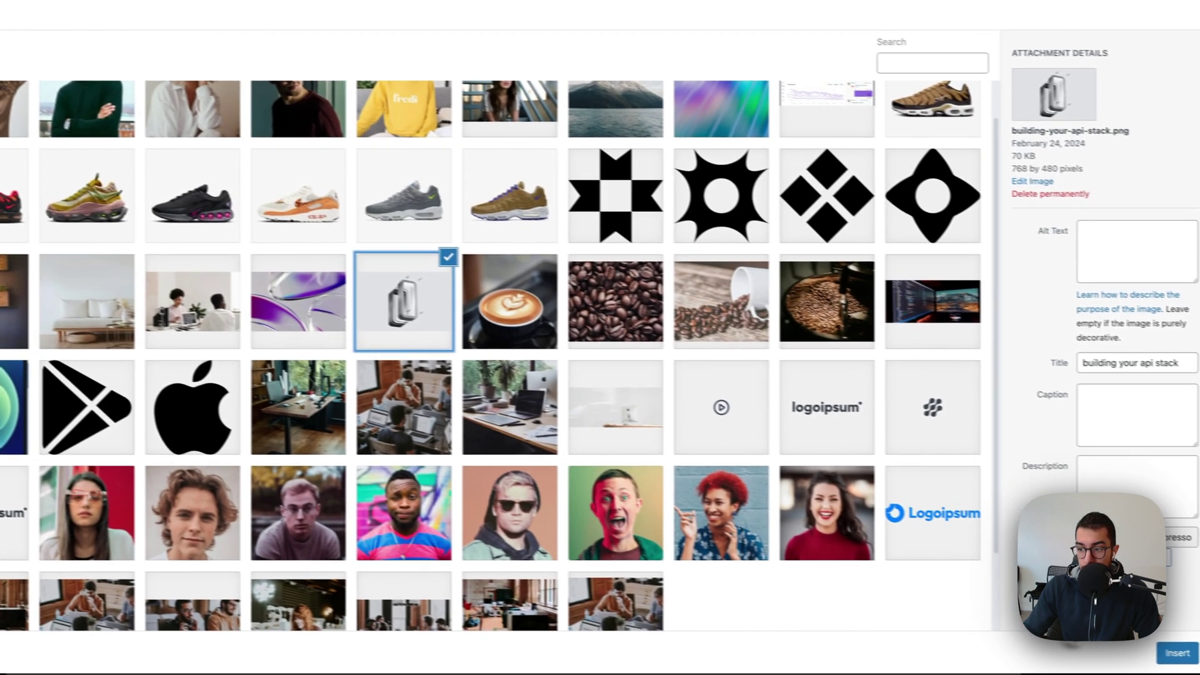
click(1170, 650)
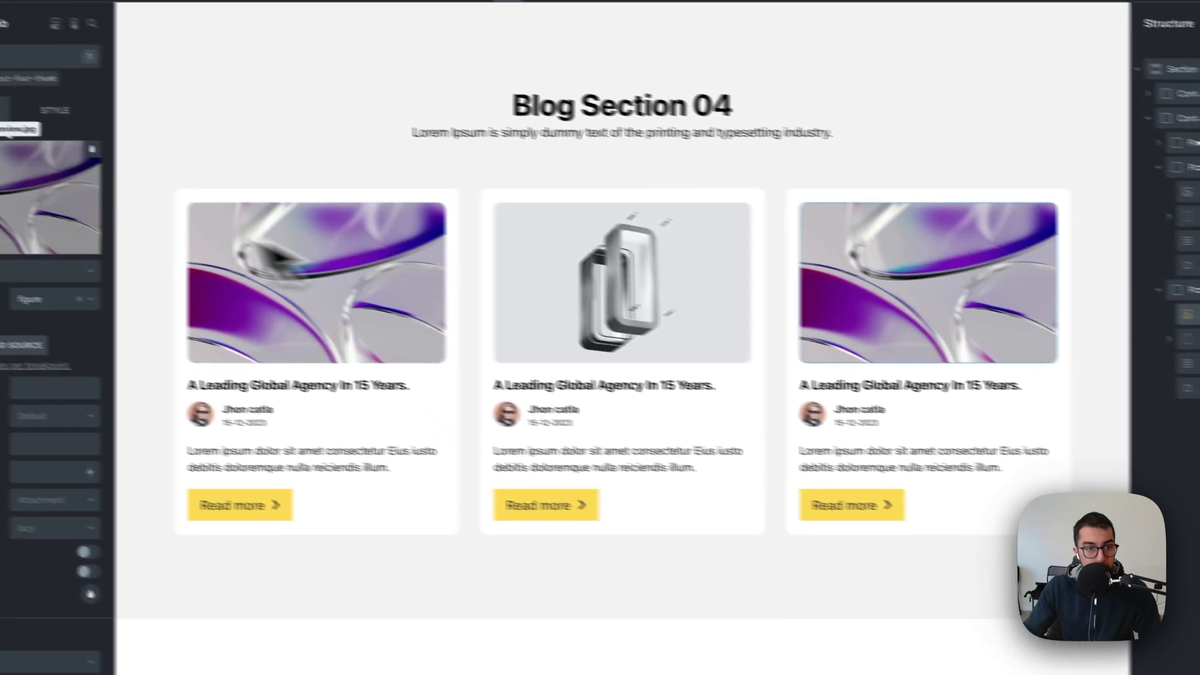
Replace the third card's thumbnail with the media library photo of two people working at a desk.
click(94, 206)
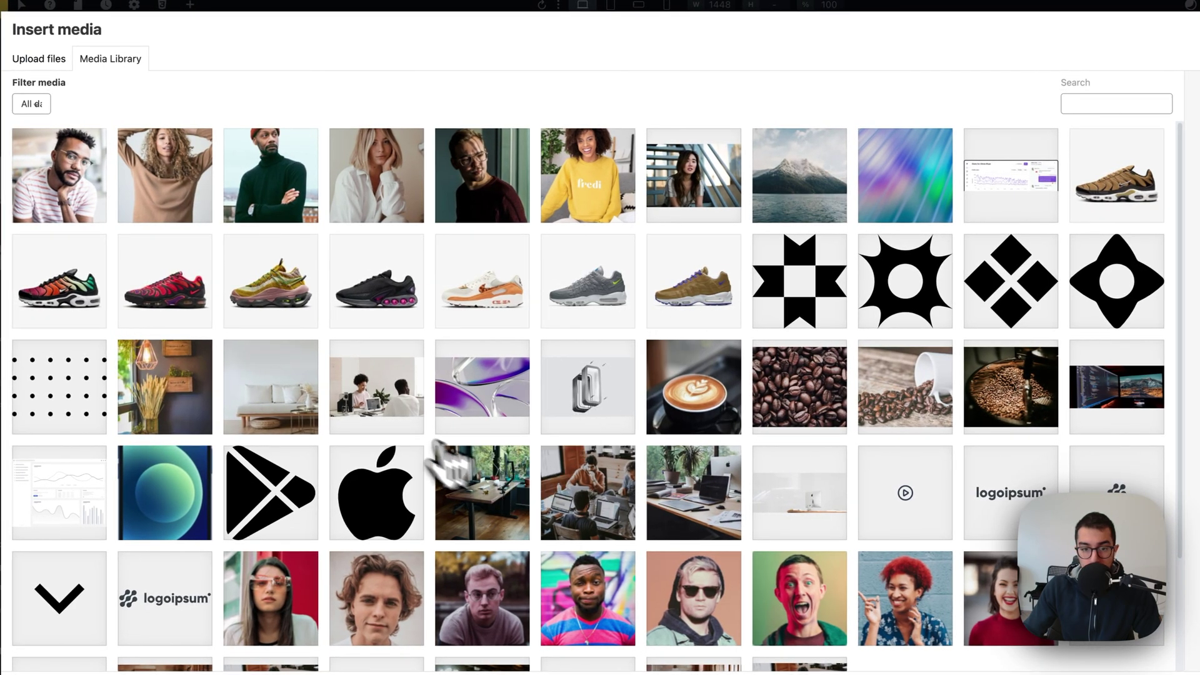
click(377, 386)
click(1156, 653)
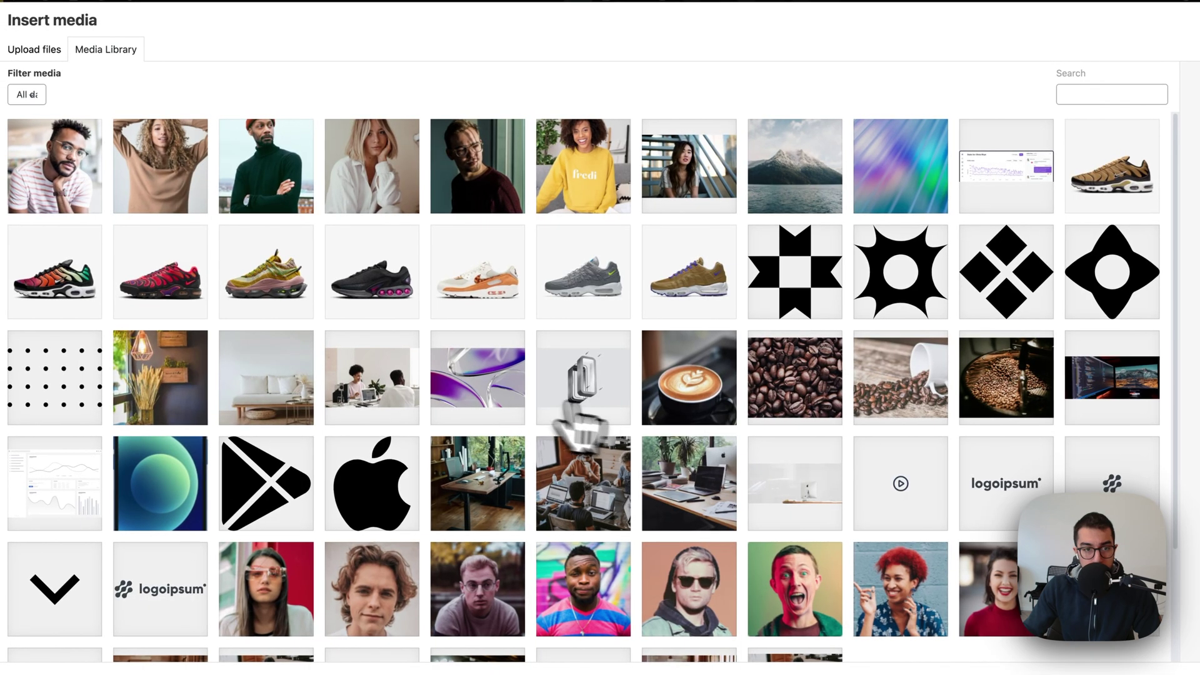
Change the second card's avatar to the curly-haired man's portrait and the third card's avatar to the open-mouthed man on a green background.
scroll(284, 409, down, 2)
click(375, 450)
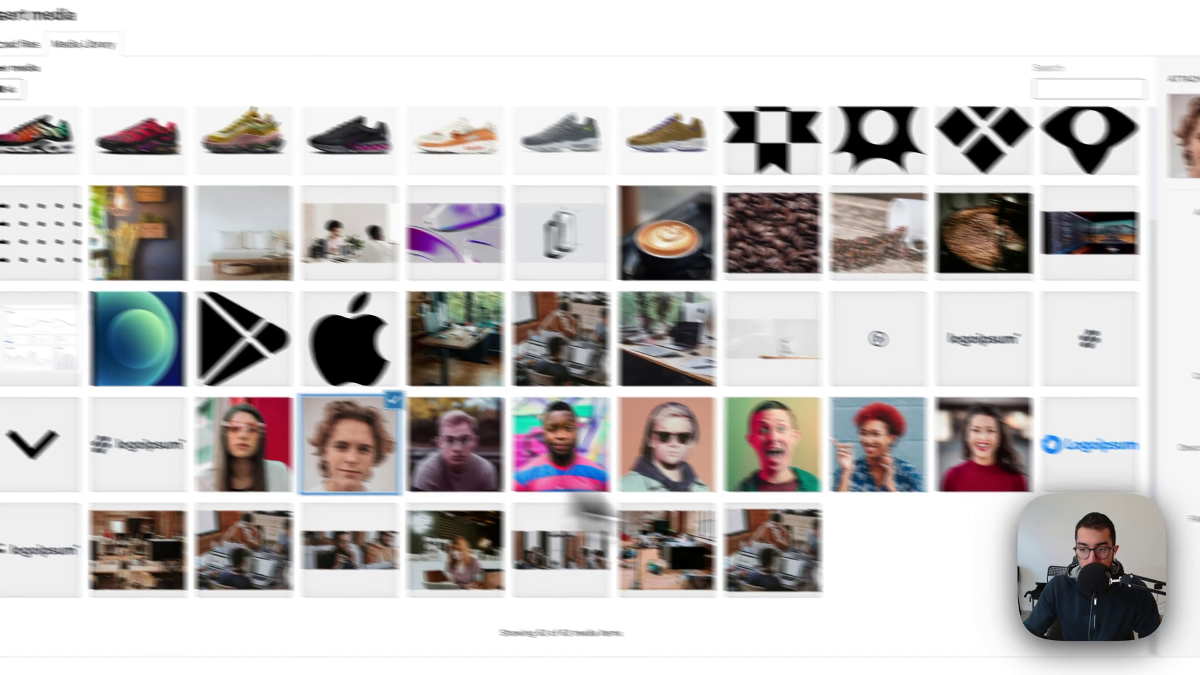
click(1175, 656)
double_click(673, 374)
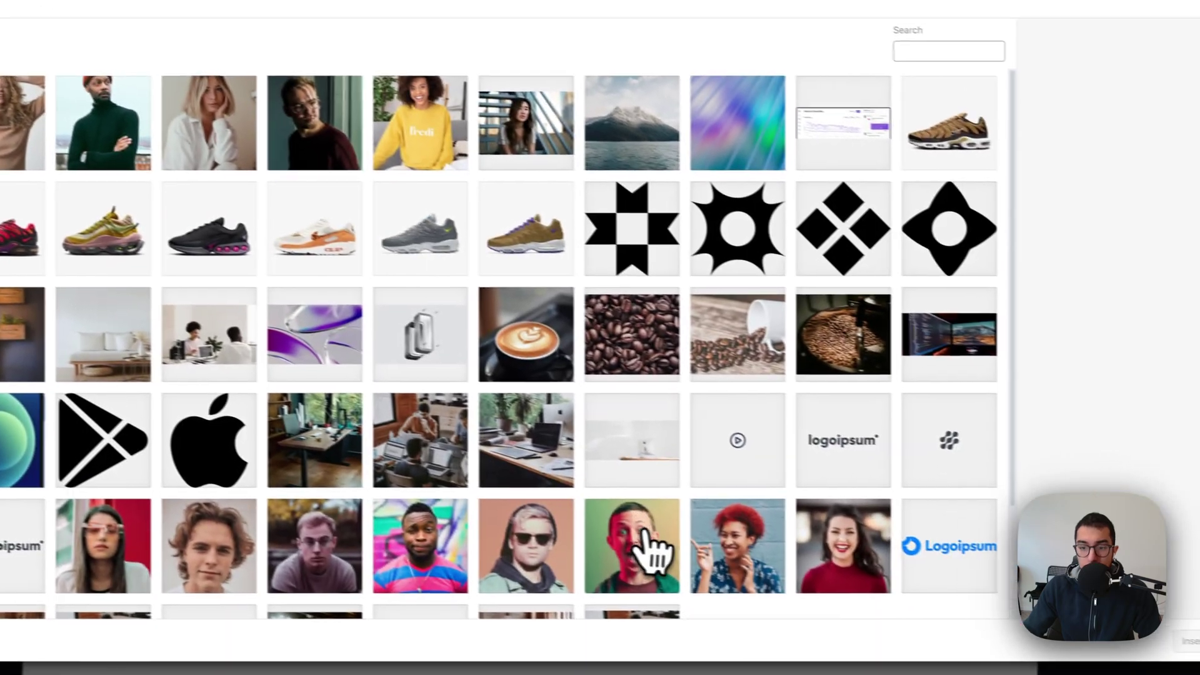
click(643, 532)
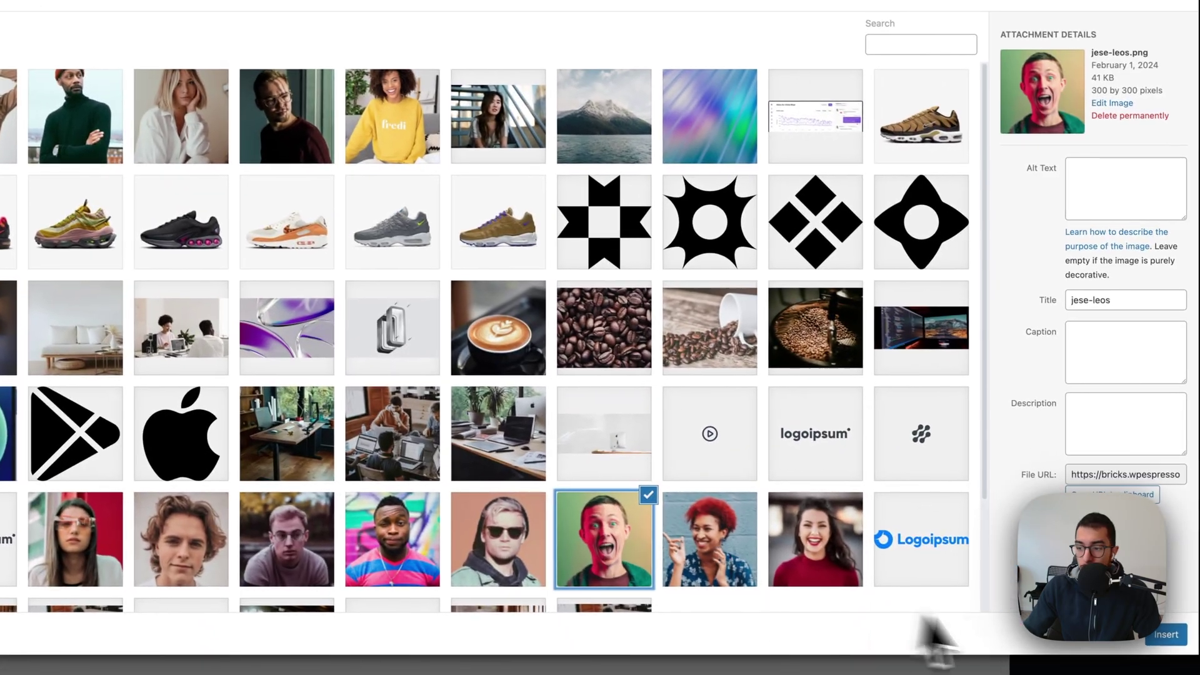
click(1174, 651)
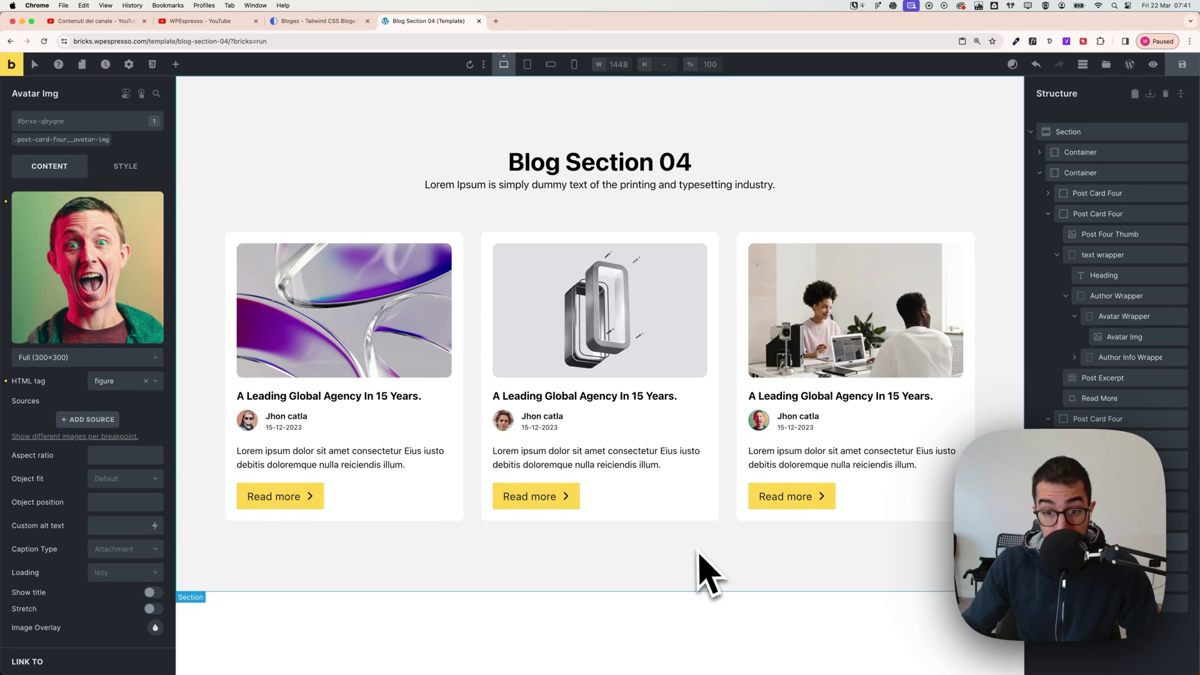
Preview the three-card layout at the tablet portrait, mobile landscape and mobile portrait breakpoints and return to the desktop breakpoint.
click(526, 64)
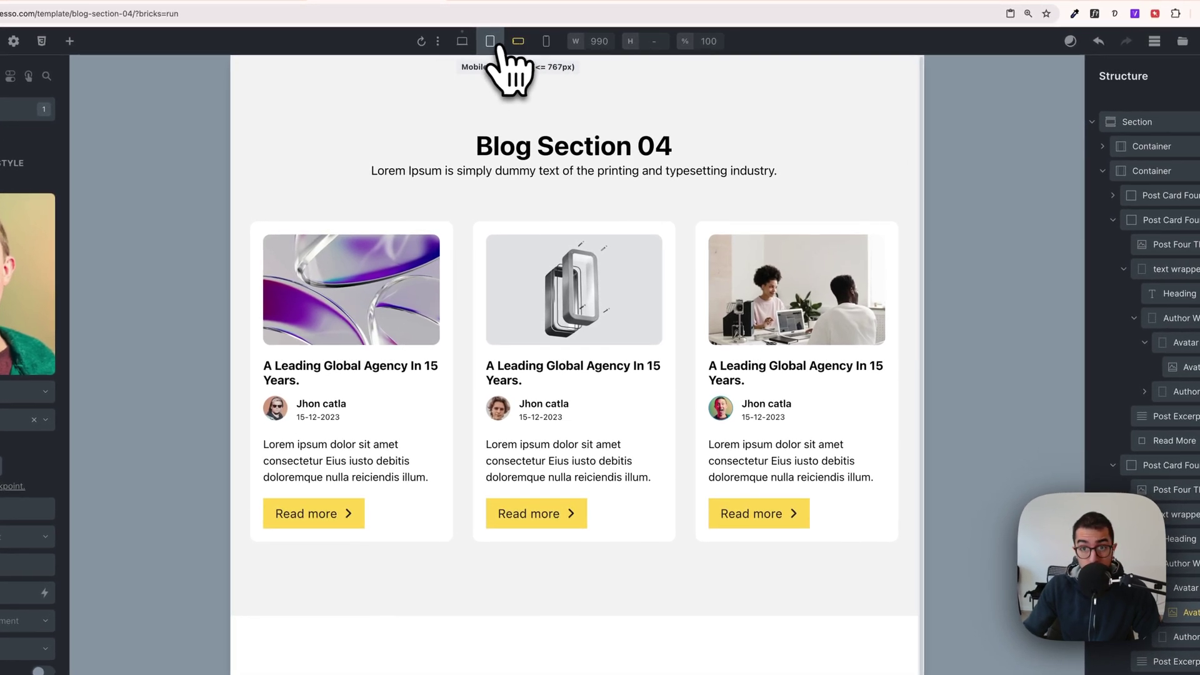
click(519, 44)
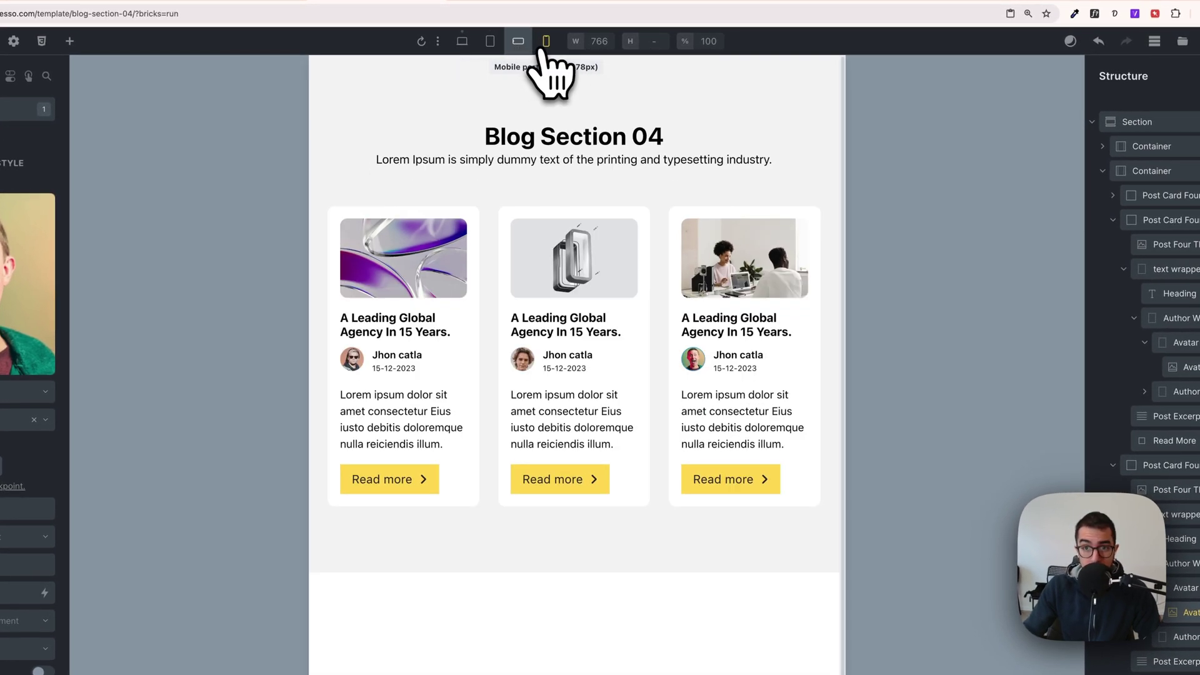
click(546, 44)
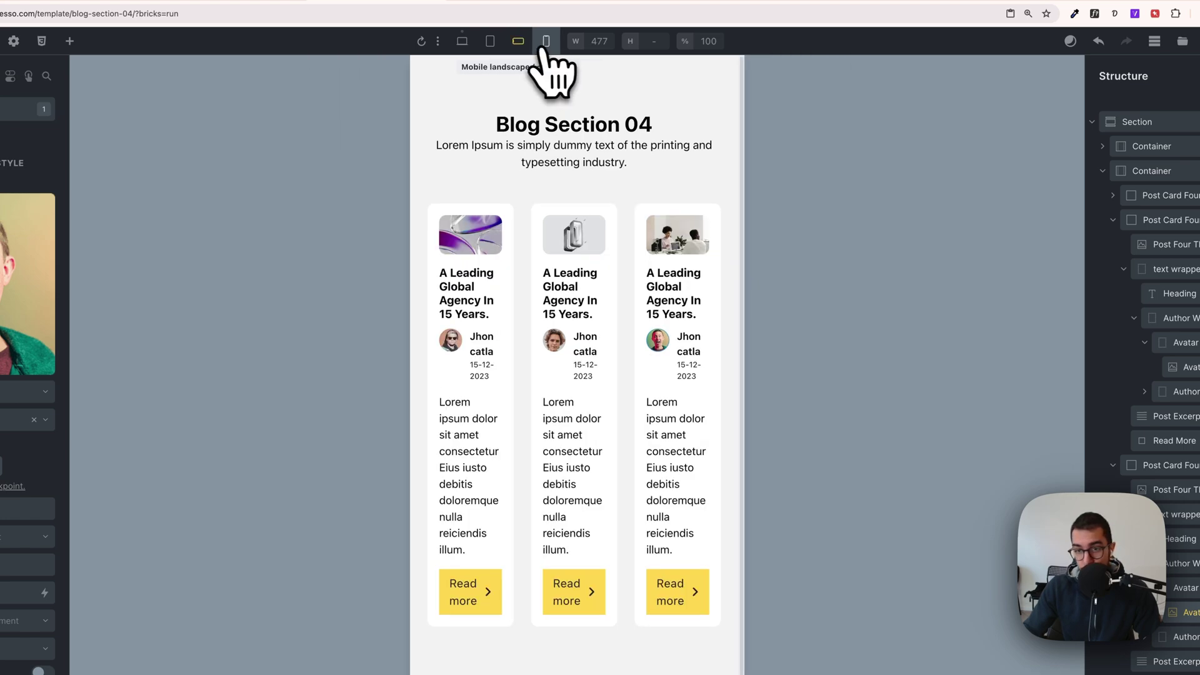
click(518, 41)
click(490, 42)
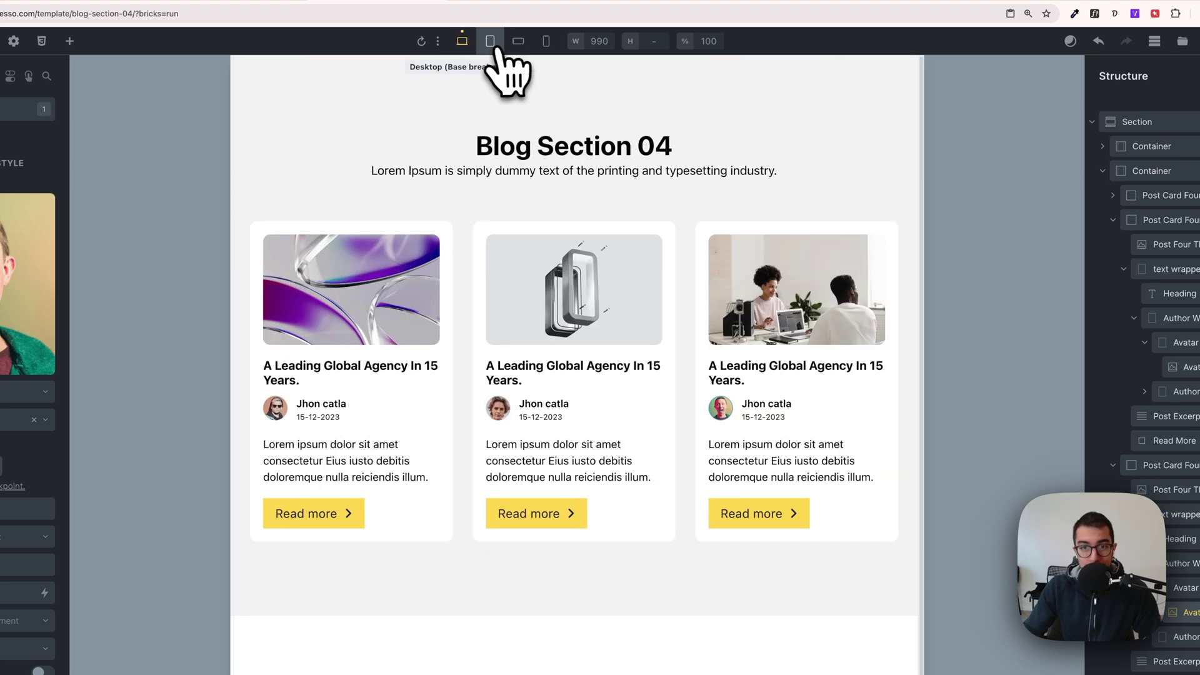
click(460, 44)
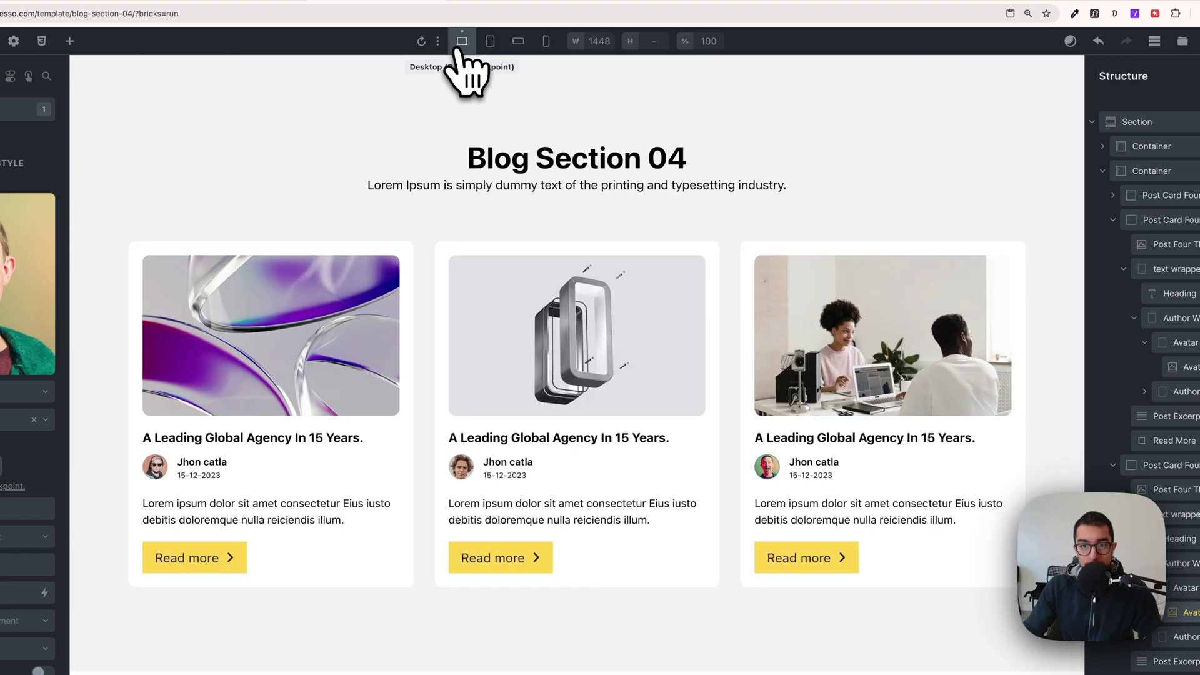
Set the card container's grid template columns to var(--grid-2) at the mobile landscape breakpoint and check the cards' arrangement.
click(490, 42)
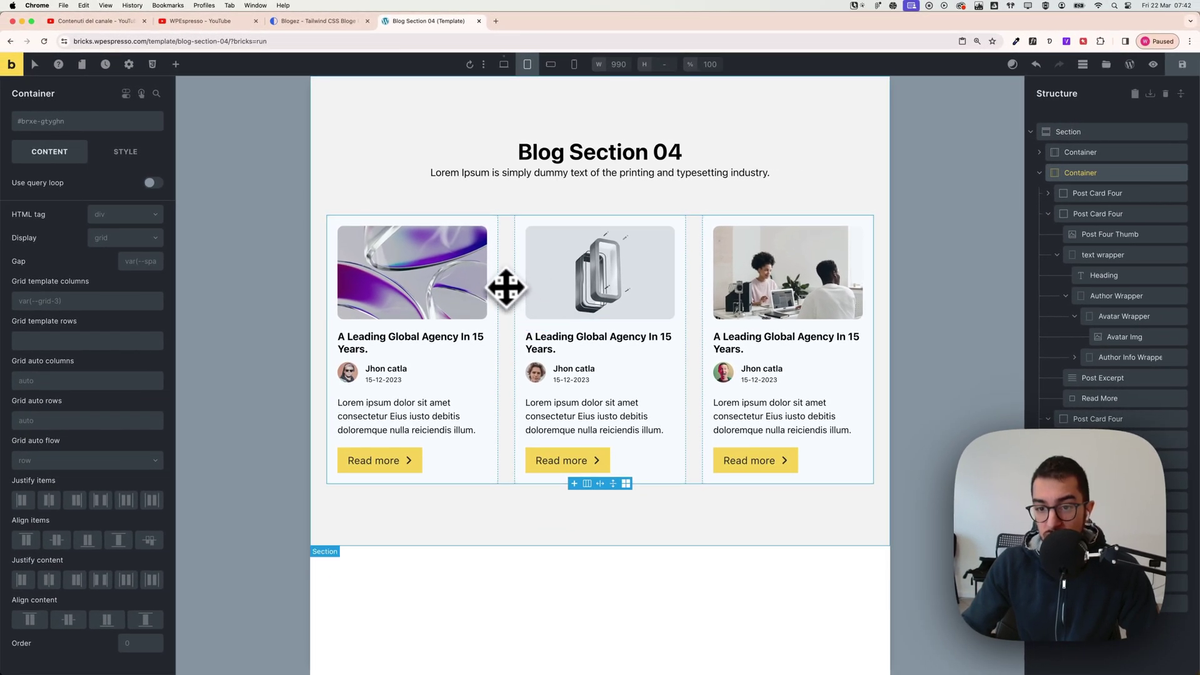
click(550, 64)
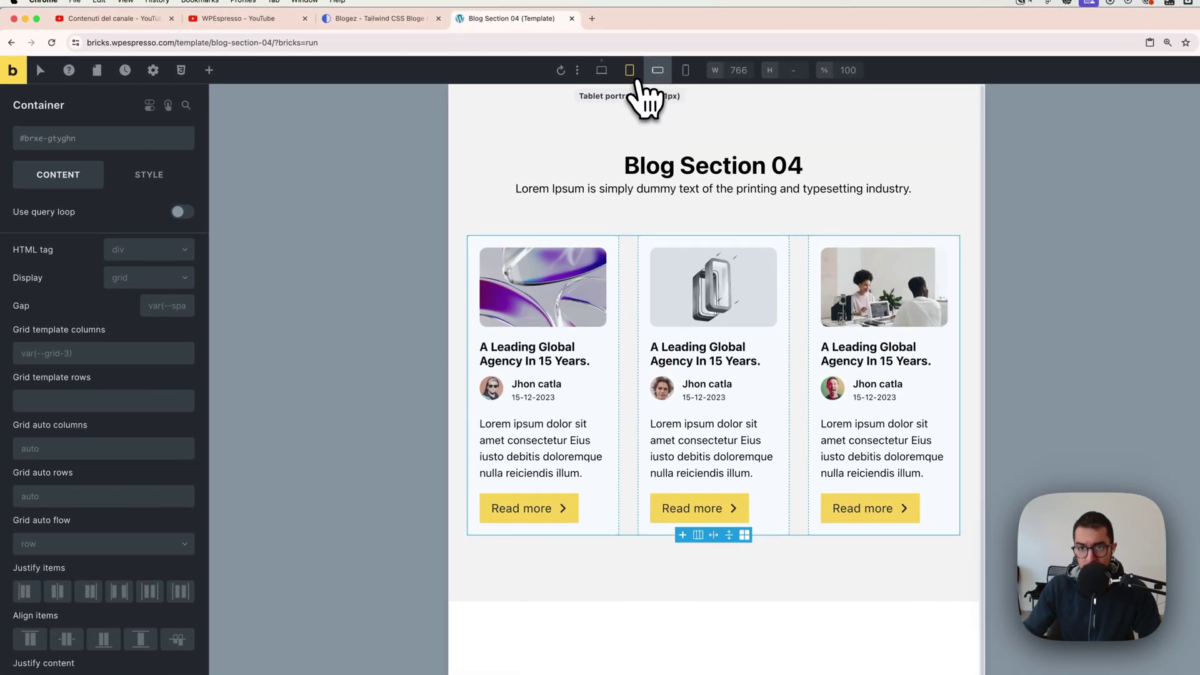
click(636, 79)
click(656, 72)
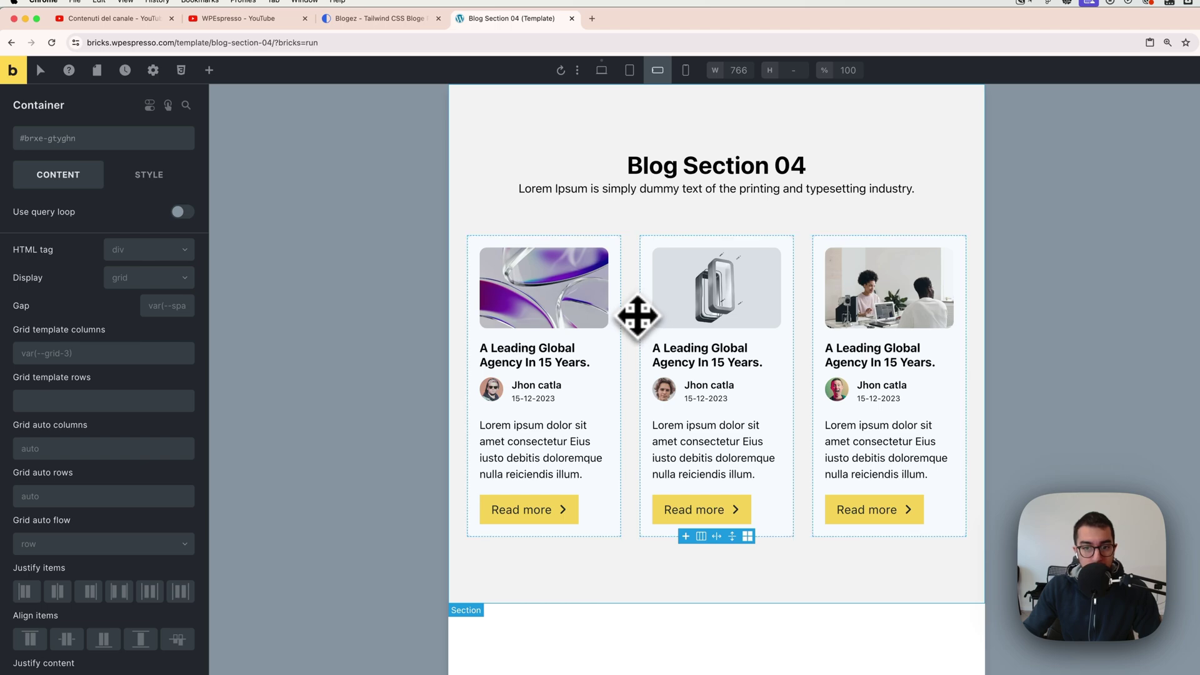
click(128, 344)
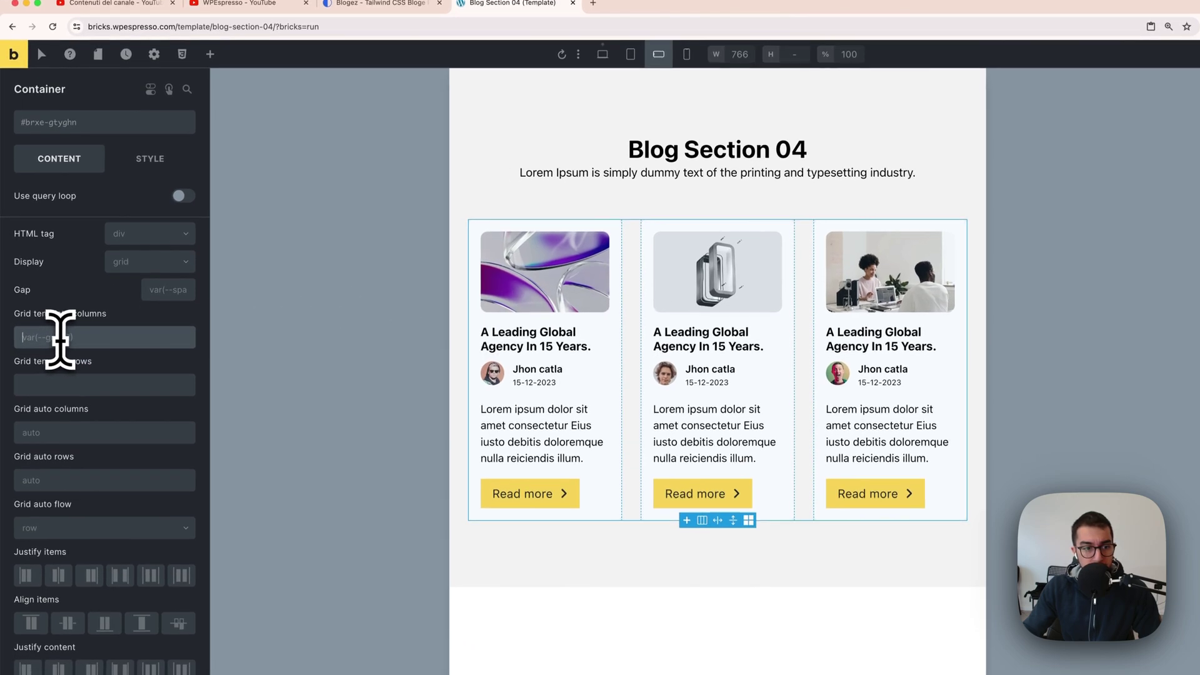
click(100, 157)
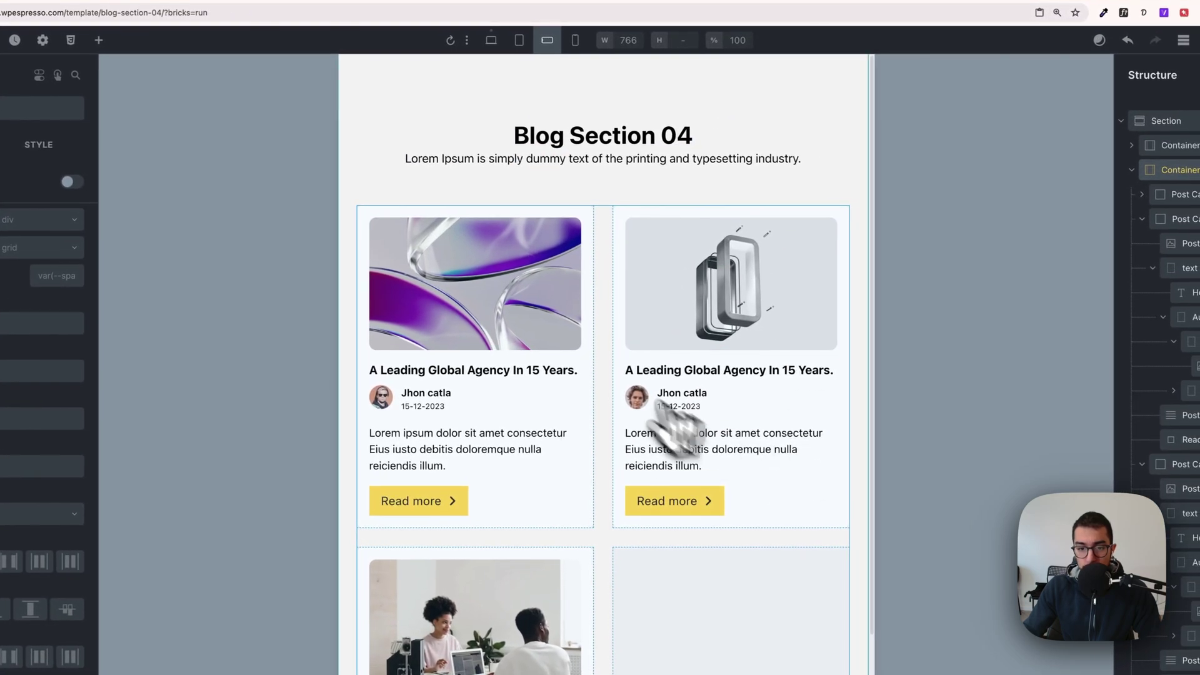
scroll(816, 435, down, 3)
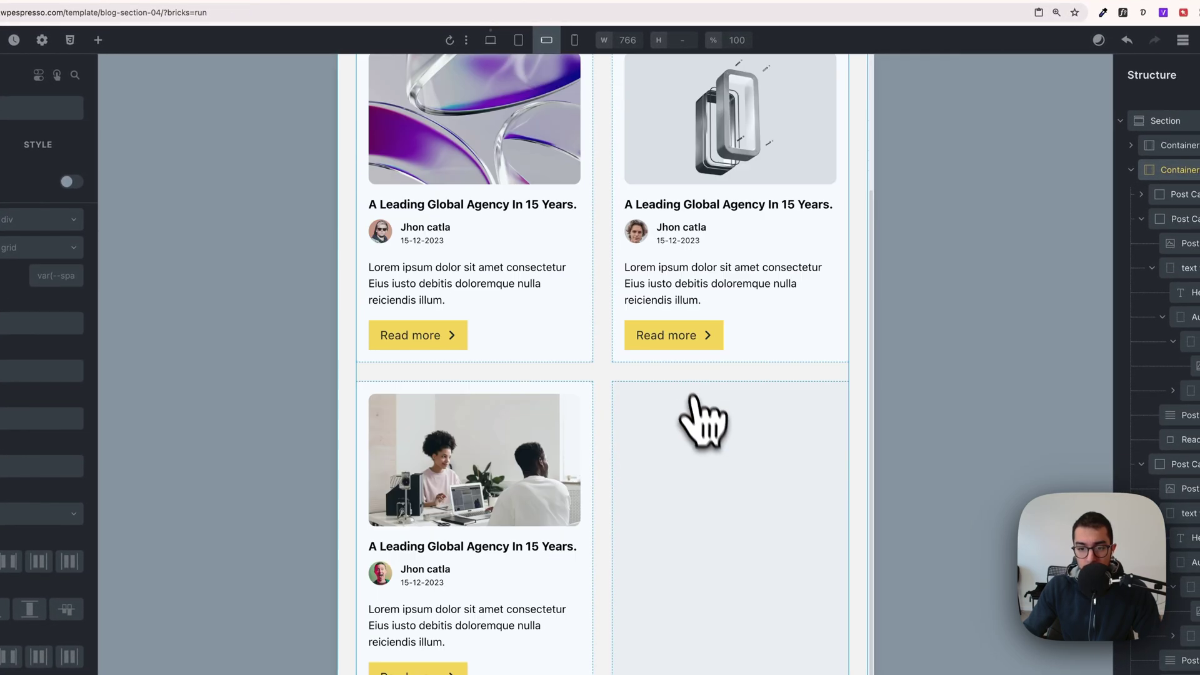
scroll(590, 437, up, 3)
Set the card container's grid template columns to var(--grid-1) at the mobile portrait breakpoint and look through the stacked cards.
click(574, 40)
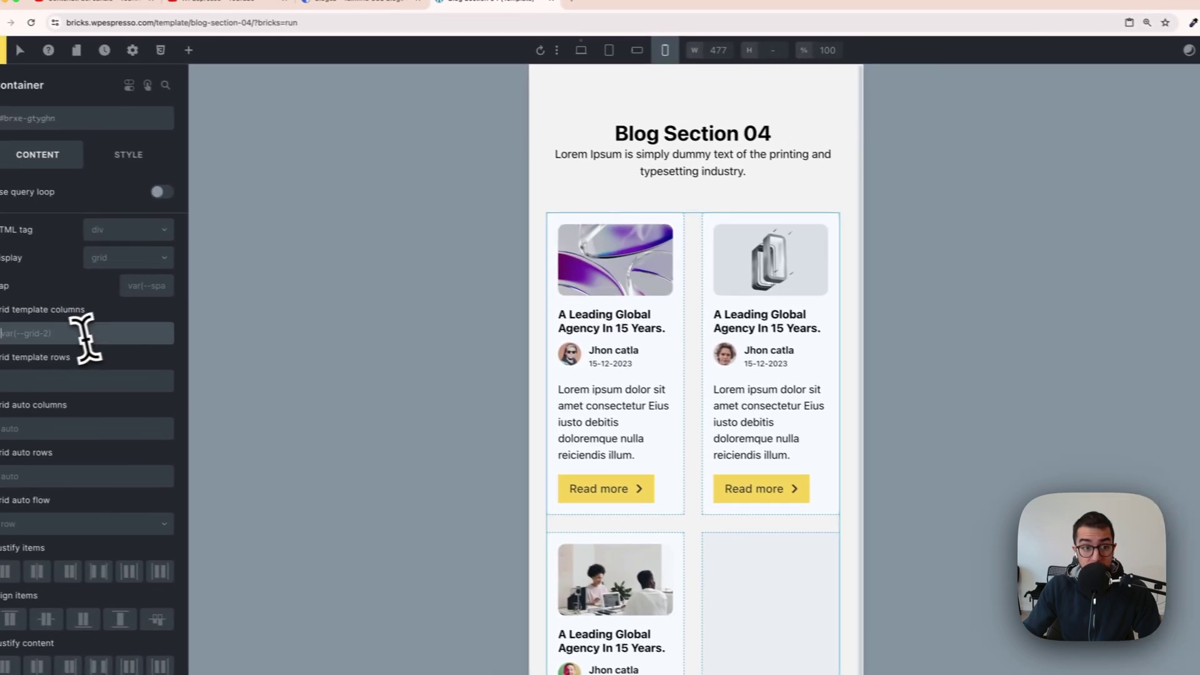
click(83, 335)
click(58, 198)
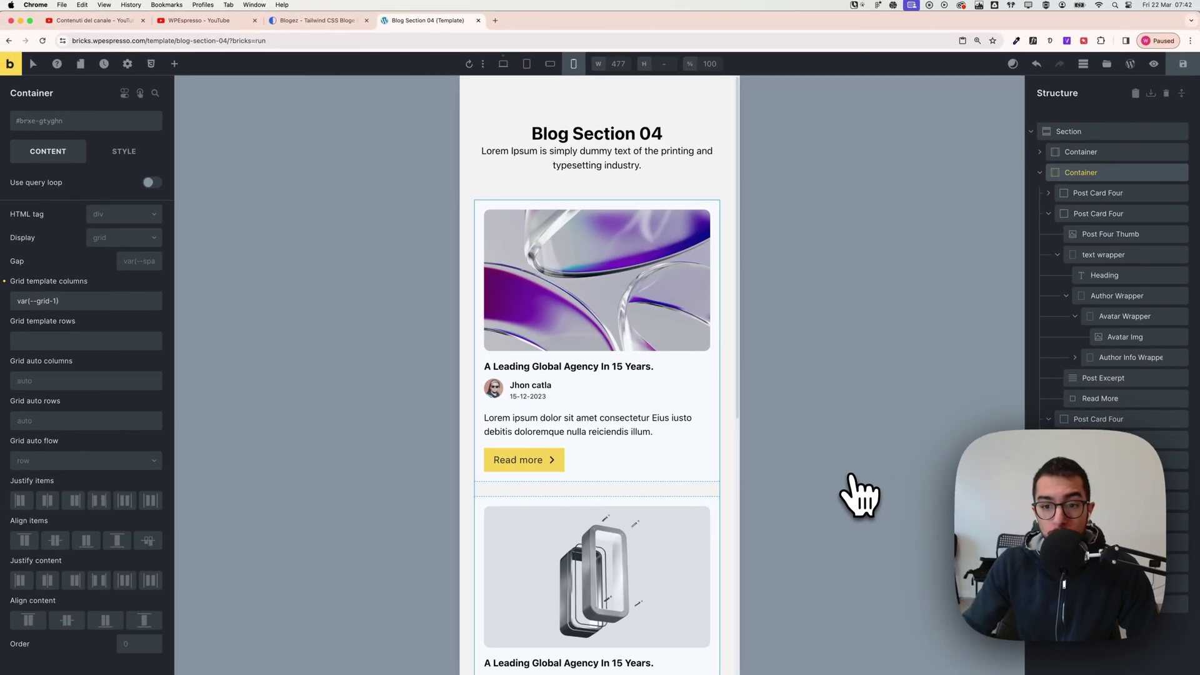
scroll(691, 460, down, 8)
scroll(691, 456, up, 8)
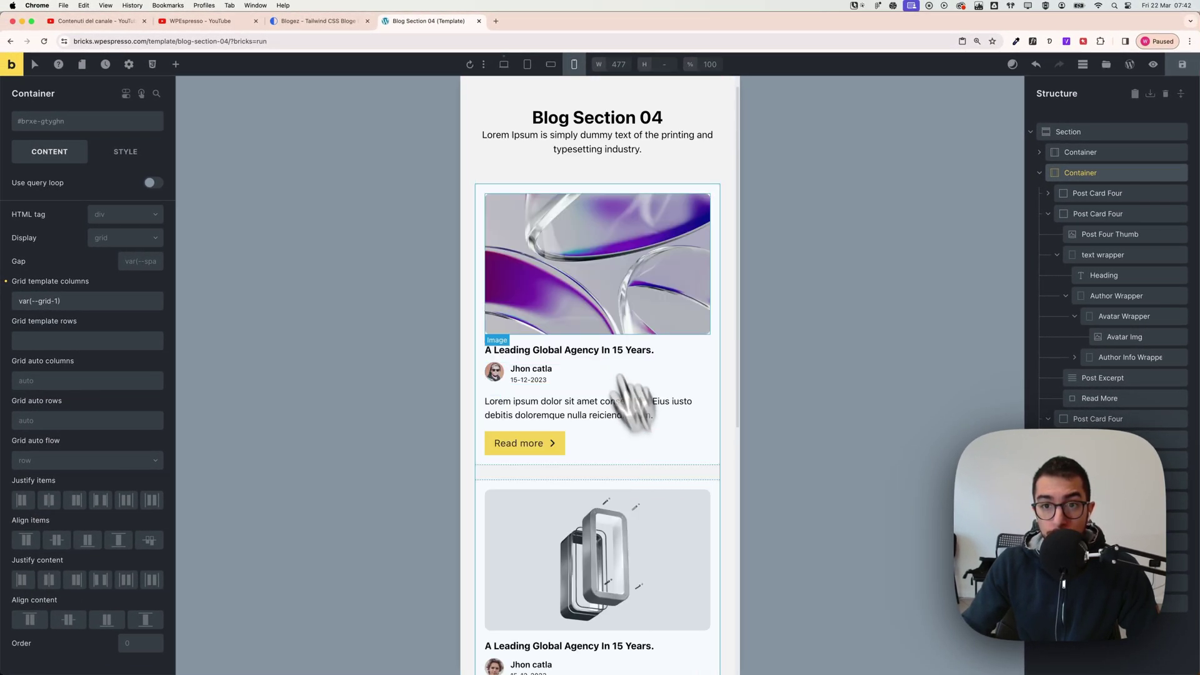
Check the card grid at the mobile landscape and tablet portrait breakpoints and go back to the desktop breakpoint.
click(552, 60)
click(526, 60)
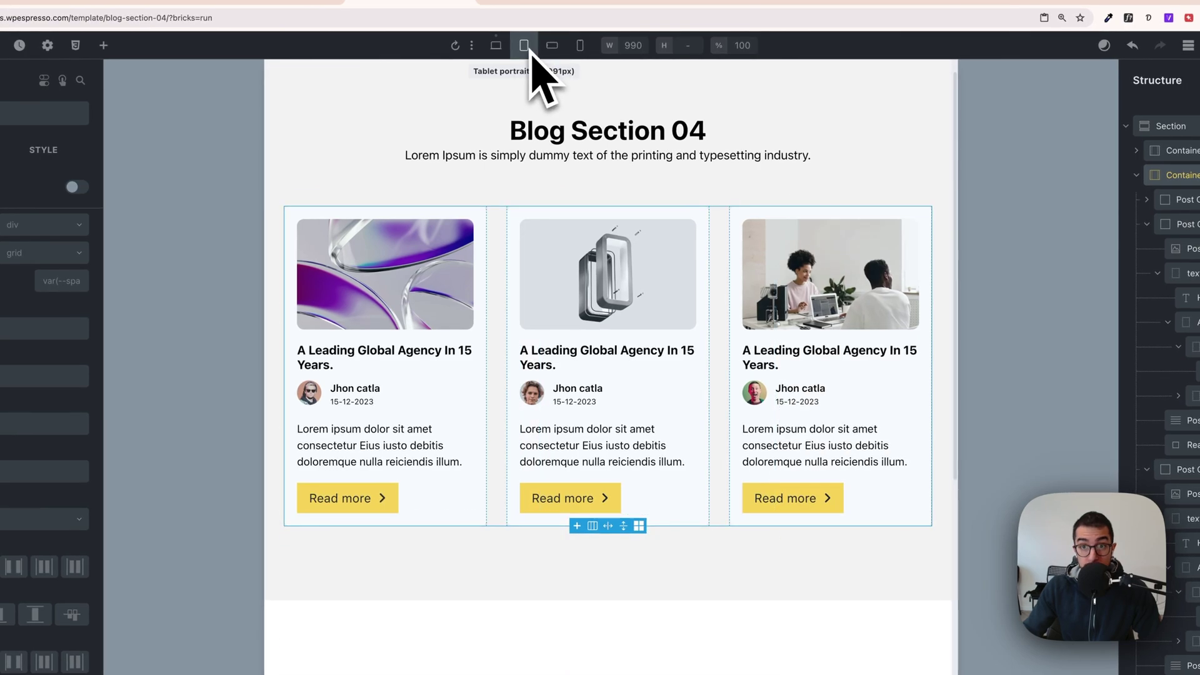
click(502, 60)
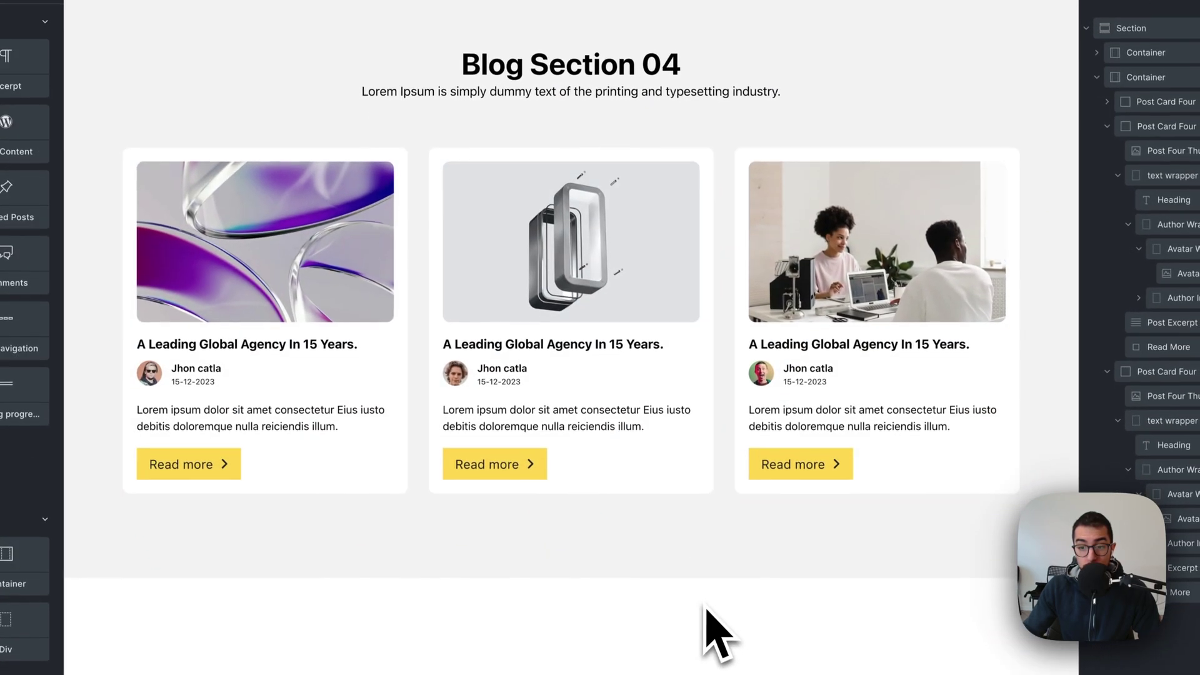